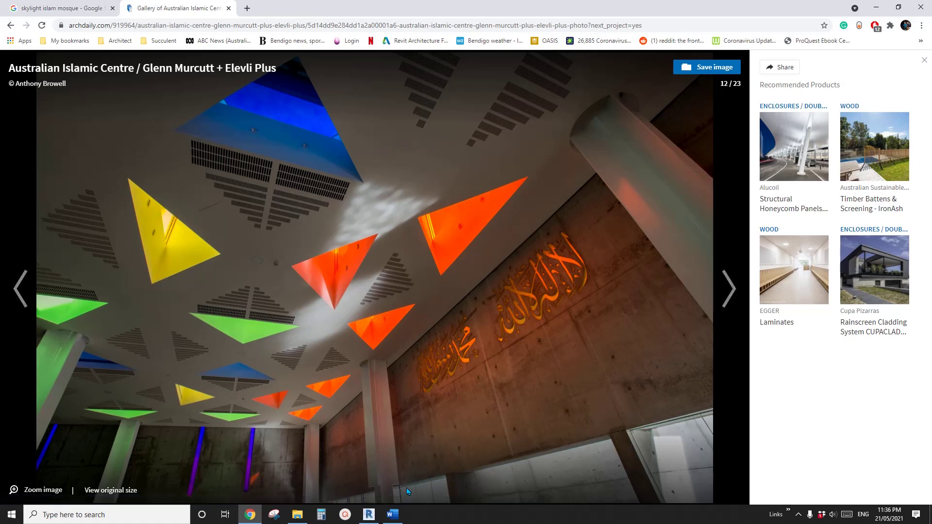
Browse the Australian Islamic Centre gallery photos and sketches showing the triangular roof lanterns.
click(723, 289)
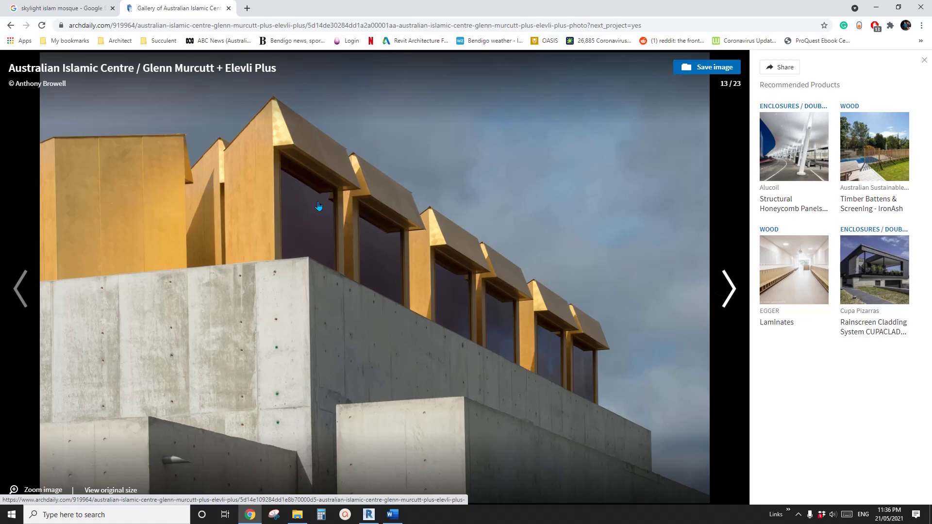
click(732, 294)
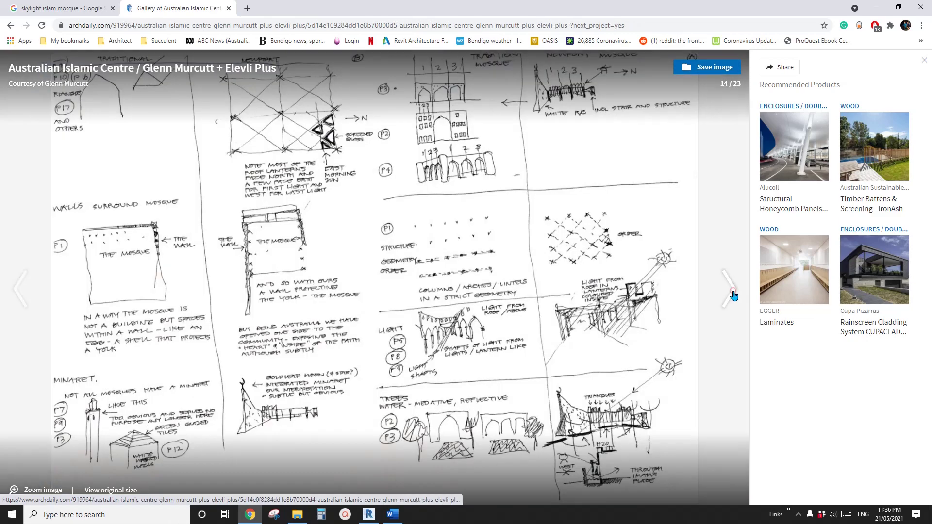
click(733, 295)
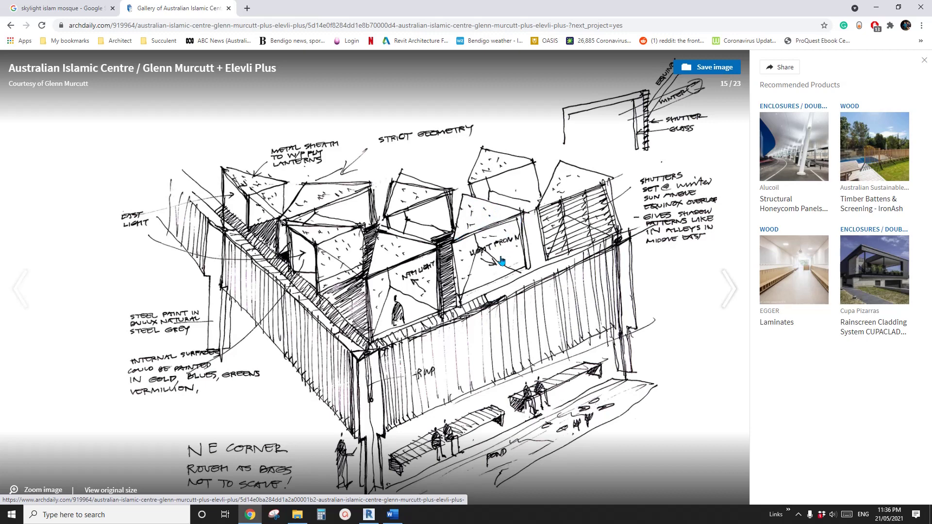
Switch to the Revit model and inspect the triangular skylights and their ceiling openings from several angles.
click(369, 515)
shift+middle_drag(416, 267, 437, 270)
scroll(631, 267, up, 5)
click(625, 257)
mouse_move(625, 257)
shift+middle_down()
mouse_move(344, 181)
mouse_move(468, 183)
mouse_move(604, 149)
mouse_move(616, 247)
shift+middle_up()
click(619, 279)
middle_drag(619, 279, 423, 340)
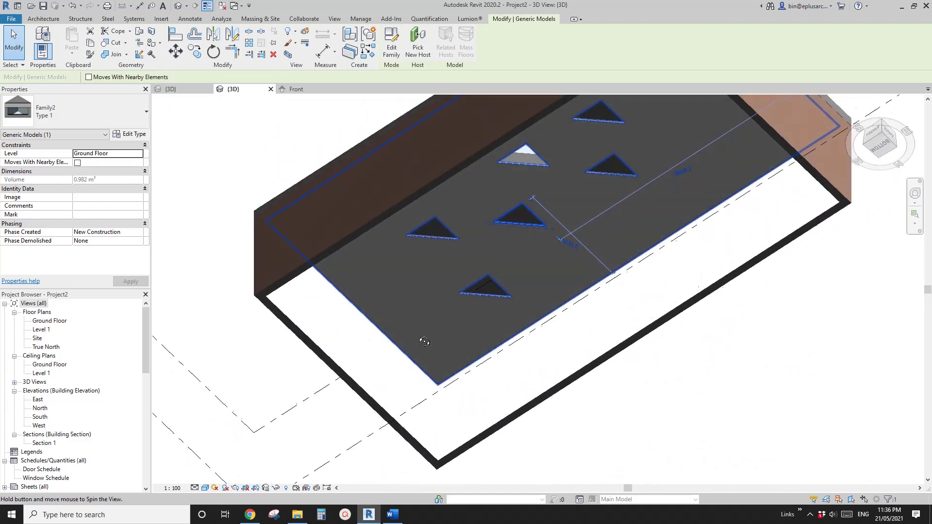
scroll(500, 225, up, 2)
shift+middle_drag(500, 225, 573, 342)
scroll(575, 342, up, 3)
scroll(437, 208, down, 2)
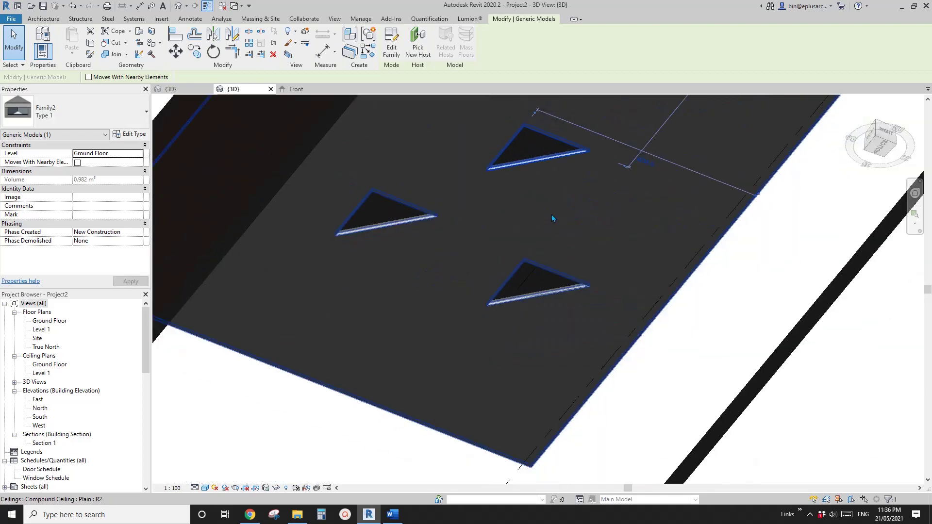
shift+middle_drag(551, 218, 479, 286)
shift+middle_drag(478, 286, 501, 336)
scroll(479, 286, up, 1)
shift+middle_drag(479, 287, 564, 375)
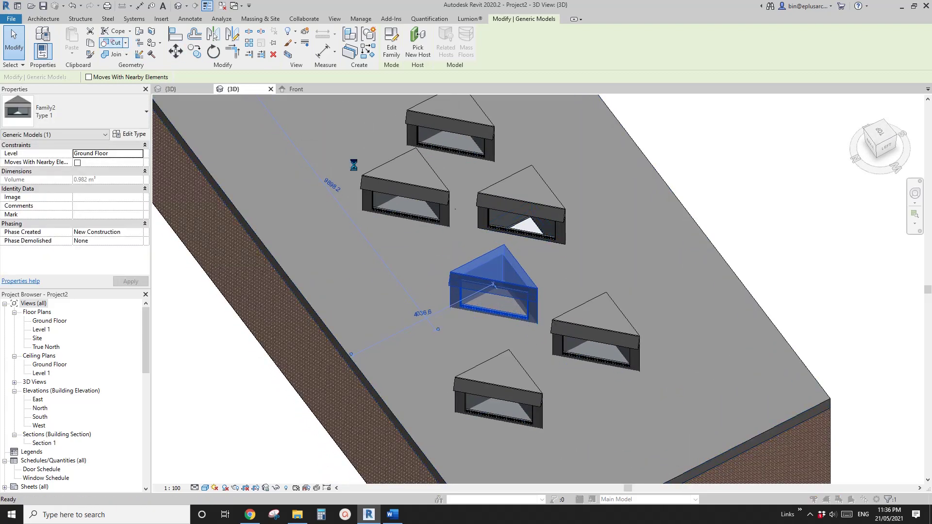
Cut the 400 mm generic roof with the three front triangular skylights.
click(530, 295)
click(612, 257)
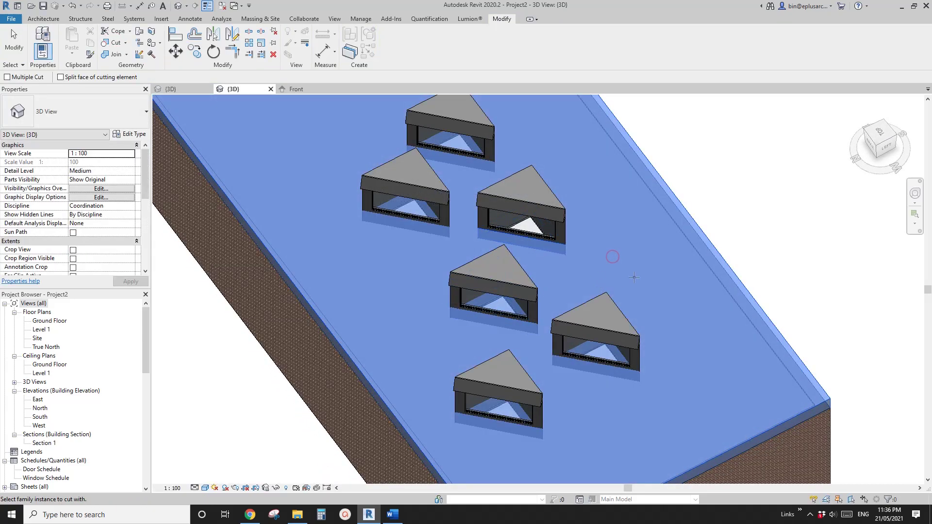
click(521, 279)
click(647, 275)
click(604, 318)
click(647, 274)
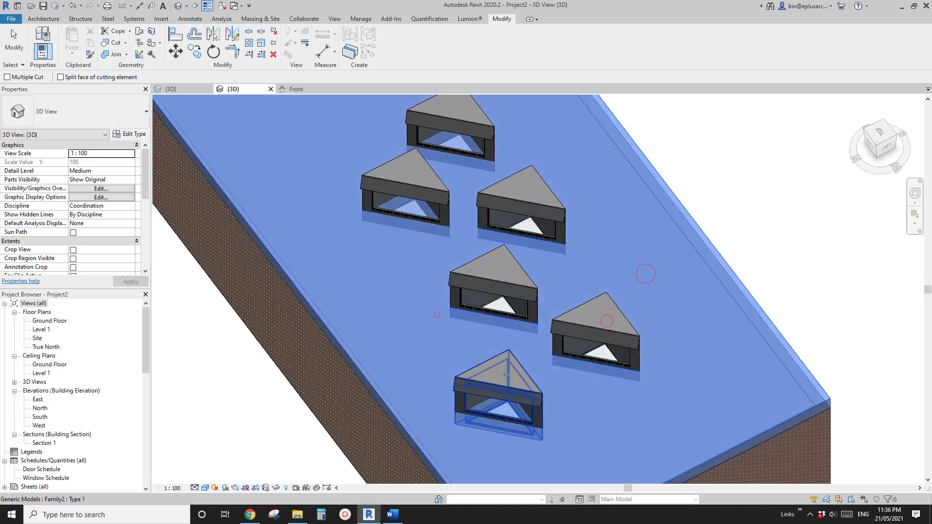
click(505, 375)
click(437, 314)
key(Escape)
shift+middle_drag(408, 282, 689, 331)
Close the inactive views, the Project2 model and the Family2 family without saving changes.
click(222, 7)
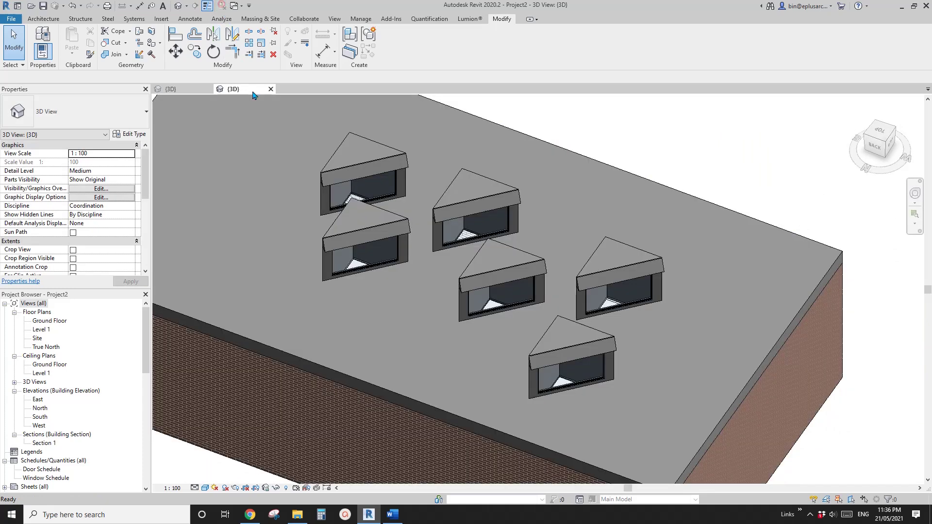
click(271, 89)
key(Escape)
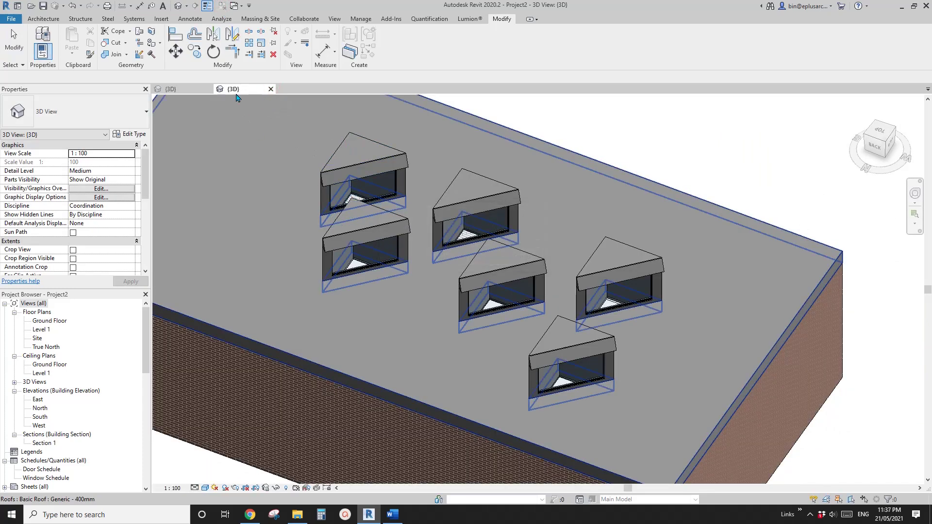
click(271, 89)
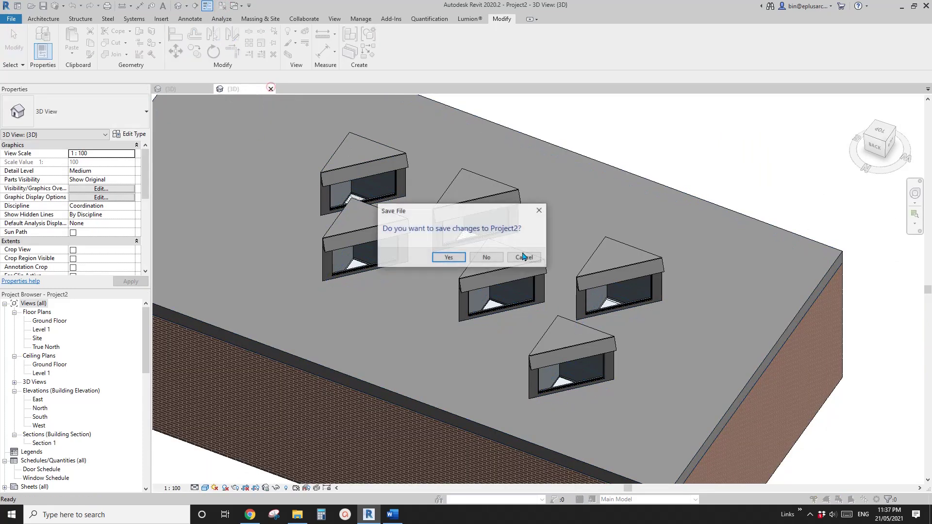
click(485, 258)
click(209, 89)
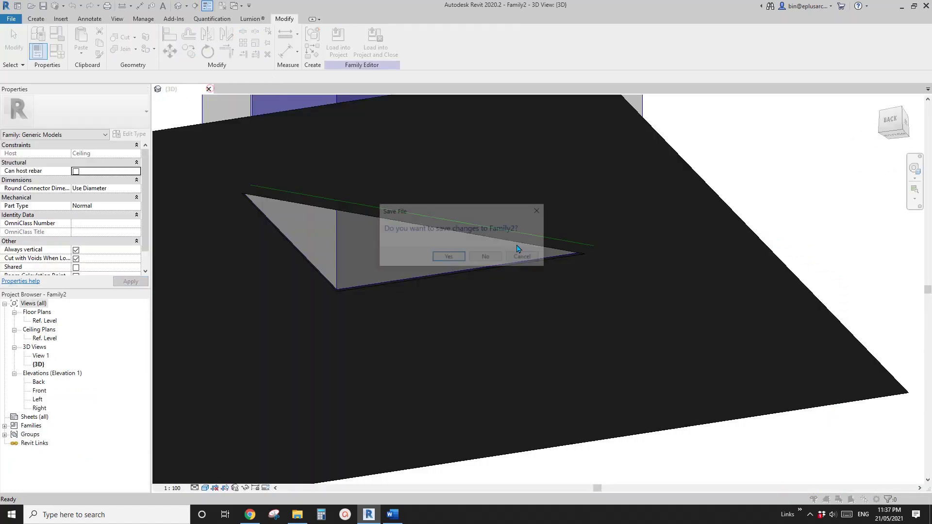
click(485, 258)
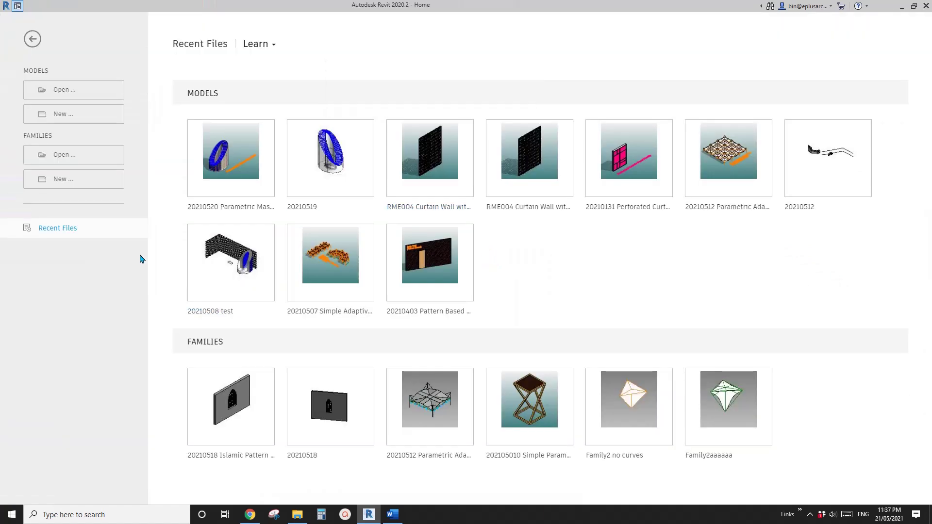
Create a new family from the Metric Generic Model ceiling based.rft template.
click(70, 180)
click(454, 207)
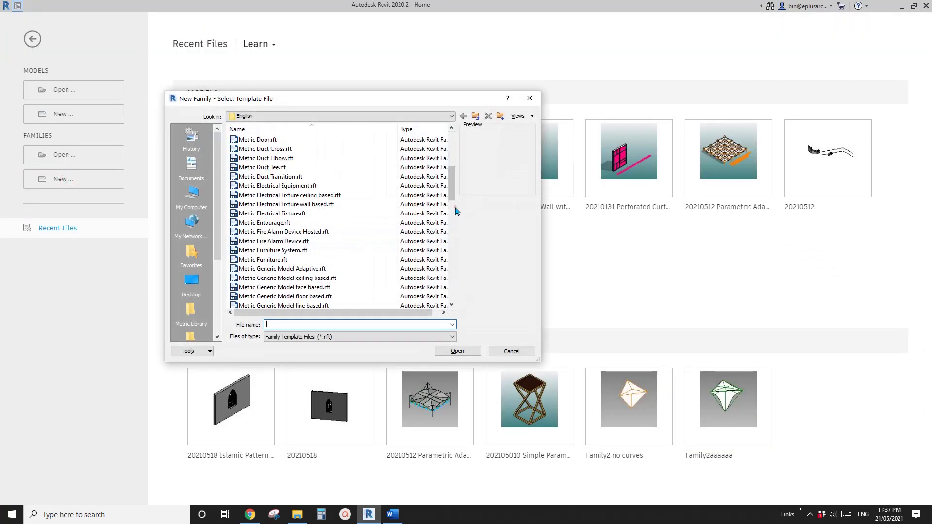
click(454, 221)
drag(452, 228, 452, 215)
click(259, 178)
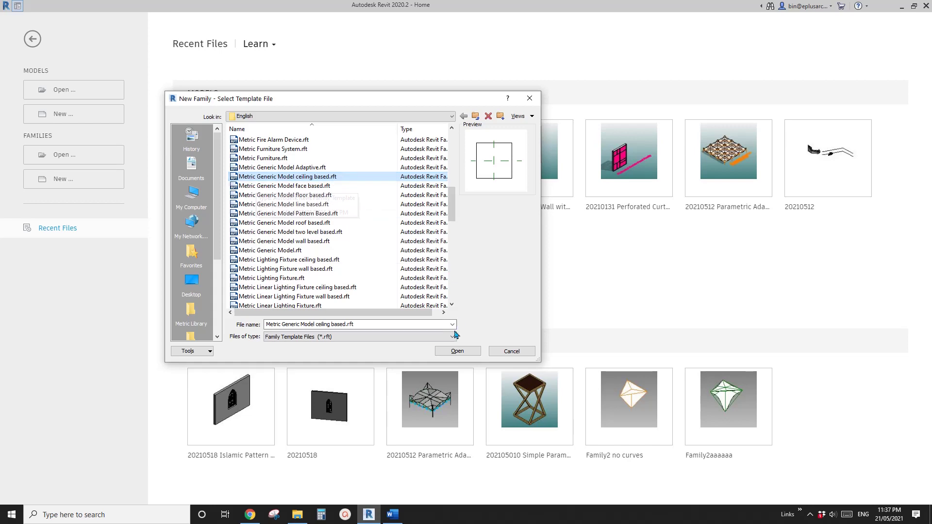
click(457, 351)
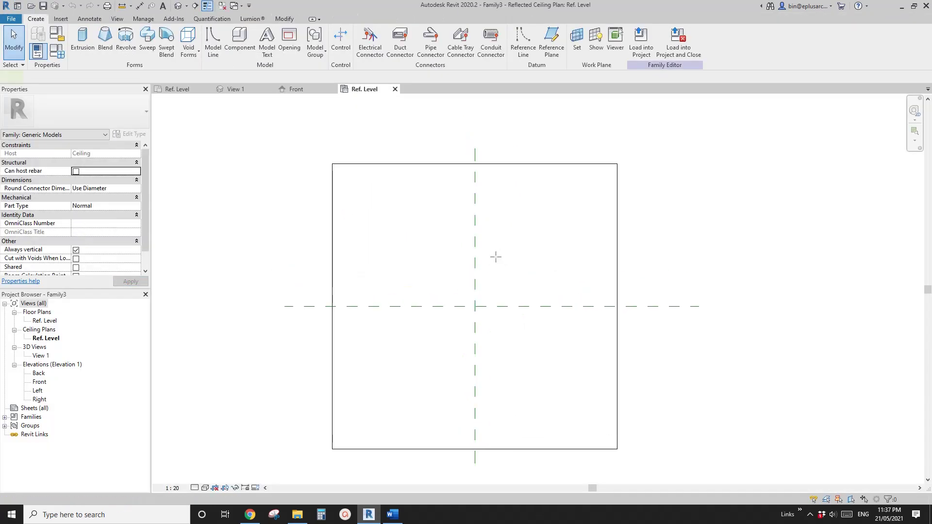
In the reflected ceiling plan, draw a horizontal reference plane about 1140 mm above centre and a vertical one about 1250 mm left of centre.
key(r)
key(p)
click(541, 225)
click(360, 224)
click(385, 339)
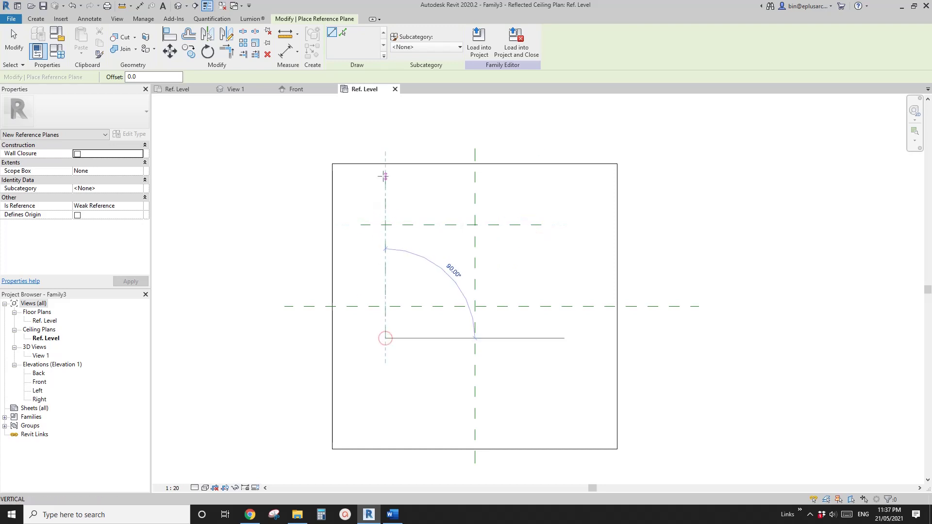
click(385, 176)
key(Escape)
key(Escape)
Add aligned dimensions from the centre planes to the new horizontal and vertical reference planes.
key(d)
key(i)
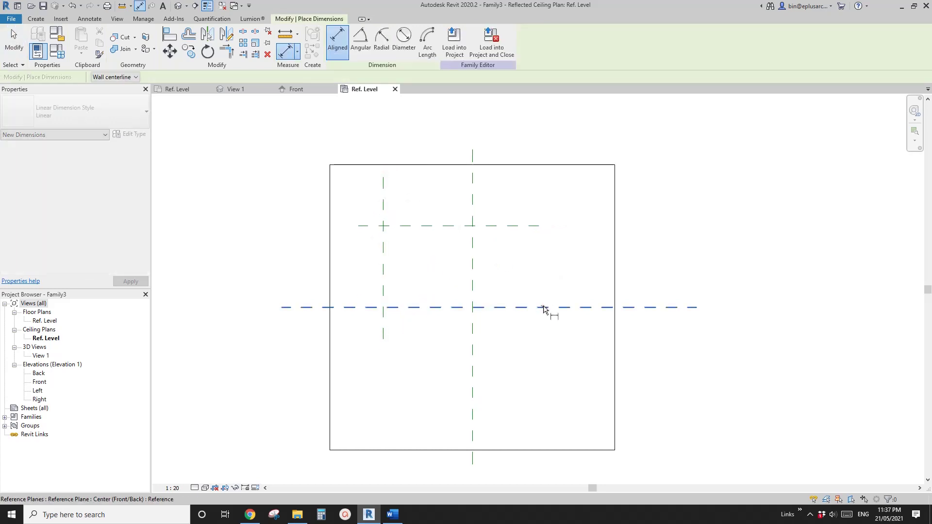
click(544, 308)
click(541, 225)
click(563, 266)
click(473, 326)
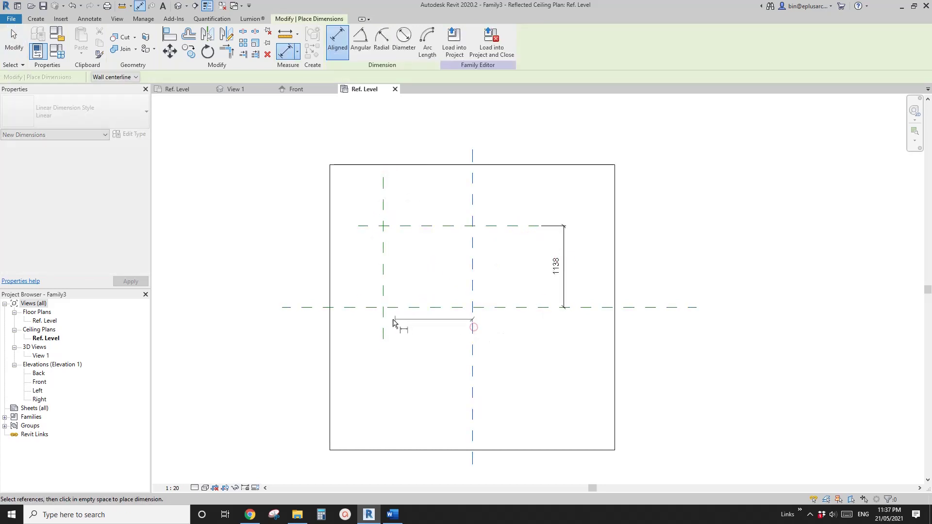
click(382, 319)
click(419, 331)
key(Escape)
key(Escape)
Label both dimensions with a new shared-value family type parameter named W.
click(559, 264)
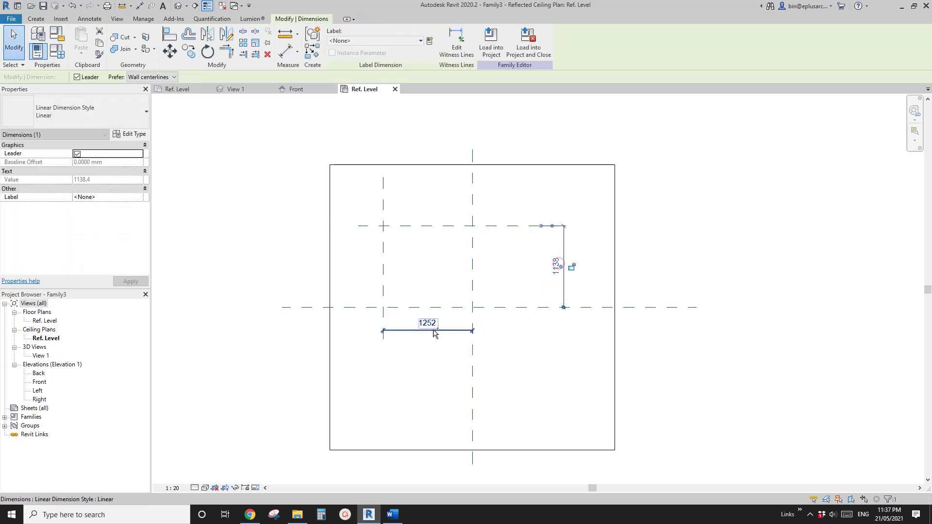
ctrl+click(434, 331)
click(429, 40)
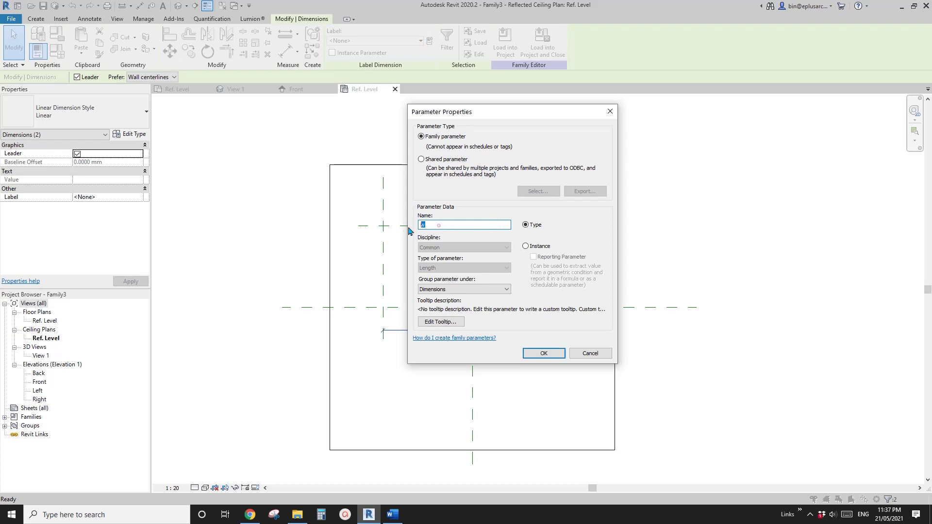
click(546, 357)
scroll(466, 298, up, 2)
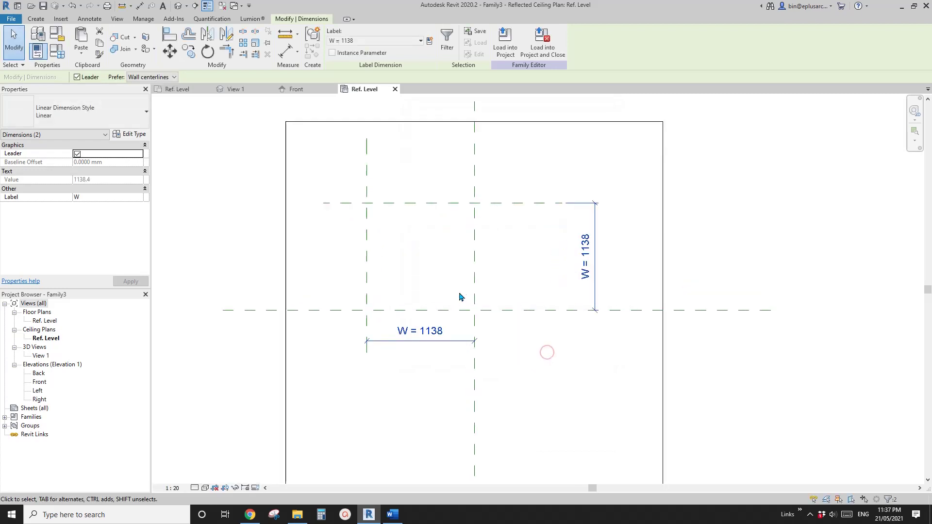
middle_drag(459, 290, 487, 298)
click(505, 226)
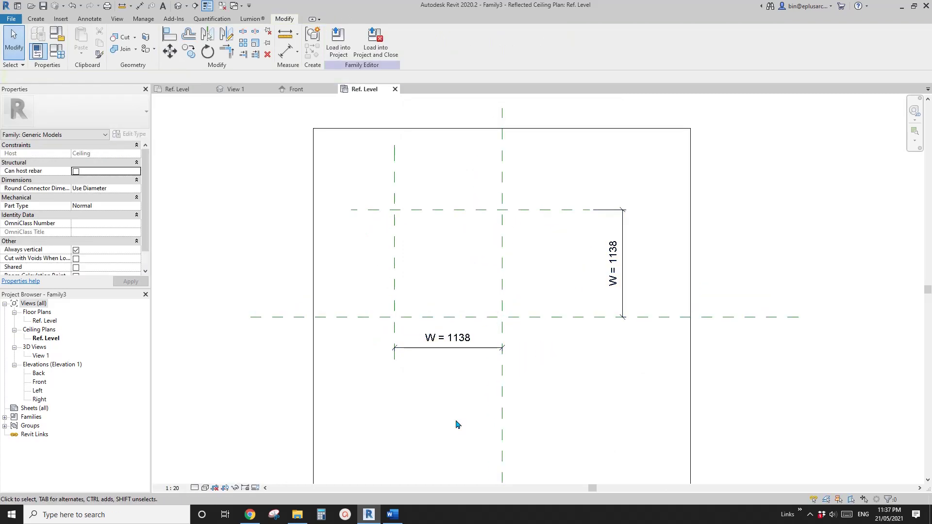
Review the lantern sketch, roof photo and interior ceiling photo in the browser gallery, and return to the Revit family.
click(253, 517)
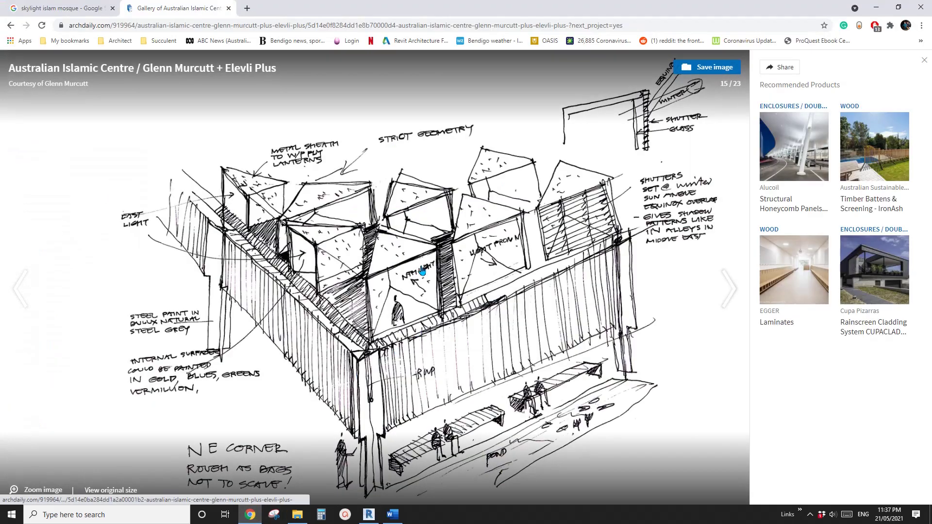
click(26, 293)
click(22, 289)
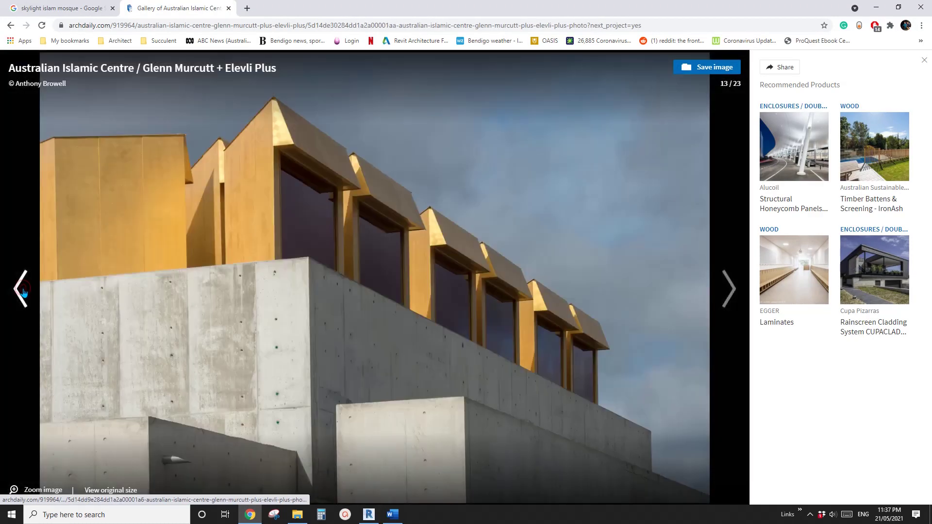
click(21, 290)
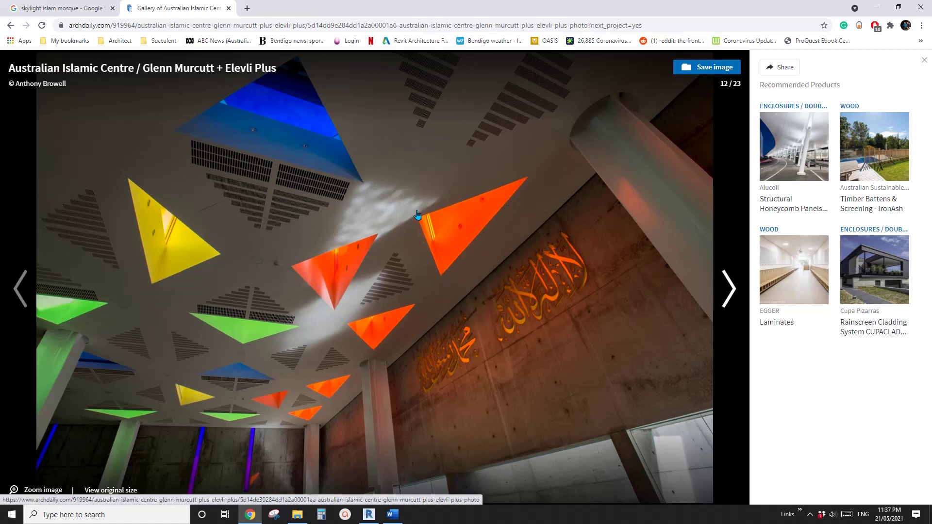
click(368, 514)
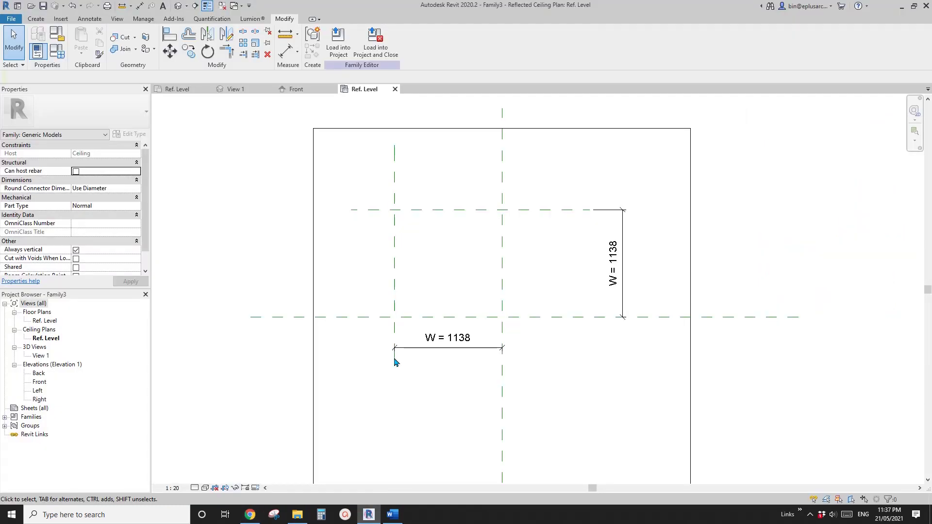
Draw a diagonal reference line from the upper plane's intersection with the vertical centre plane to the left plane's intersection with the horizontal centre plane.
click(42, 20)
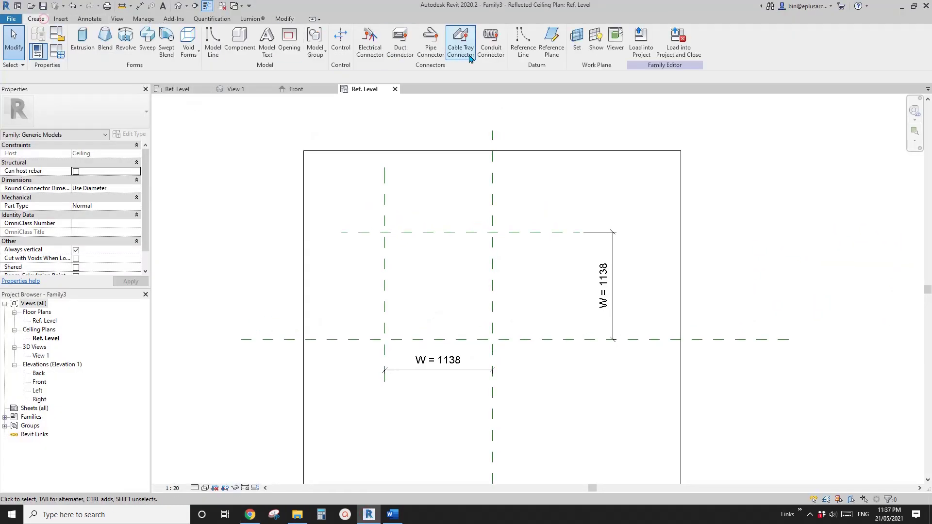
click(523, 46)
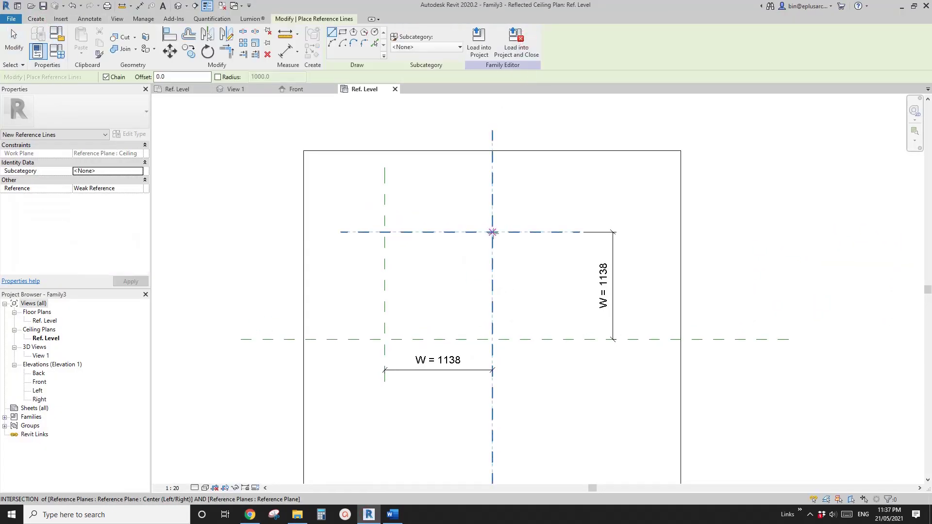
click(493, 232)
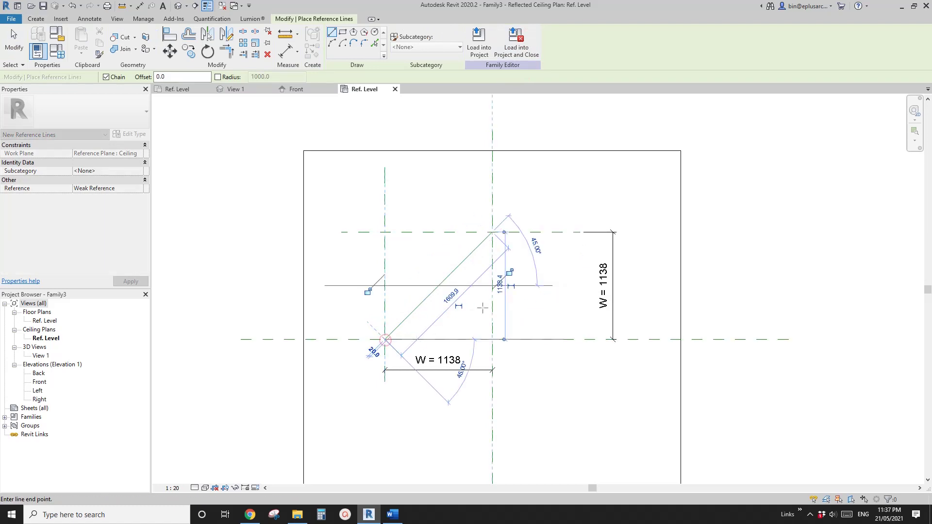
middle_drag(483, 308, 483, 310)
key(Escape)
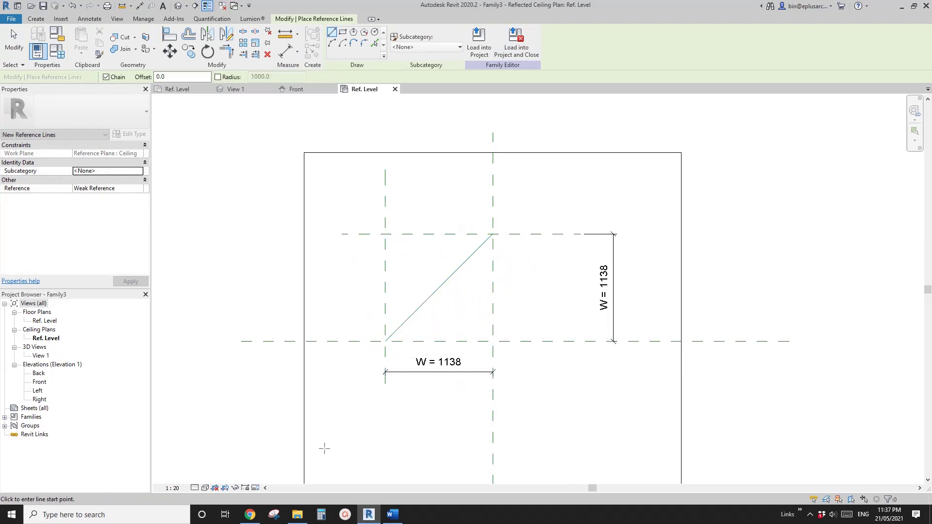
Check the triangular ceiling openings in the browser photo again, return to the Revit family and end the reference line command.
click(251, 517)
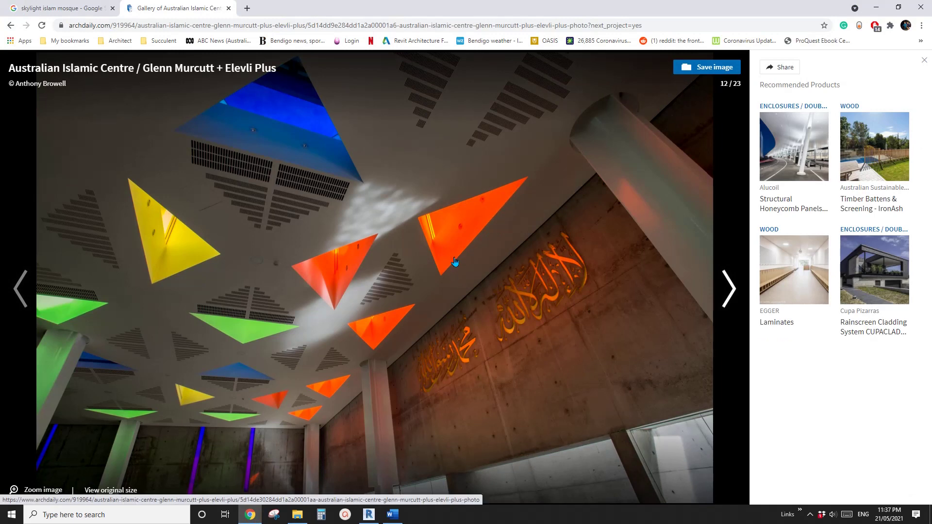
click(369, 516)
scroll(385, 385, up, 2)
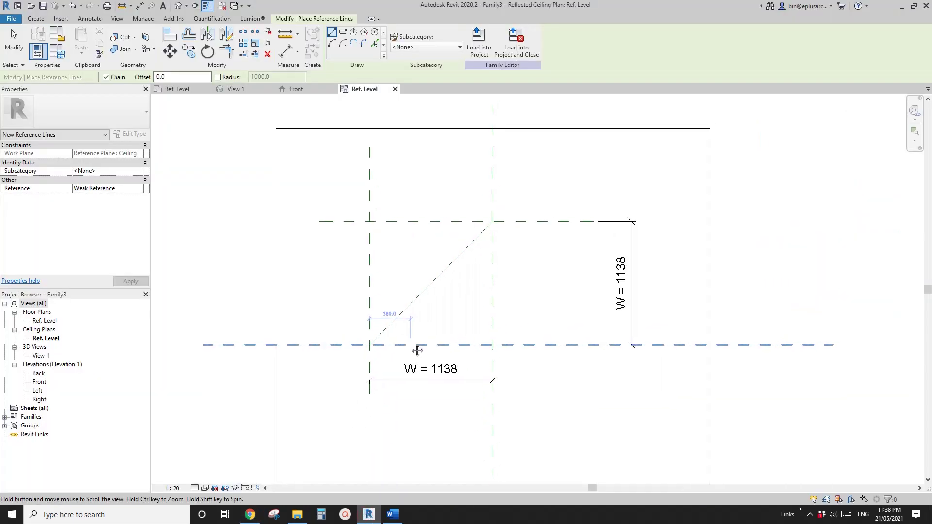
scroll(430, 330, up, 1)
middle_click(431, 331)
middle_click(430, 331)
key(Escape)
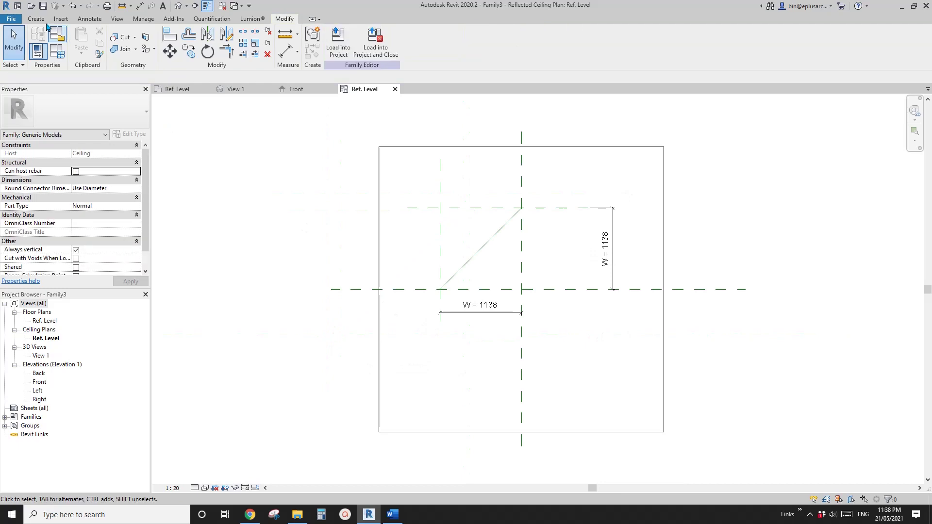
click(36, 20)
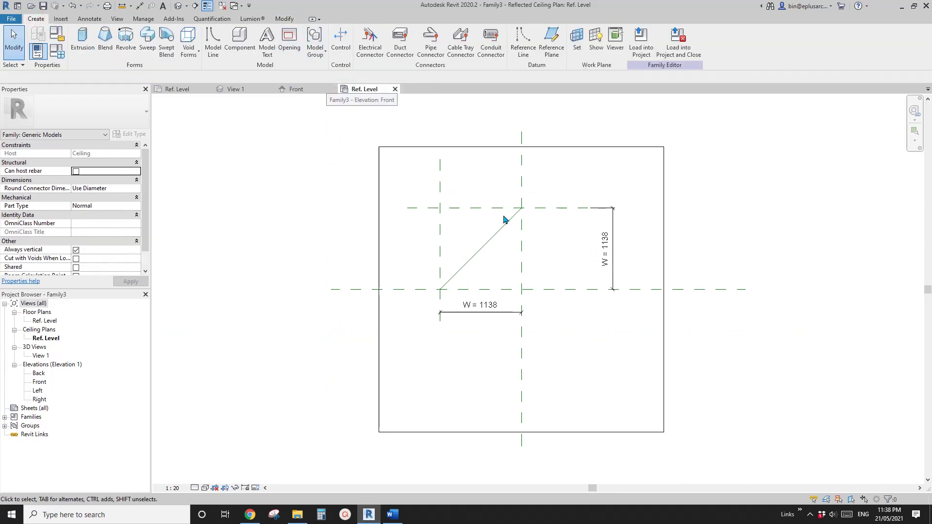
Start a ceiling opening sketch with locked boundary lines picked from the diagonal reference line and the two centre reference planes.
middle_drag(507, 223, 462, 236)
scroll(491, 258, up, 1)
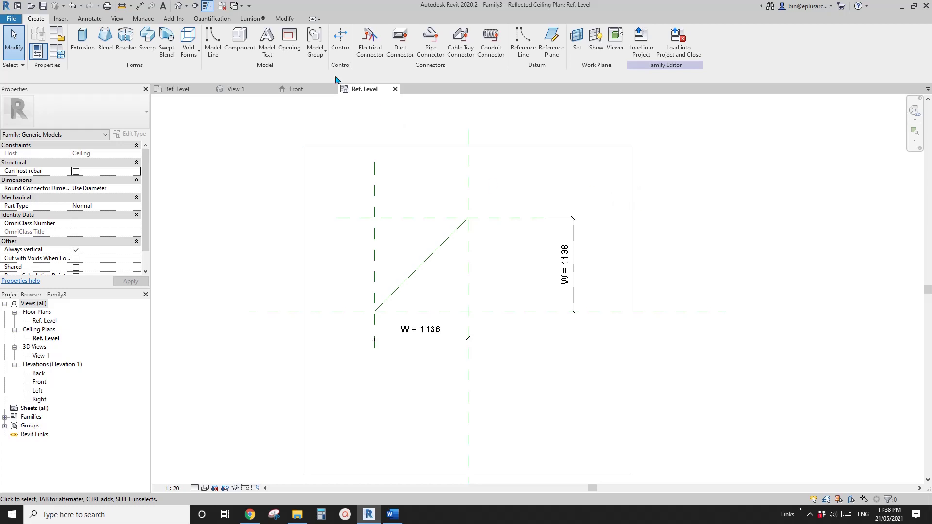
click(287, 41)
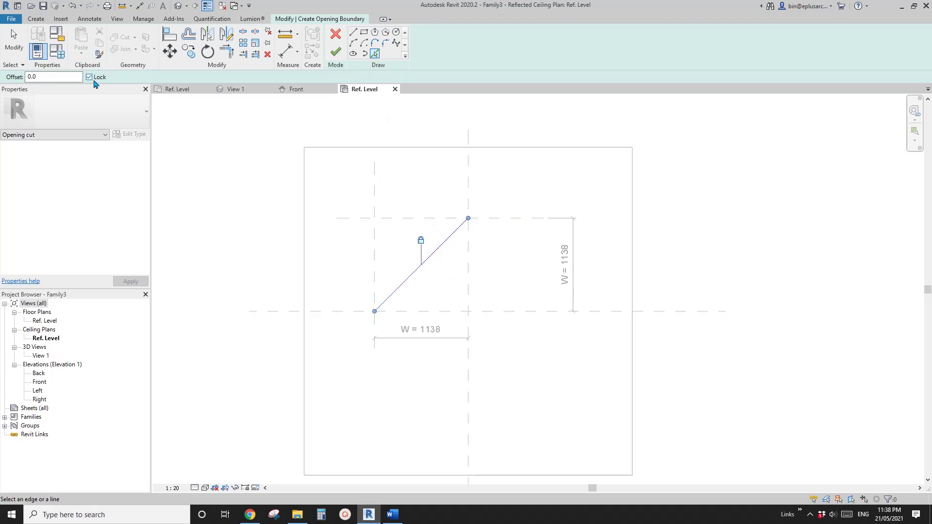
click(466, 196)
click(431, 311)
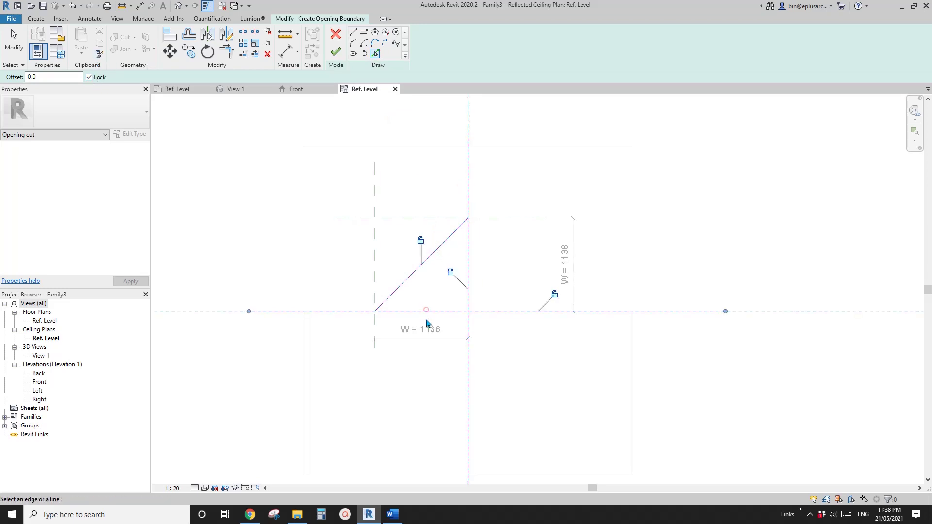
Trim the opening boundary lines into a closed triangle and finish the opening cut.
key(r)
click(389, 313)
click(386, 299)
click(446, 313)
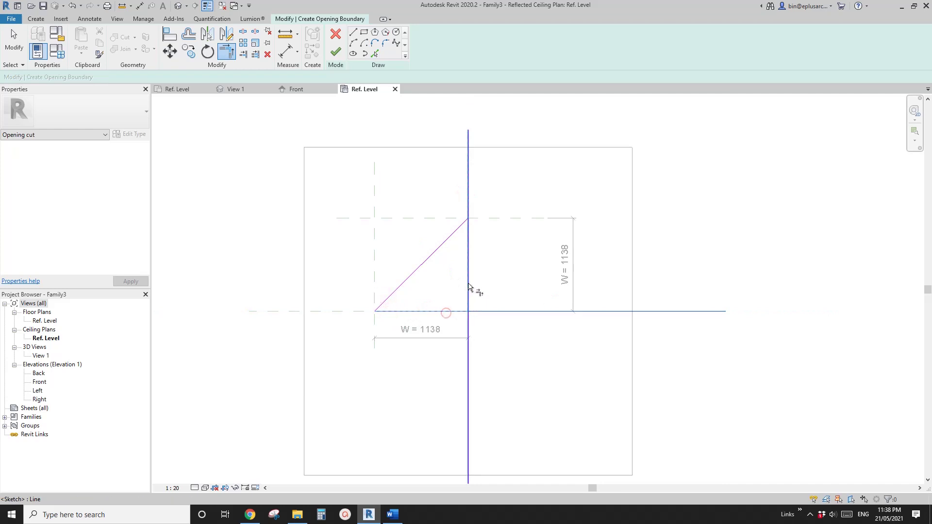
click(467, 264)
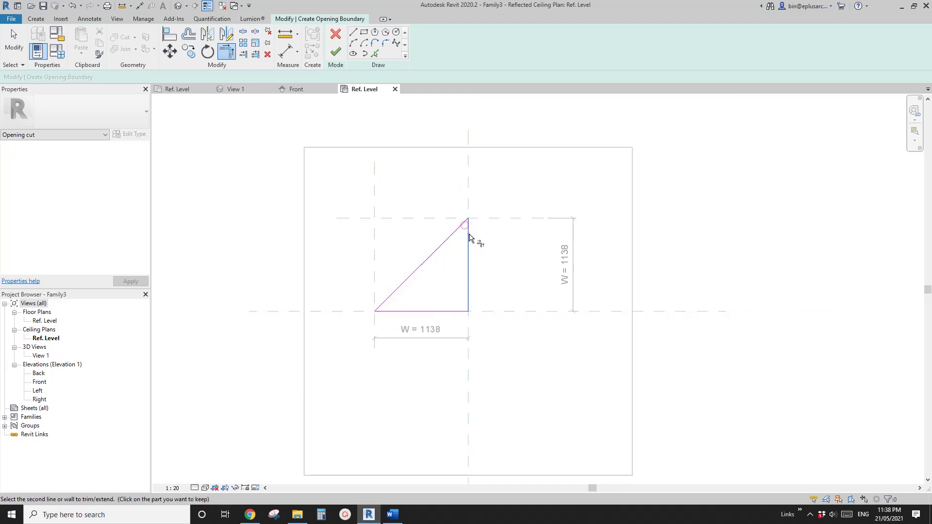
middle_drag(470, 262, 483, 264)
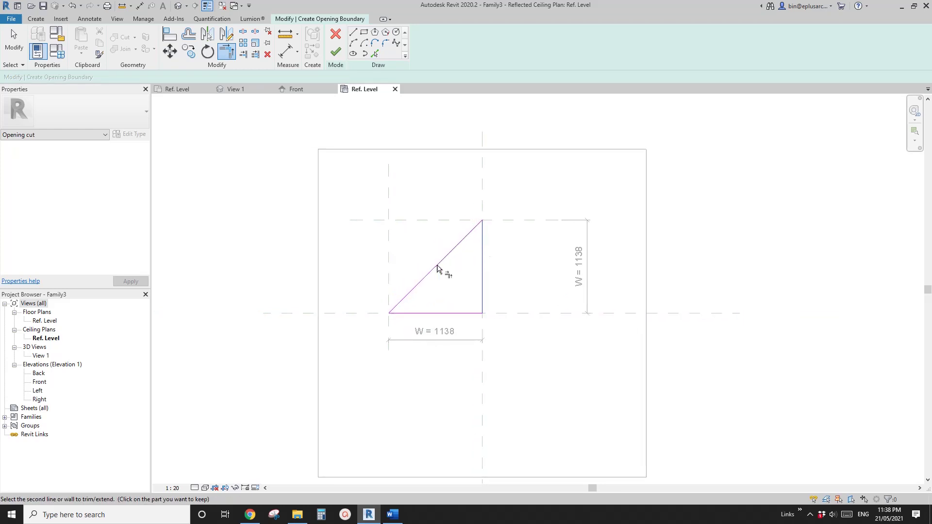
key(Escape)
key(Escape)
scroll(412, 183, up, 2)
middle_drag(410, 185, 405, 187)
click(335, 51)
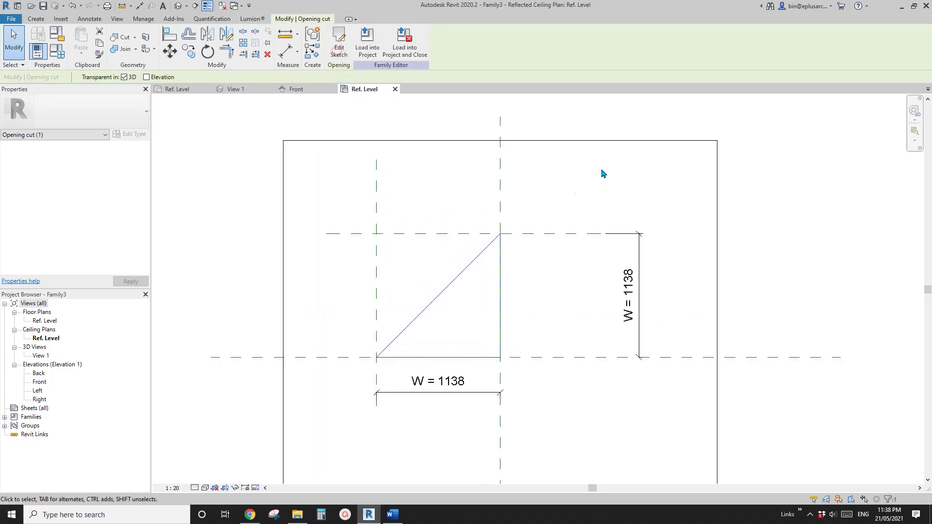
Examine the triangular opening in the ceiling from below in 3D and return to the Ref. Level ceiling plan.
click(603, 173)
click(178, 6)
shift+middle_drag(536, 216, 537, 316)
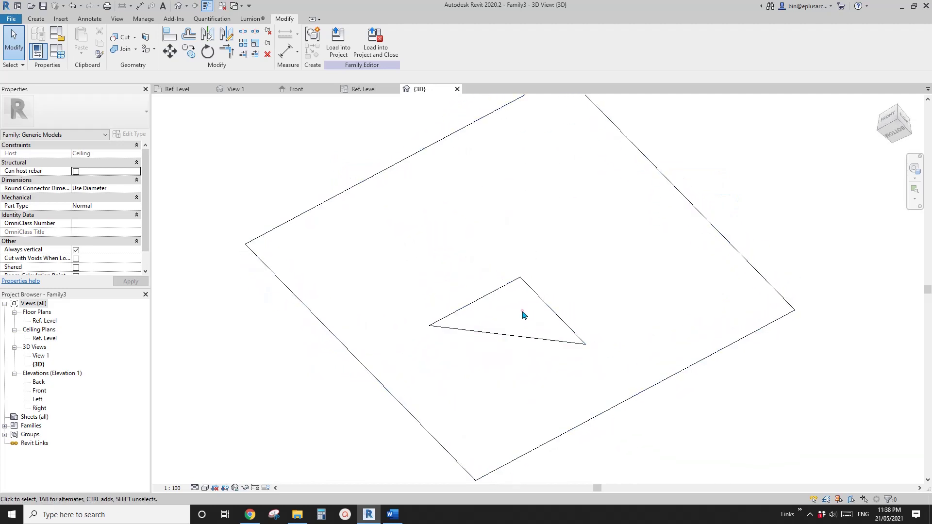
click(606, 271)
click(531, 323)
shift+middle_drag(473, 293, 427, 312)
double_click(44, 338)
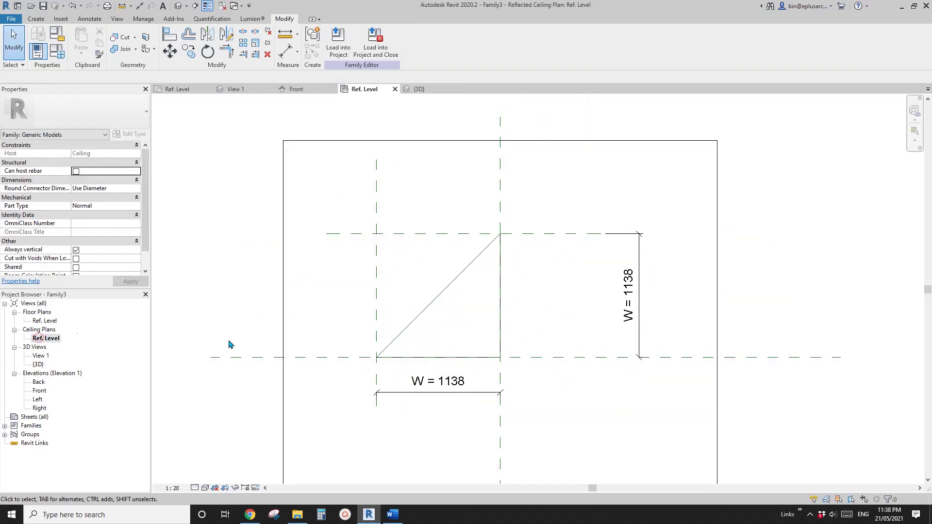
Temporarily hide the opening cut and the host ceiling in the ceiling plan.
scroll(481, 307, up, 2)
click(442, 259)
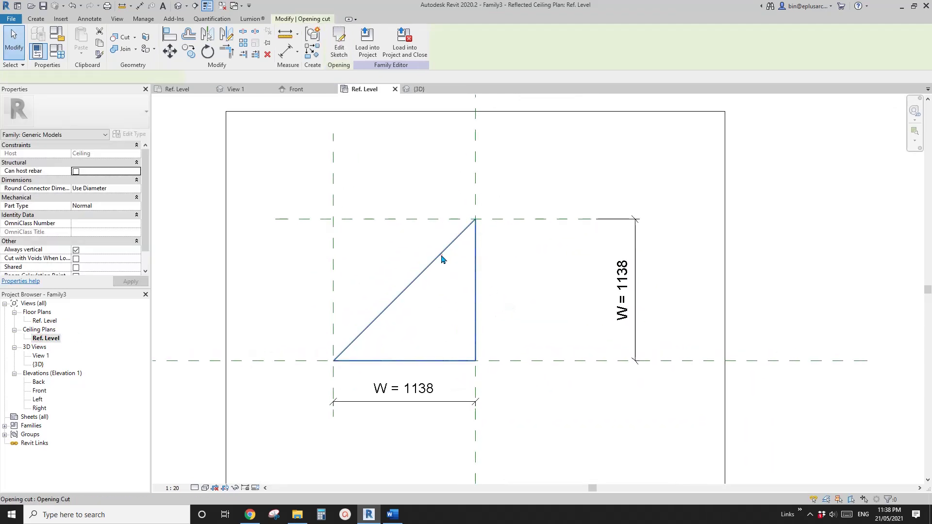
middle_drag(442, 294, 461, 286)
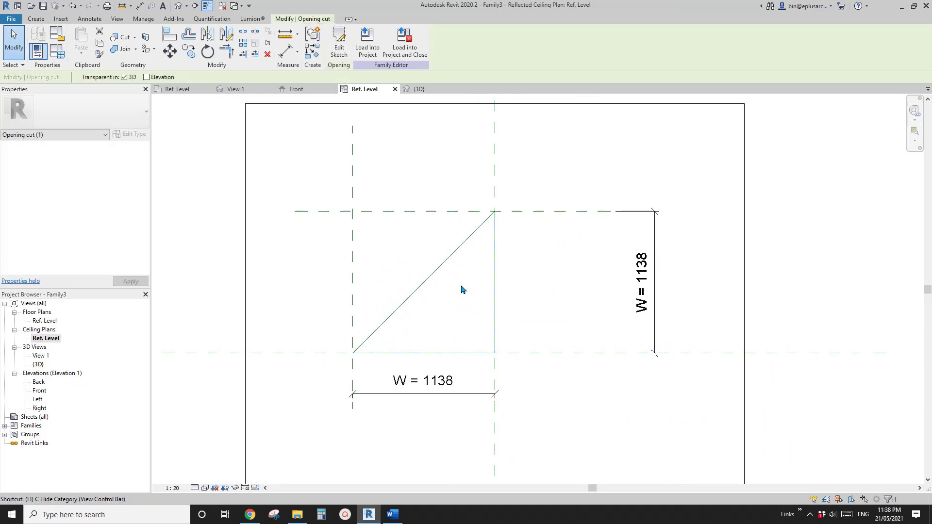
key(h)
middle_drag(434, 323, 460, 322)
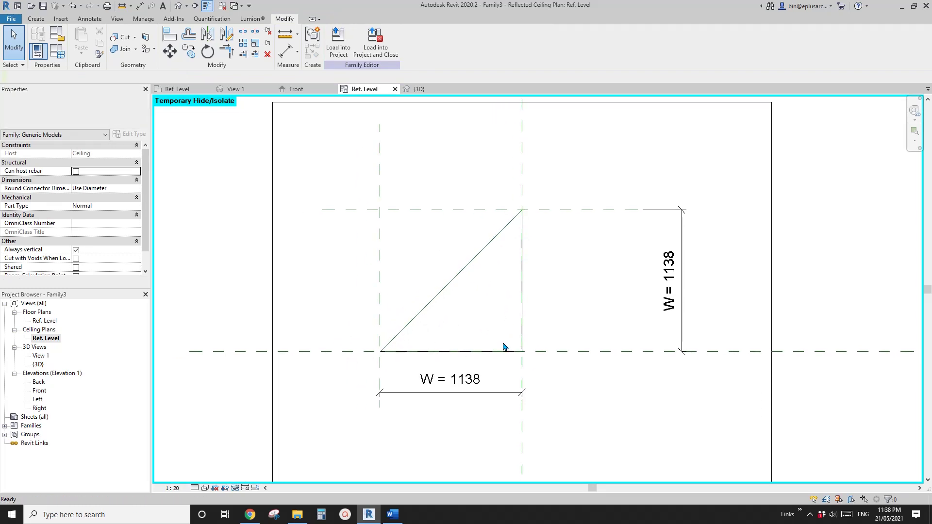
middle_drag(505, 346, 509, 345)
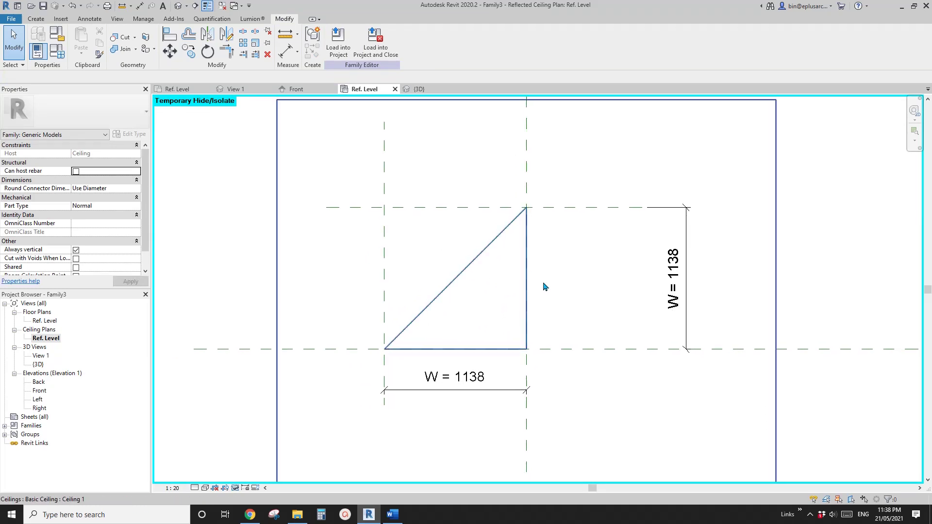
click(779, 156)
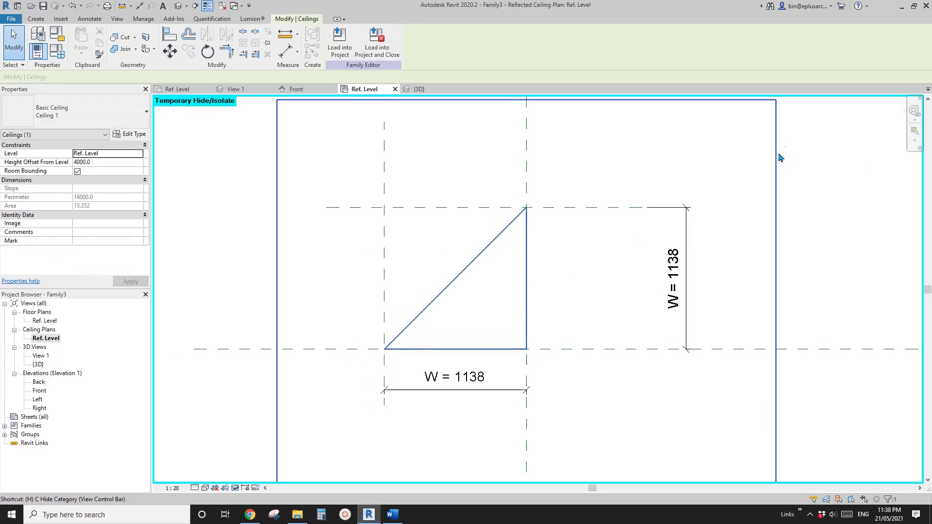
key(h)
middle_drag(555, 278, 541, 255)
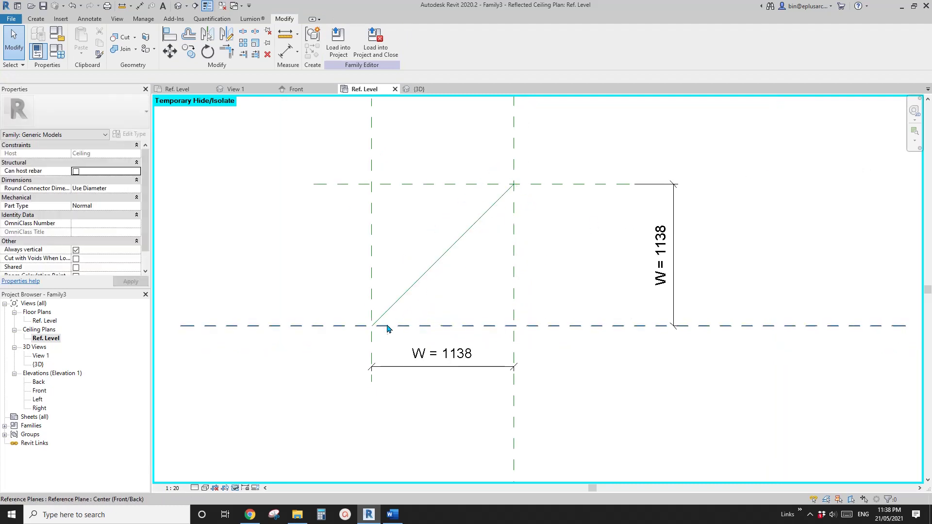
Move the horizontal W dimension further below the reference planes and the vertical W dimension slightly closer to the diagonal line.
click(514, 245)
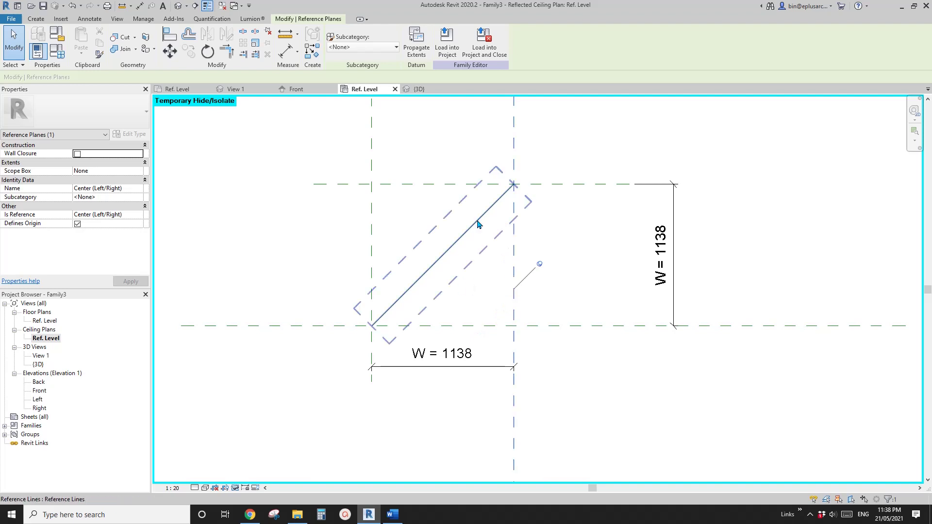
click(417, 276)
middle_drag(450, 272, 436, 265)
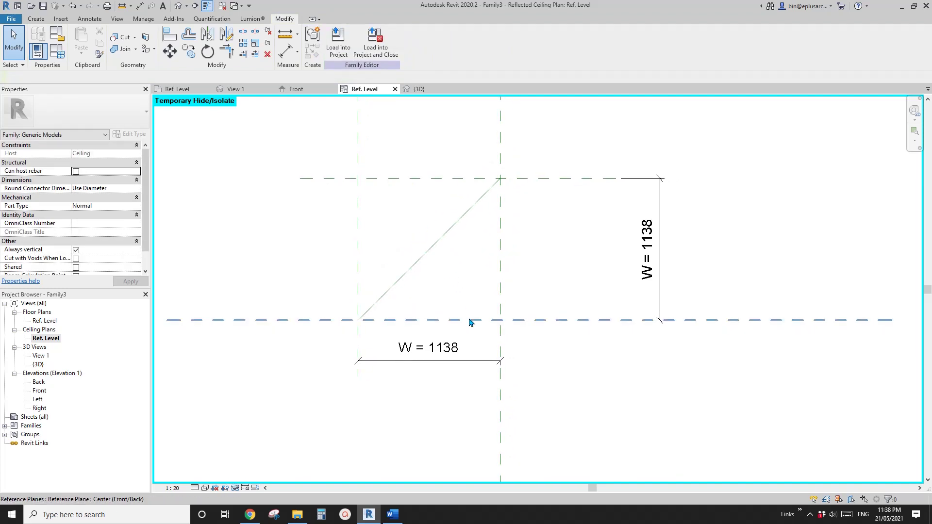
drag(448, 362, 452, 439)
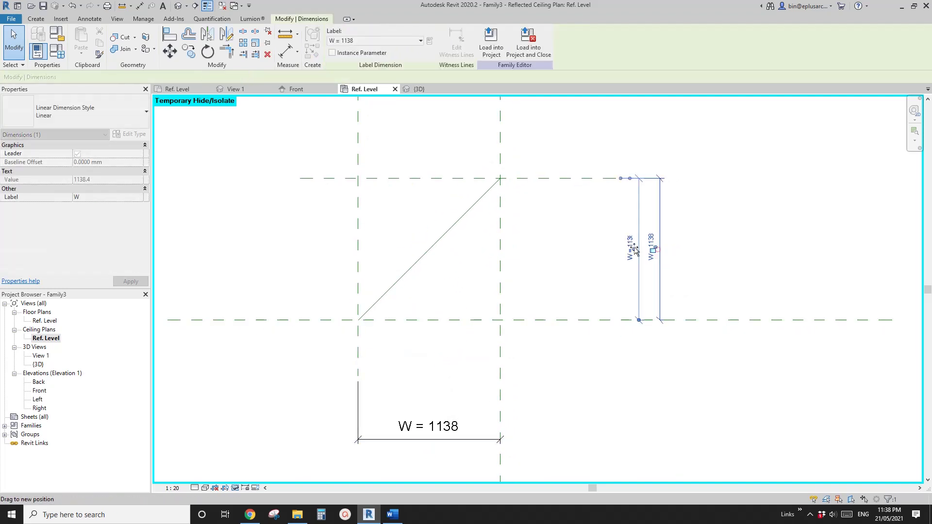
click(672, 257)
middle_drag(387, 334, 403, 327)
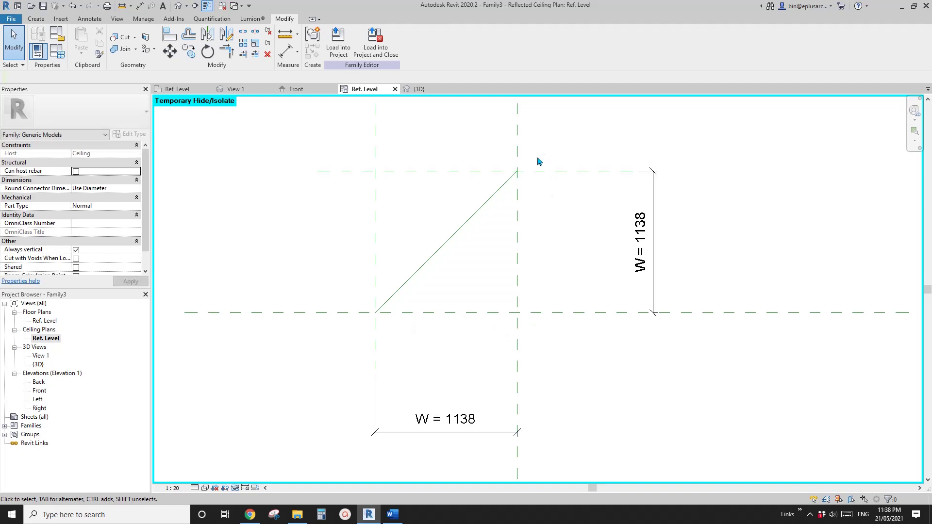
middle_drag(529, 338, 521, 348)
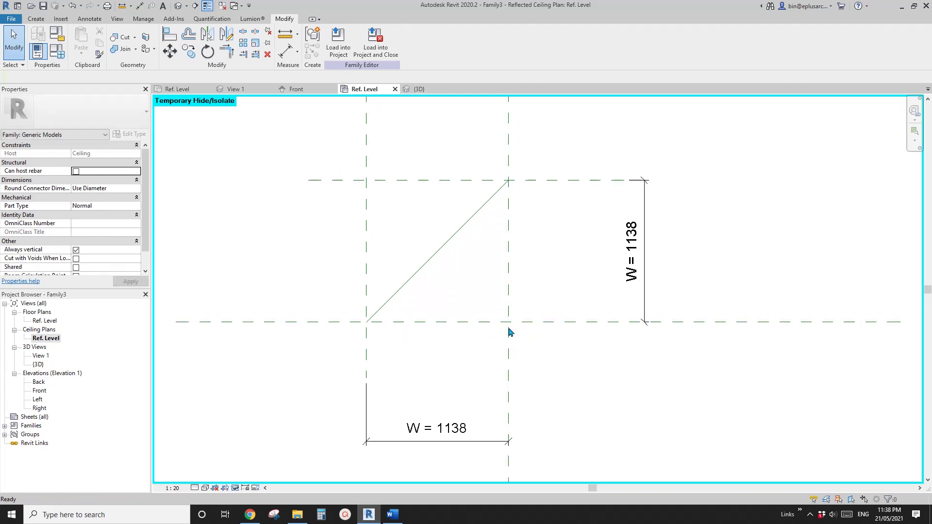
Draw a vertical reference plane about 127 mm right of the vertical centre plane and a horizontal one about 148 mm below the horizontal centre plane.
key(r)
key(p)
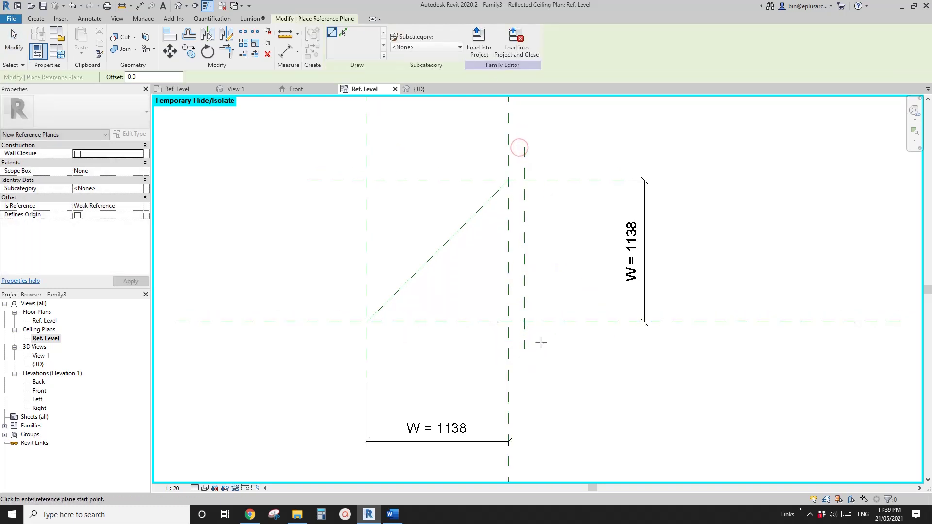
click(332, 340)
Dimension the offset from each centre plane to its adjacent new reference plane.
key(d)
key(i)
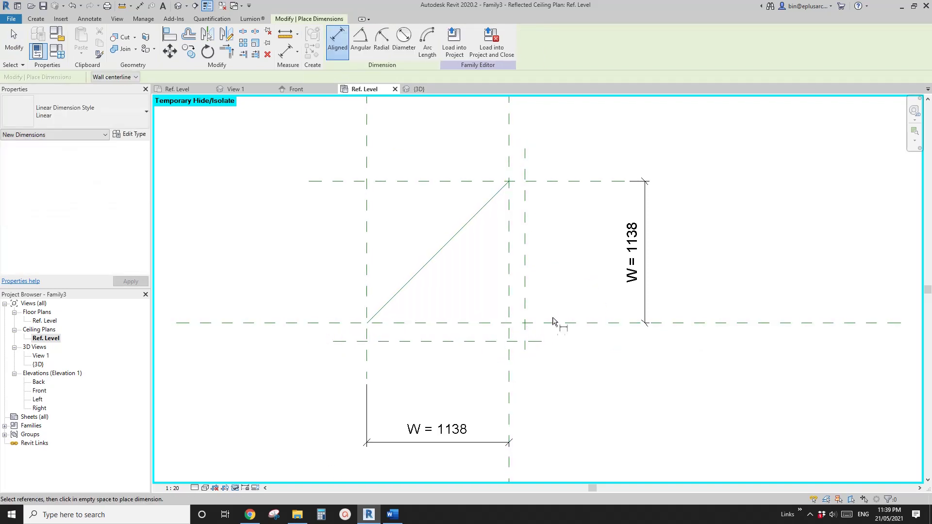
click(530, 342)
click(605, 365)
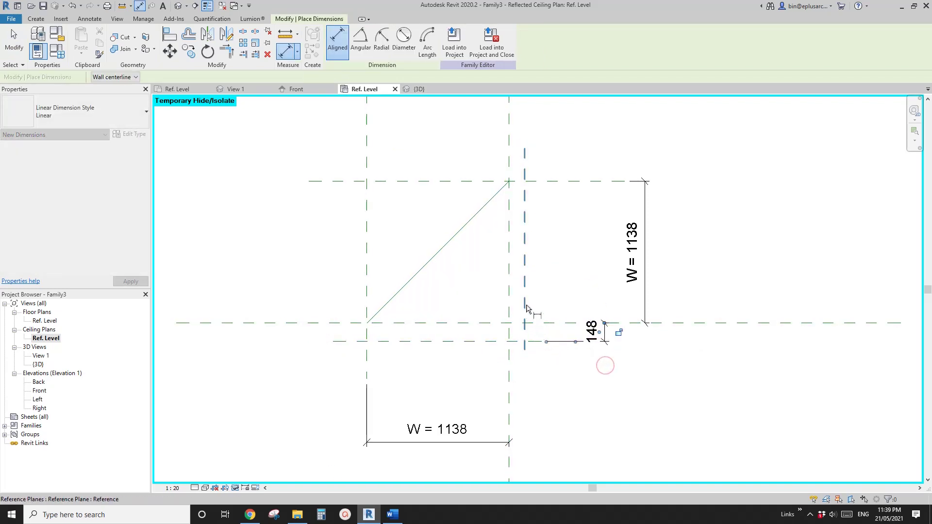
click(510, 158)
click(545, 124)
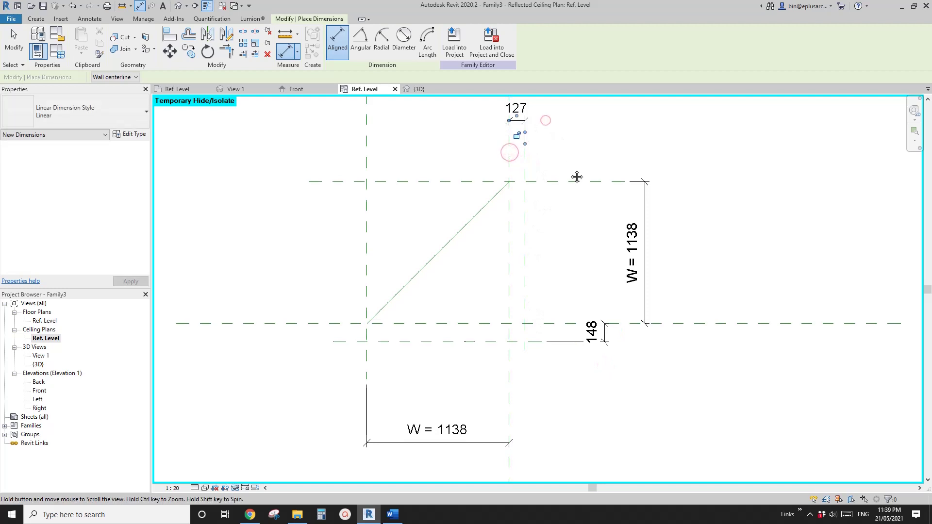
key(Escape)
key(Escape)
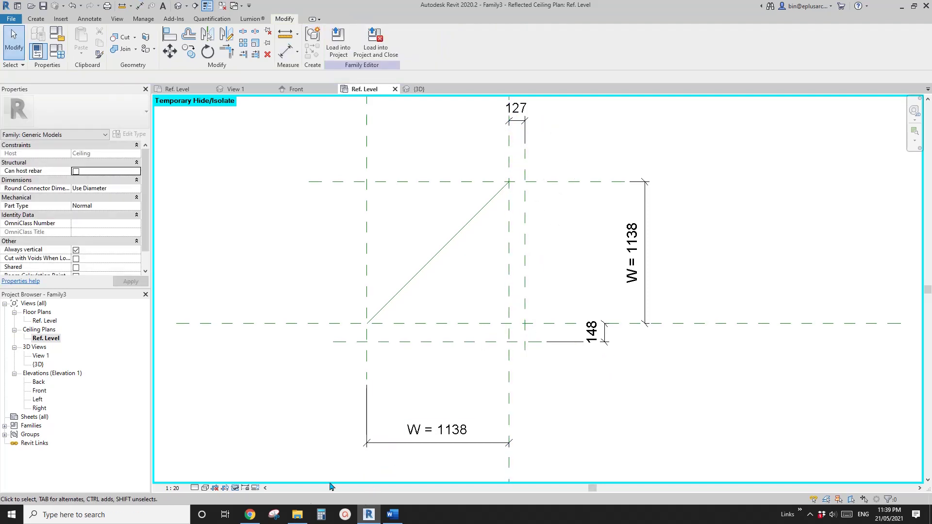
After checking the browser's photo of the coloured ceiling openings, set the Revit work plane by picking the diagonal reference line.
click(251, 516)
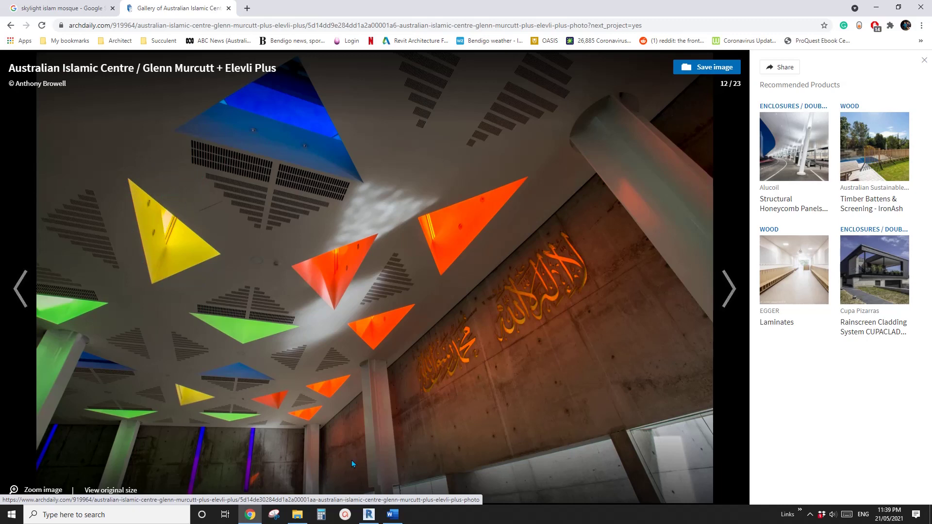
click(368, 514)
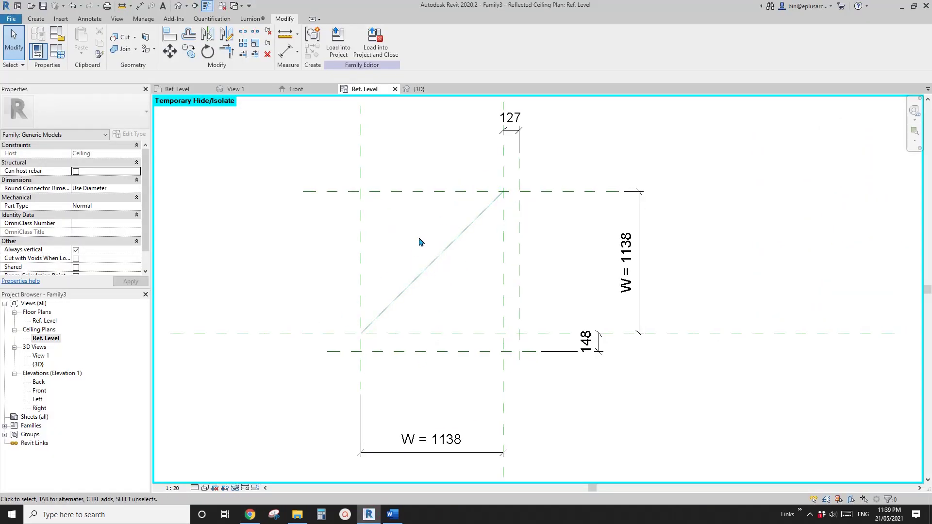
click(35, 18)
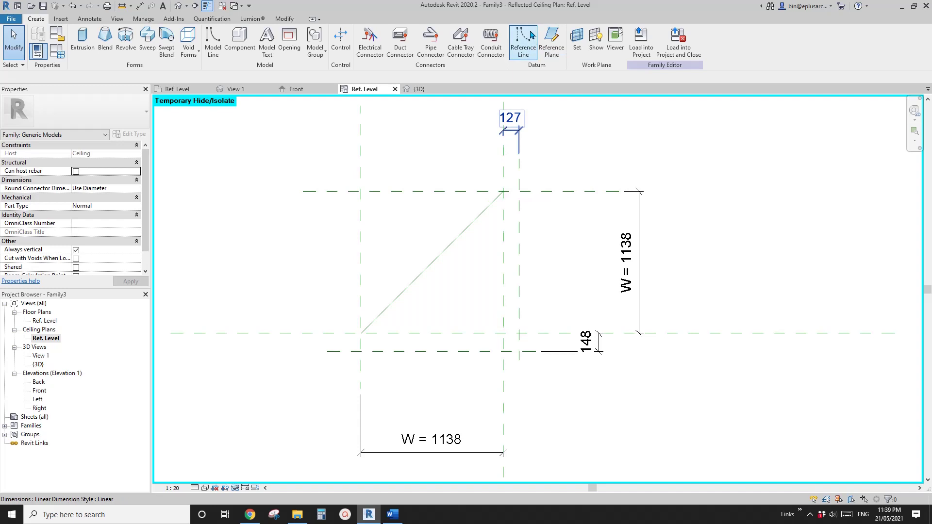
click(577, 45)
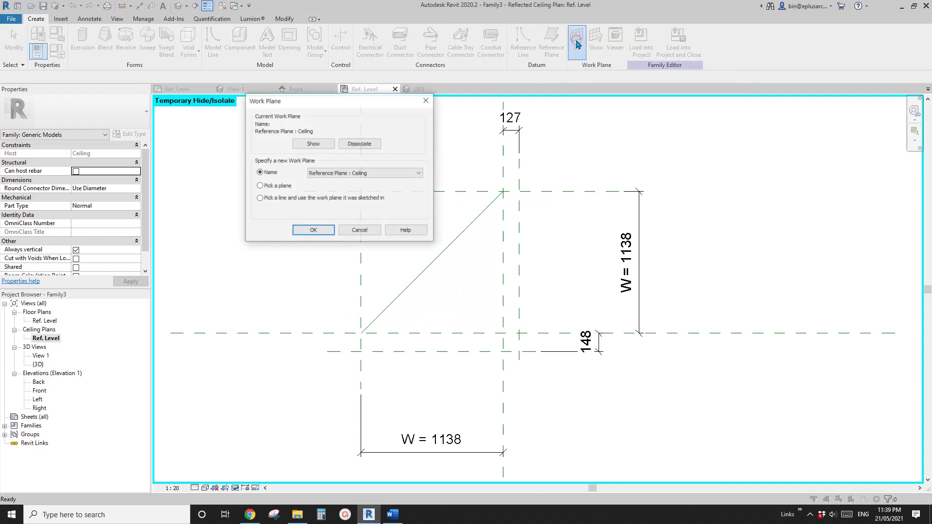
click(314, 231)
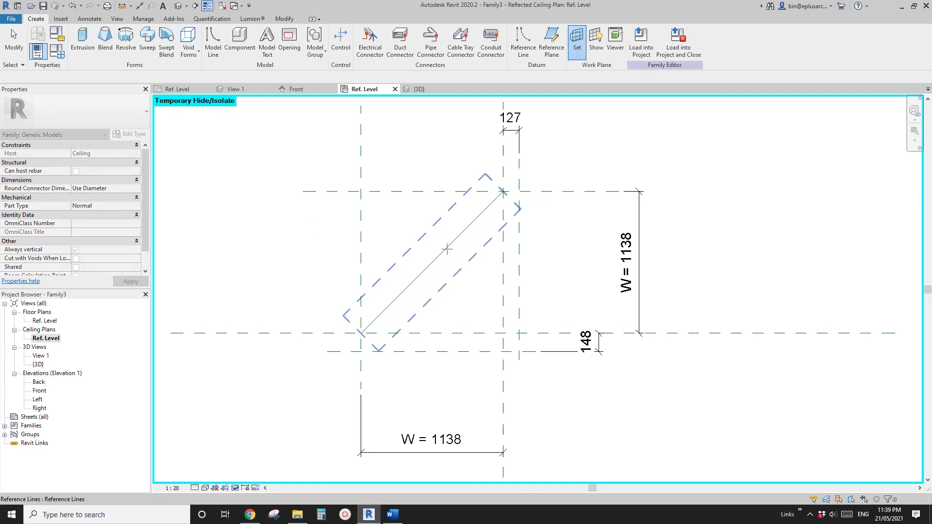
click(446, 249)
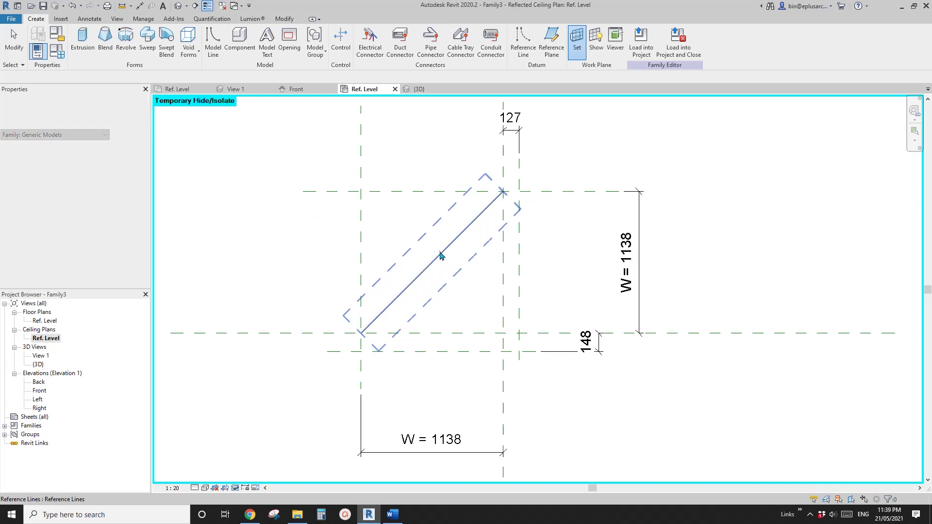
Draw a reference line about 1610 mm long parallel to the diagonal reference line, slightly outside the triangle.
click(524, 49)
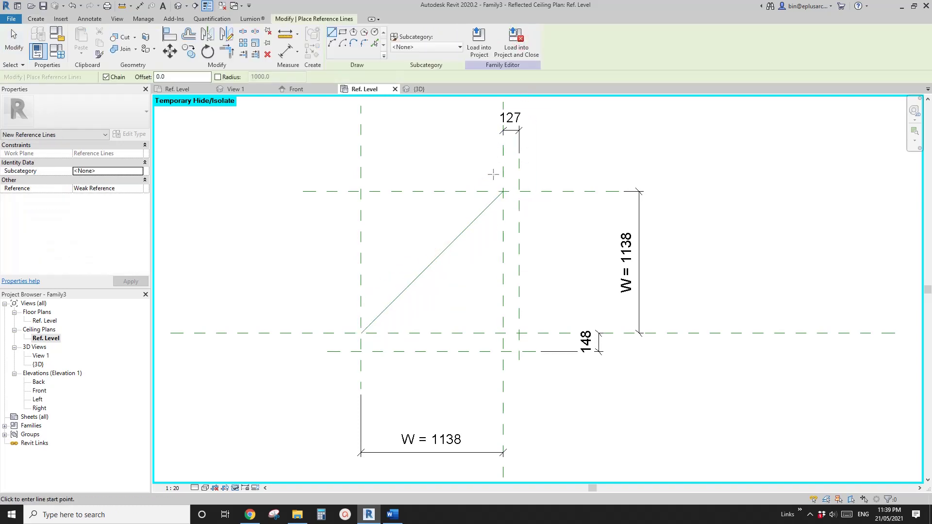
click(502, 191)
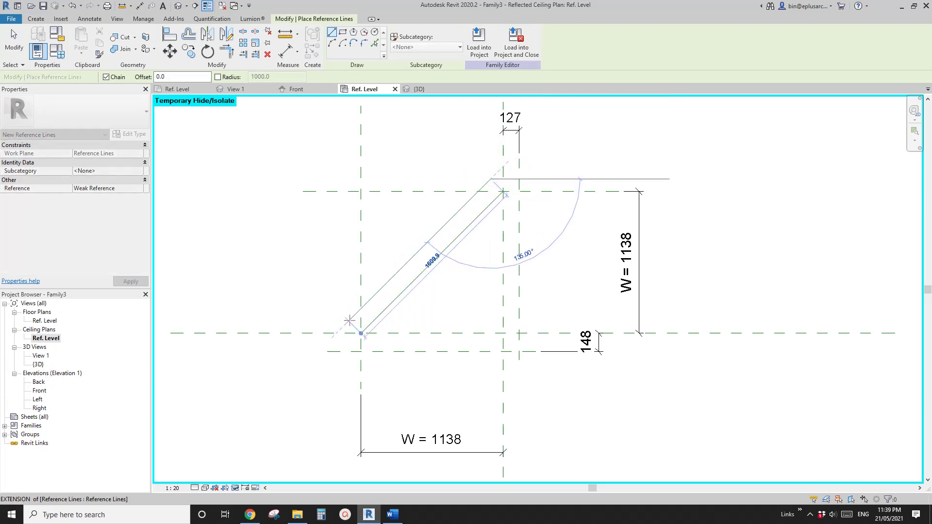
click(362, 334)
key(Escape)
key(Escape)
middle_drag(490, 171, 531, 176)
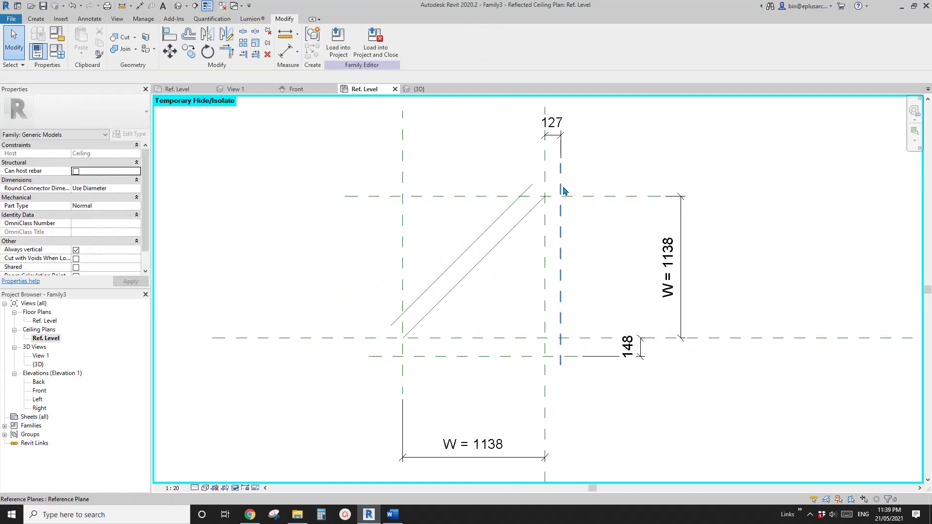
middle_drag(561, 186, 559, 191)
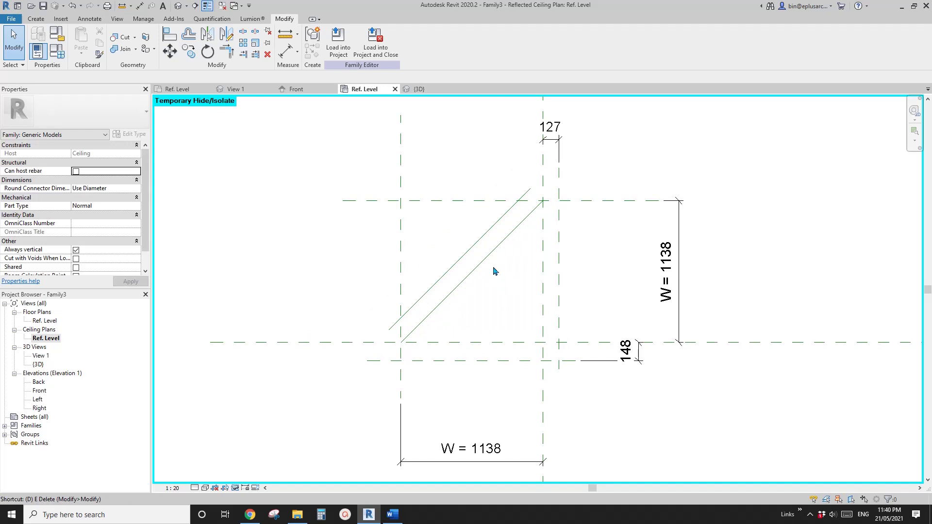
Dimension the distance between the two parallel diagonal reference lines, placing the dimension beyond their lower ends.
key(i)
click(451, 269)
click(454, 285)
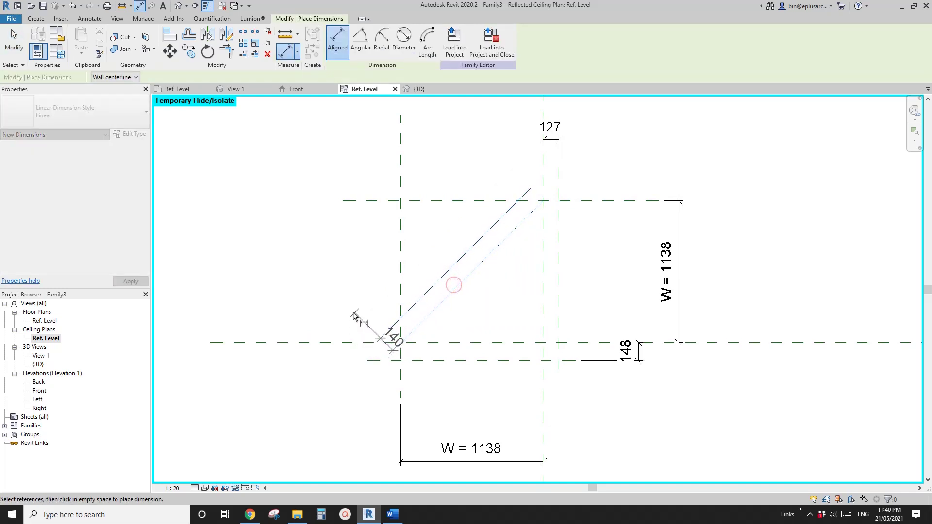
click(343, 383)
key(Escape)
key(Escape)
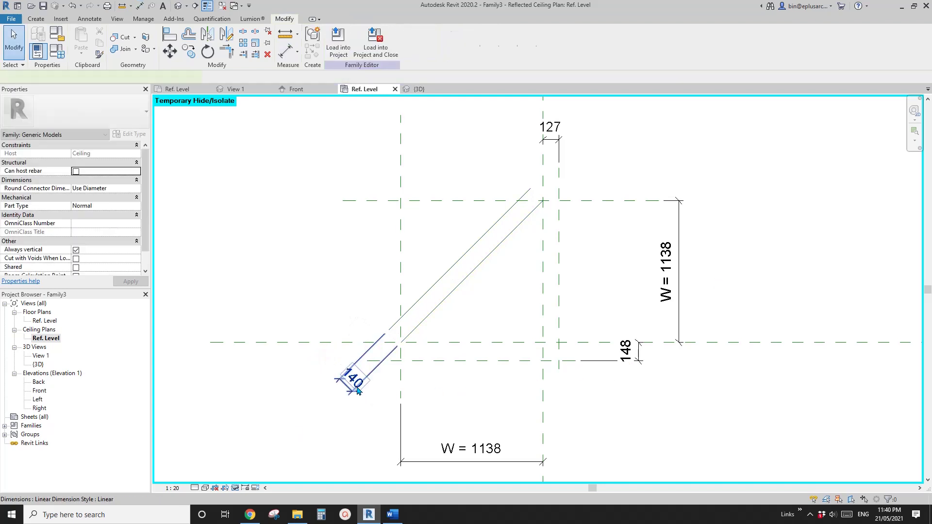
Label the three offset dimensions (diagonal, horizontal and vertical) with a new type parameter named TH.
click(357, 388)
ctrl+click(626, 350)
ctrl+click(550, 128)
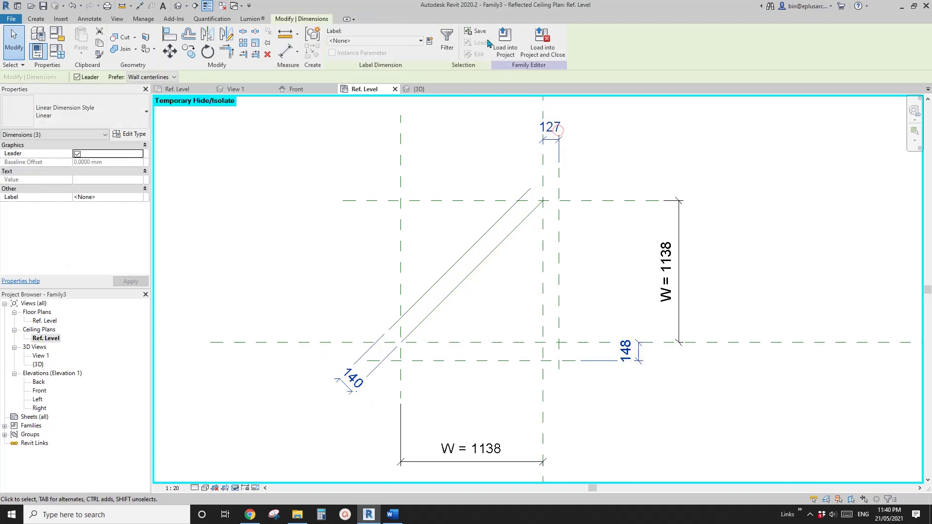
click(430, 41)
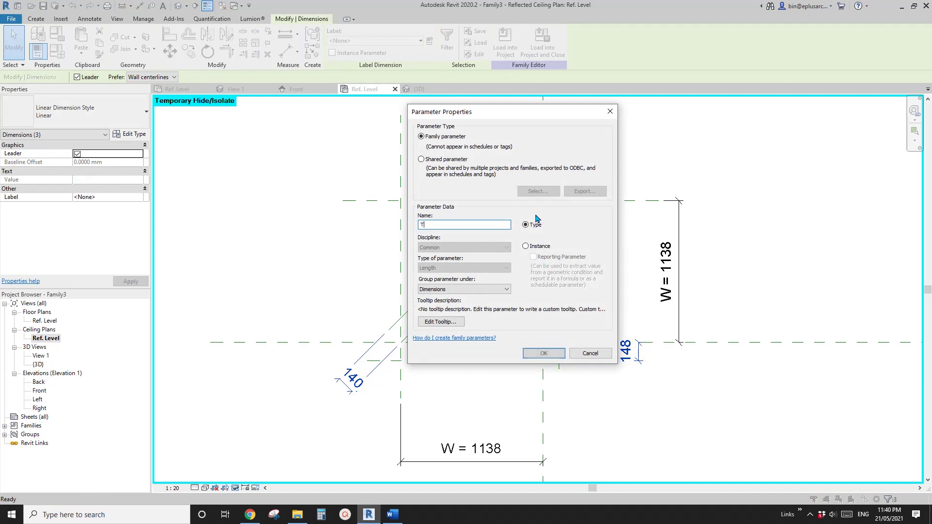
click(544, 354)
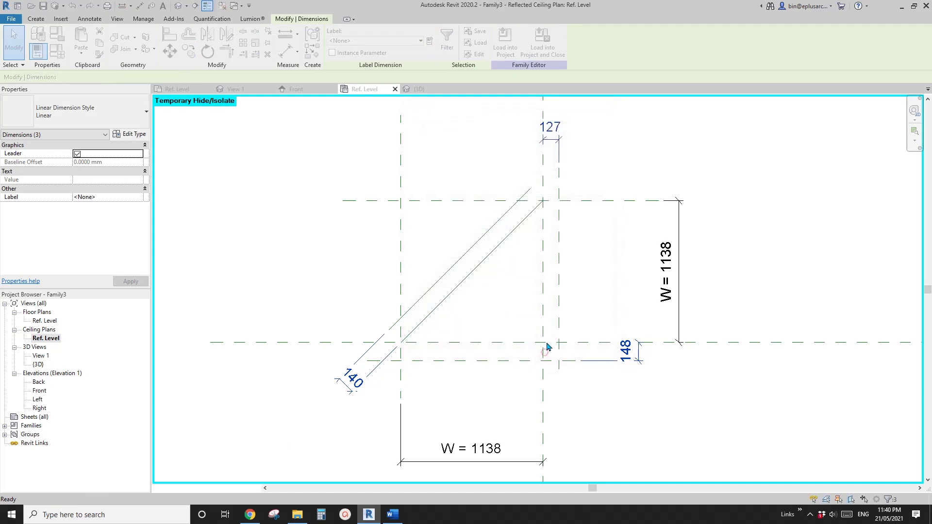
scroll(524, 327, down, 2)
click(518, 306)
scroll(505, 304, up, 1)
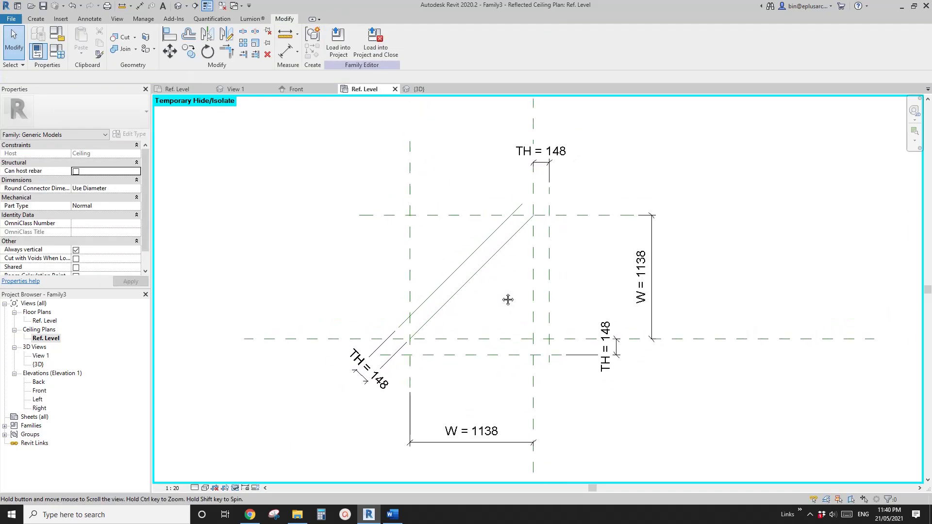
Switch to the browser and look through the Australian Islamic Centre gallery up to the roof lantern sketch, then return to Revit.
click(250, 515)
click(728, 289)
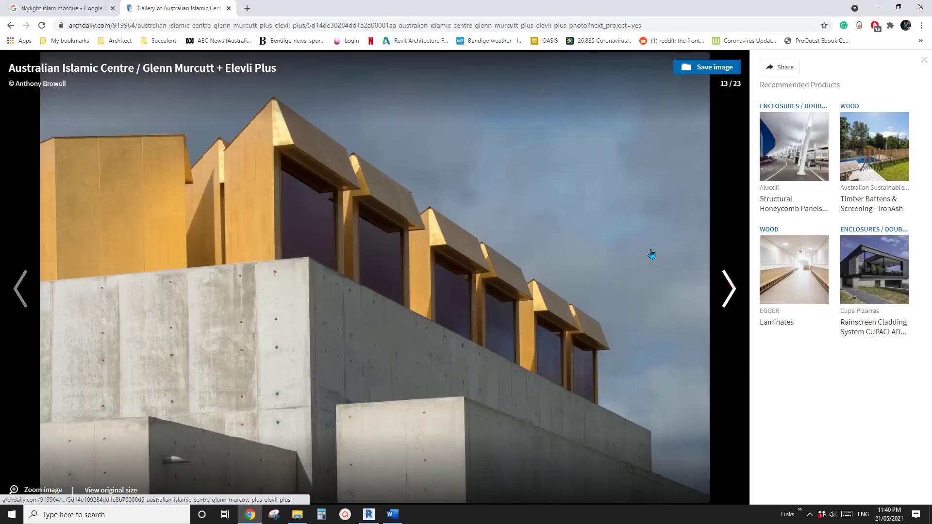
click(730, 291)
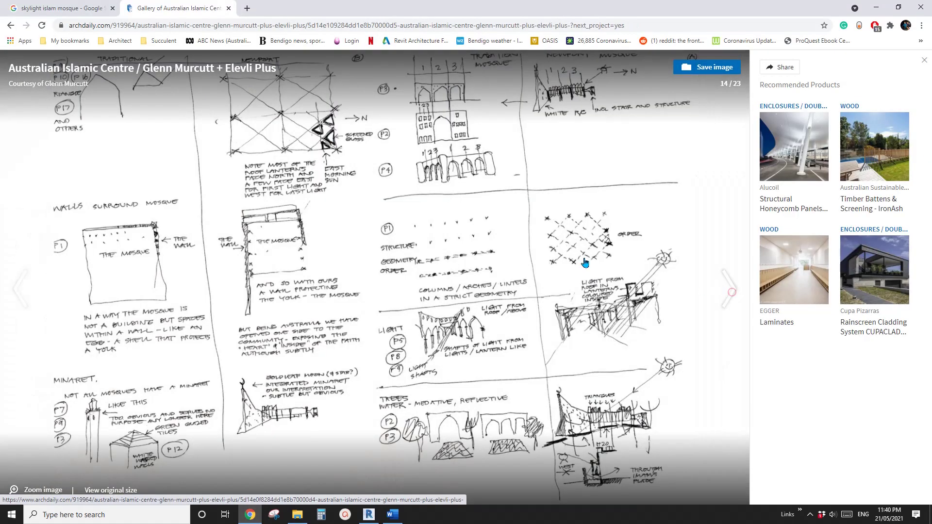
click(733, 290)
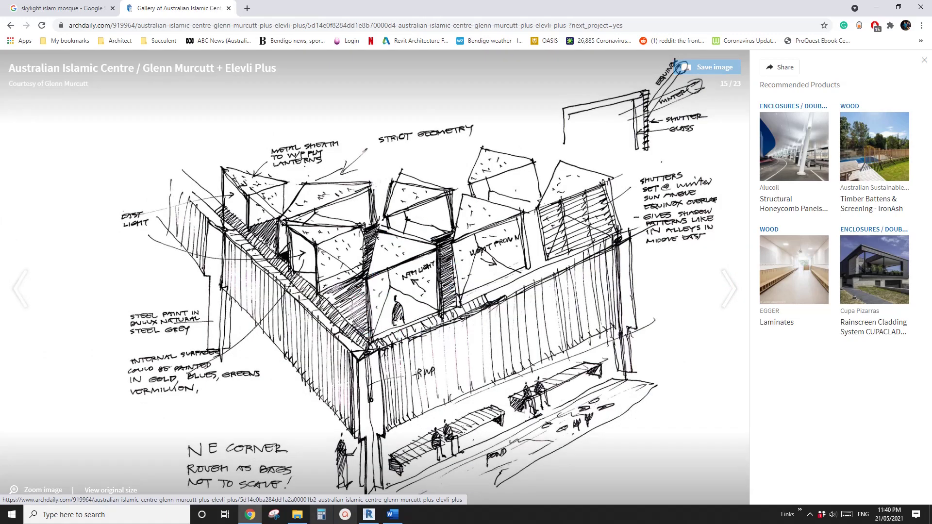
key(alt+Tab)
Start an extrusion and pick the two diagonal, two vertical and two horizontal references around the opening as locked sketch lines.
click(37, 19)
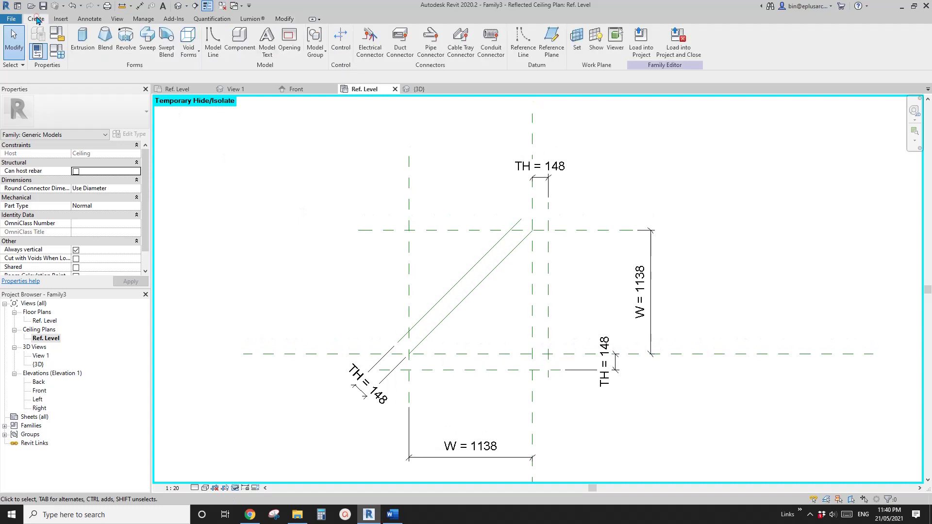
click(82, 41)
click(375, 53)
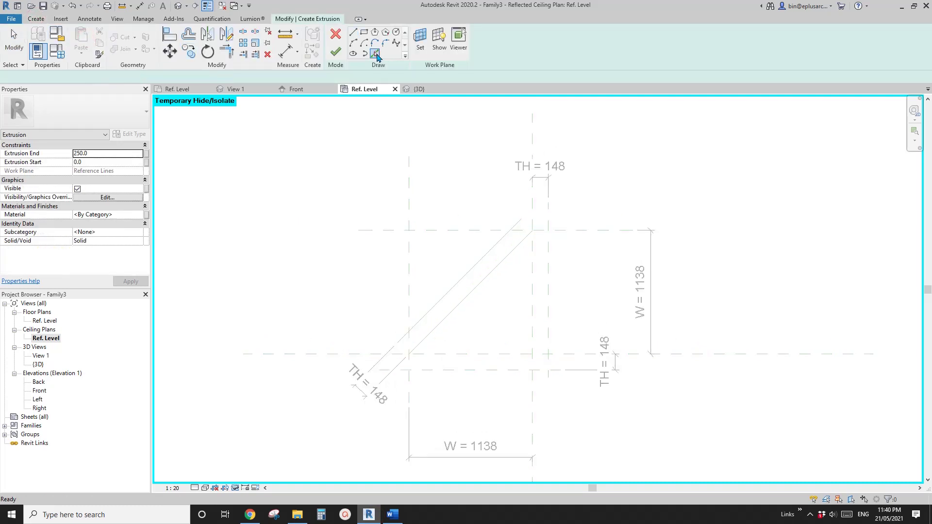
click(490, 252)
click(505, 265)
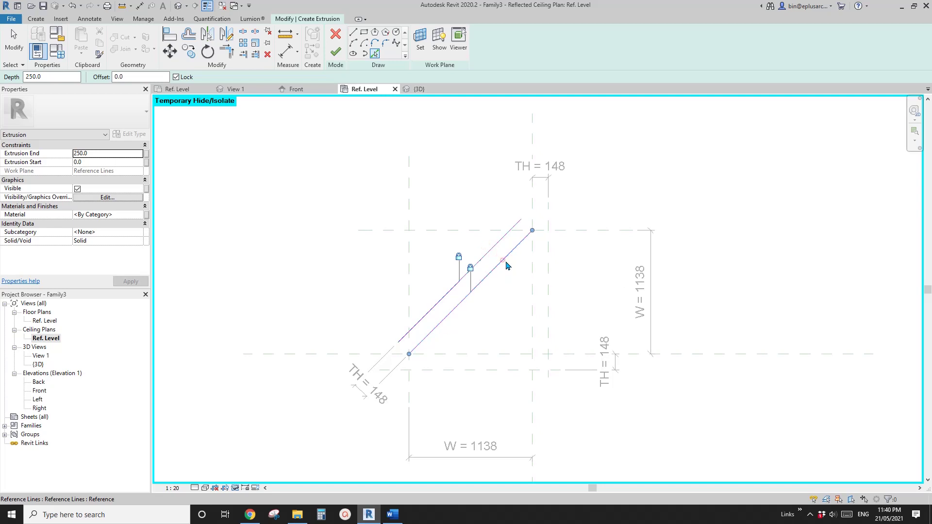
click(533, 209)
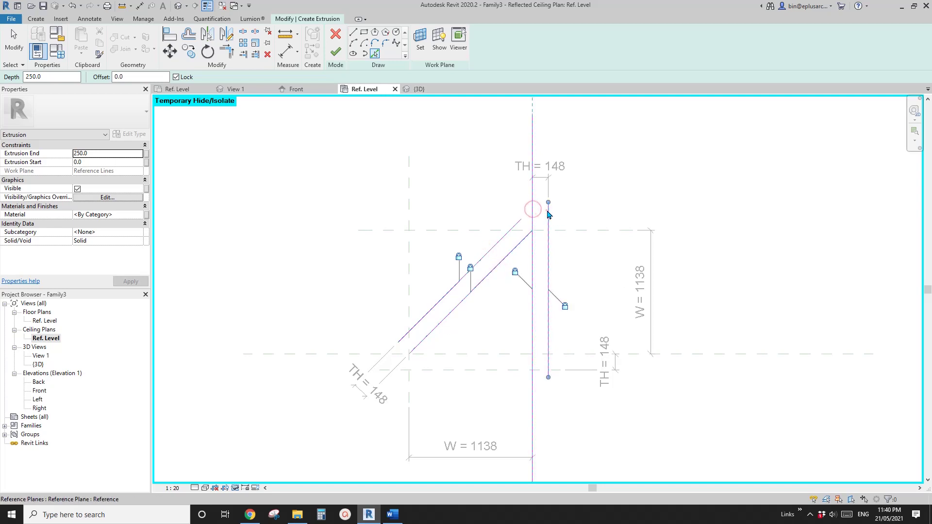
click(571, 358)
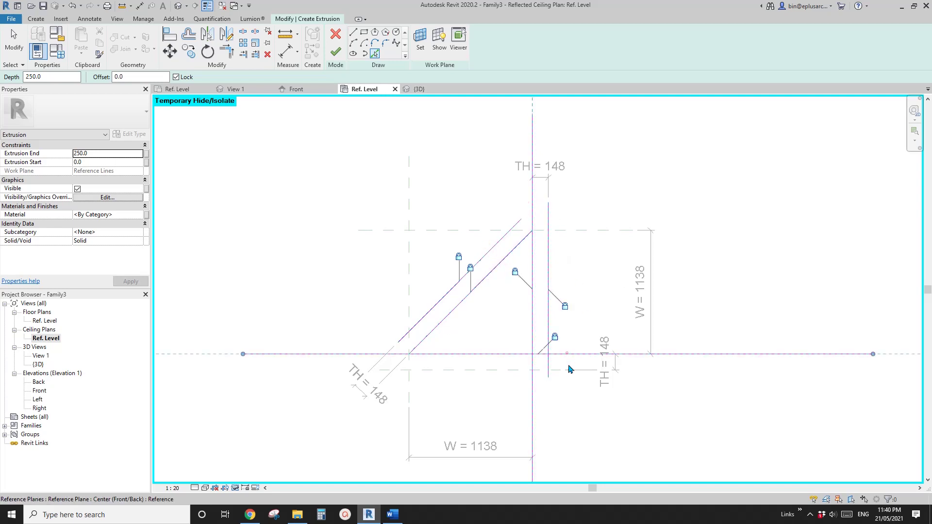
click(501, 371)
Trim the sketch lines into an outer and an inner closed triangle and finish the extrusion.
key(t)
key(r)
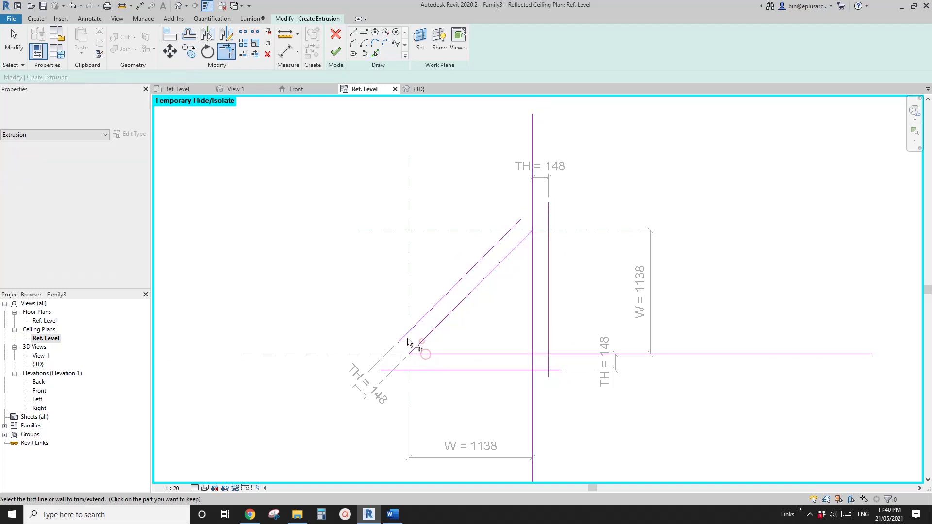
click(405, 337)
click(429, 371)
click(511, 370)
click(548, 343)
click(521, 354)
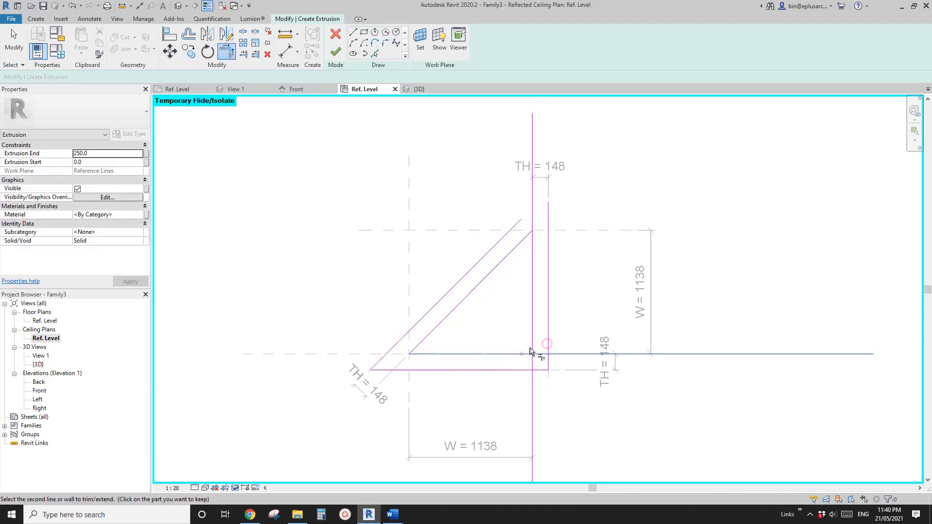
click(532, 344)
click(531, 314)
click(517, 244)
click(509, 229)
click(547, 241)
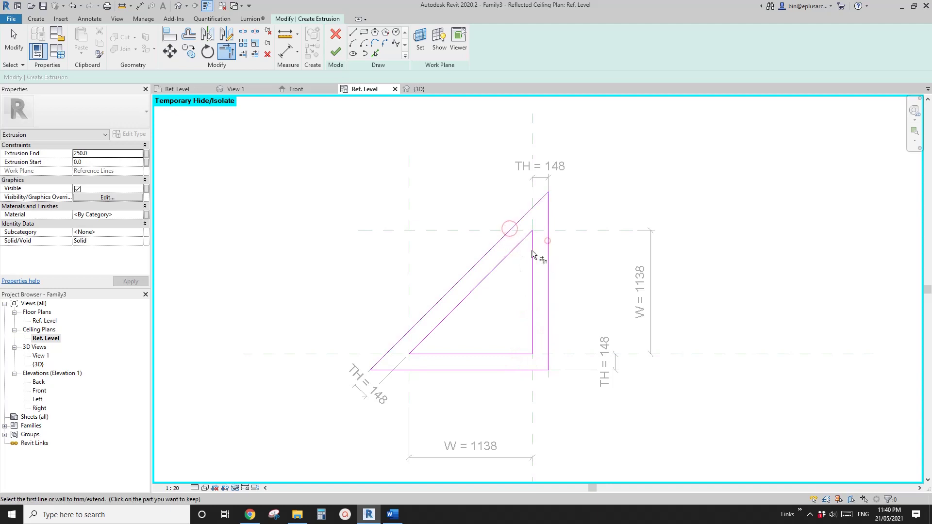
click(334, 52)
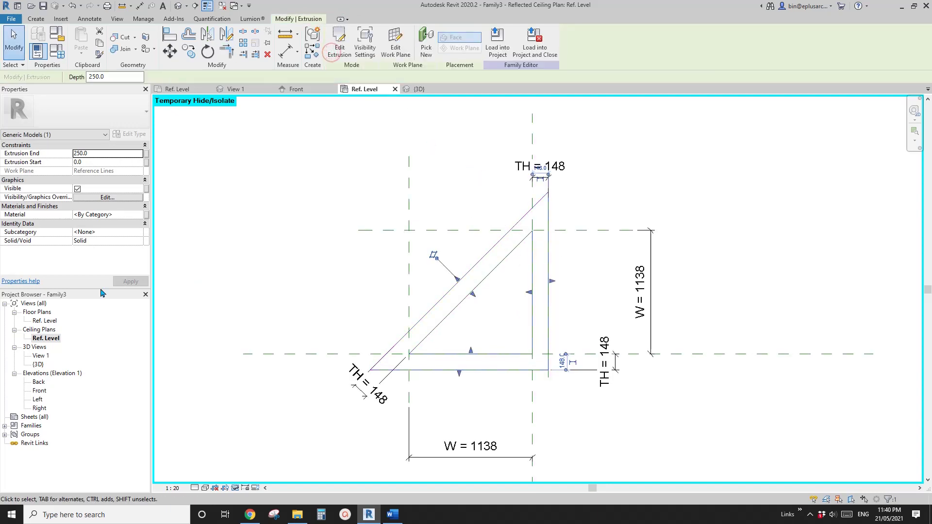
In the Front elevation, draw a horizontal reference plane about 889 mm above the extrusion's base, spanning its width.
double_click(41, 391)
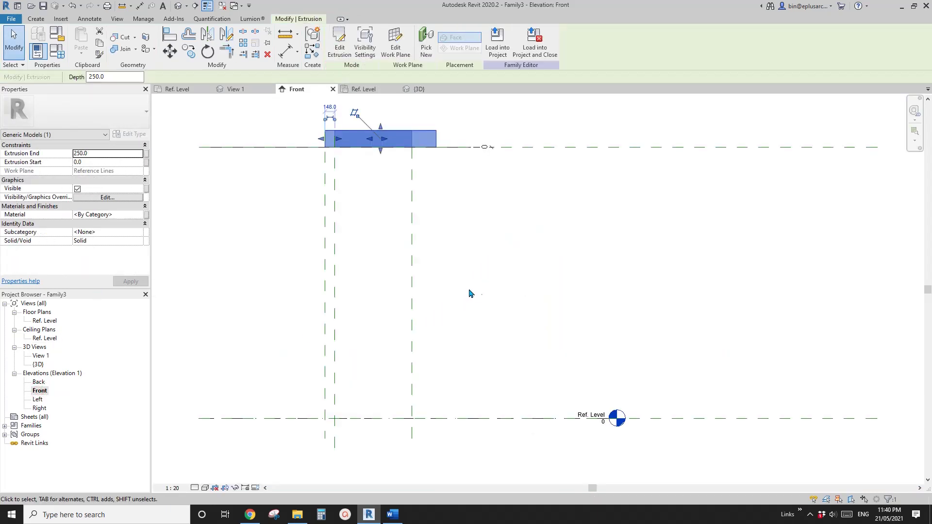
middle_drag(374, 212, 477, 321)
scroll(473, 235, up, 3)
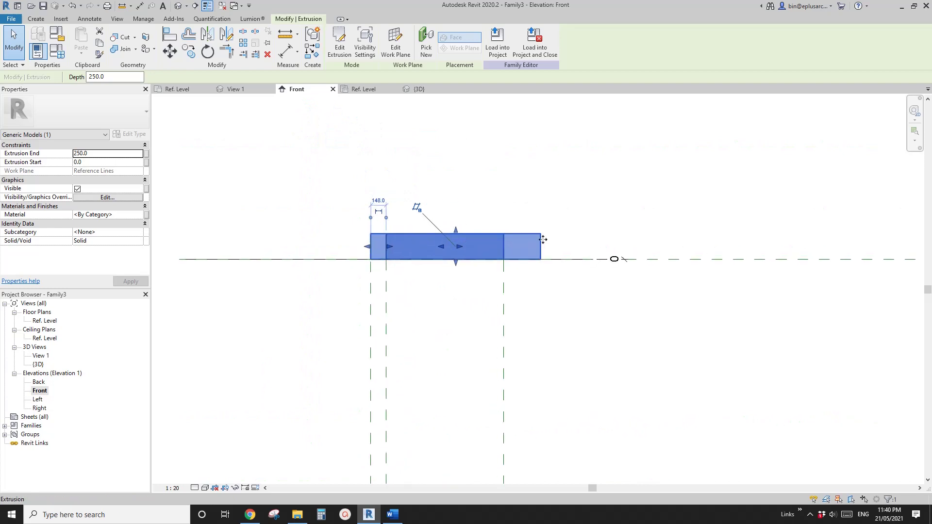
scroll(495, 264, down, 1)
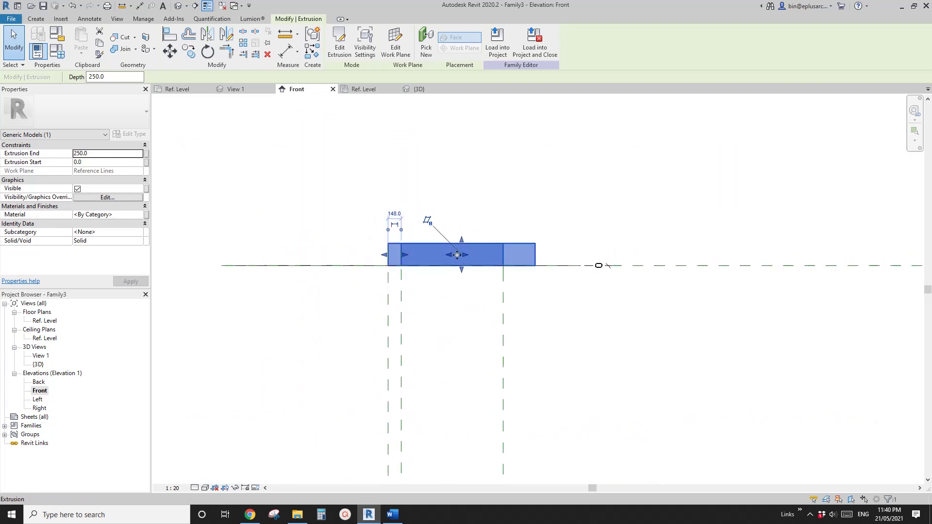
middle_drag(449, 233, 442, 272)
scroll(443, 264, down, 1)
key(r)
key(p)
click(551, 237)
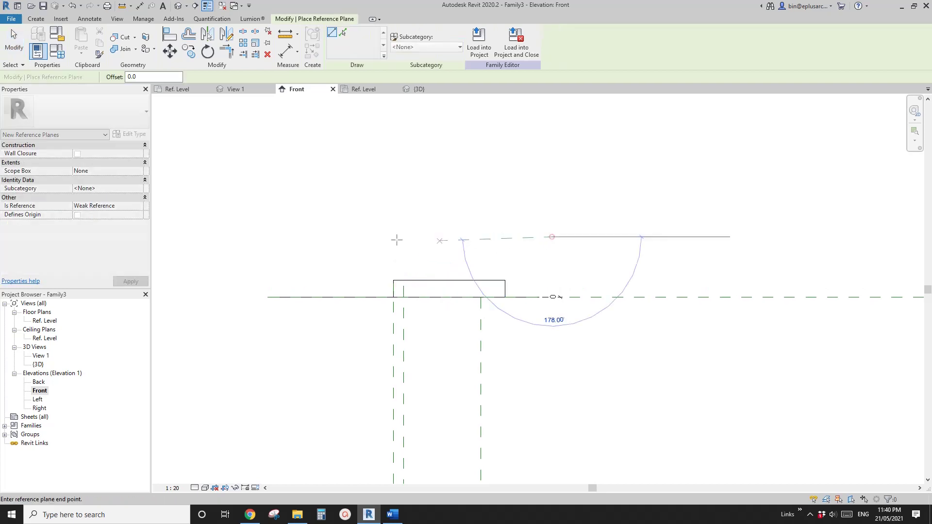
click(338, 236)
Dimension the height from the extrusion's base plane to the new upper reference plane.
key(d)
key(i)
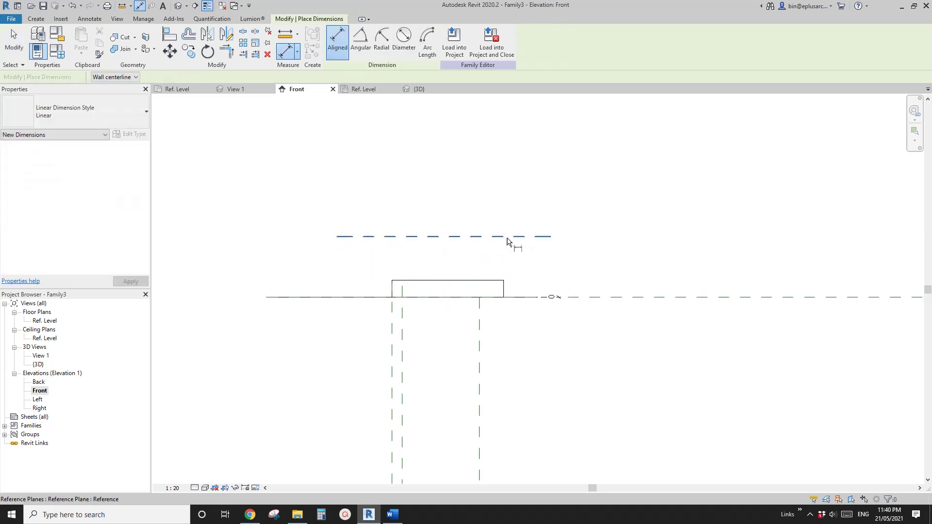
click(651, 299)
click(517, 236)
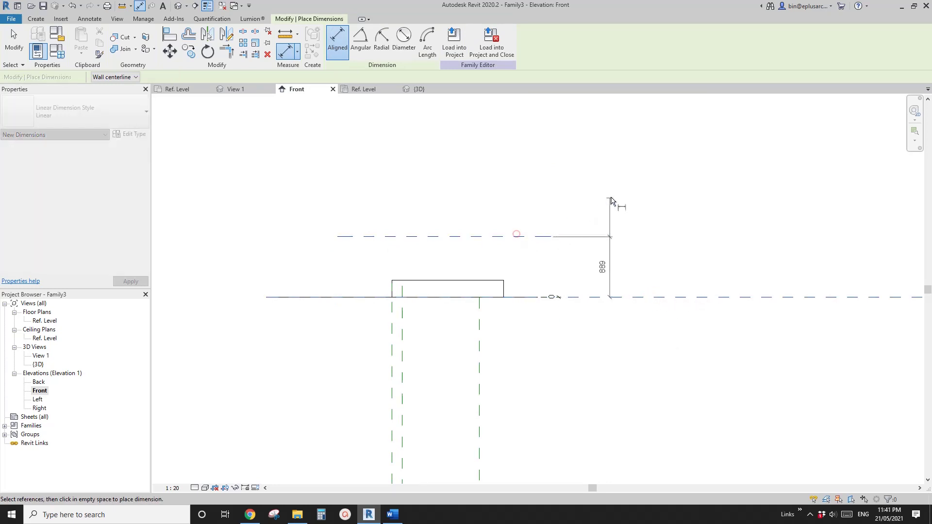
click(607, 213)
key(Escape)
key(Escape)
Label the height dimension with a new type parameter named H.
click(603, 266)
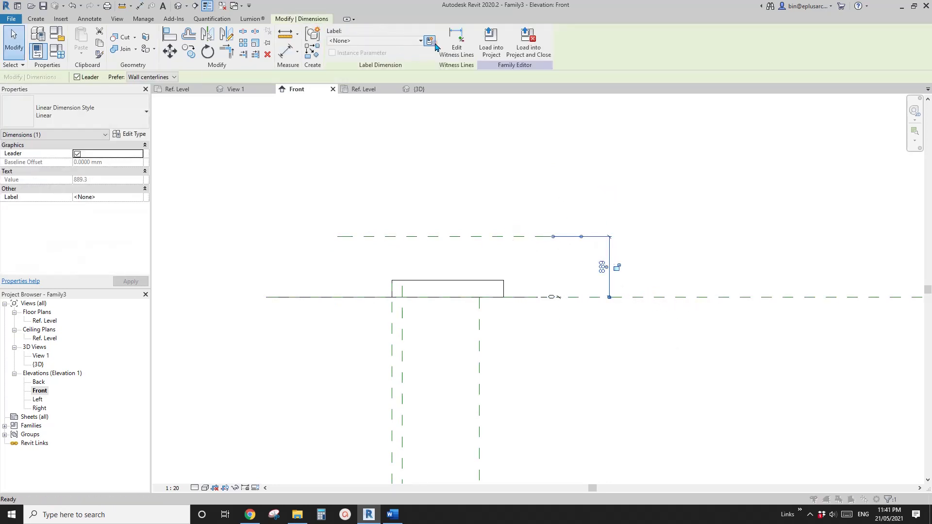
click(431, 42)
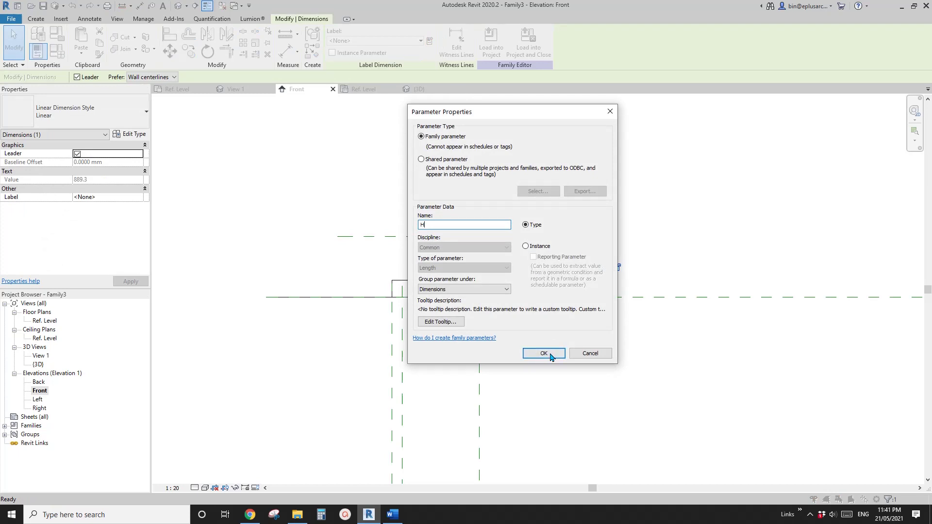
click(543, 354)
click(445, 320)
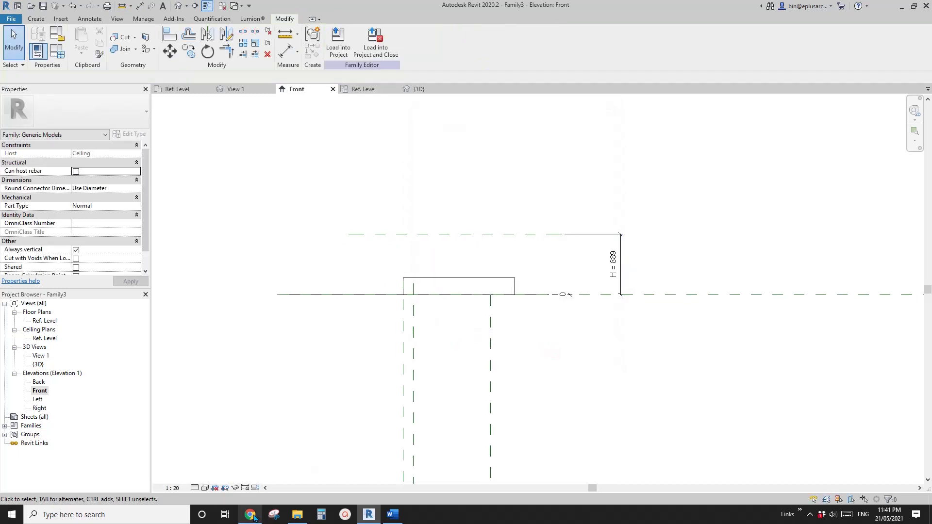
After checking the lantern sketch in the browser, stretch the Revit extrusion's top up to the upper reference plane.
click(250, 515)
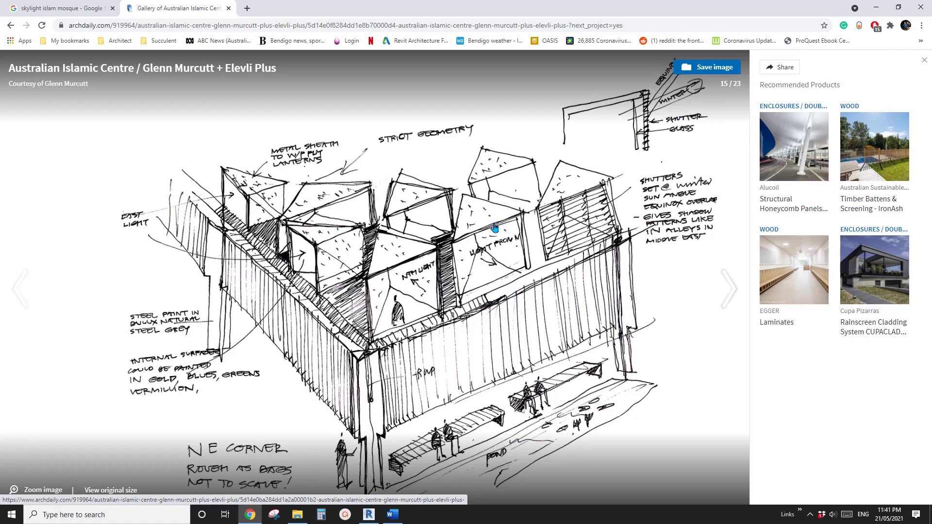
click(370, 515)
middle_drag(486, 317, 480, 327)
click(457, 291)
drag(452, 288, 454, 246)
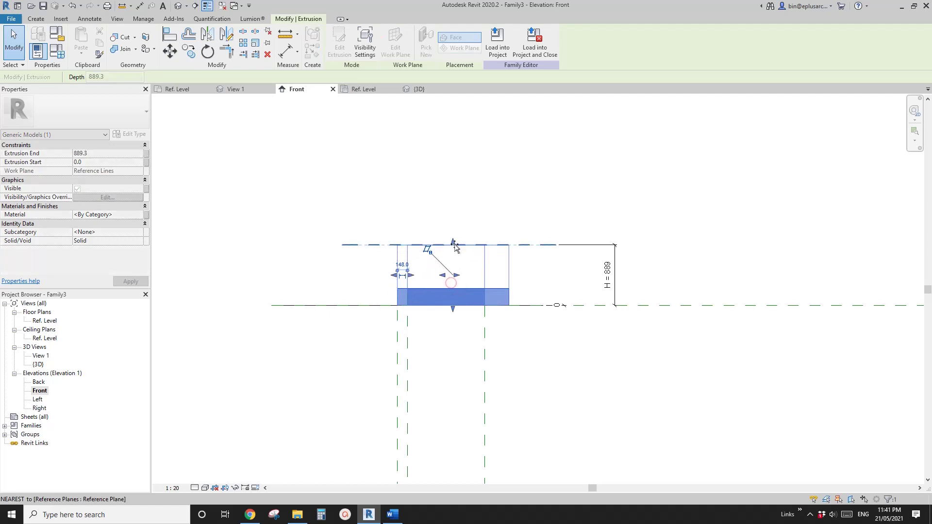
click(505, 225)
Open the 3D view and examine the ceiling opening and the triangular extrusion around it from below.
middle_drag(515, 203, 522, 198)
click(180, 9)
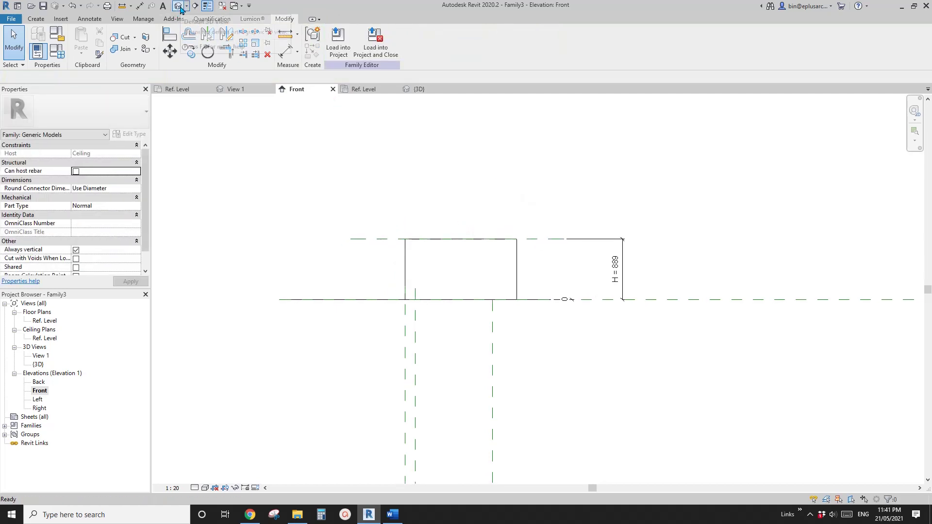
mouse_move(466, 161)
shift+middle_down()
mouse_move(545, 252)
mouse_move(597, 239)
mouse_move(604, 129)
mouse_move(437, 118)
mouse_move(387, 127)
mouse_move(476, 151)
shift+middle_up()
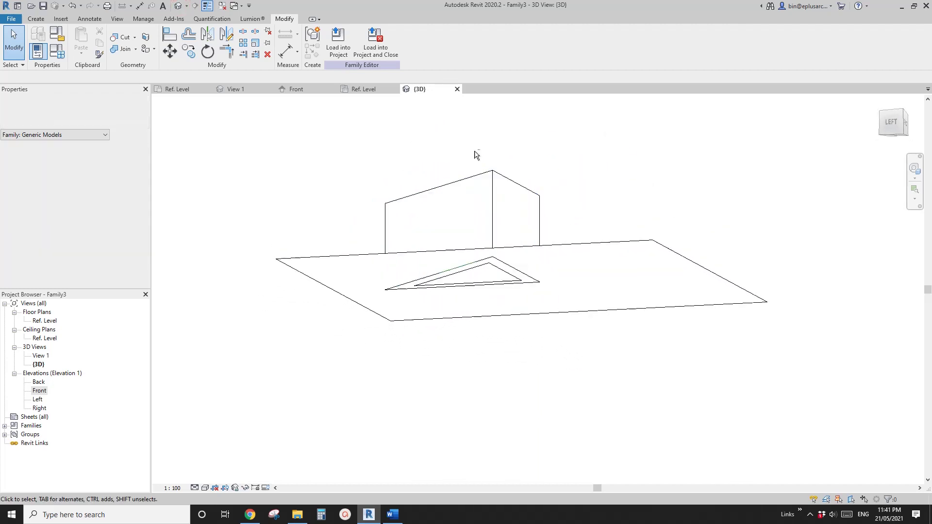
click(574, 270)
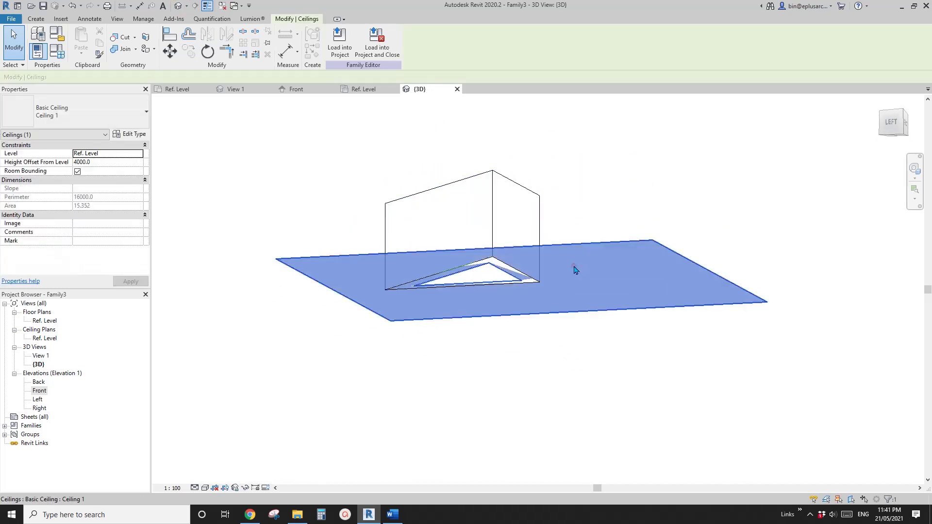
shift+middle_drag(575, 270, 537, 194)
scroll(494, 244, up, 3)
key(Escape)
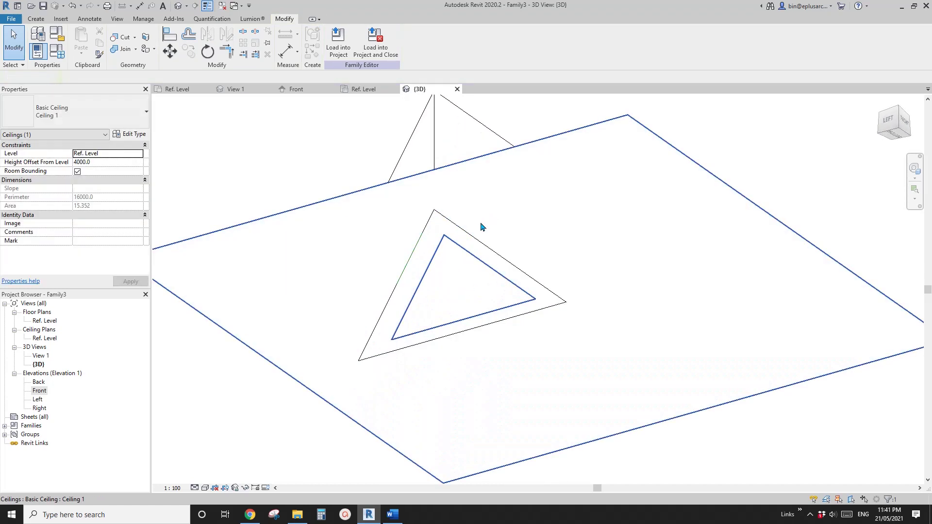
click(454, 140)
middle_drag(527, 238, 510, 244)
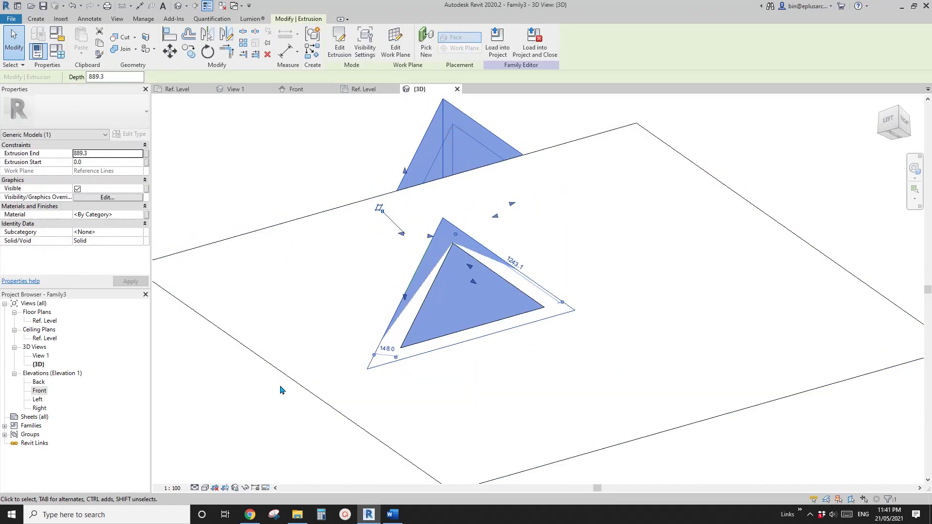
key(Escape)
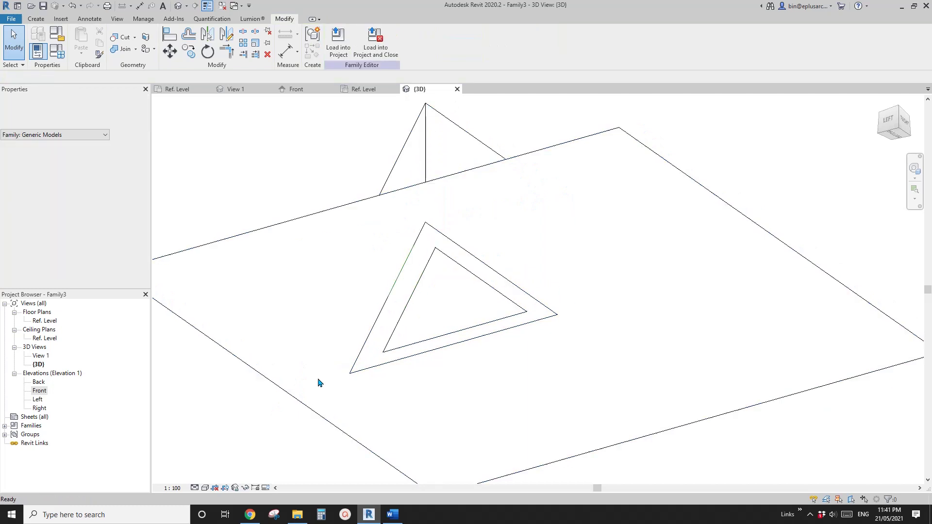
Examine from below how the hollow triangular extrusion's underside meets the ceiling, highlighting the ceiling in the 3D view.
middle_drag(441, 329, 435, 333)
key(s)
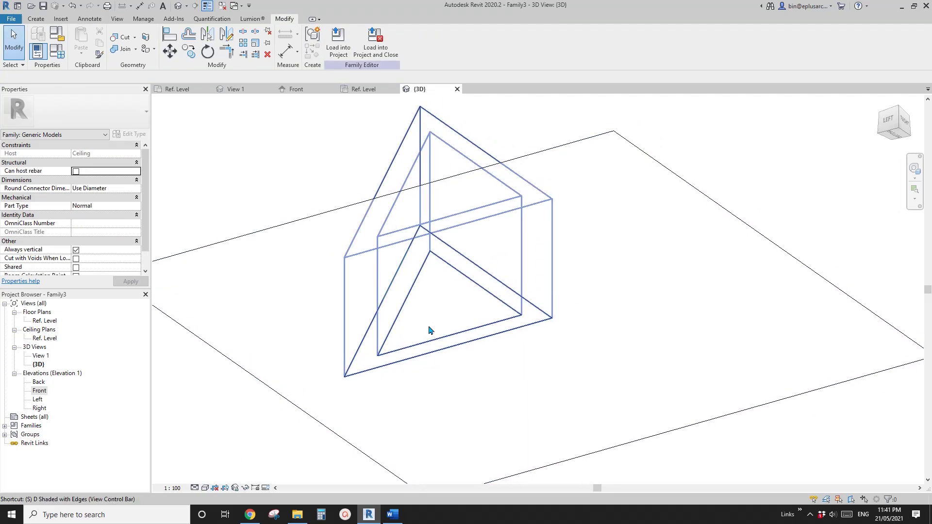
key(d)
mouse_move(499, 307)
shift+middle_down()
mouse_move(624, 307)
mouse_move(645, 271)
mouse_move(477, 327)
mouse_move(598, 244)
mouse_move(643, 299)
mouse_move(448, 335)
mouse_move(514, 323)
mouse_move(529, 297)
mouse_move(492, 196)
mouse_move(459, 232)
mouse_move(476, 272)
mouse_move(482, 216)
shift+middle_up()
key(l)
click(537, 185)
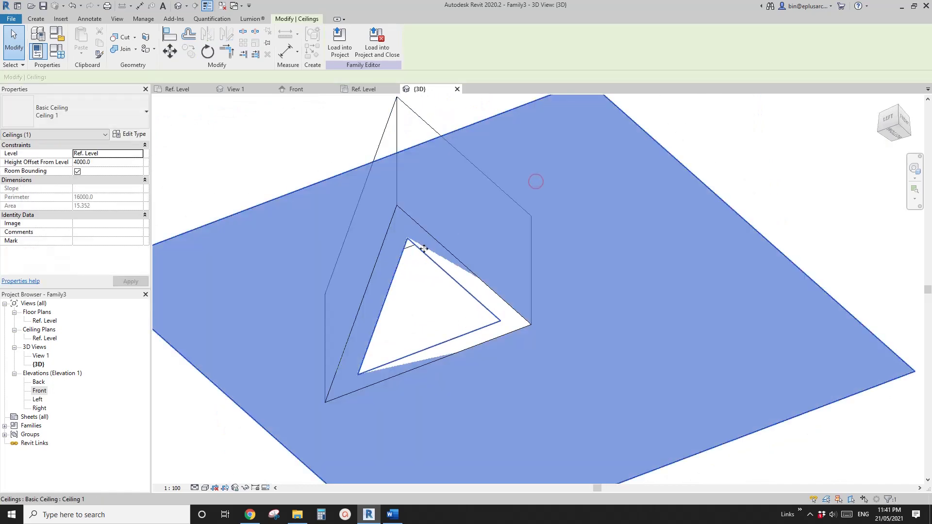
shift+middle_drag(603, 298, 449, 219)
Set the hollow triangular extrusion's start to 10 so its base is offset from the ceiling face.
click(424, 172)
click(424, 173)
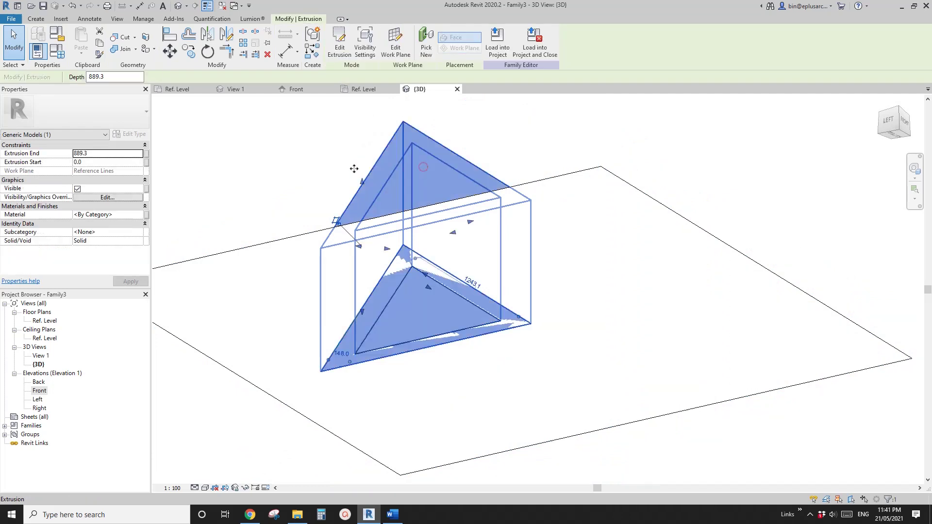
click(95, 167)
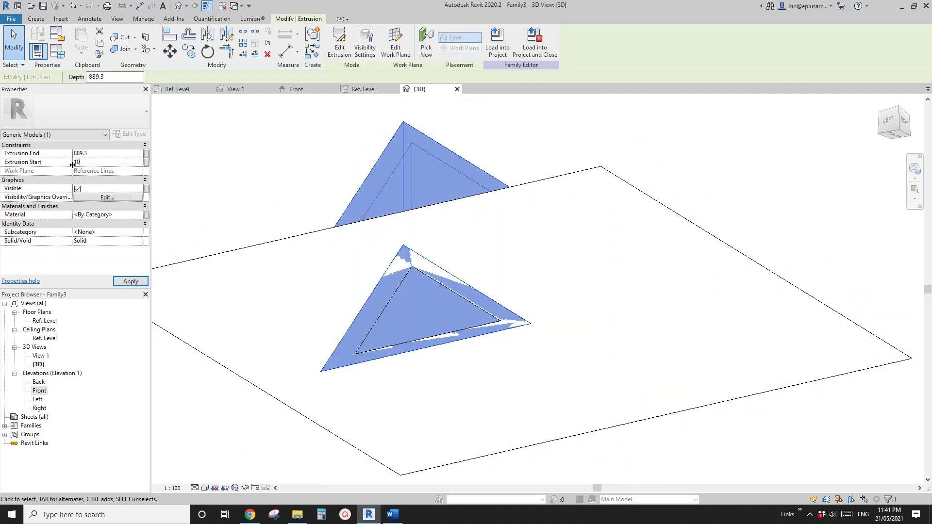
click(286, 146)
shift+middle_drag(653, 198, 742, 169)
shift+middle_drag(469, 240, 434, 245)
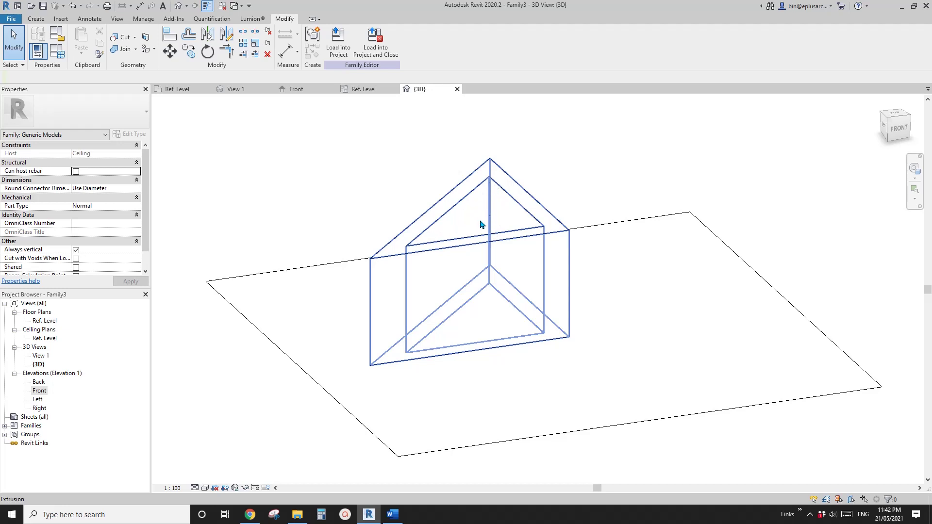
shift+middle_drag(480, 224, 513, 238)
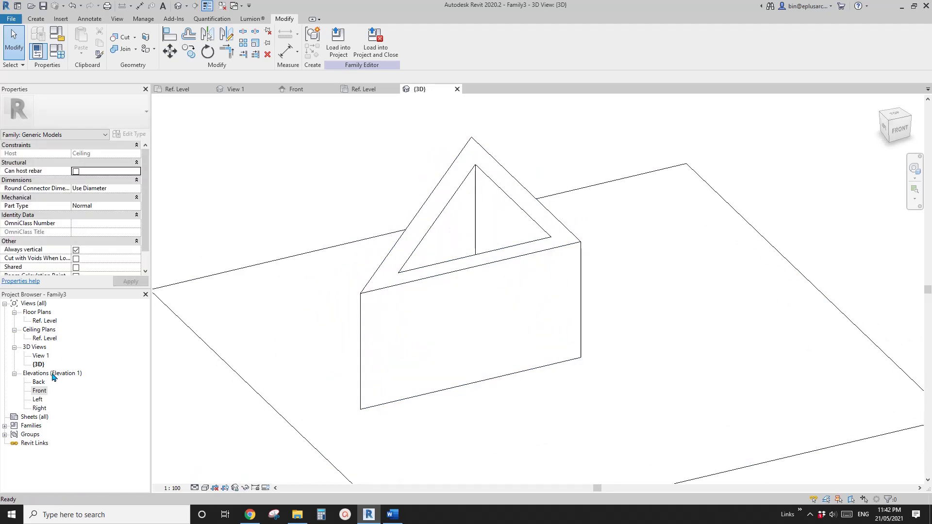
Temporarily hide the hollow triangular extrusion in the Ref. Level reflected ceiling plan.
double_click(44, 338)
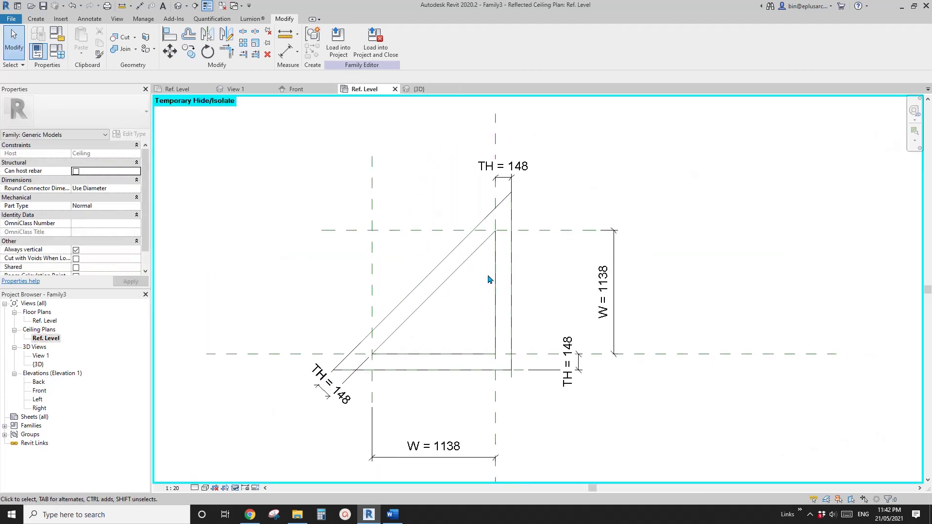
click(502, 203)
middle_drag(541, 236, 545, 223)
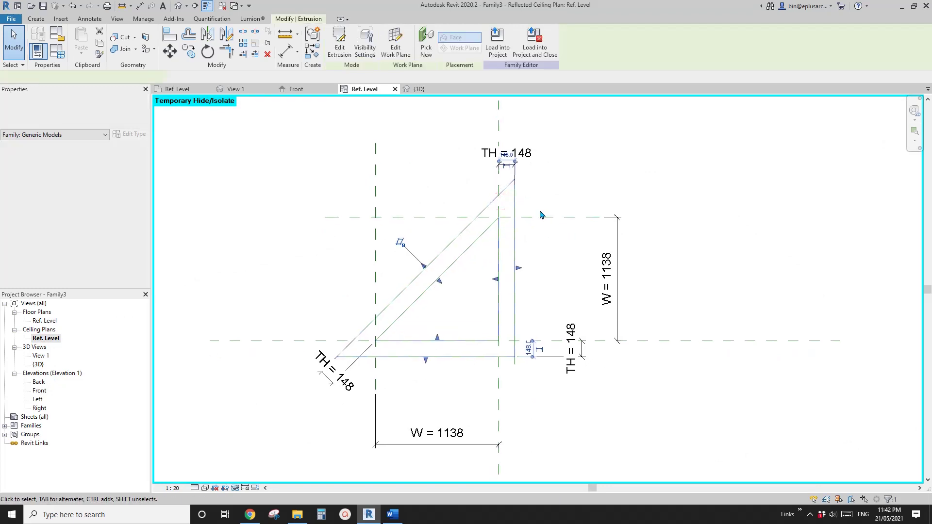
key(h)
key(h)
middle_drag(543, 280, 588, 272)
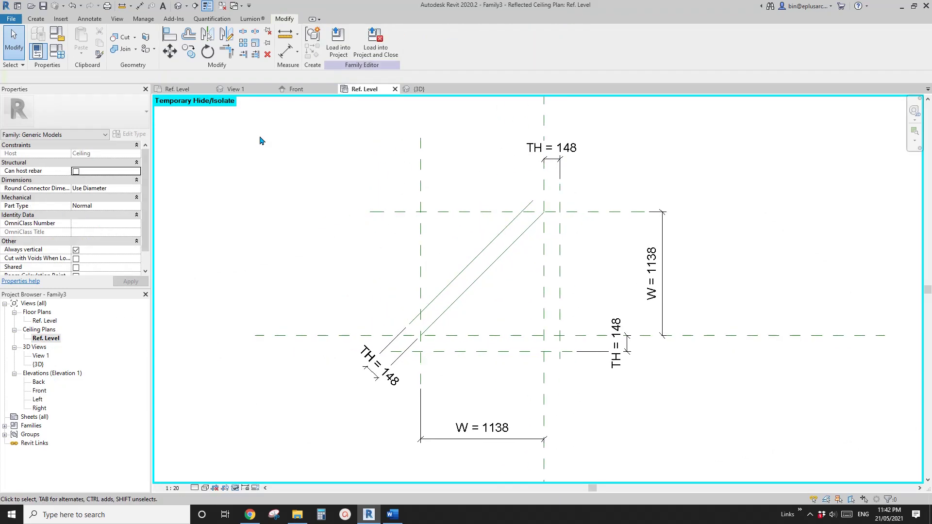
Start a new solid extrusion by picking the inner diagonal reference line and the two inner reference planes with Lock enabled.
click(38, 18)
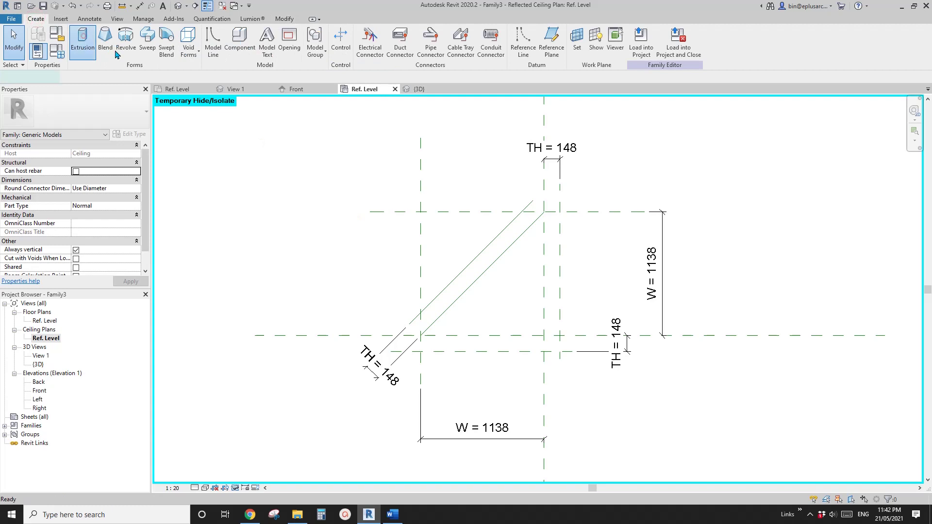
click(83, 40)
click(375, 54)
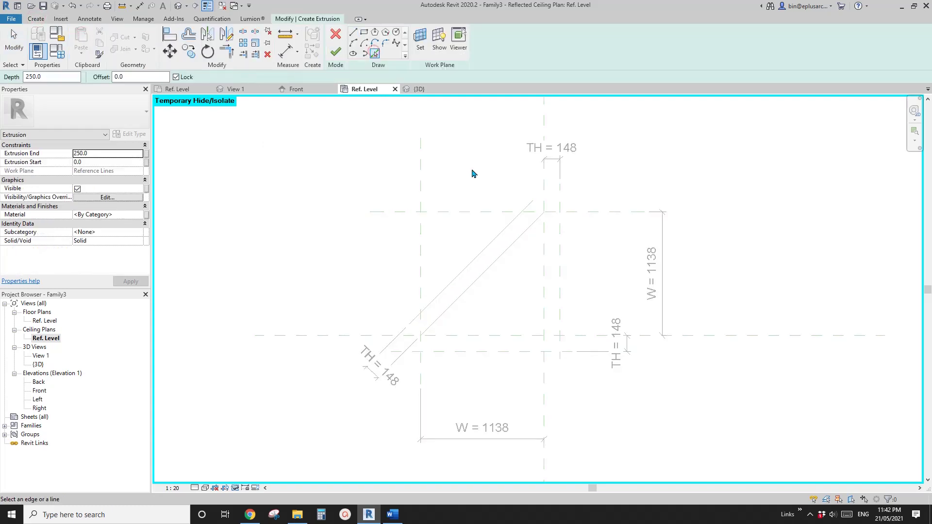
click(523, 250)
click(544, 262)
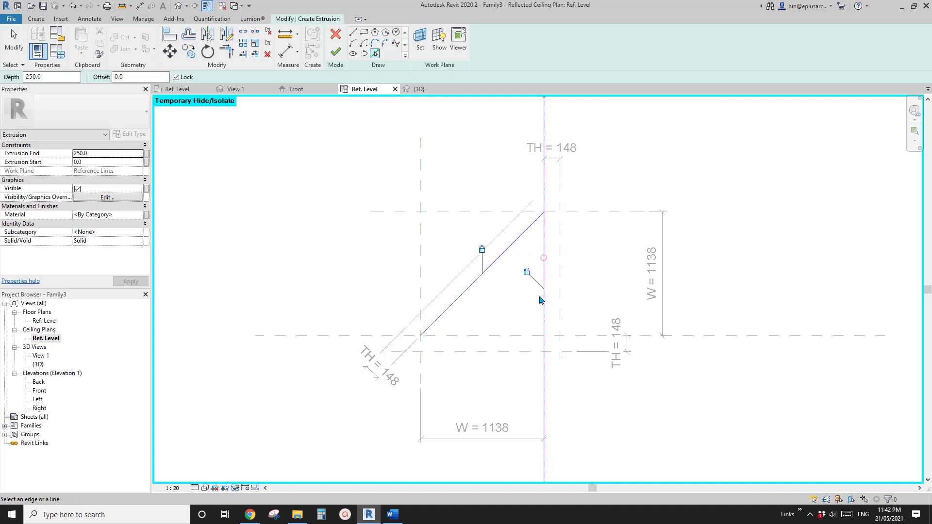
click(499, 338)
Trim the three picked sketch lines into a closed inner triangle and open the Front elevation with the sketch still active.
key(t)
key(r)
click(481, 274)
click(449, 335)
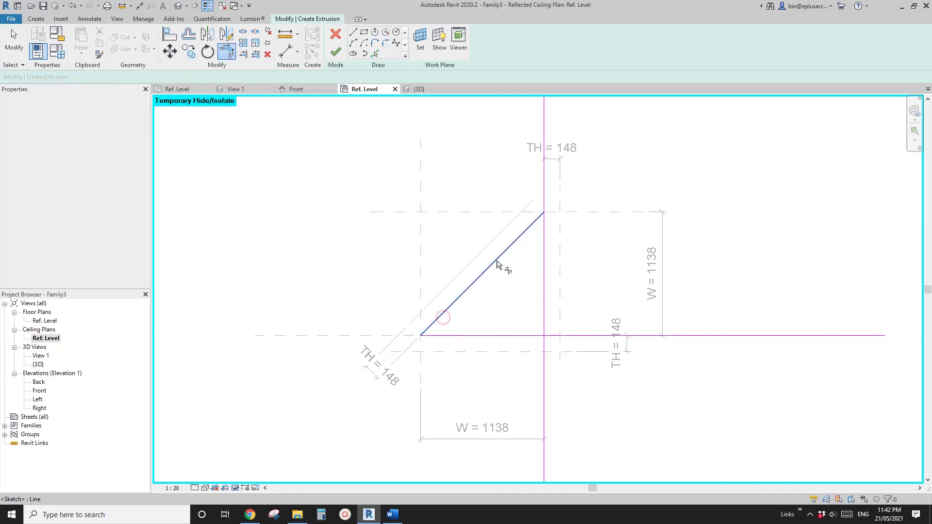
click(497, 260)
click(544, 249)
click(545, 245)
click(523, 335)
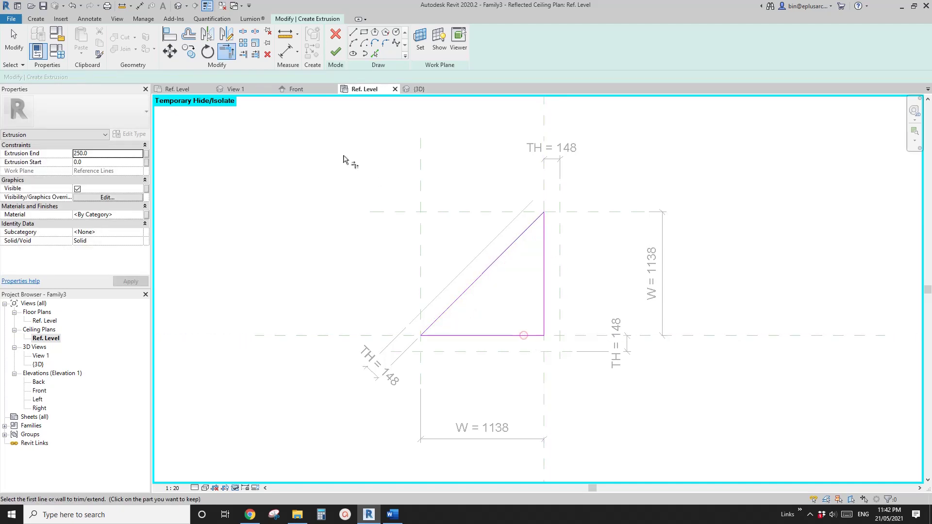
double_click(39, 391)
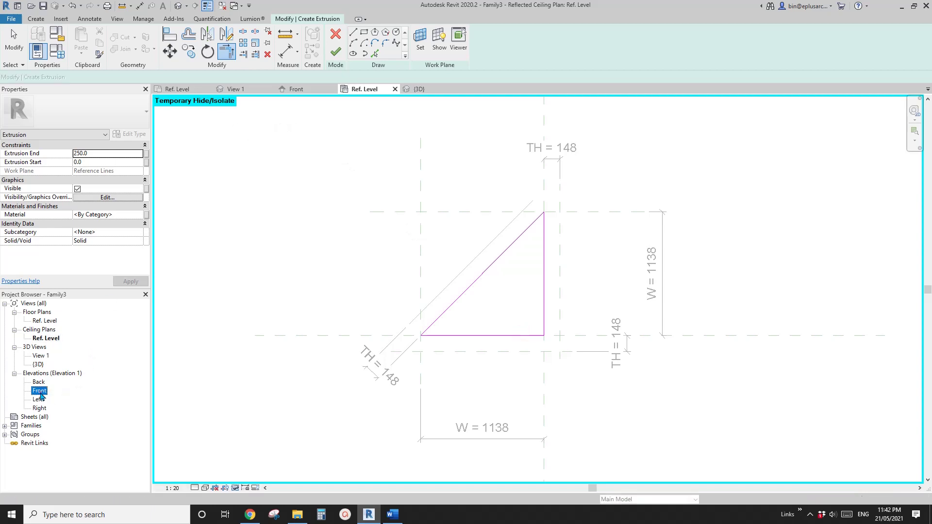
scroll(388, 242, up, 2)
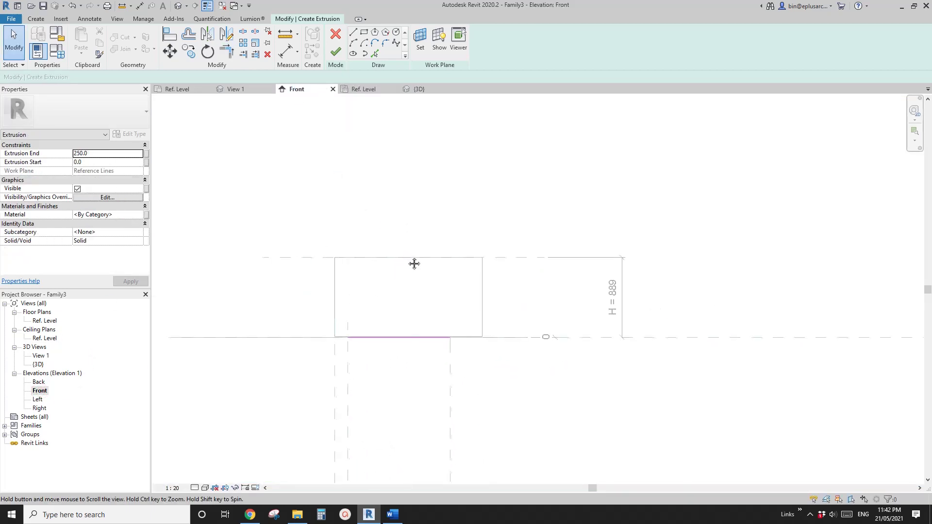
click(421, 44)
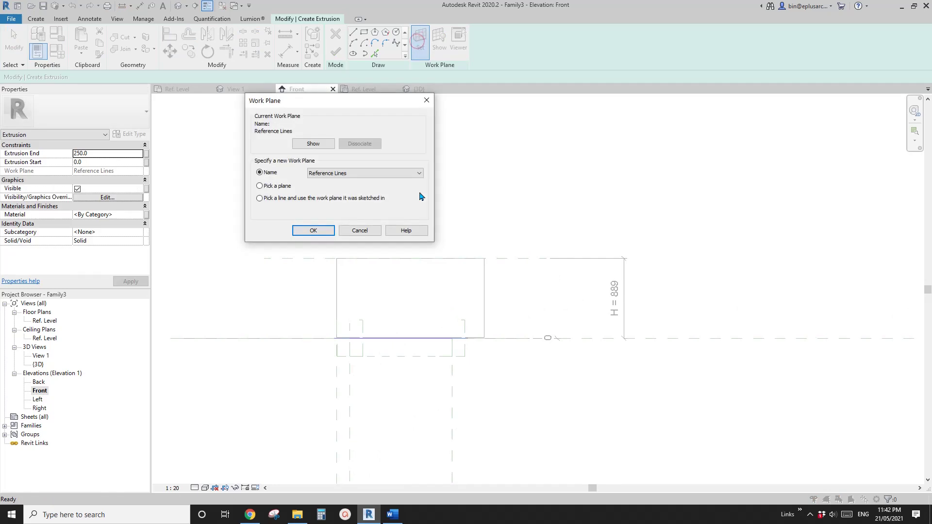
click(280, 189)
click(313, 230)
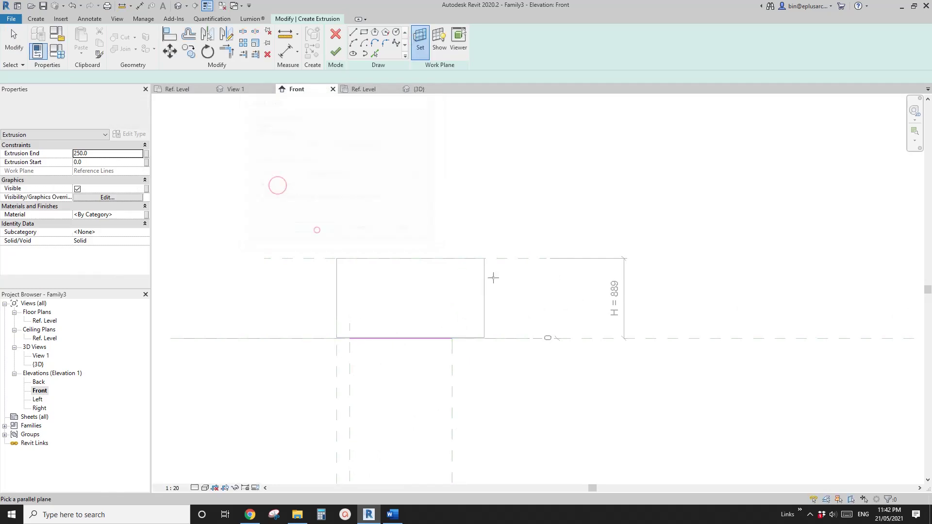
click(514, 260)
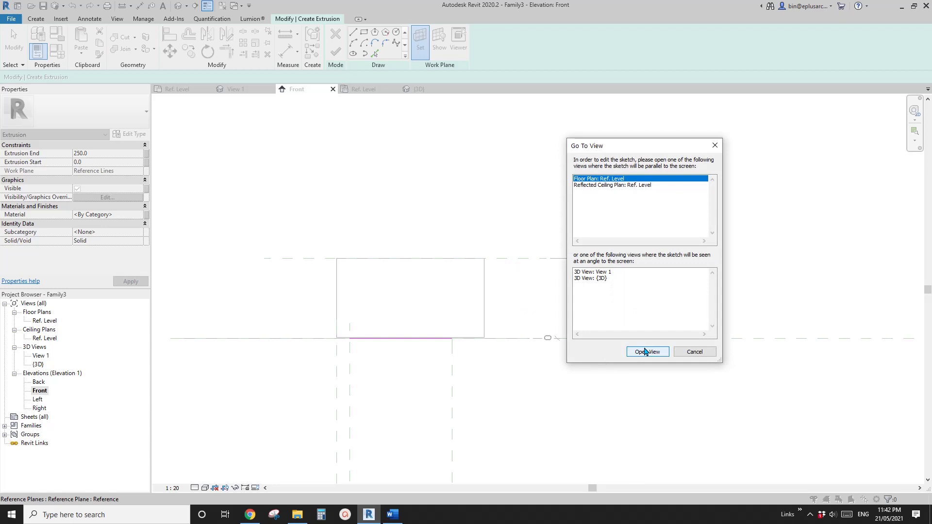
click(695, 353)
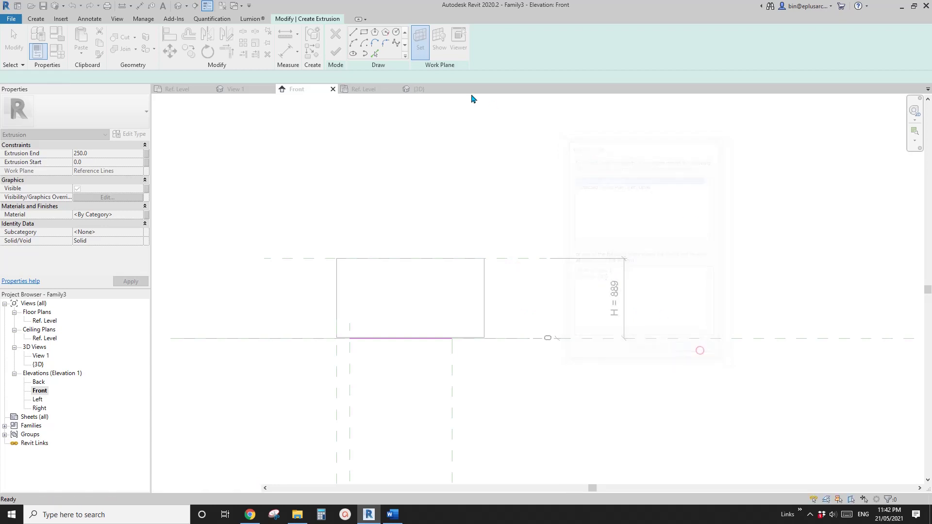
Finish the inner triangular sketch as a solid extrusion 250 mm deep.
click(335, 52)
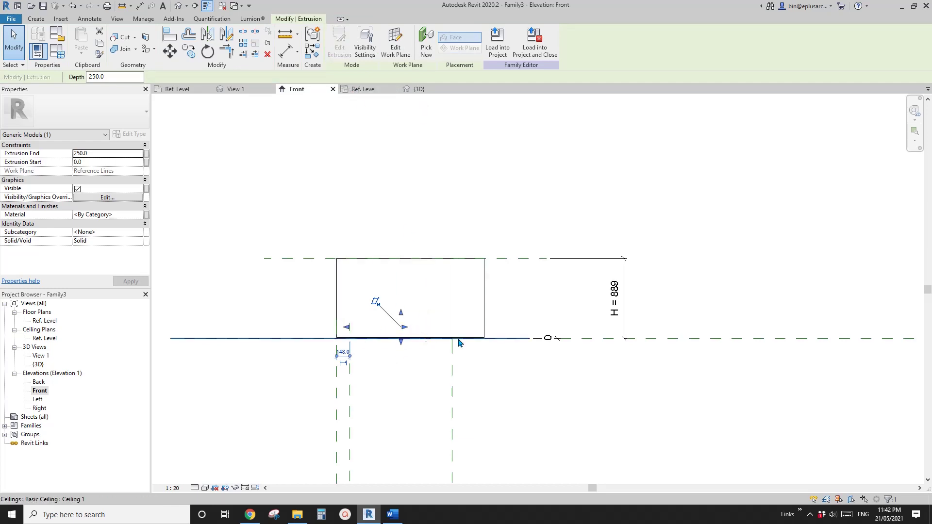
scroll(452, 327, up, 1)
middle_drag(490, 334, 514, 330)
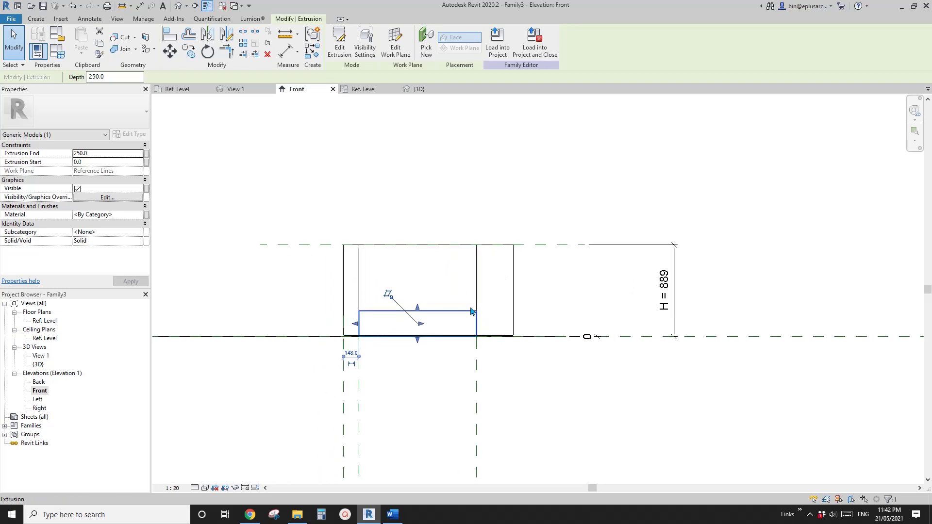
click(610, 146)
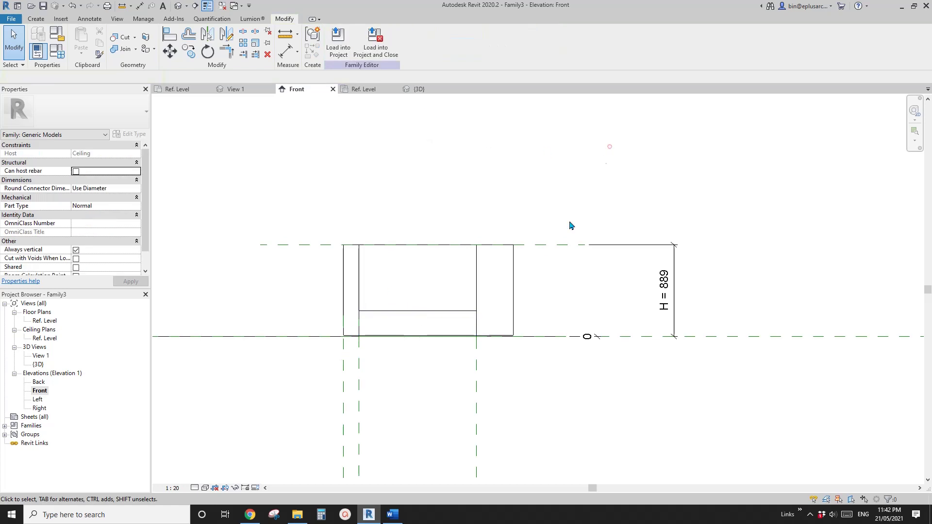
Change the inner triangular extrusion's work plane to the upper reference plane at the top of the lantern.
click(473, 310)
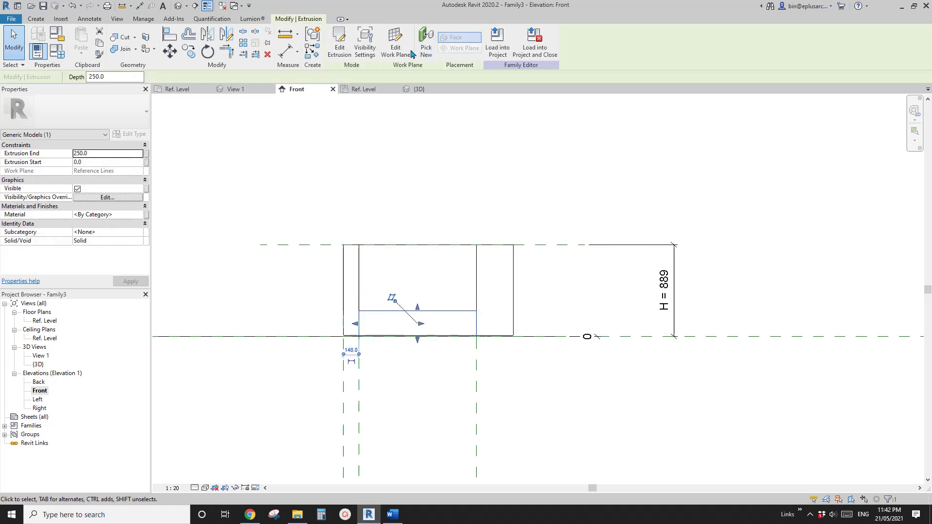
click(395, 44)
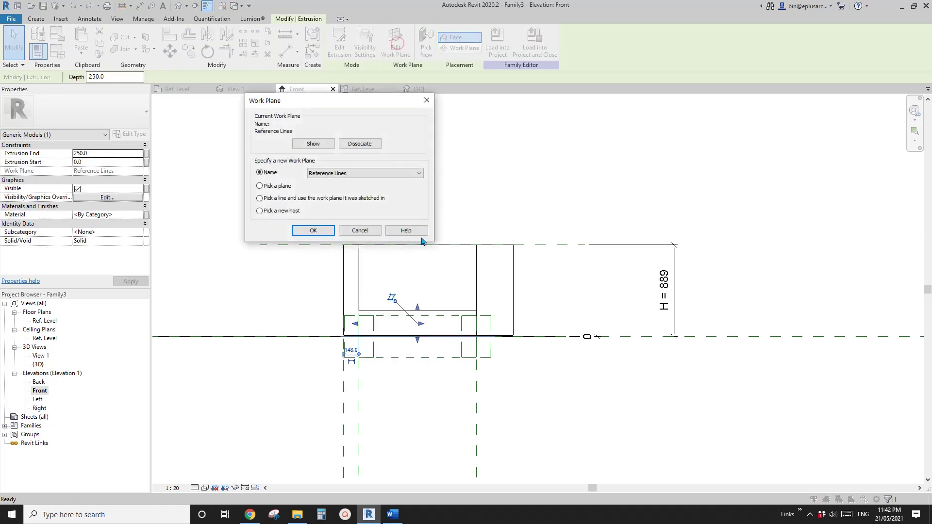
click(307, 229)
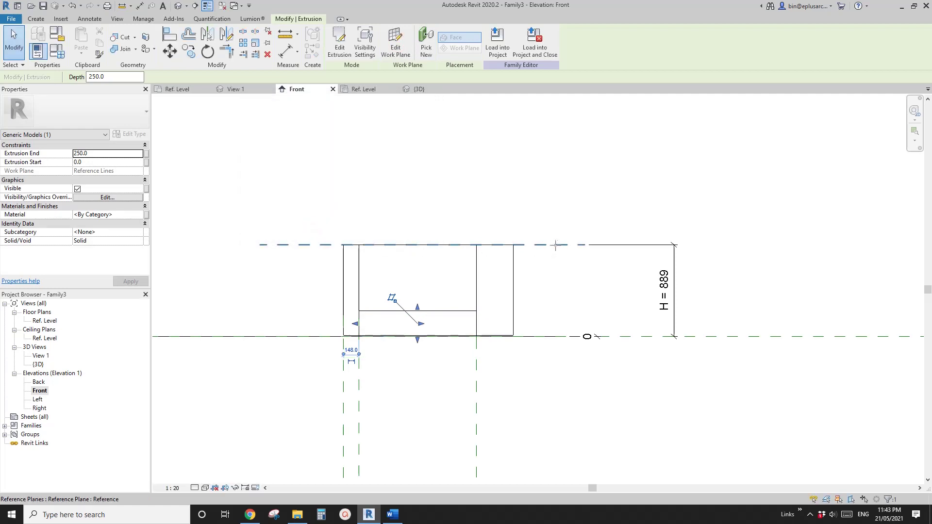
click(556, 245)
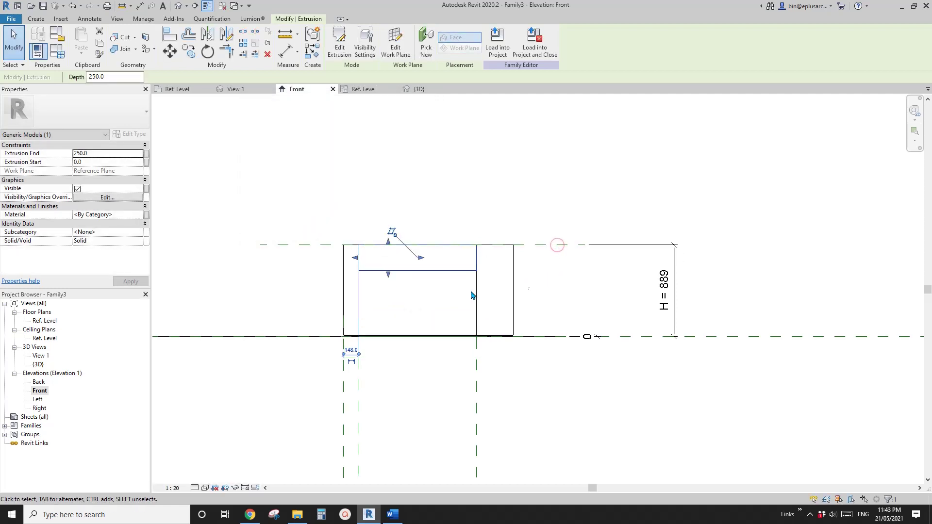
Set the inner triangular extrusion's end to 200.
middle_drag(471, 292, 497, 289)
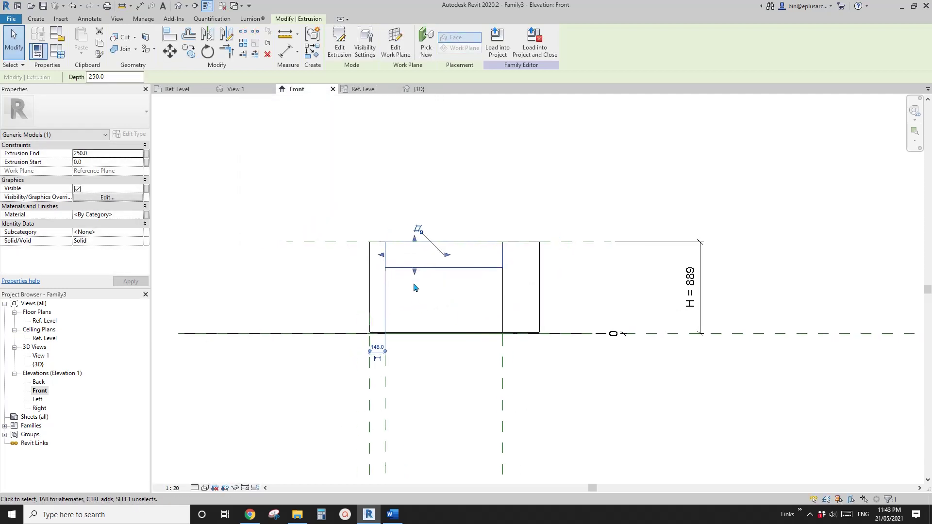
click(97, 155)
text(200)
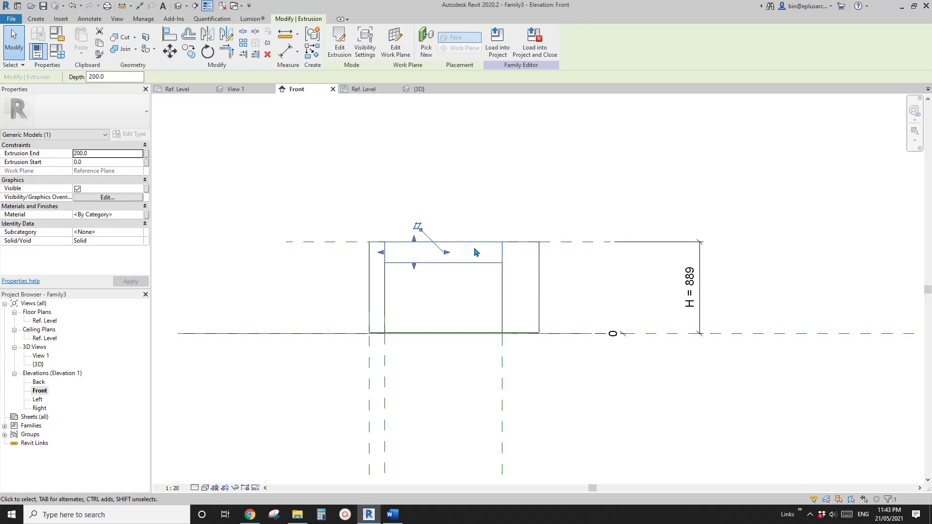
Set the height parameter H to 1500 and check that the inner extrusion follows the upper reference plane.
click(582, 246)
click(690, 287)
text(1)
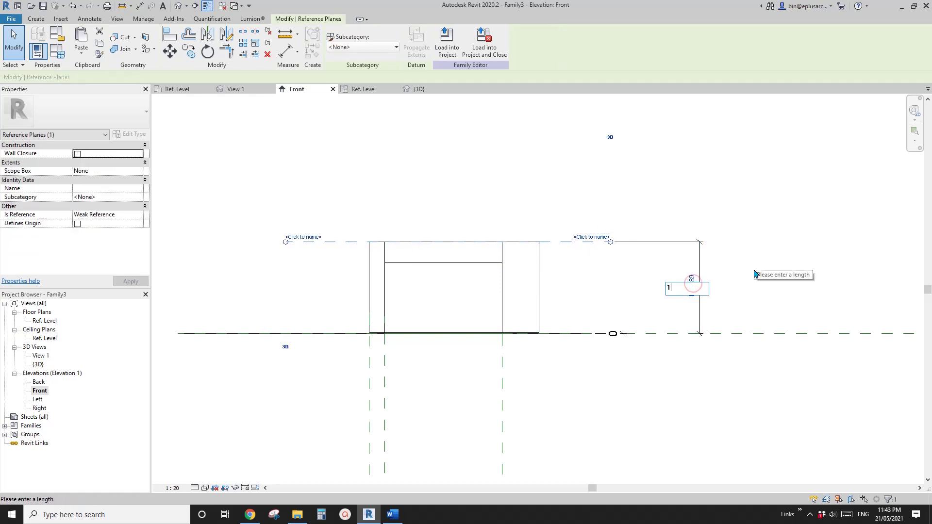
text(500)
key(Return)
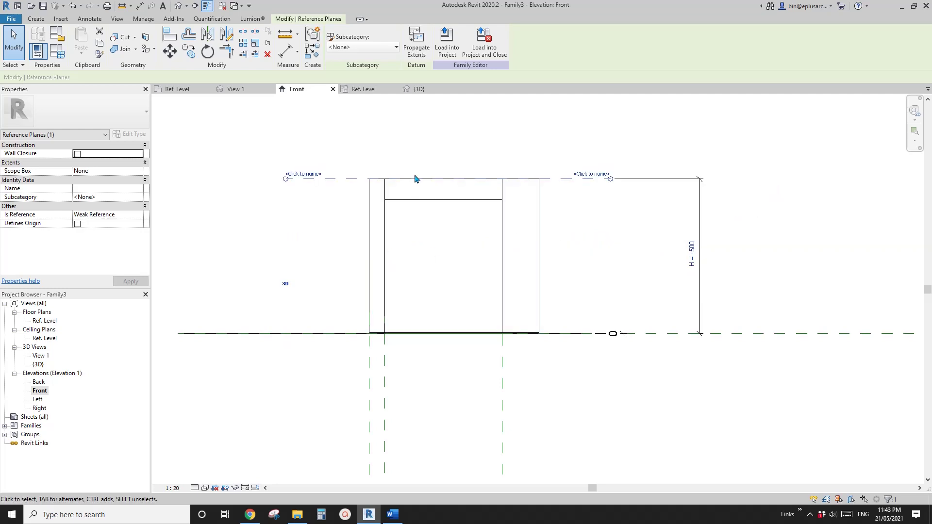
click(443, 198)
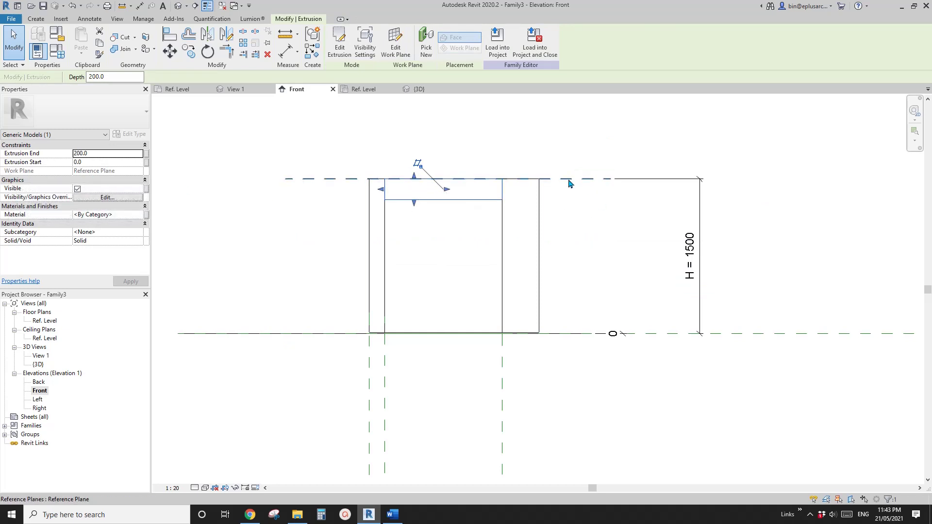
middle_drag(578, 224, 580, 207)
key(Escape)
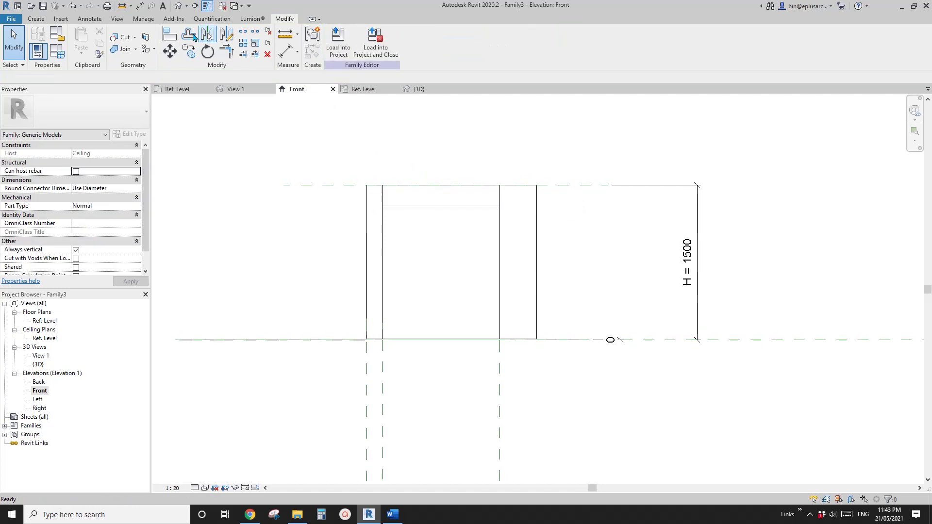
Join the inner triangular extrusion with the outer triangular lantern in the 3D view and inspect the result.
click(178, 6)
shift+middle_drag(474, 145, 551, 191)
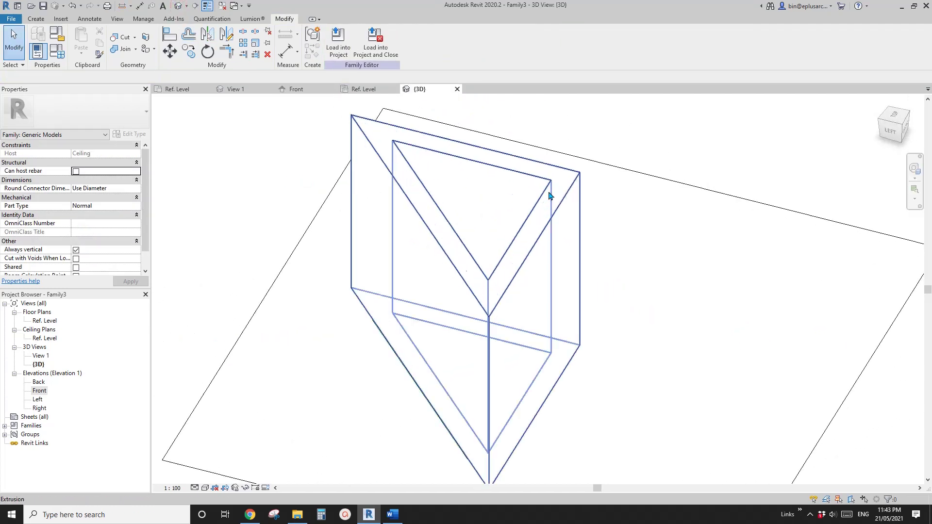
click(116, 49)
click(480, 182)
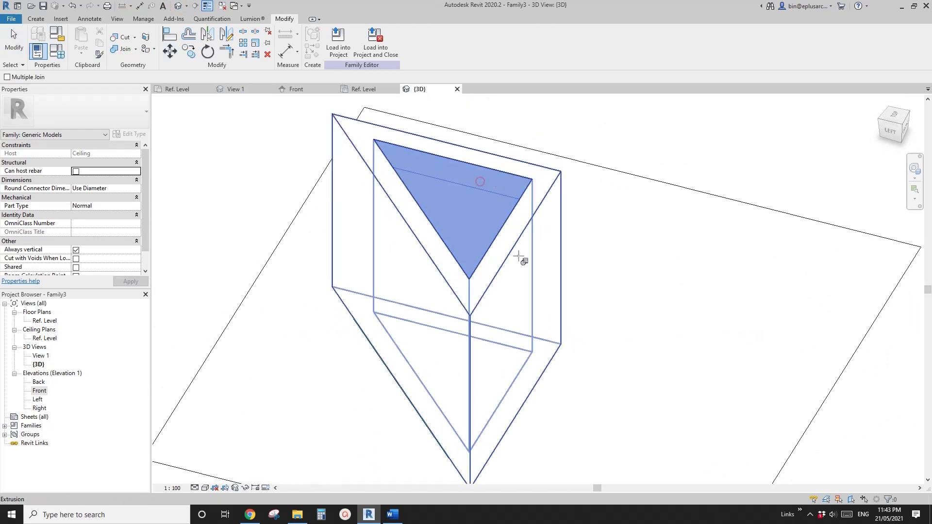
click(519, 256)
key(Escape)
shift+middle_drag(550, 209, 509, 144)
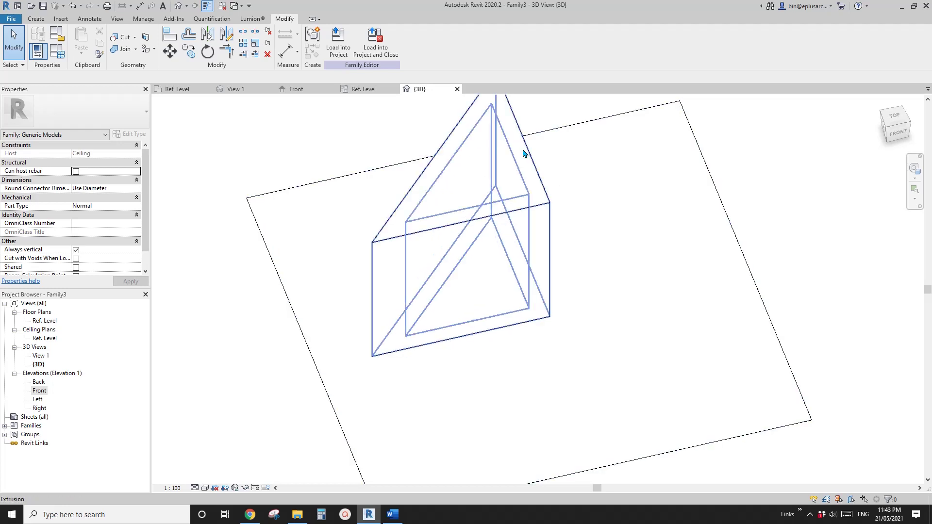
shift+middle_drag(537, 214, 607, 243)
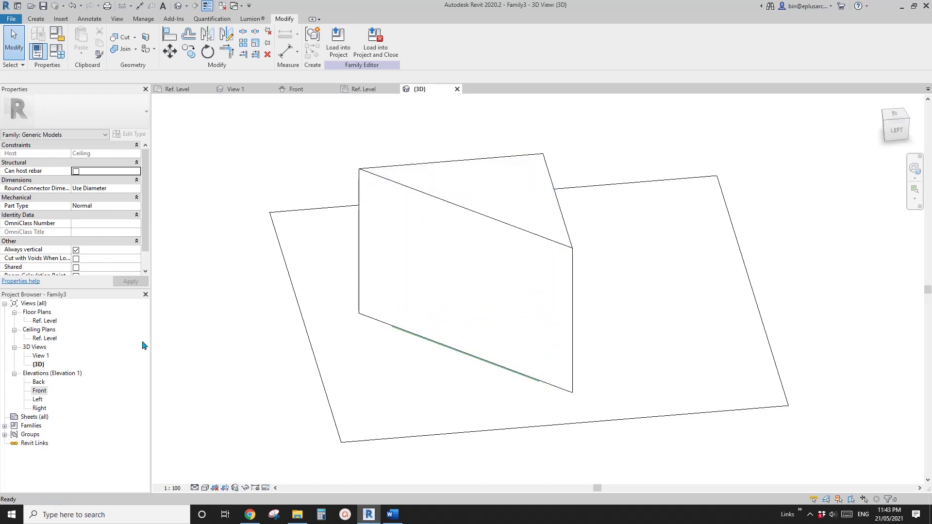
In the front elevation, draw two horizontal reference planes across the lantern, about 290 mm above the ceiling plane and about 420 mm below its top.
double_click(40, 391)
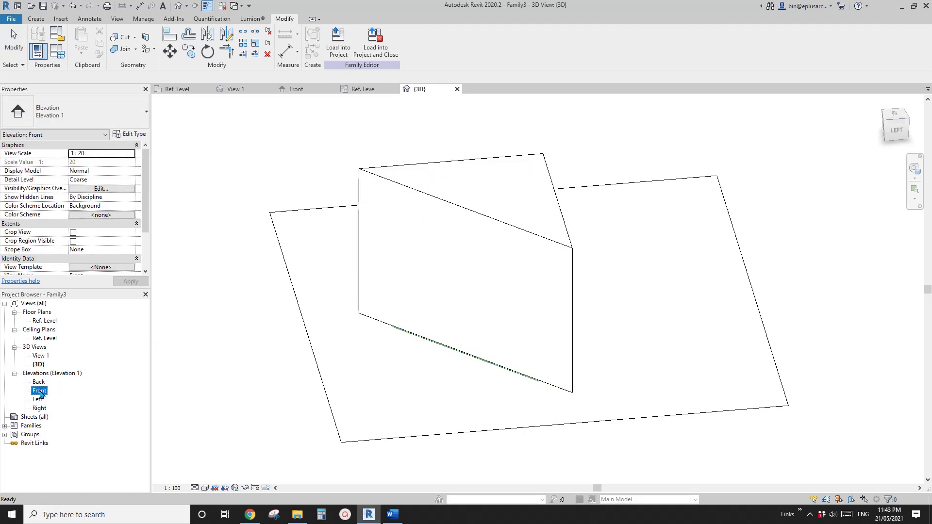
key(r)
key(p)
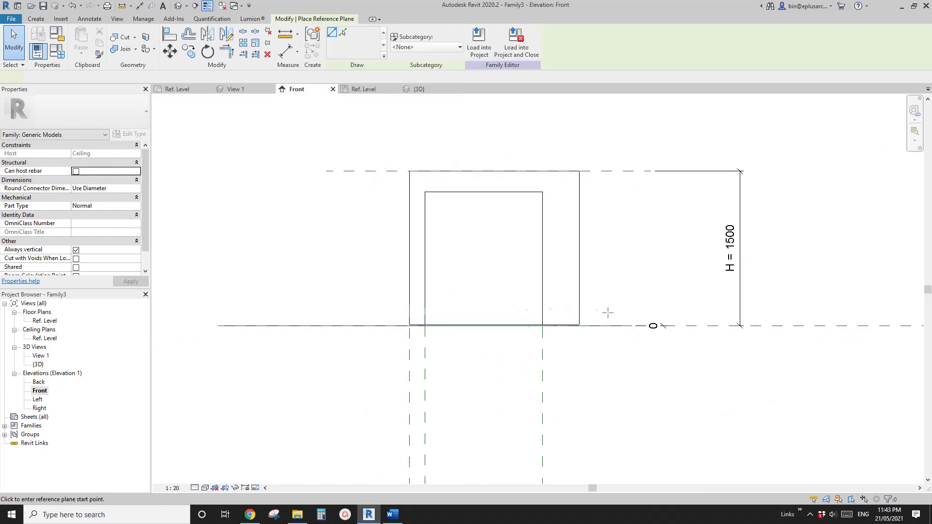
click(626, 295)
click(358, 295)
click(378, 214)
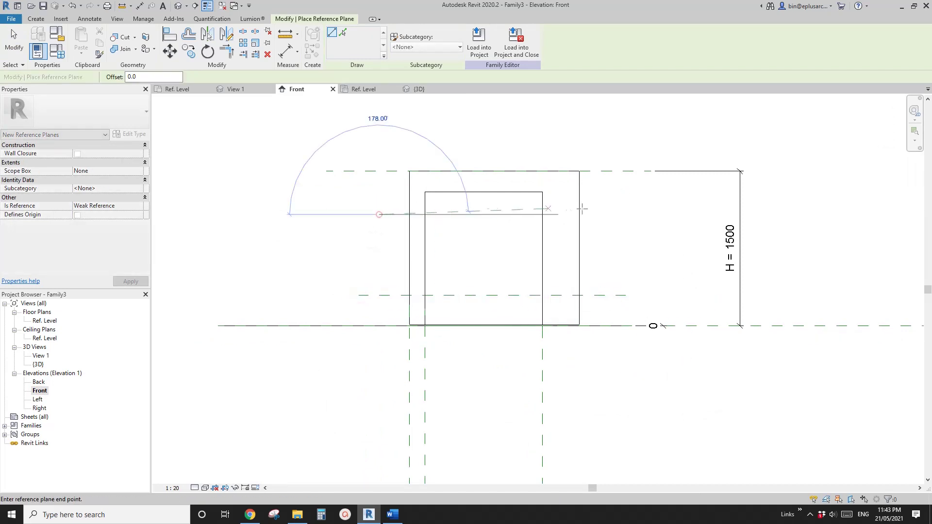
click(625, 214)
key(Escape)
key(Escape)
Dimension the lower new reference plane from the ceiling plane and the upper one from the lantern's top reference plane.
key(d)
key(i)
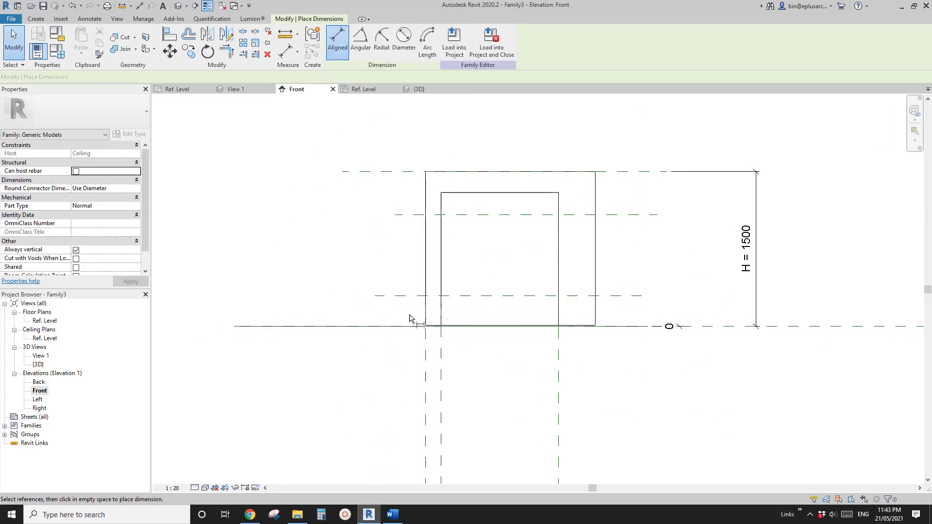
scroll(423, 323, up, 2)
middle_drag(787, 359, 543, 338)
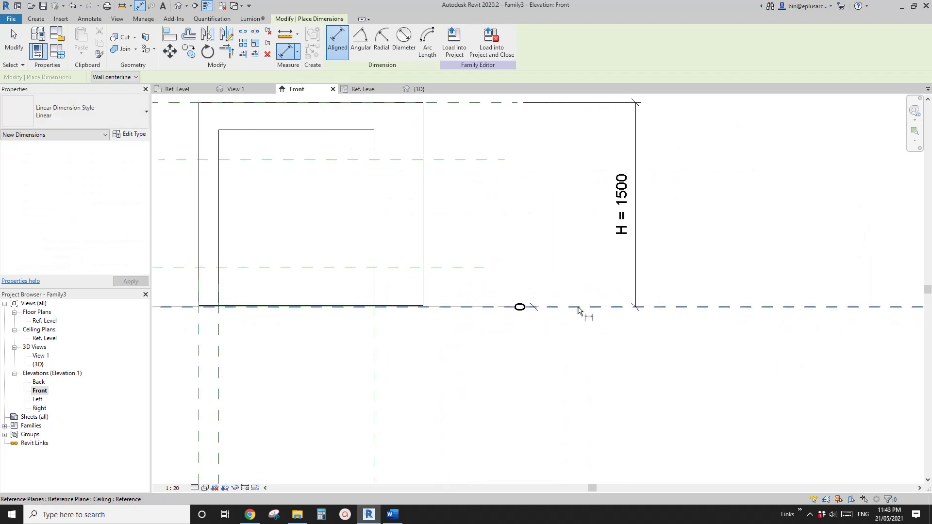
click(597, 308)
click(473, 267)
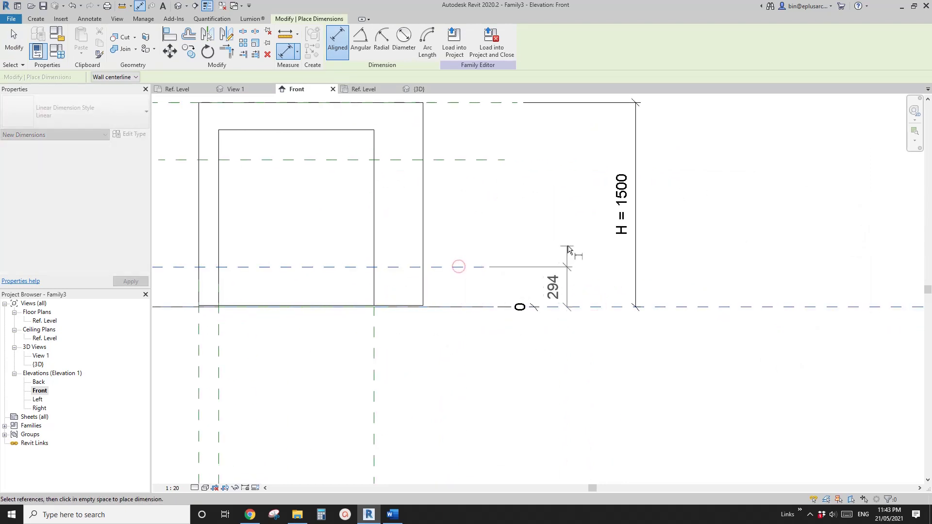
click(566, 275)
click(495, 160)
click(488, 103)
click(507, 129)
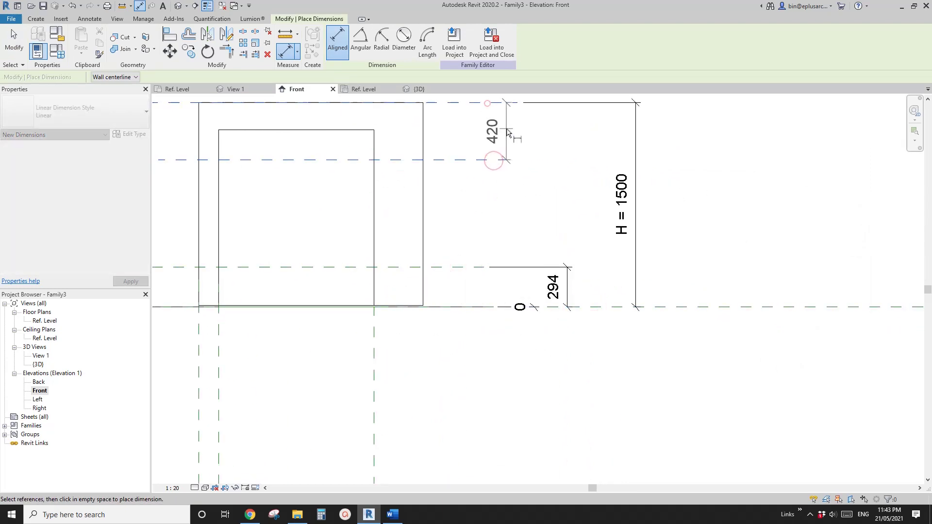
key(Escape)
key(Escape)
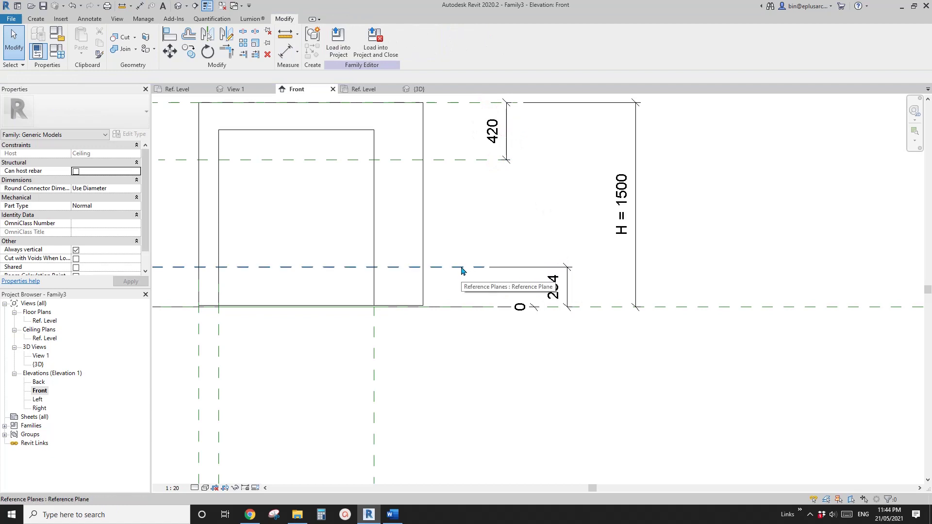
Label the lower offset dimension with a new type-based family parameter named ofs1.
click(556, 287)
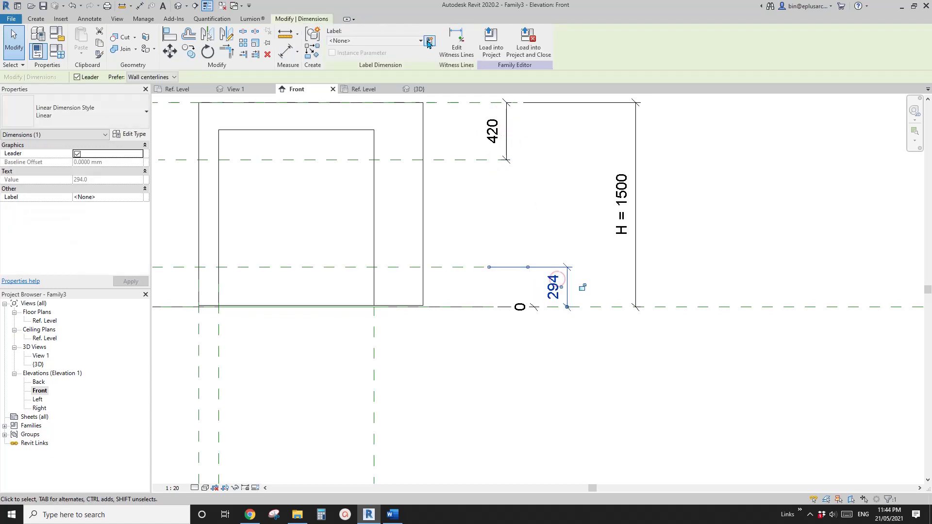
text(ofs1)
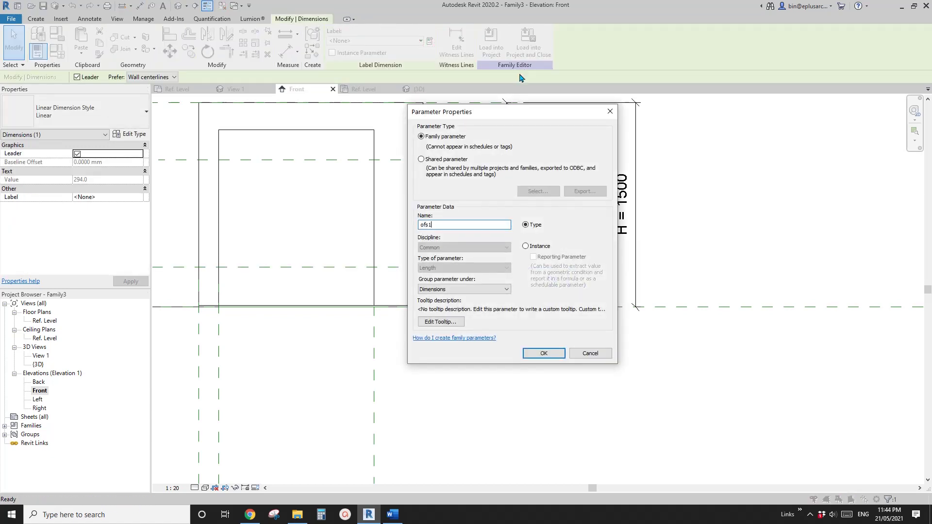
click(542, 353)
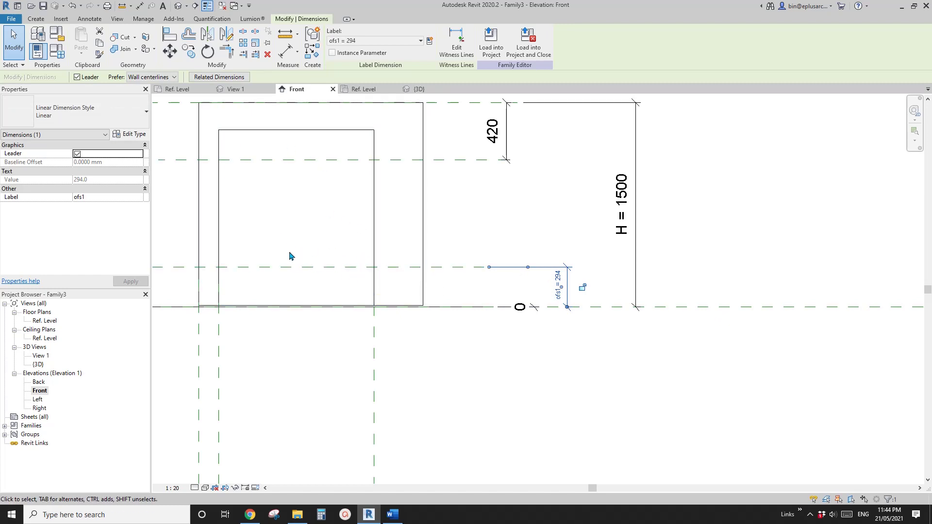
middle_drag(511, 240, 525, 279)
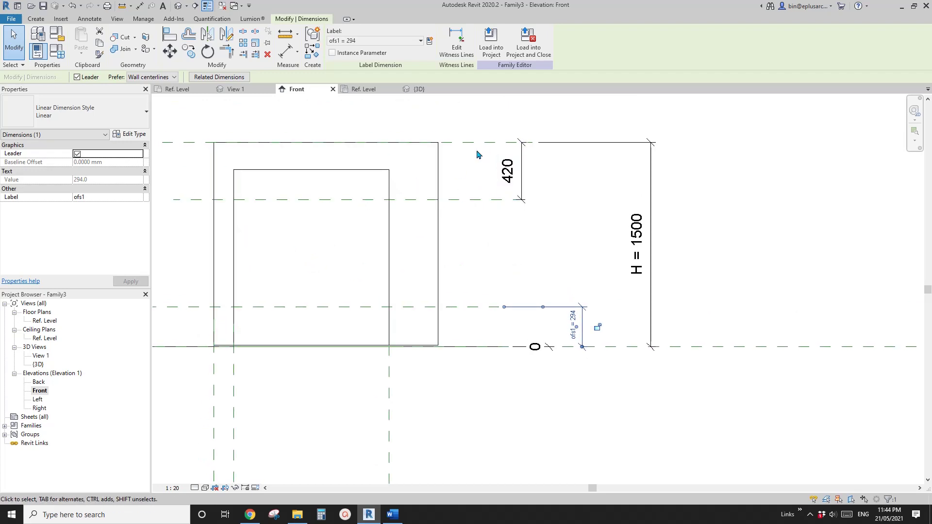
Label the upper offset dimension with a new type-based family parameter named ofs2.
click(508, 170)
click(536, 170)
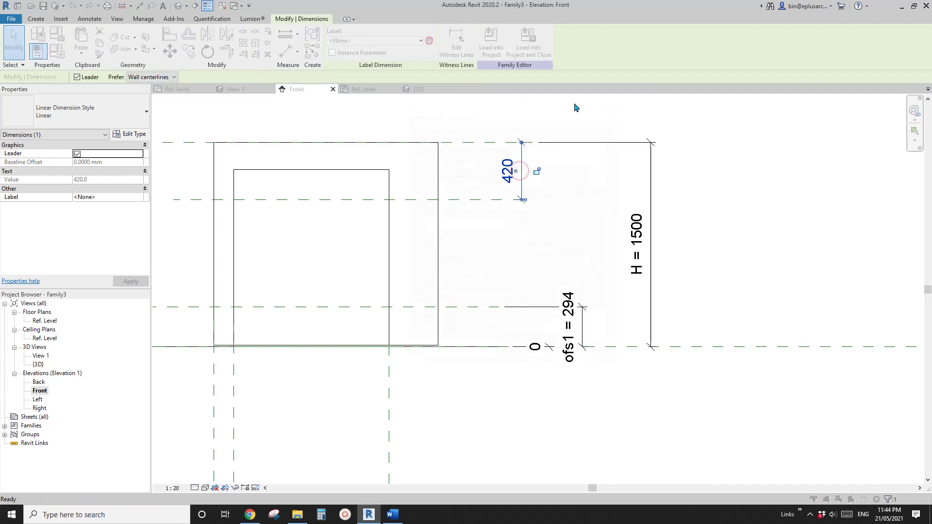
text(ofs2)
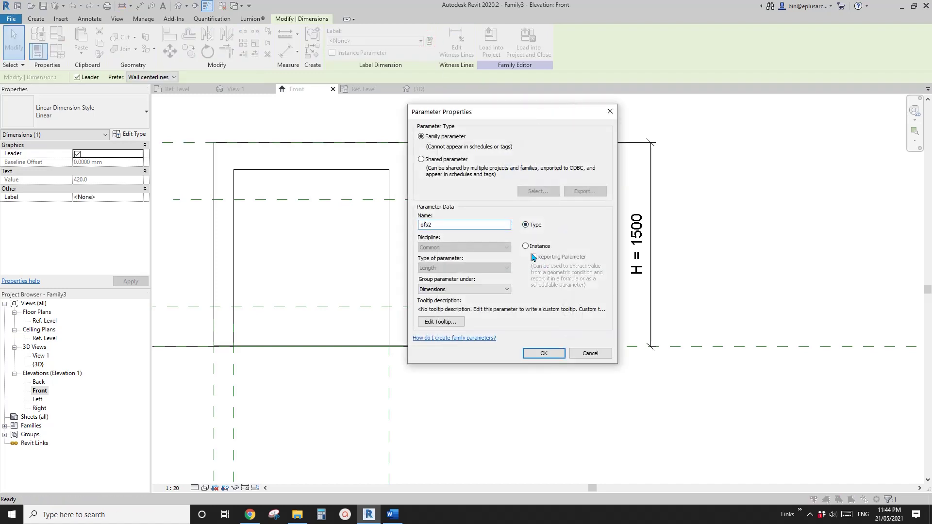
click(542, 355)
scroll(399, 253, down, 2)
middle_drag(399, 254, 560, 246)
key(Escape)
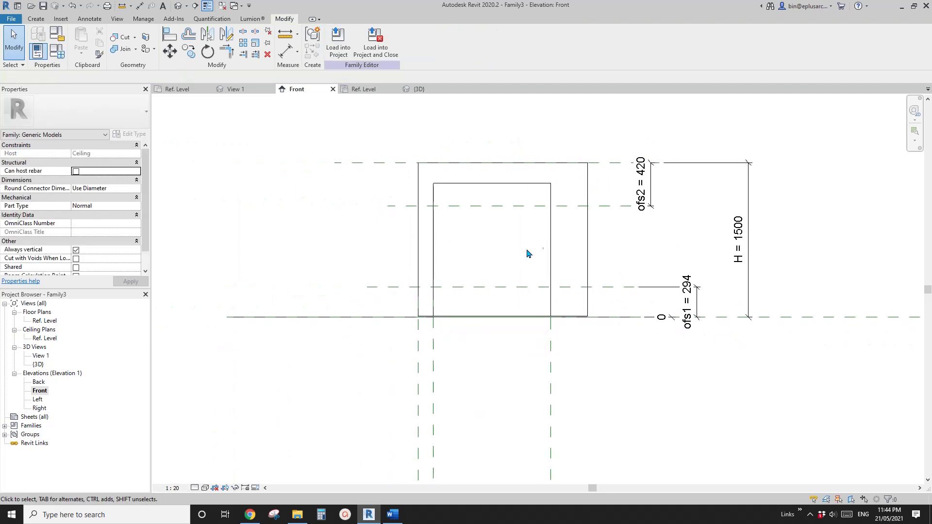
scroll(514, 258, up, 1)
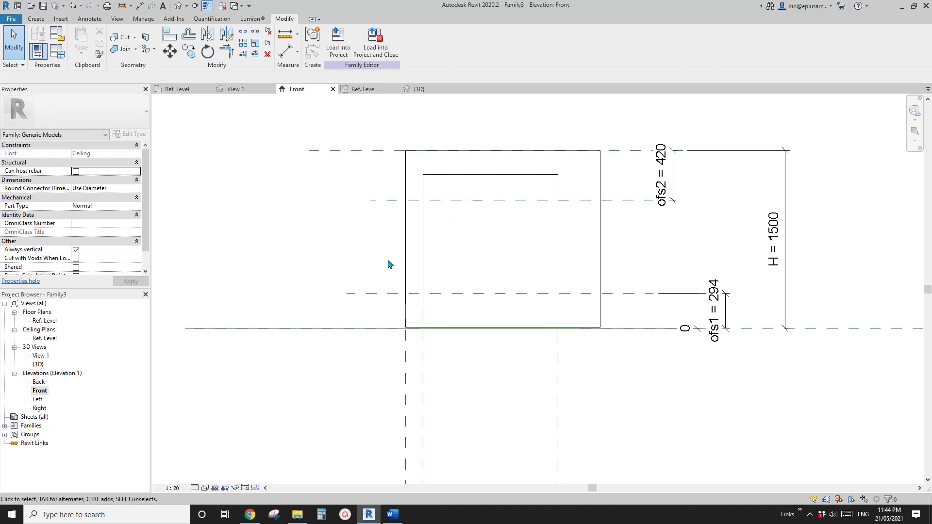
Temporarily hide the joined triangular solids in the Ref. Level ceiling plan so only the reference geometry shows.
double_click(43, 338)
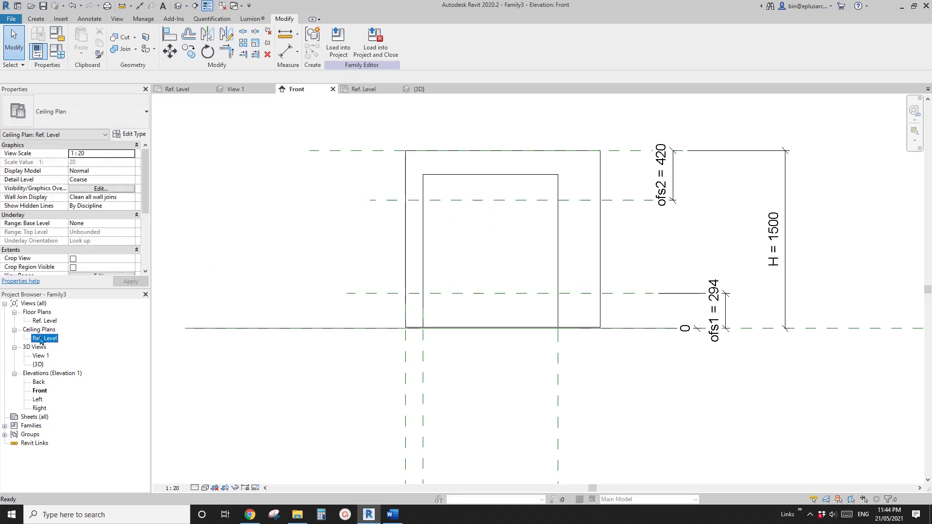
scroll(558, 254, up, 2)
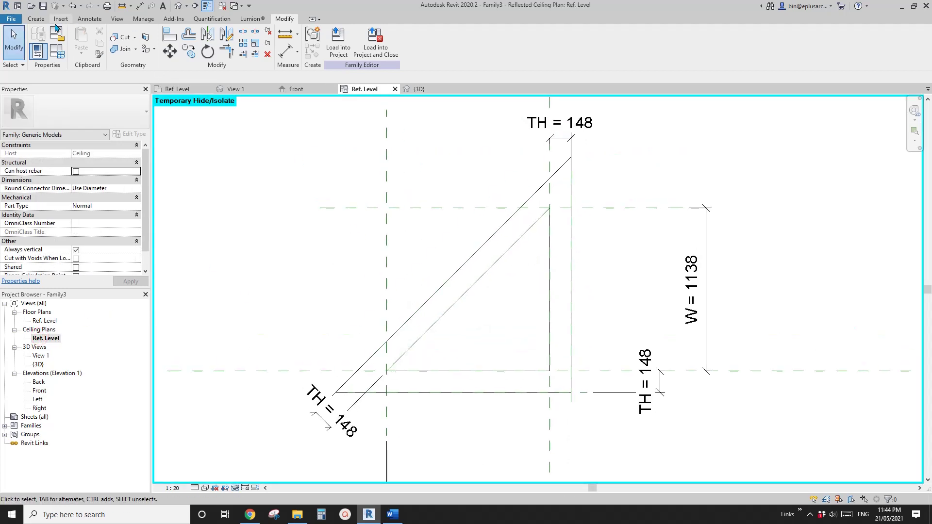
click(563, 171)
key(Delete)
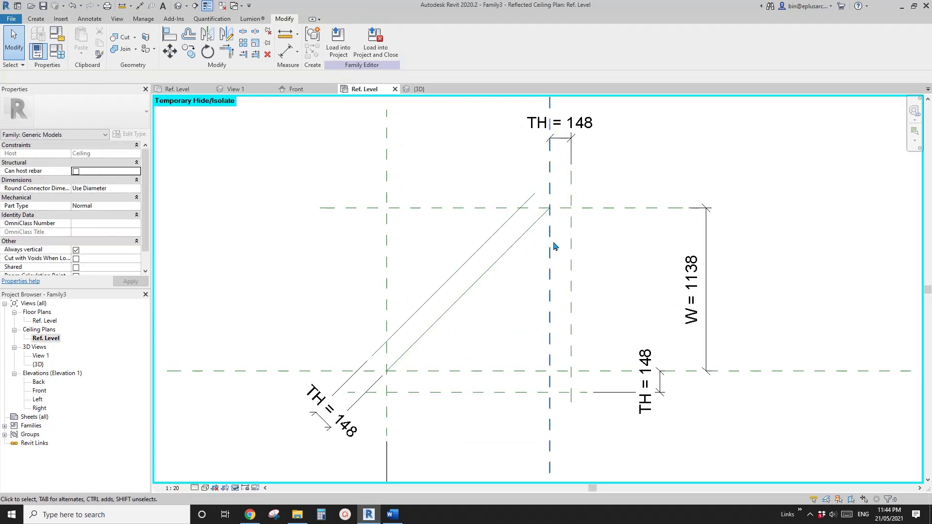
middle_drag(469, 221, 479, 222)
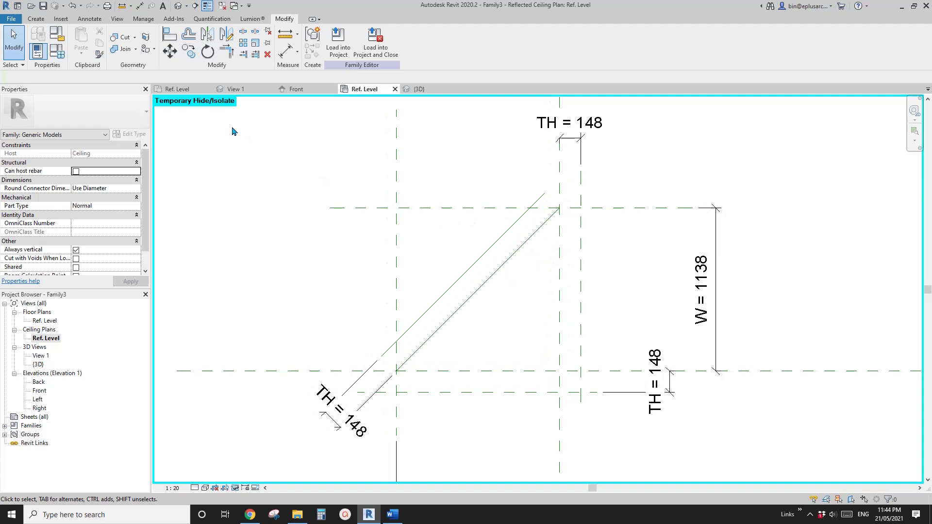
Sketch a void extrusion profile locked to the two diagonal reference lines in the ceiling plan and close both ends with short lines.
click(37, 21)
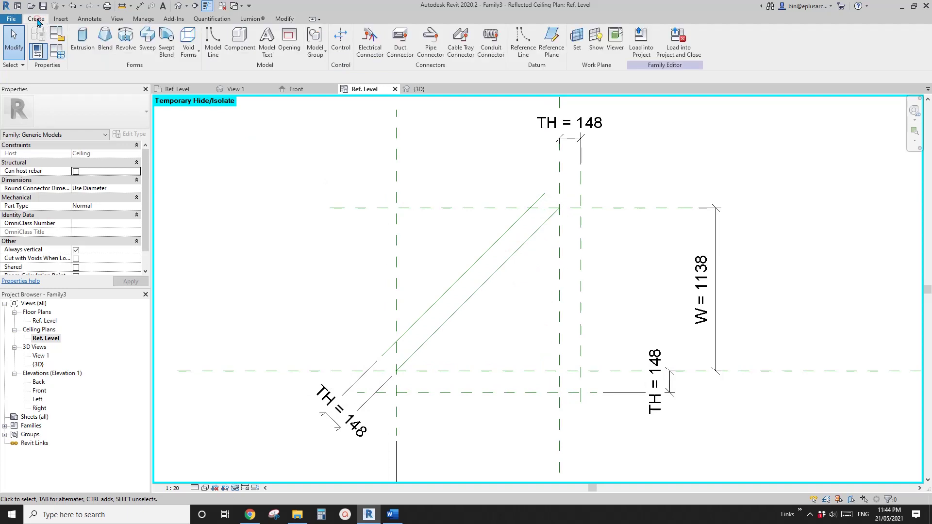
click(189, 40)
click(200, 71)
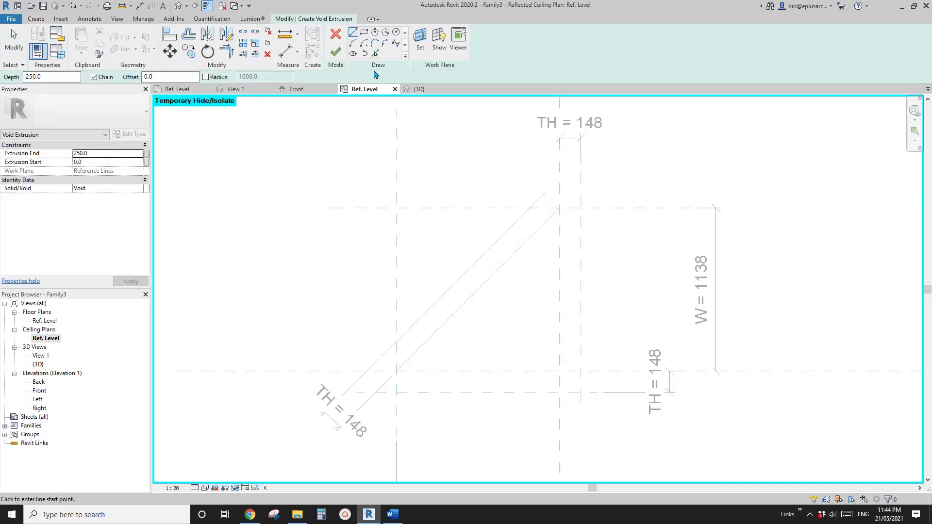
click(375, 54)
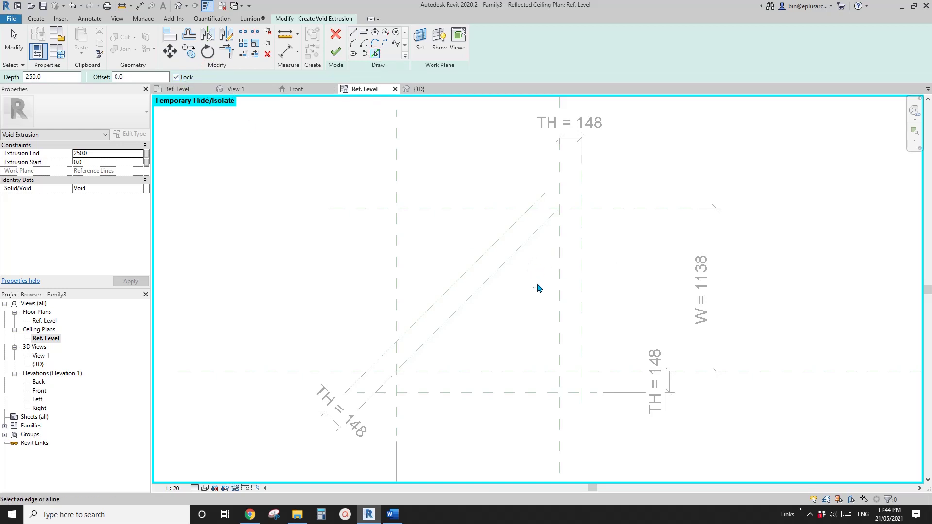
click(512, 258)
click(495, 252)
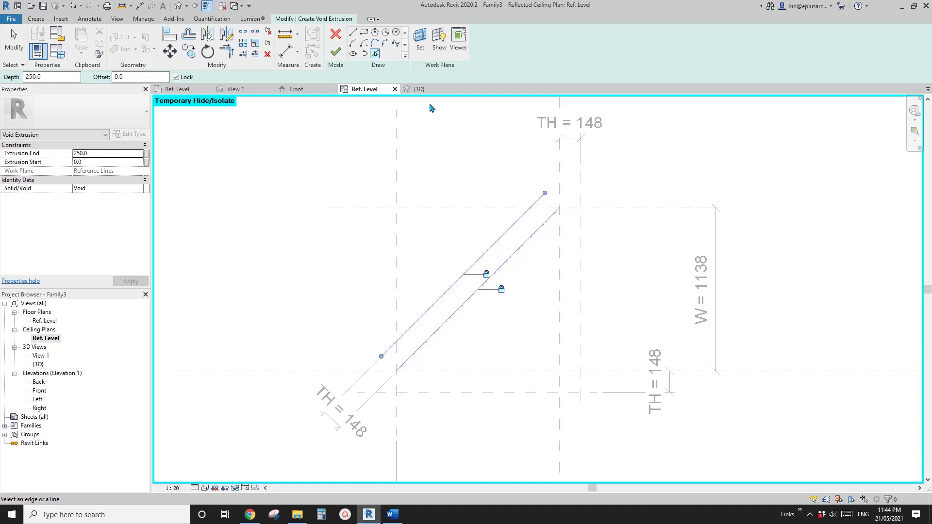
click(353, 33)
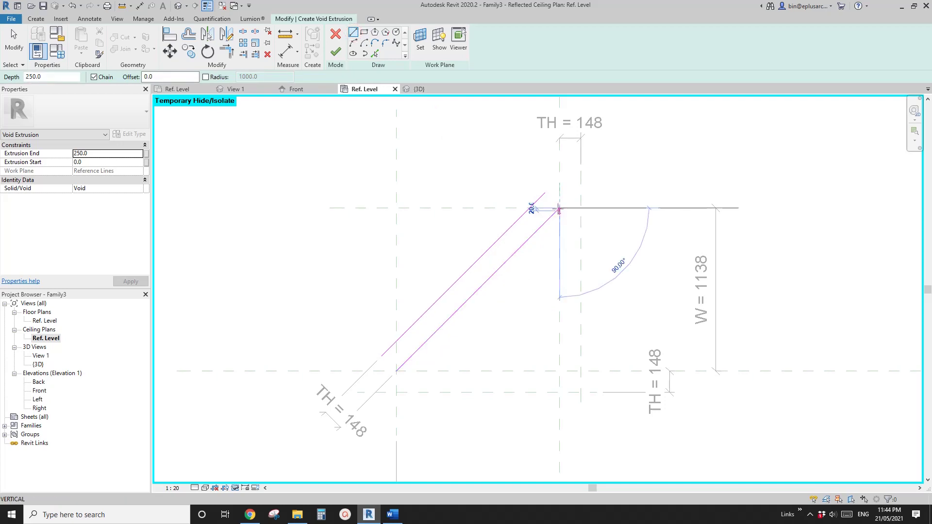
click(396, 371)
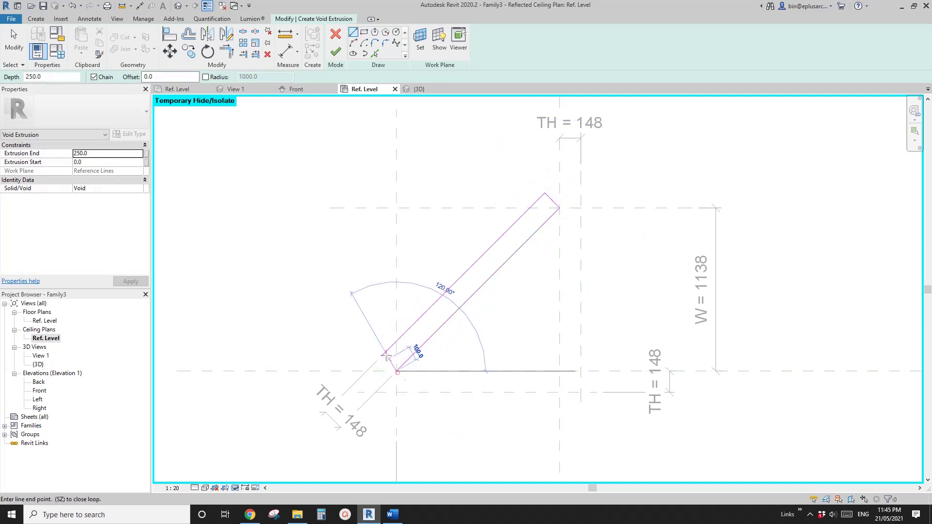
click(382, 356)
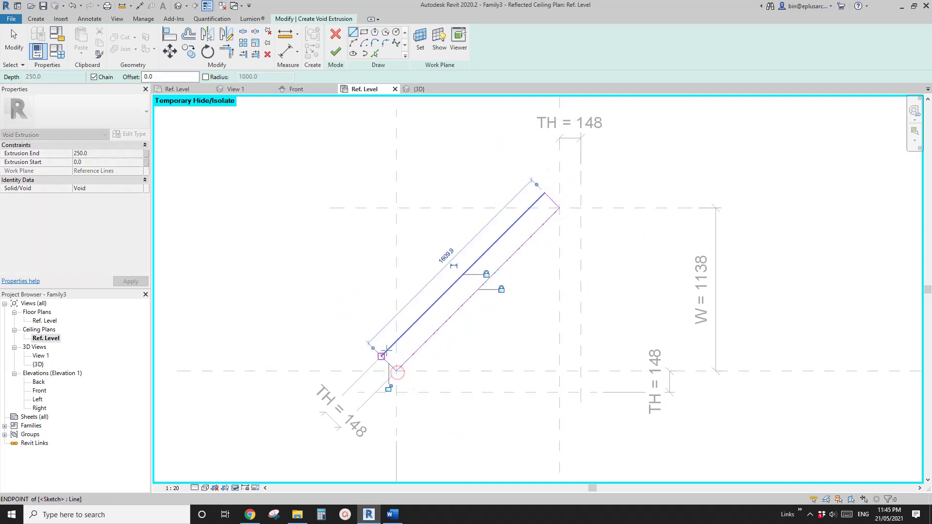
Finish the void extrusion and stretch its ends in the front elevation to the ofs1 and ofs2 reference planes.
double_click(41, 392)
middle_drag(464, 253, 425, 272)
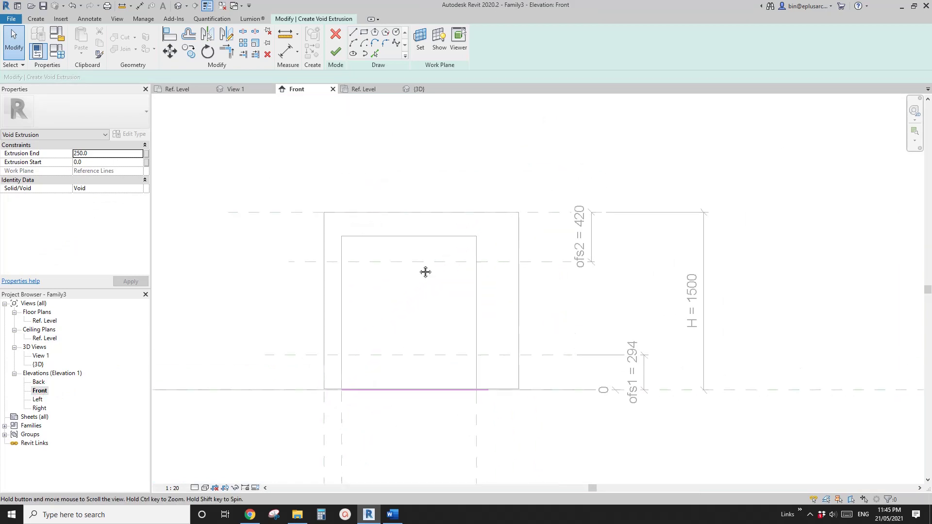
click(336, 52)
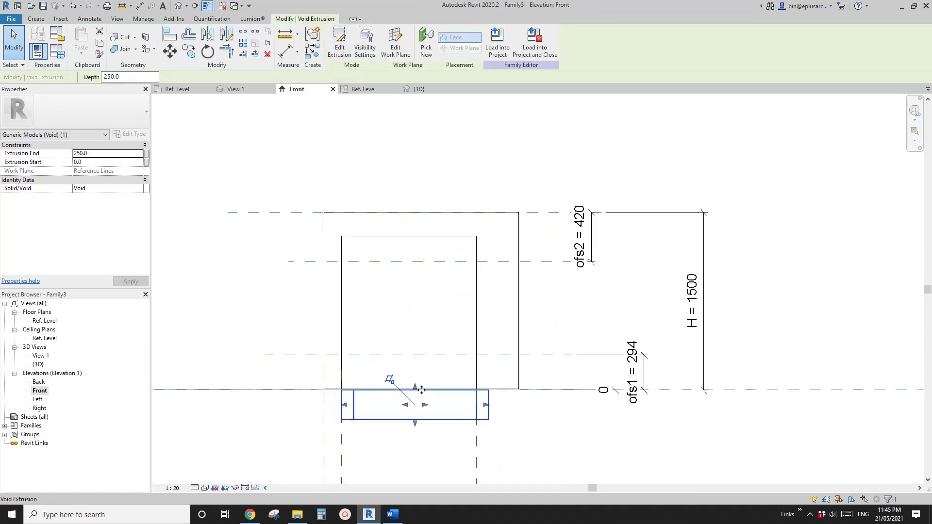
drag(421, 390, 540, 270)
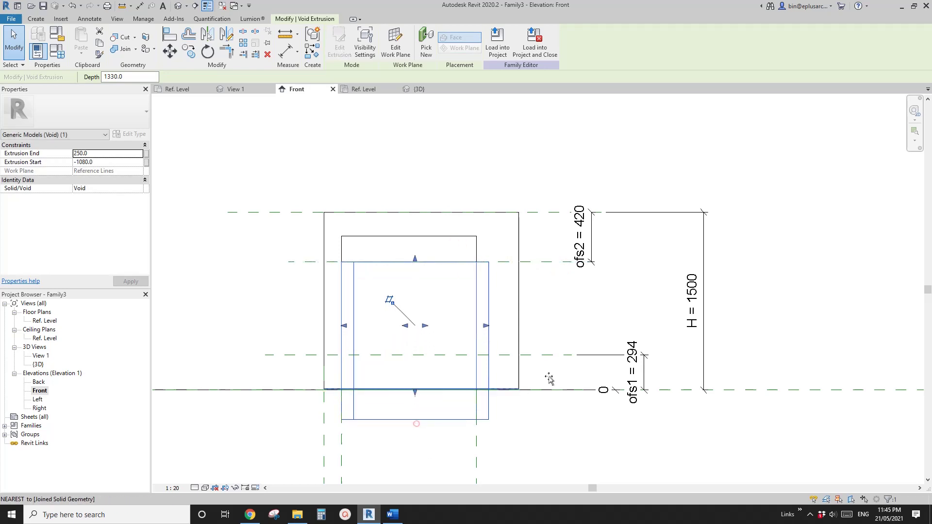
drag(414, 392, 413, 355)
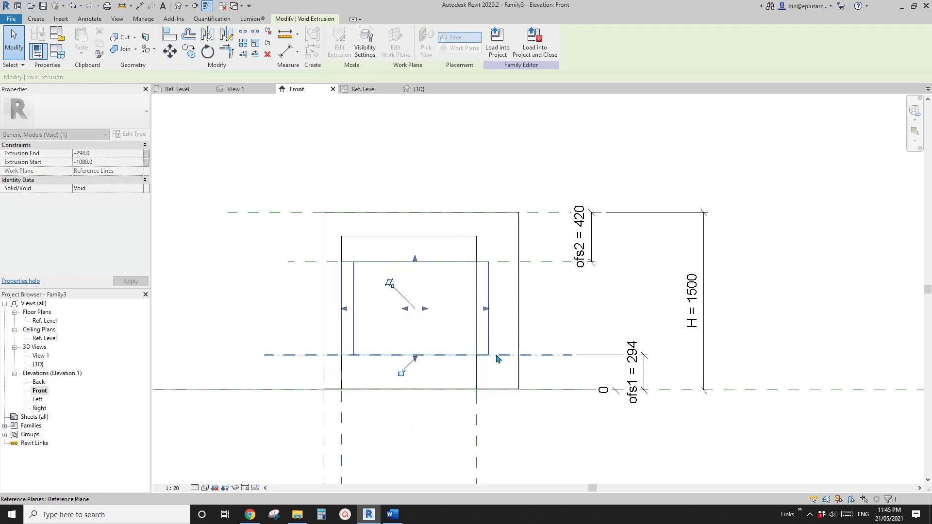
Lock the void extrusion's lower edge to the ofs1 reference plane and cut the outer triangular solid with the void in 3D.
click(401, 374)
middle_drag(285, 301, 318, 299)
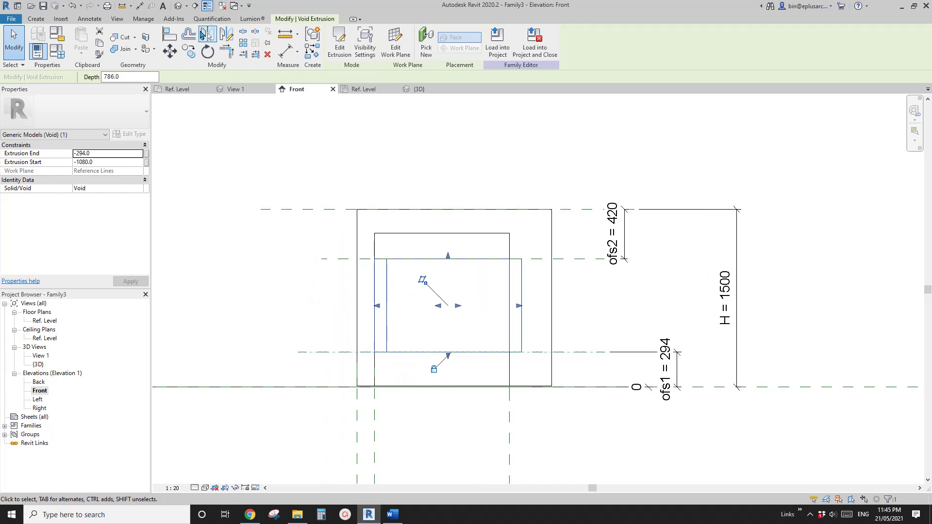
click(179, 6)
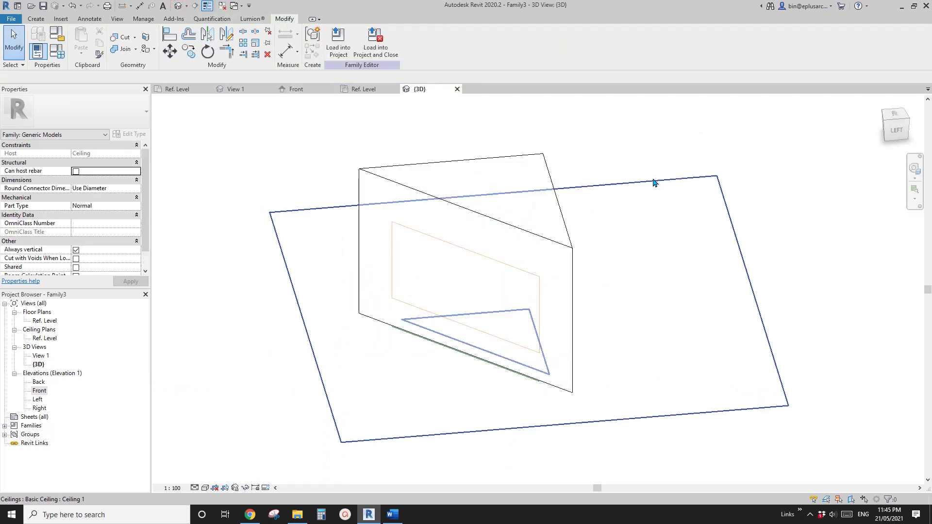
shift+middle_drag(605, 234, 364, 202)
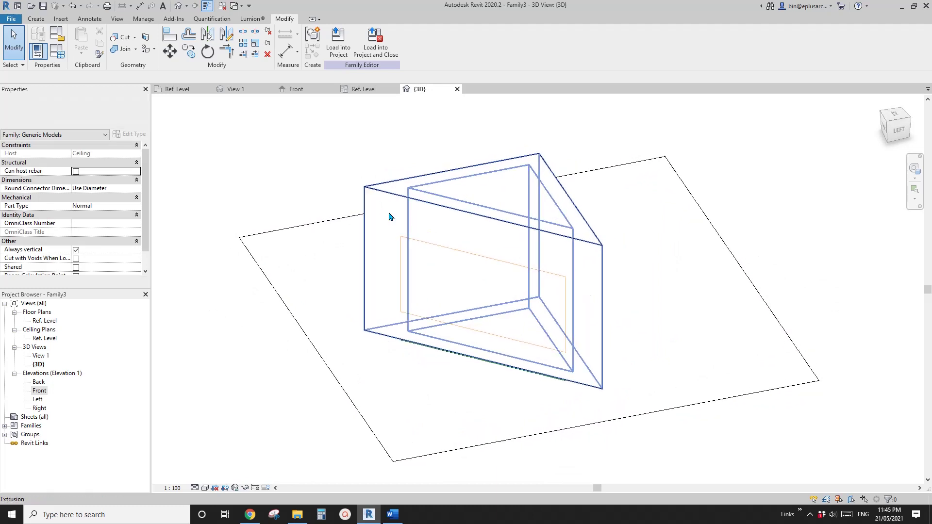
click(125, 39)
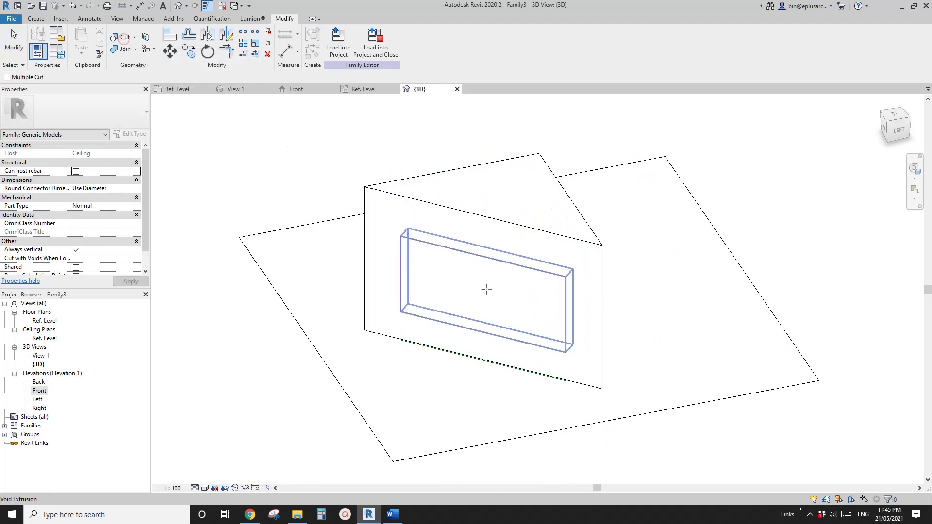
click(600, 253)
click(552, 275)
key(Escape)
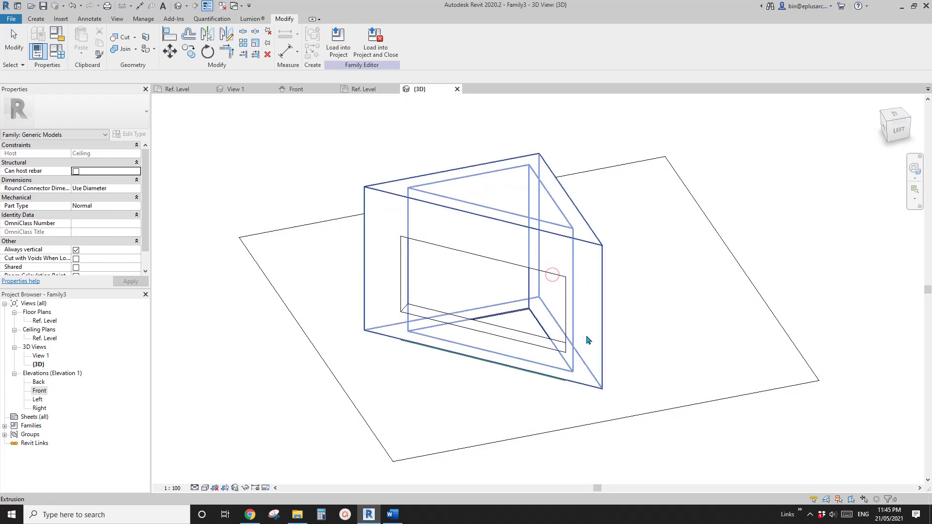
Flex the family's height parameter H by applying 1200, followed by 1800 as the kept value.
shift+middle_drag(589, 338, 142, 105)
click(62, 57)
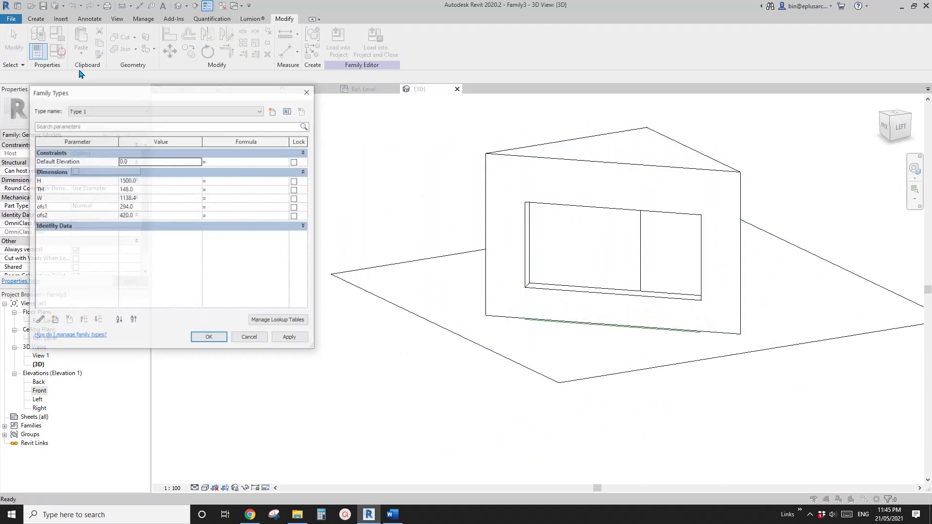
click(162, 182)
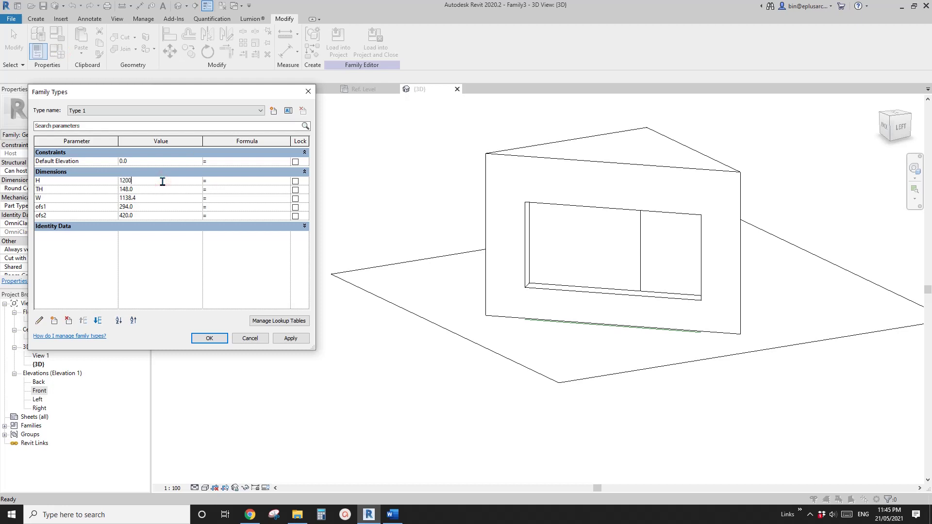
text(1200)
click(285, 341)
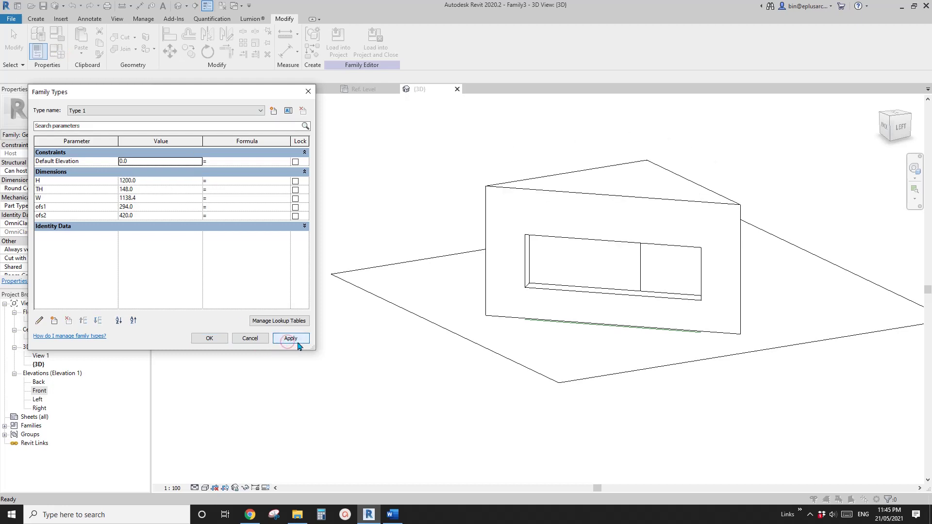
click(159, 181)
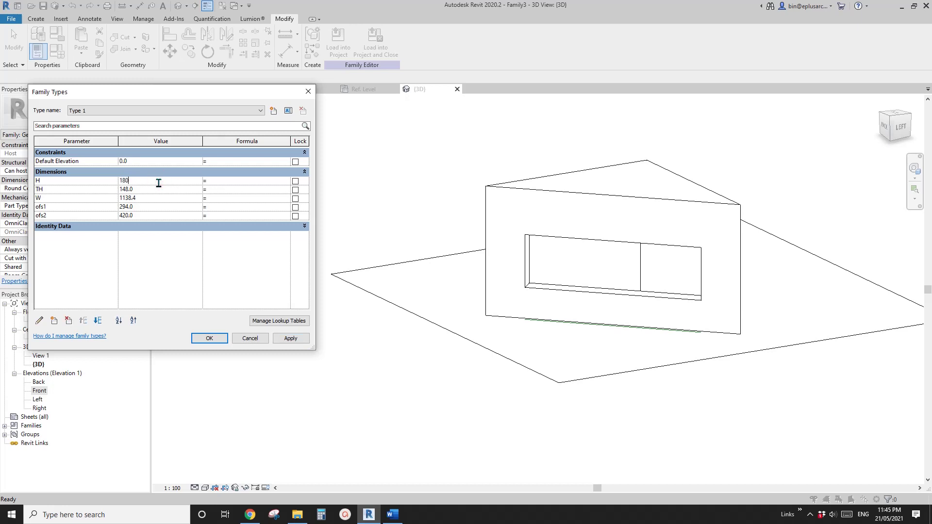
click(303, 342)
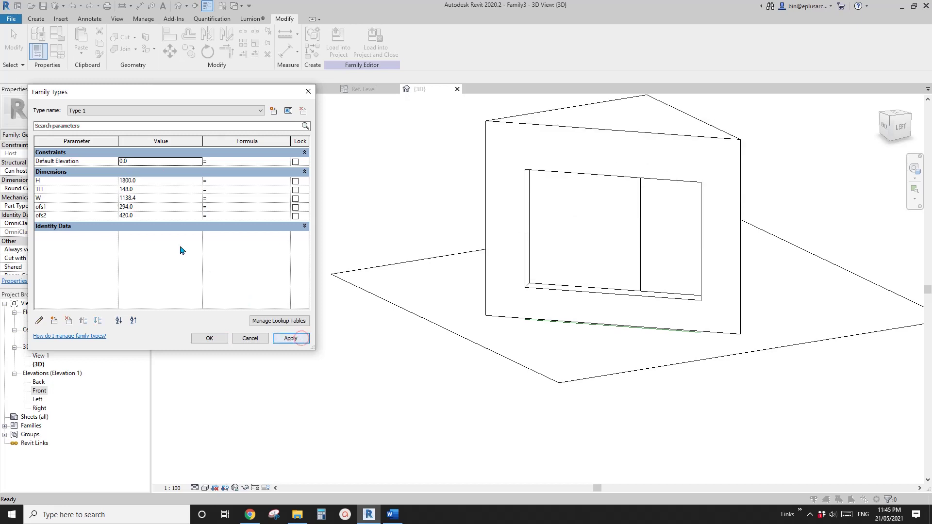
Apply new opening offsets in the family types: 500 for ofs1 and 300 for ofs2.
click(152, 207)
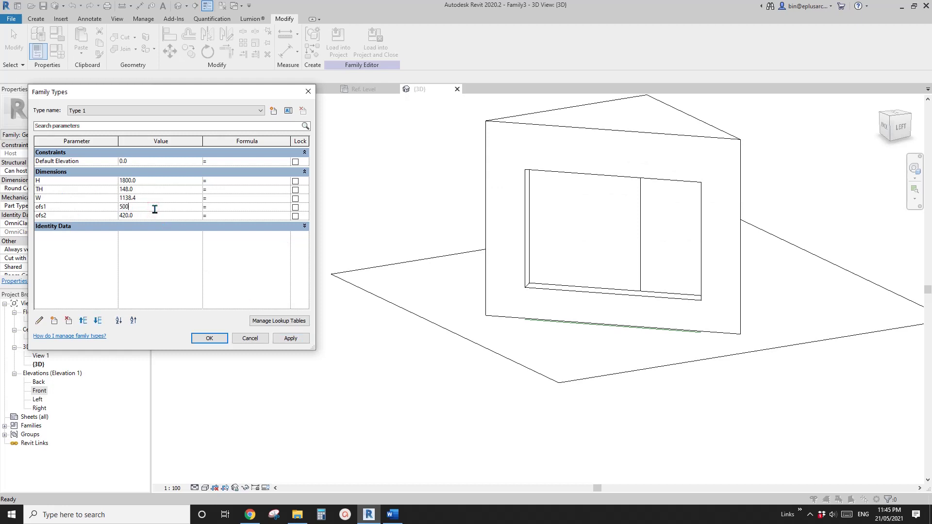
click(297, 339)
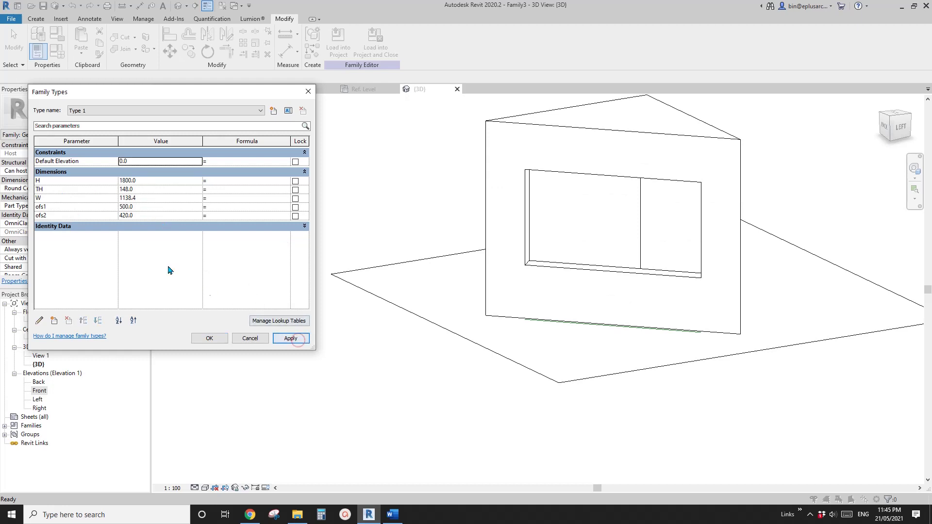
click(151, 216)
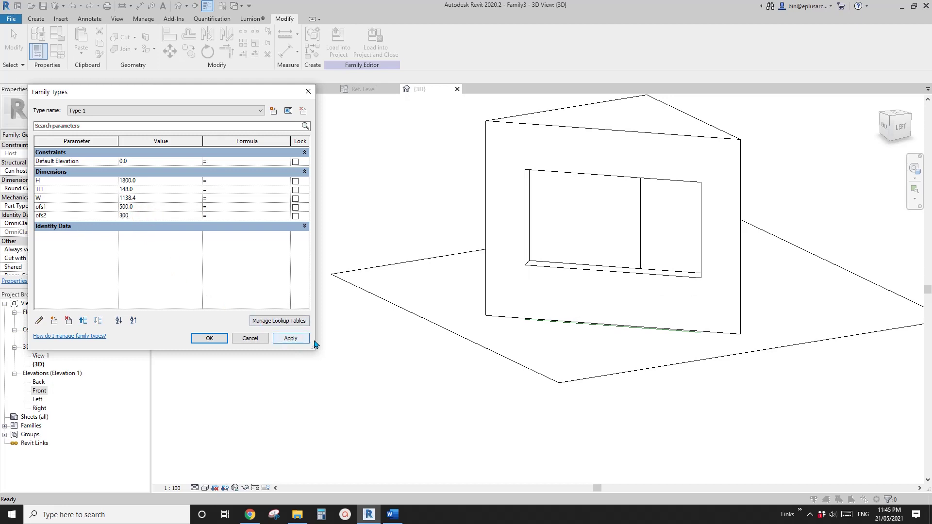
click(291, 339)
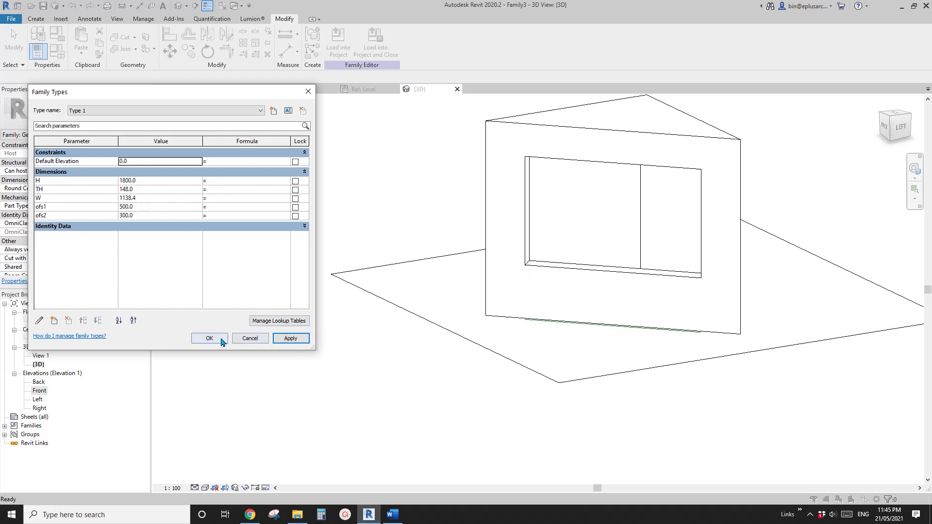
Flex the width parameter W at 1500, keep it at 1200, and accept the family type values.
click(158, 199)
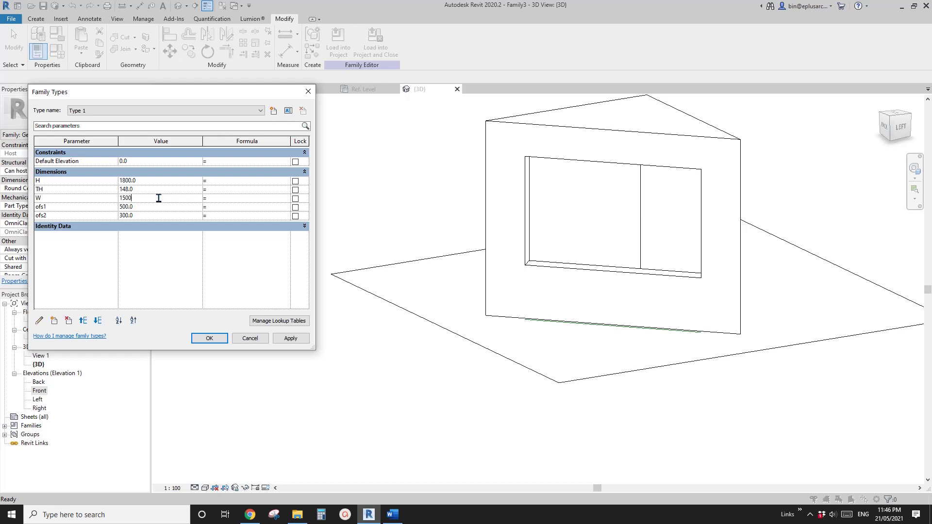
click(291, 339)
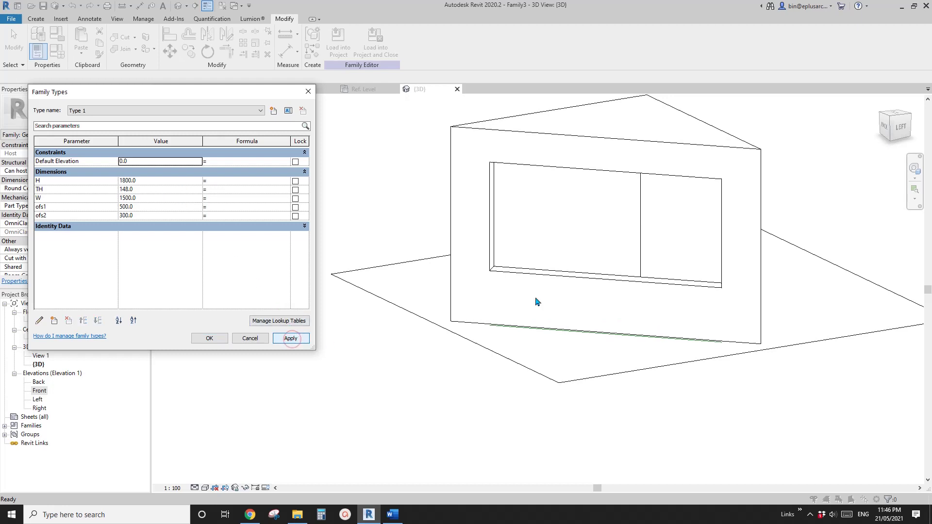
click(161, 198)
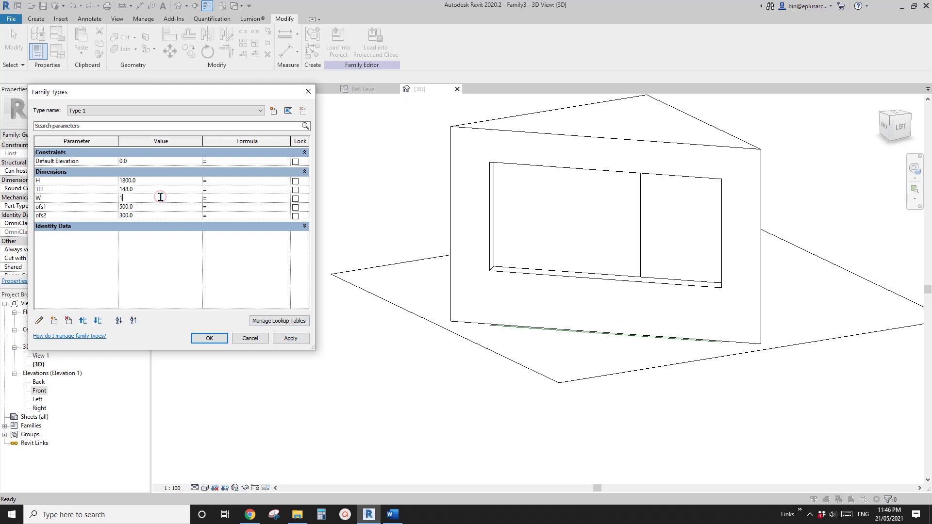
click(299, 341)
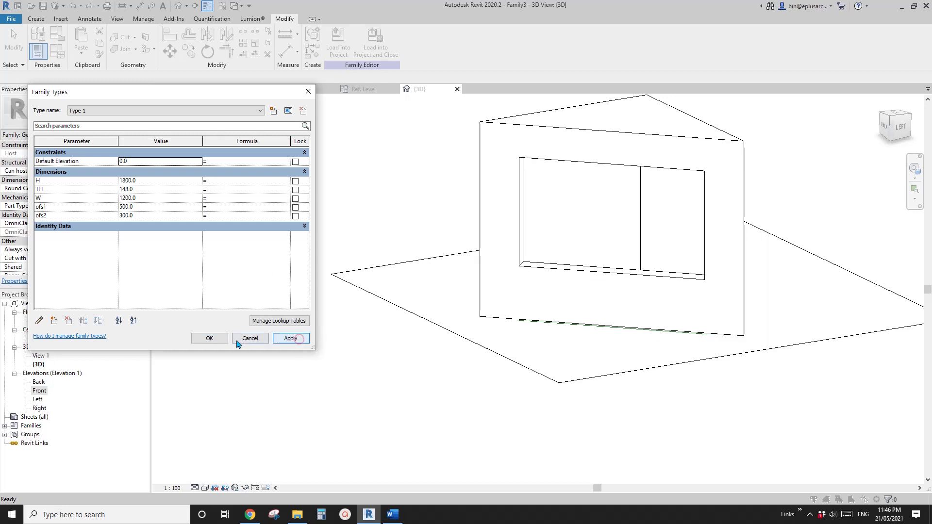
click(217, 339)
Inspect the cut opening in 3D, and examine the photo of the golden roof skylights in the Australian Islamic Centre gallery in Chrome.
scroll(239, 356, down, 1)
shift+middle_drag(458, 277, 505, 279)
scroll(506, 278, up, 3)
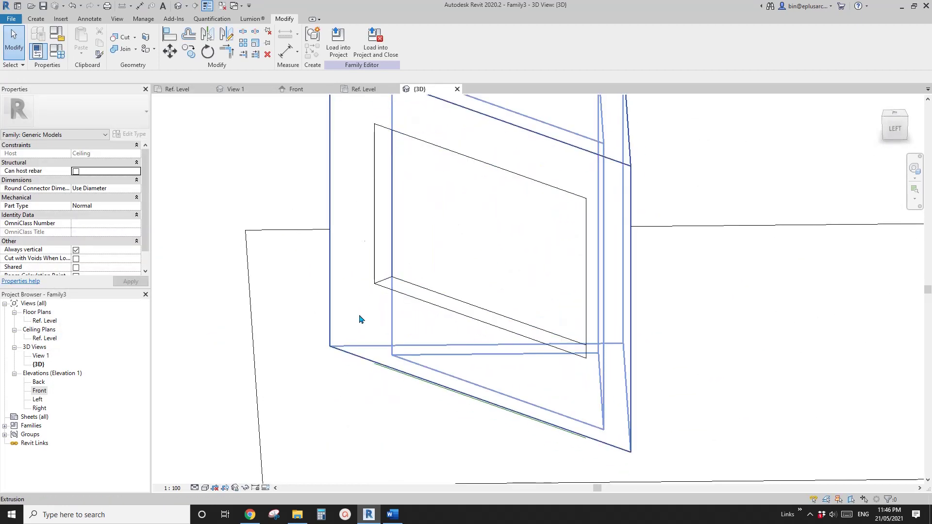
click(250, 515)
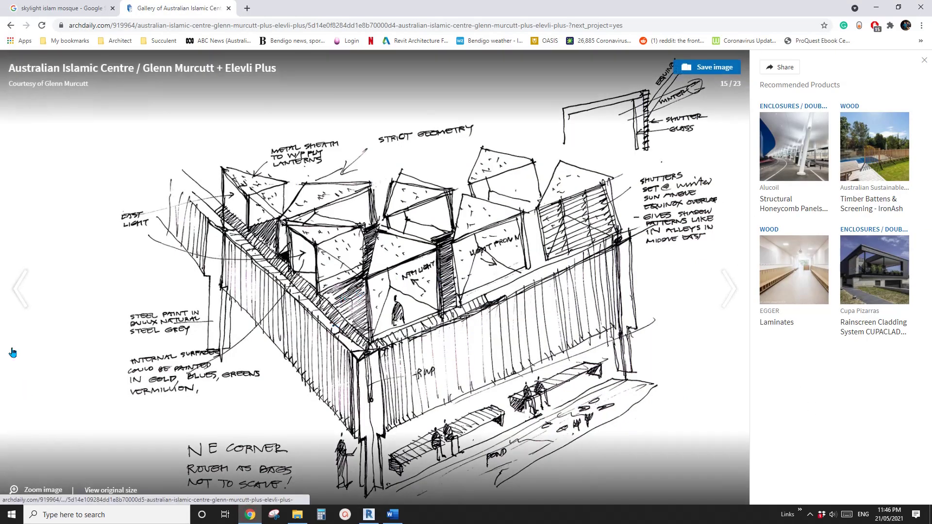
click(21, 285)
click(22, 285)
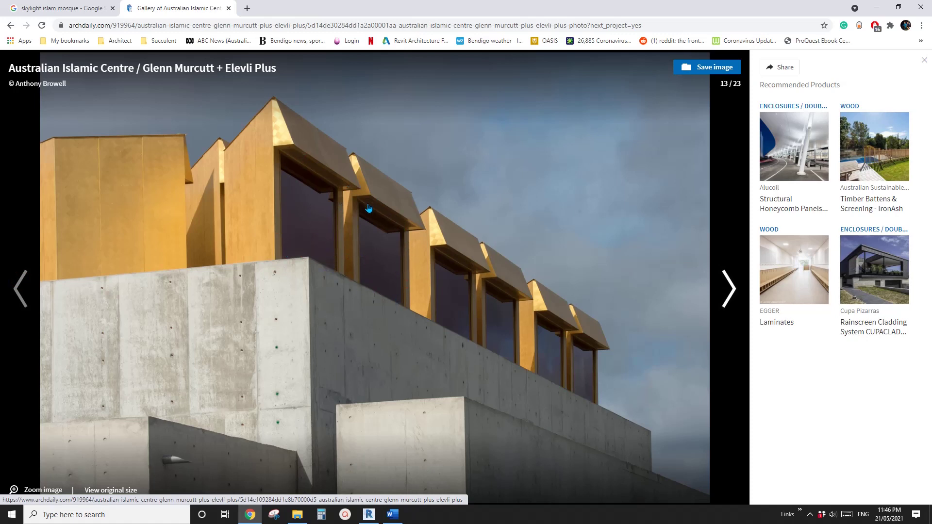
Return to Revit and start a sweep whose path follows the four outer edges of the rectangular void opening.
click(377, 514)
middle_drag(423, 300, 402, 301)
click(36, 19)
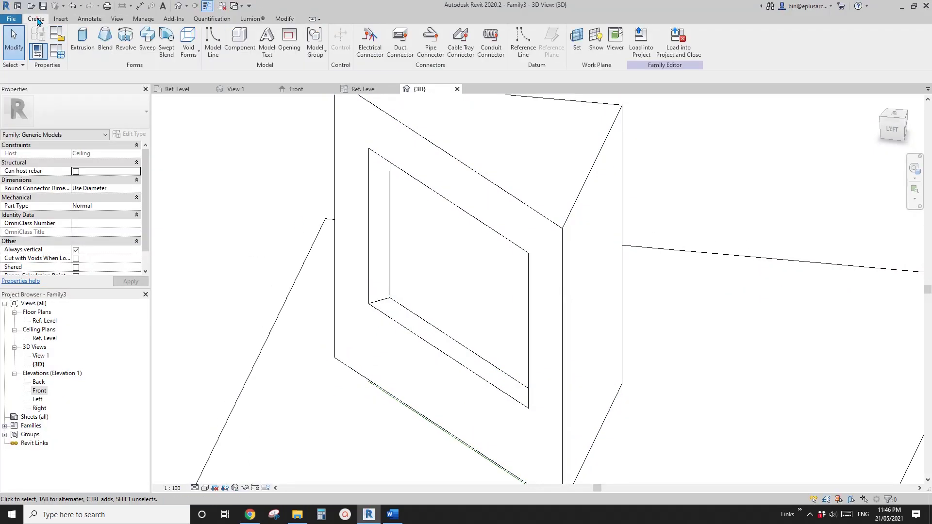
click(148, 39)
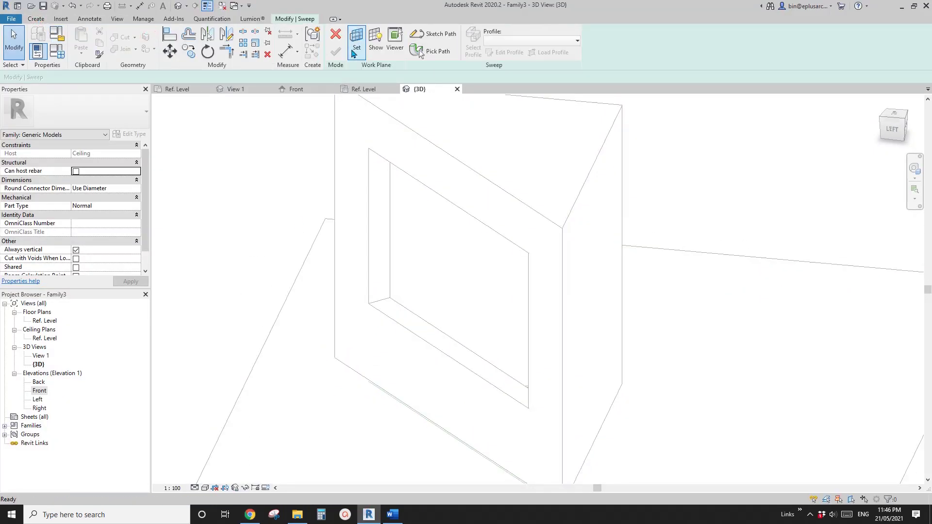
click(419, 50)
click(370, 257)
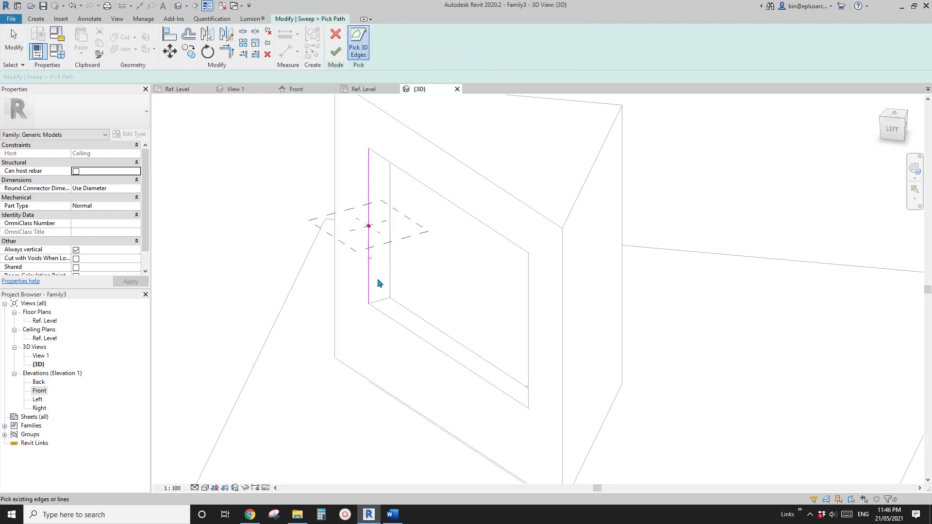
click(392, 320)
click(530, 320)
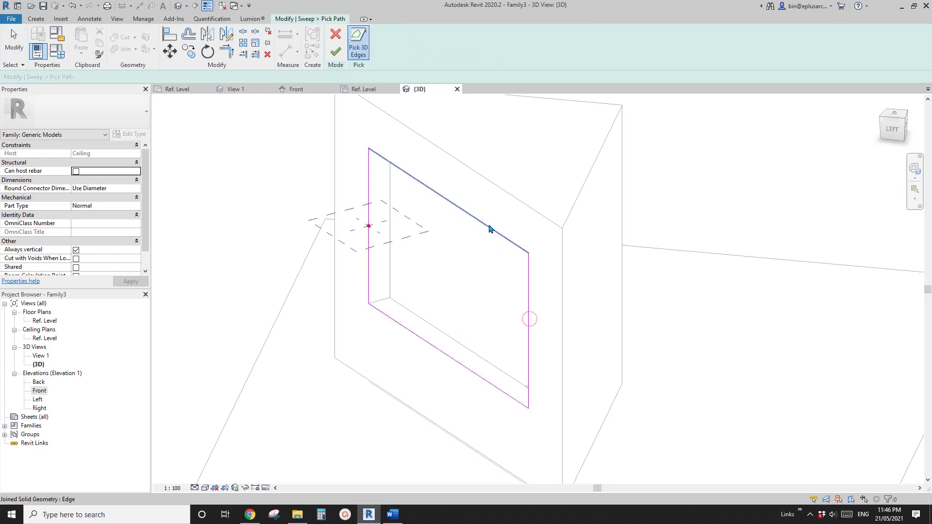
click(489, 225)
click(335, 52)
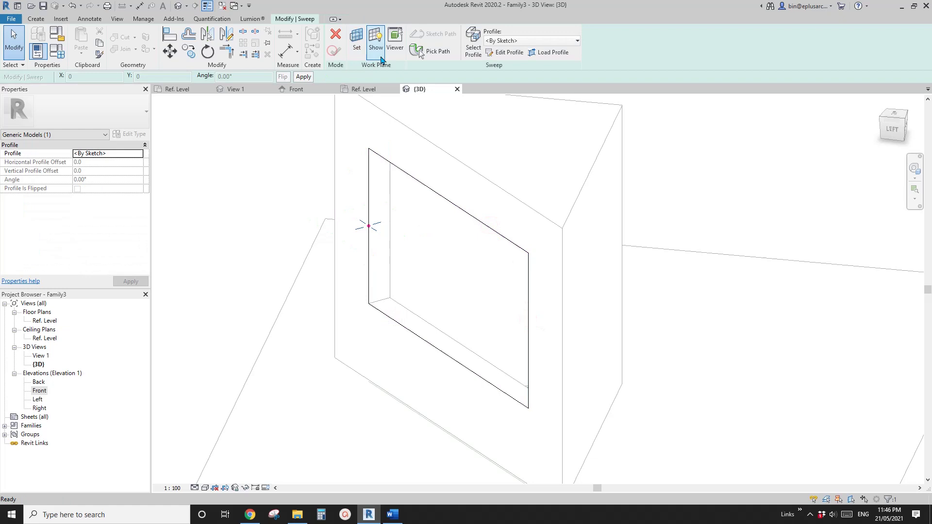
Sketch a rectangular sweep profile about 70 by 35 mm just inside the opening, next to the path's profile plane origin.
click(504, 53)
click(365, 33)
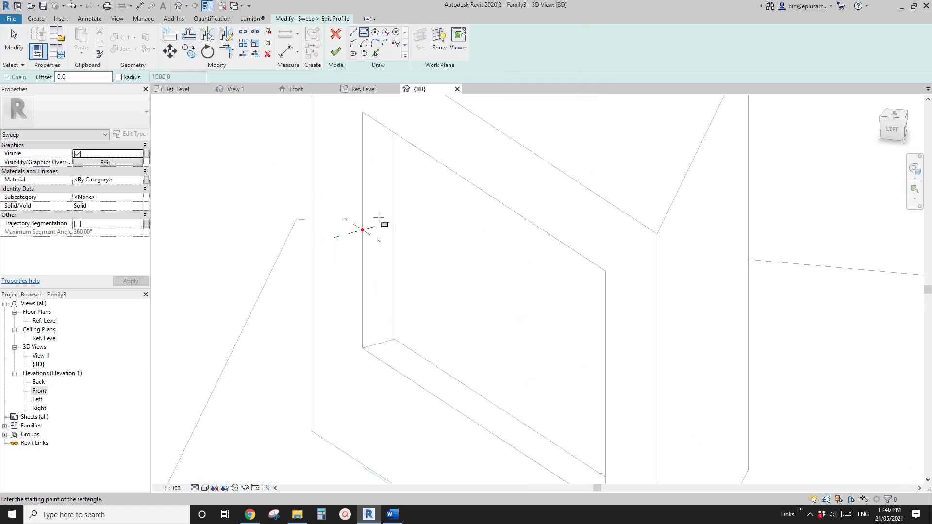
scroll(374, 240, up, 4)
click(363, 238)
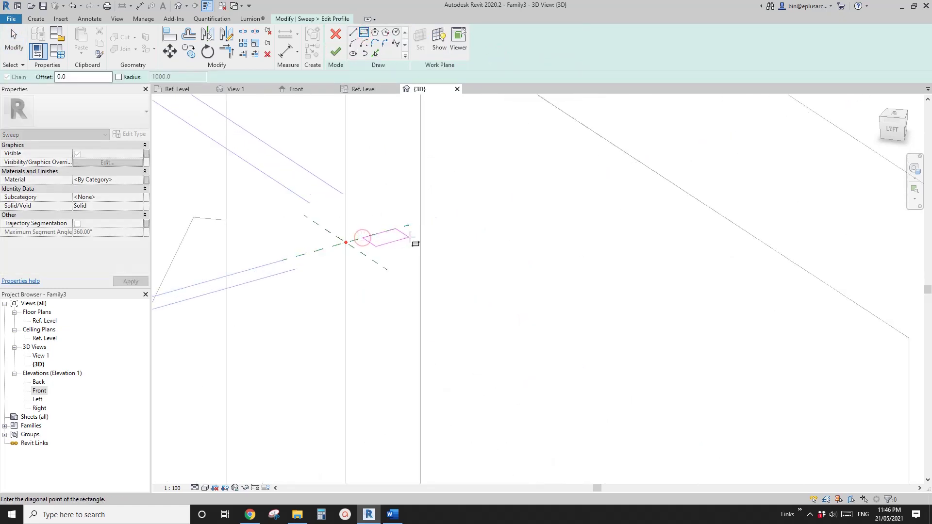
middle_drag(410, 236, 442, 248)
scroll(416, 240, up, 2)
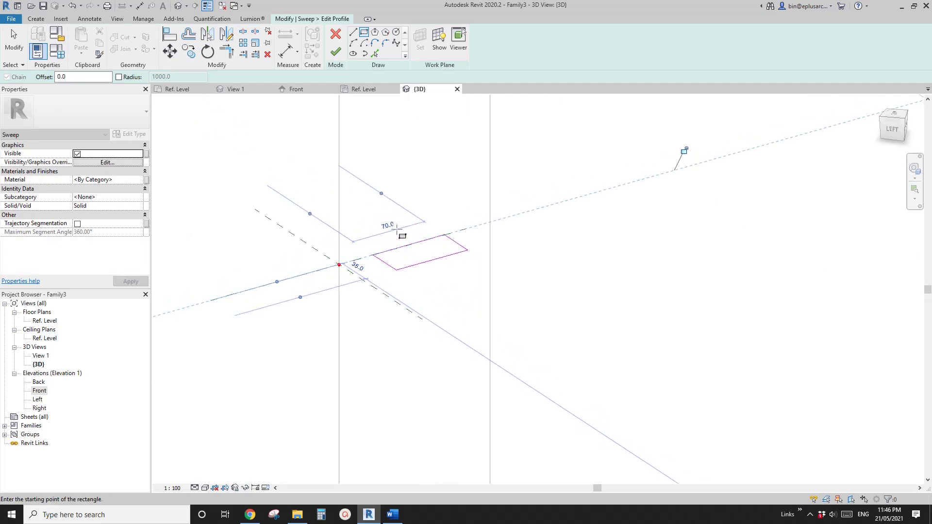
Resize the rectangular sweep profile to 100 mm long and 45 mm wide.
click(389, 227)
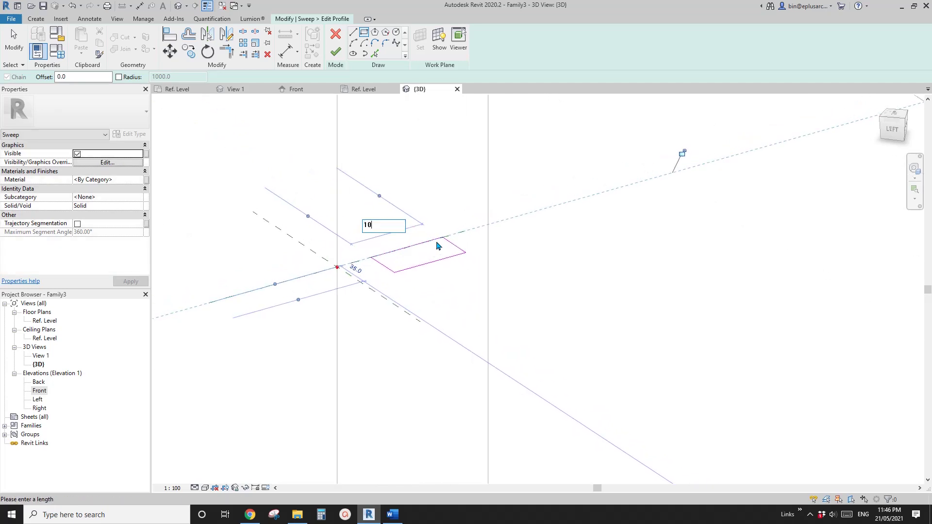
text(10)
key(Return)
key(Escape)
key(Escape)
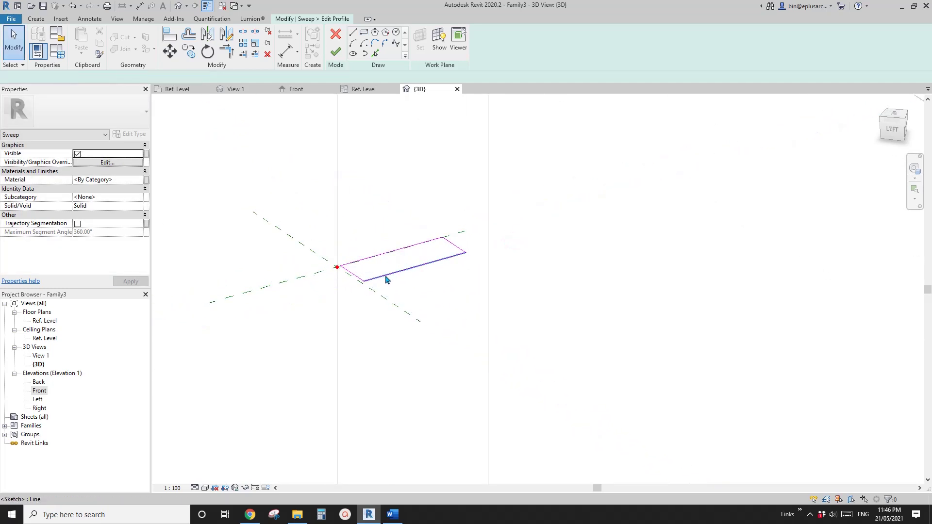
click(387, 280)
click(342, 275)
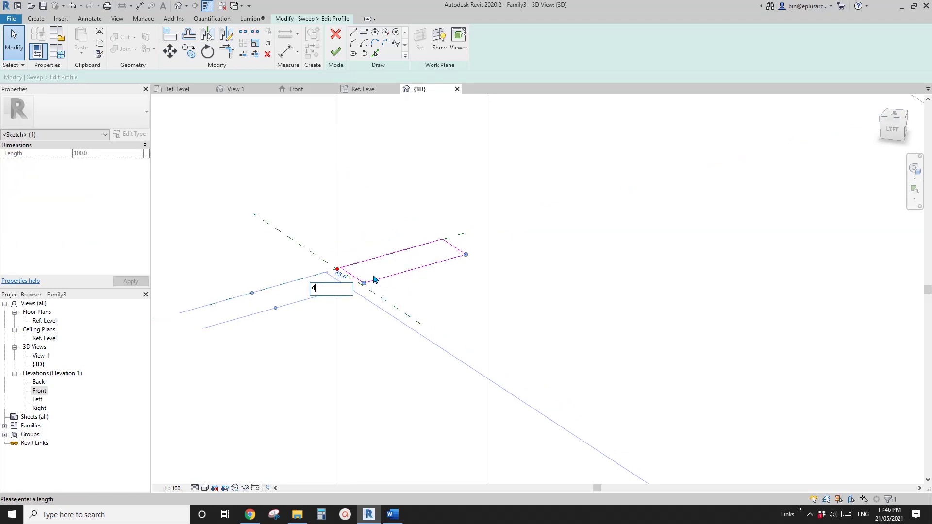
text(45)
key(Return)
click(462, 208)
Try to nudge the whole profile rectangle away from the path origin, and undo the nudge.
key(Tab)
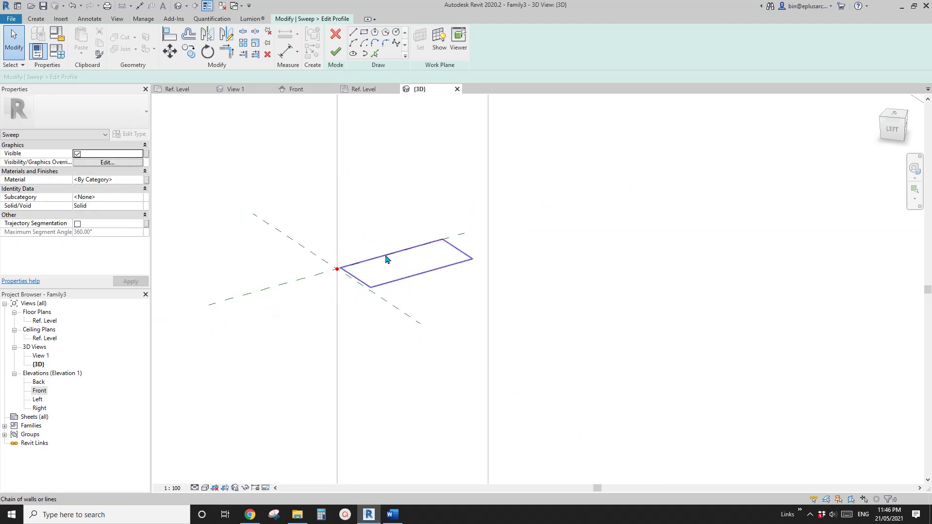
click(386, 255)
middle_drag(469, 252, 460, 259)
key(Right)
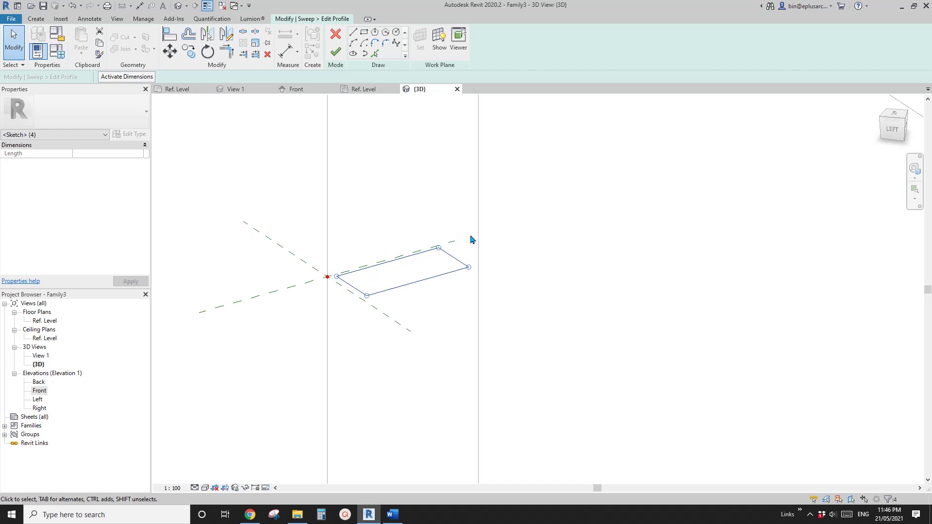
key(ctrl+z)
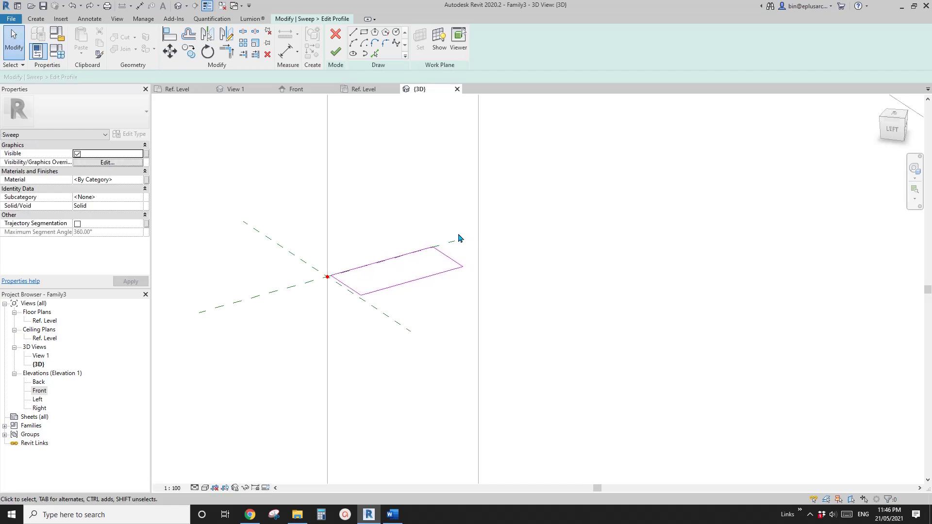
Shift the sweep profile's two short edges further from the path origin, keeping the rectangle 100 mm long.
scroll(395, 276, up, 2)
scroll(304, 283, up, 3)
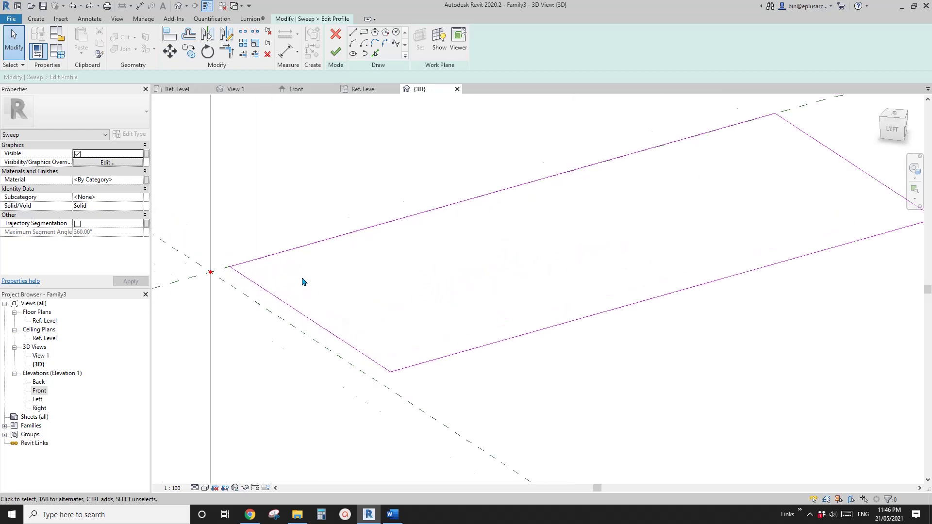
scroll(309, 280, down, 2)
scroll(309, 284, down, 2)
click(317, 274)
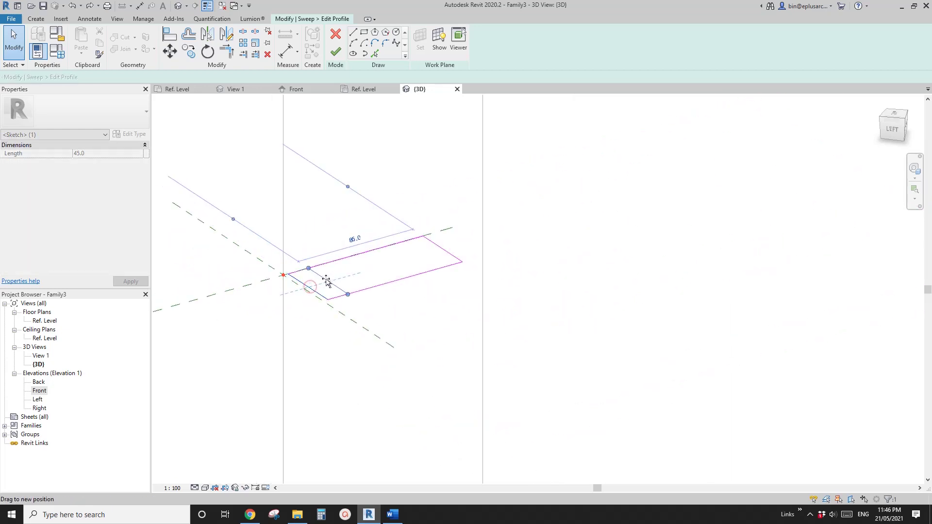
drag(441, 248, 460, 242)
scroll(405, 241, down, 1)
shift+middle_drag(453, 265, 422, 281)
scroll(393, 273, down, 7)
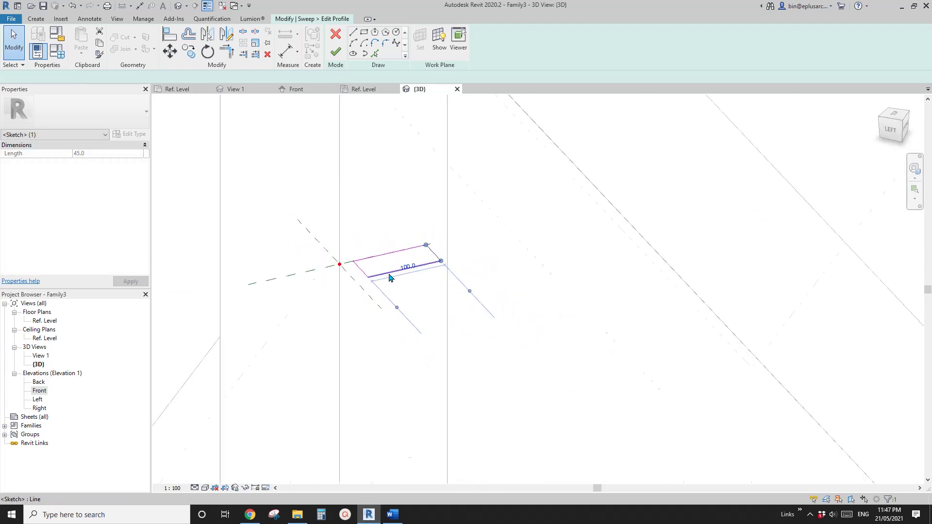
Finish the profile sketch and complete the sweep as the window frame around the rectangular opening.
click(463, 296)
scroll(430, 253, down, 2)
click(336, 52)
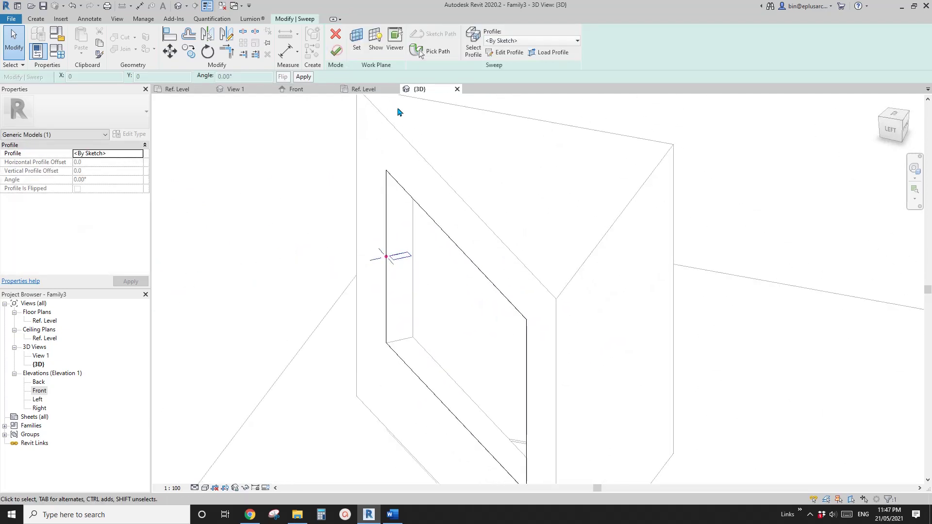
click(335, 52)
shift+middle_drag(610, 194, 481, 297)
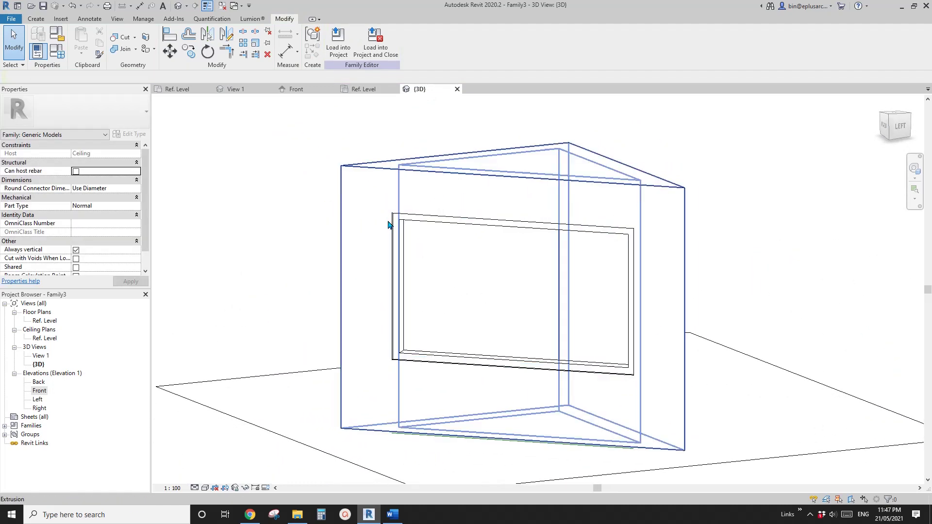
shift+middle_drag(533, 276, 510, 357)
scroll(467, 323, up, 2)
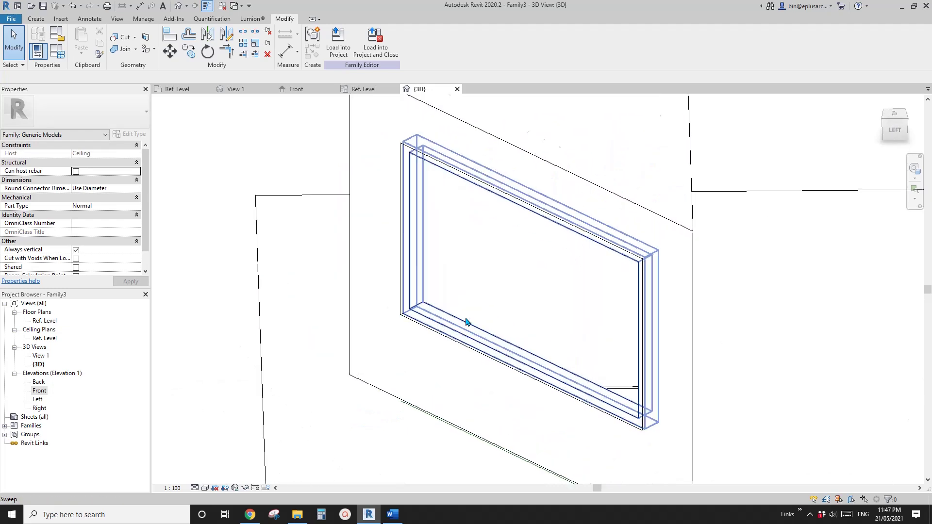
middle_drag(468, 322, 453, 342)
middle_drag(376, 293, 404, 215)
scroll(408, 299, down, 1)
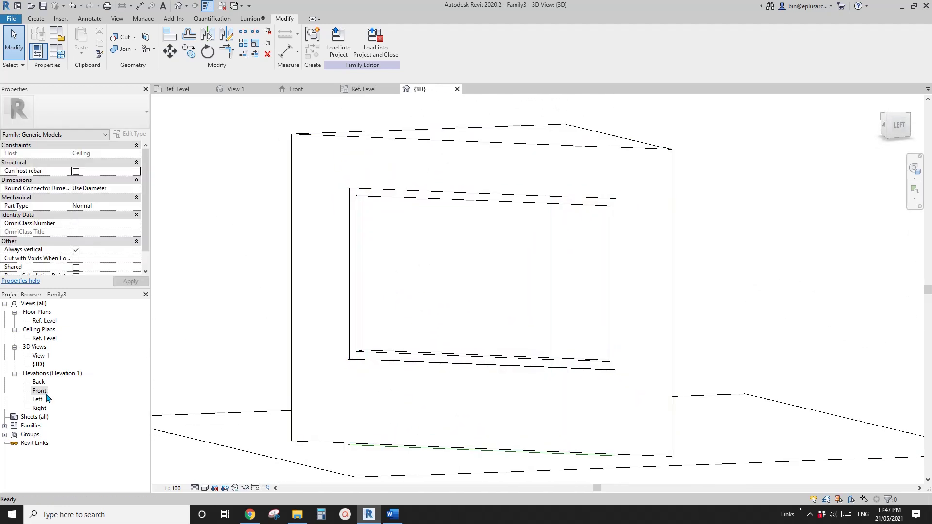
middle_drag(391, 318, 361, 324)
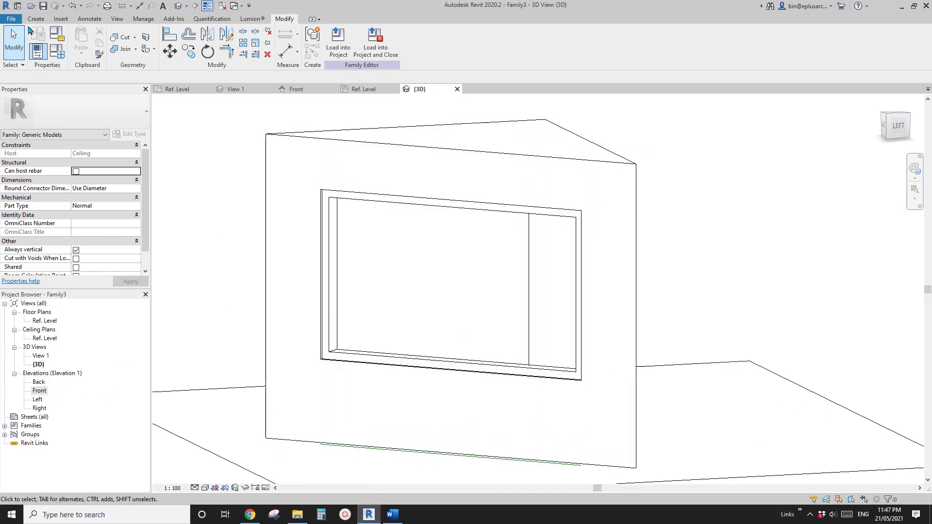
Start a new extrusion and set its work plane by picking the front face of the swept window frame.
click(36, 19)
click(83, 42)
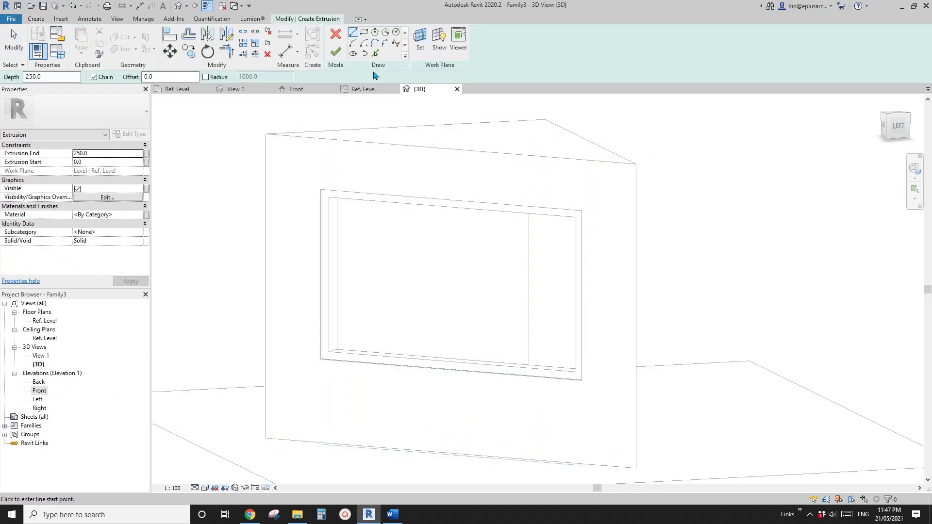
click(420, 39)
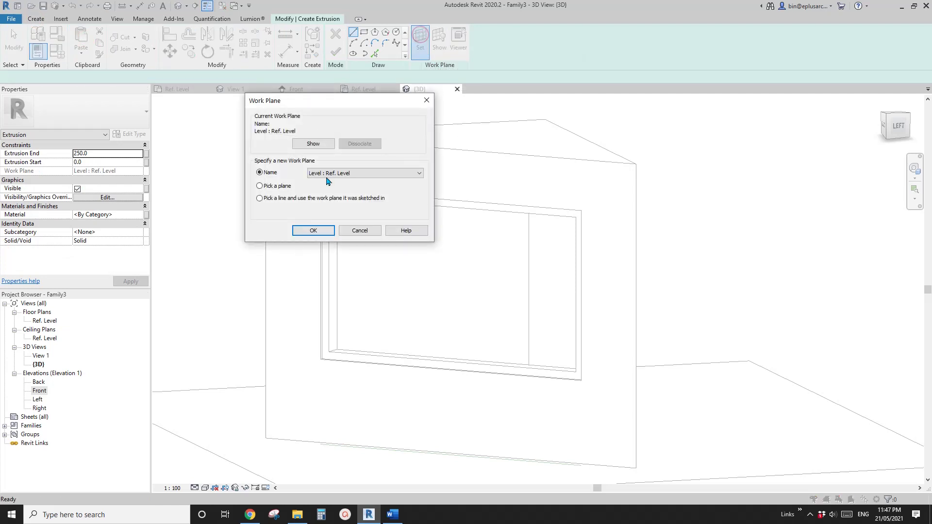
click(313, 231)
scroll(326, 277, up, 3)
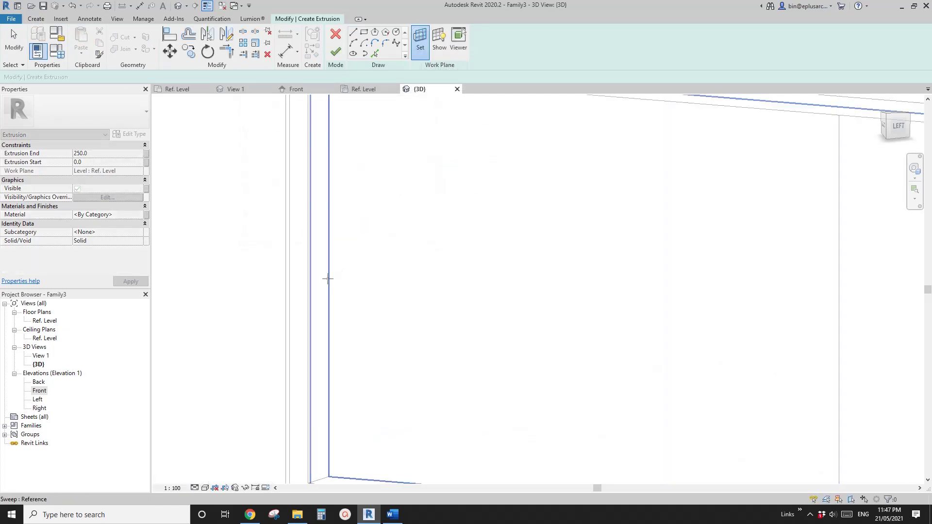
scroll(306, 278, down, 2)
scroll(306, 277, up, 3)
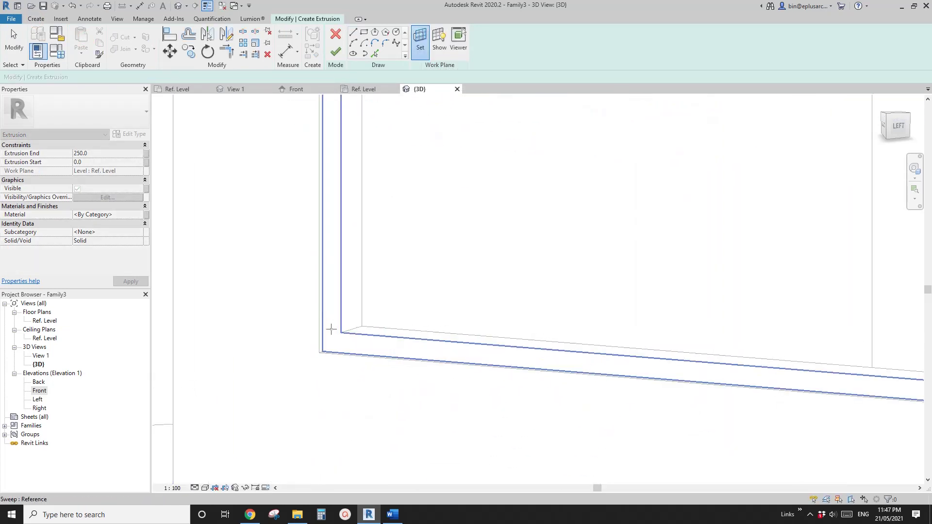
click(359, 340)
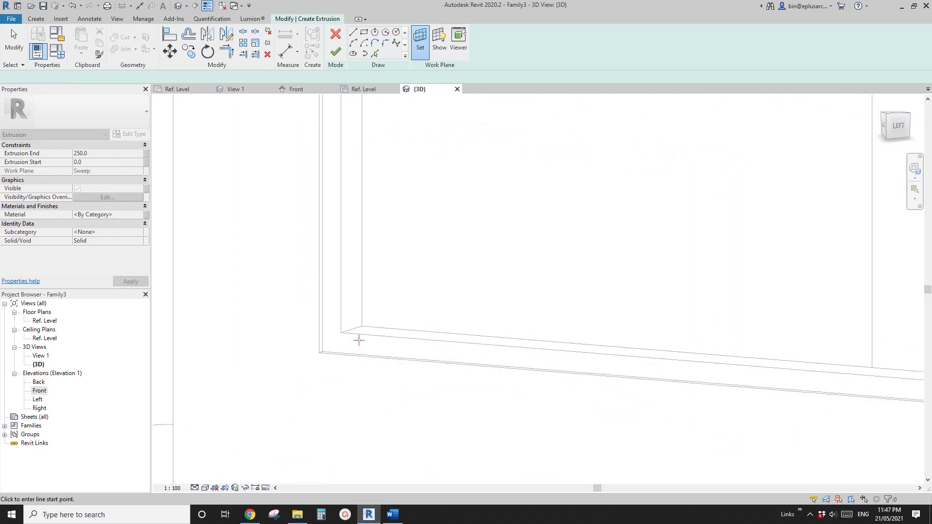
Pick the frame's whole inner edge loop as a locked extrusion sketch and set the material to Glass.
scroll(358, 337, down, 5)
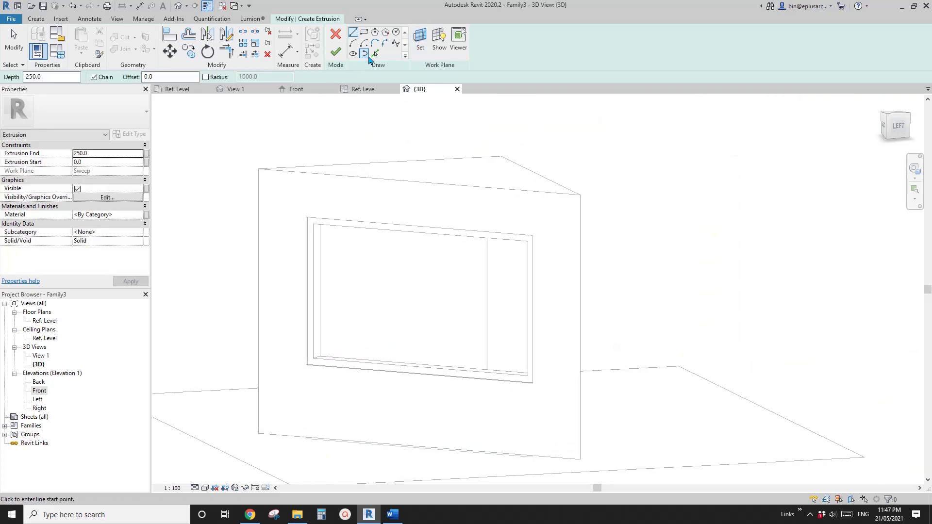
click(374, 53)
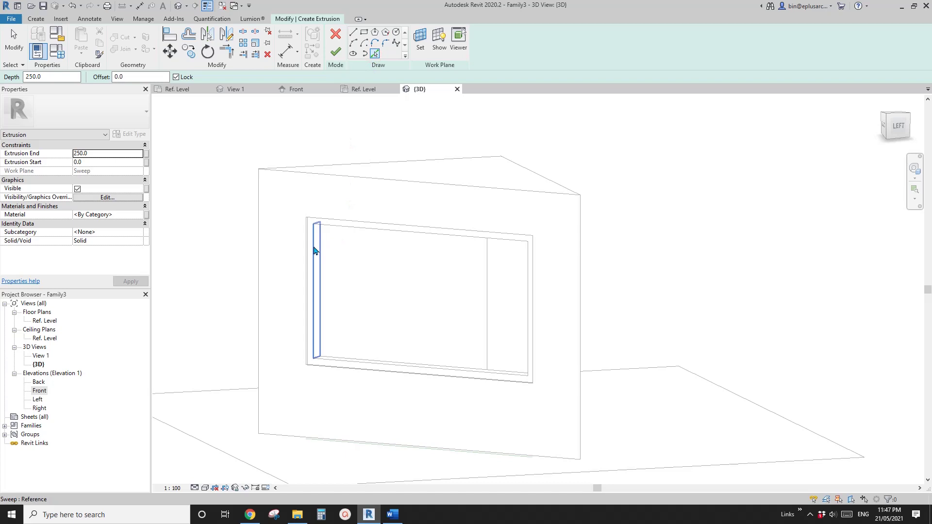
key(Tab)
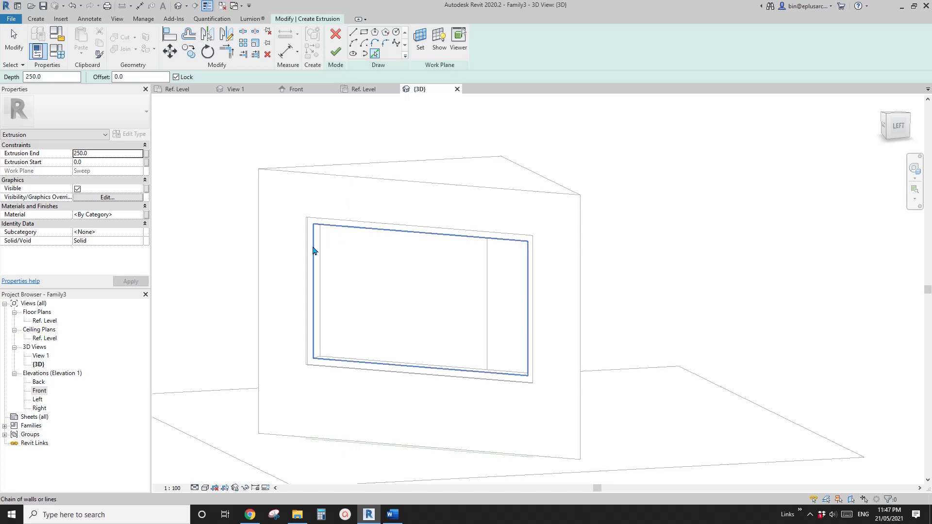
click(313, 250)
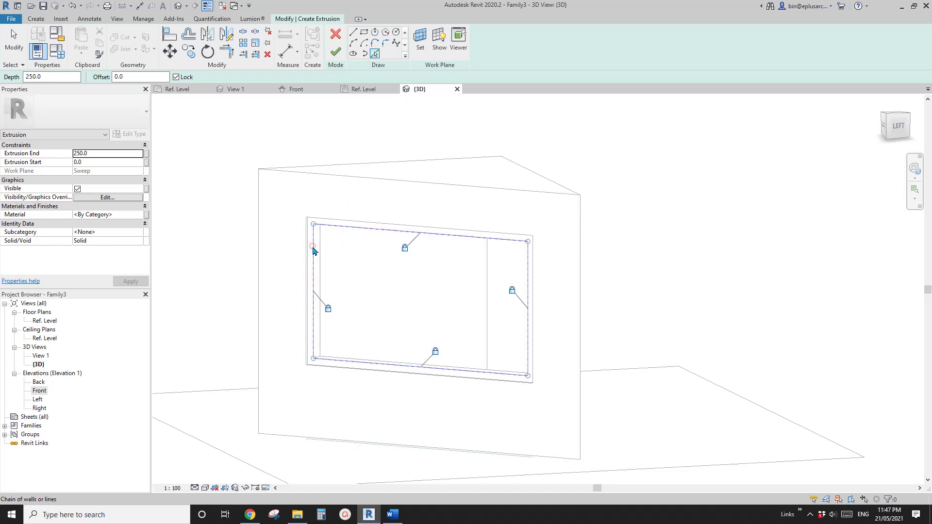
click(126, 215)
text(gl)
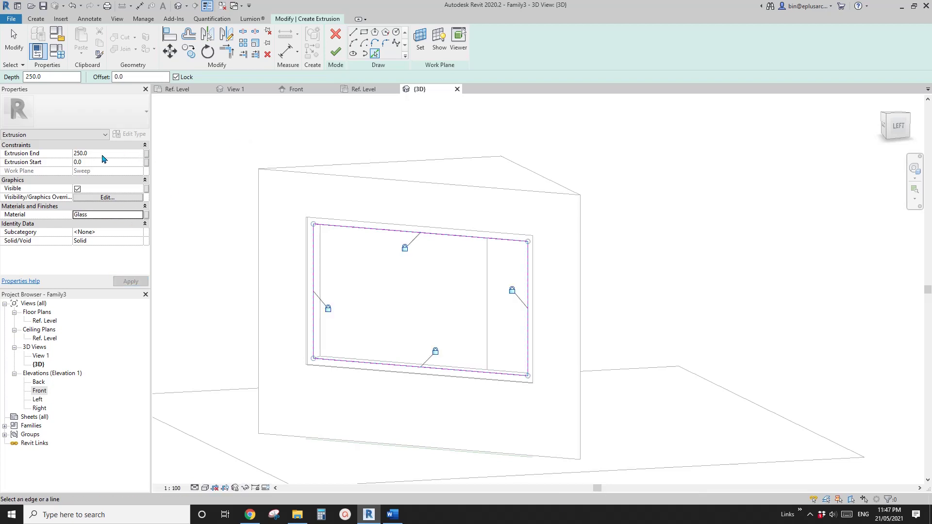
Set the extrusion end to 45 mm and start to 55 mm, and finish the glass pane.
shift+middle_drag(369, 275, 362, 335)
scroll(351, 334, up, 4)
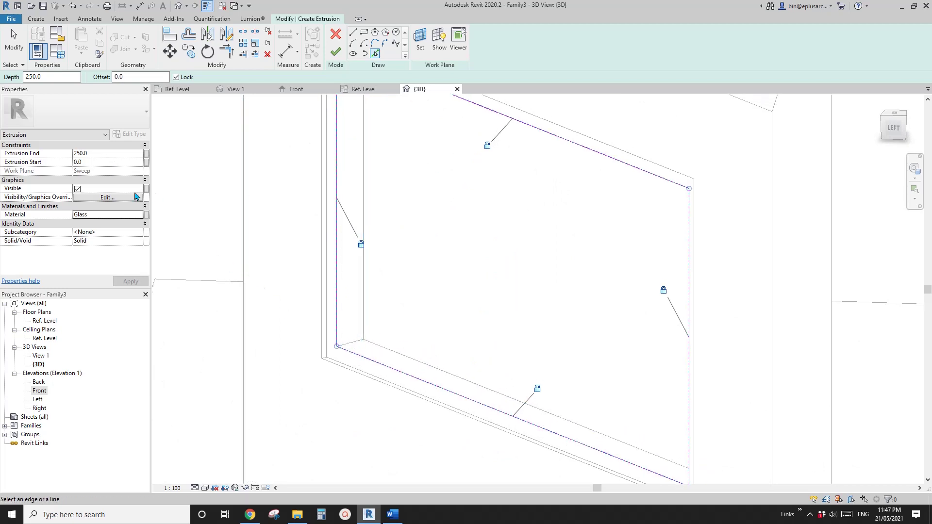
click(107, 156)
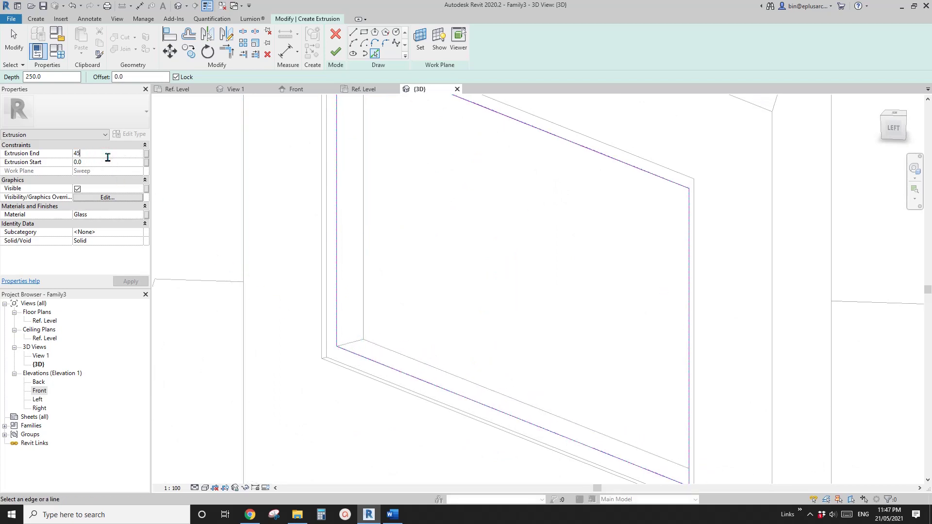
key(Return)
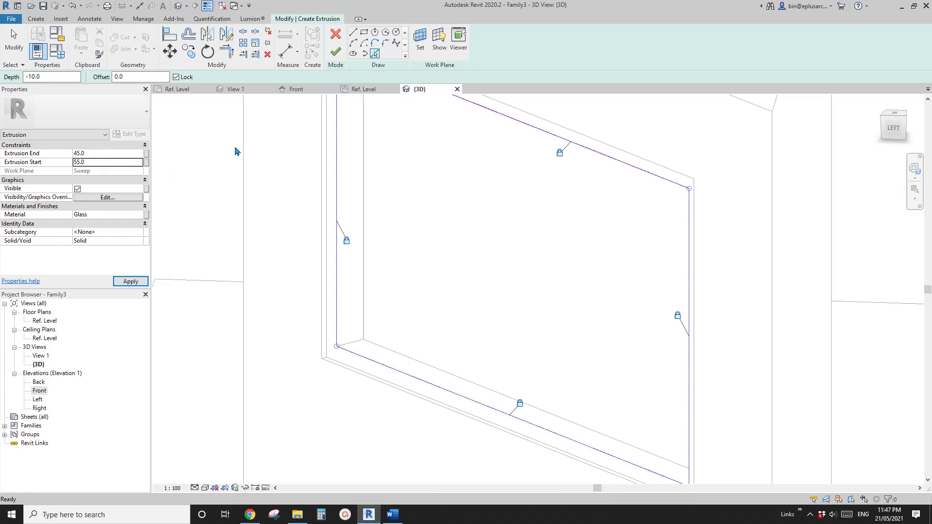
click(335, 52)
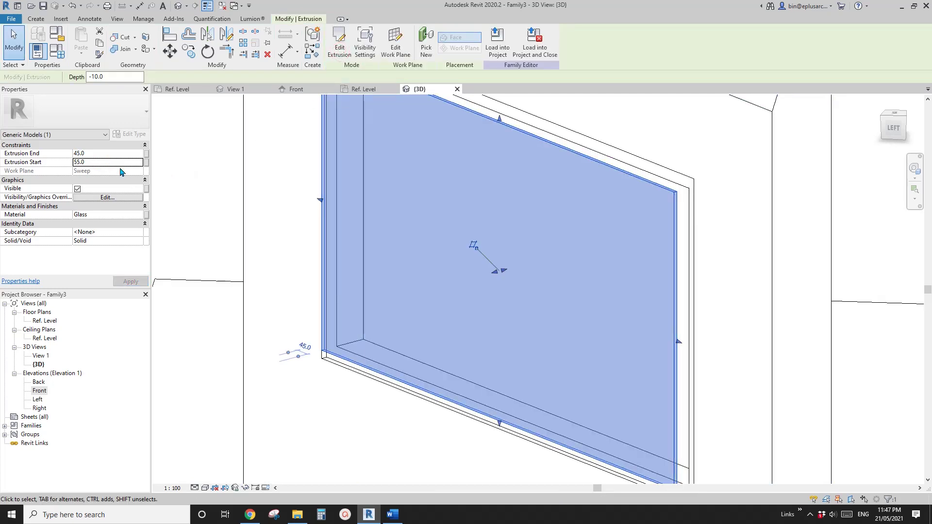
Set the glass pane's extrusion end to -45 mm and start to -55 mm so it sits inside the frame, and check its depth.
click(107, 153)
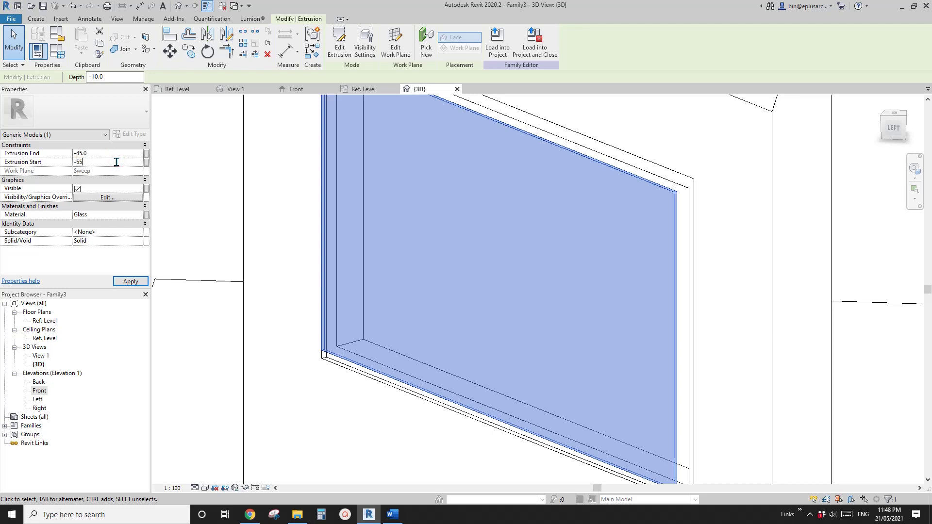
key(Escape)
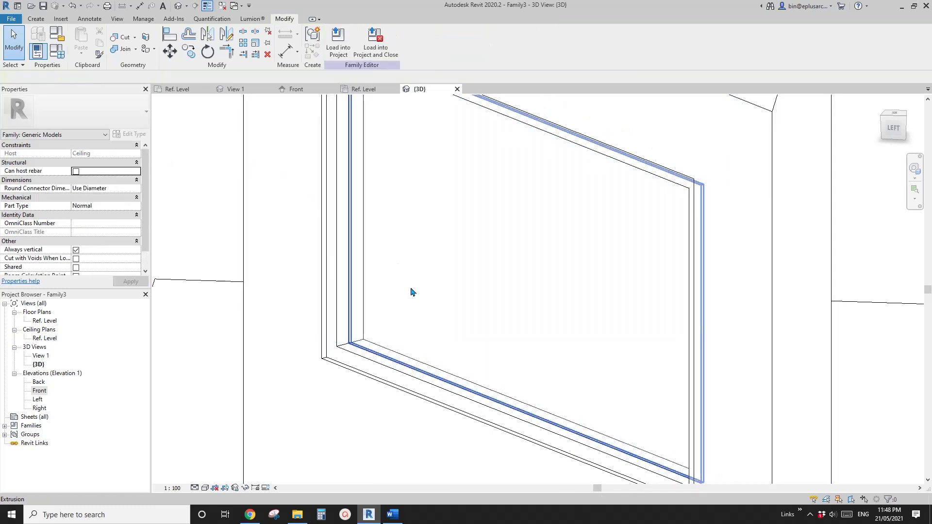
shift+middle_drag(412, 291, 362, 325)
scroll(397, 291, up, 1)
scroll(350, 294, down, 1)
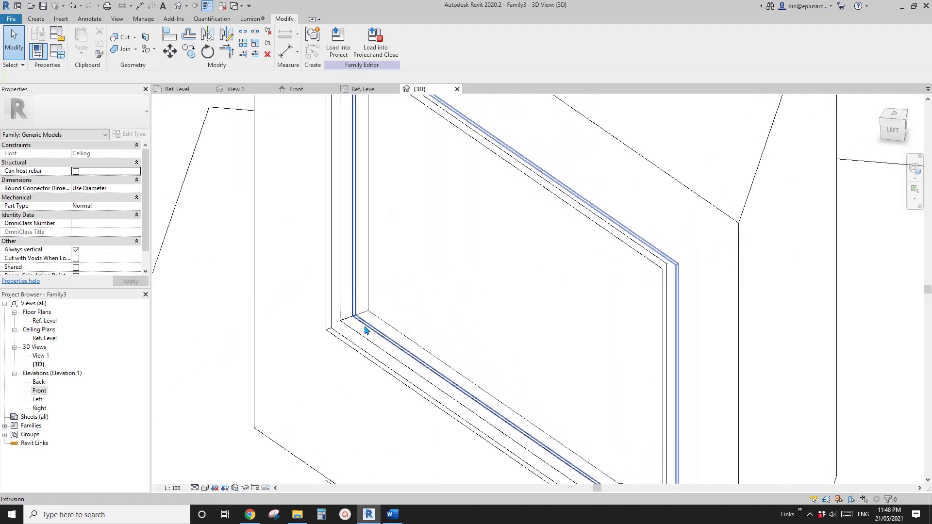
scroll(365, 330, down, 2)
scroll(344, 327, up, 2)
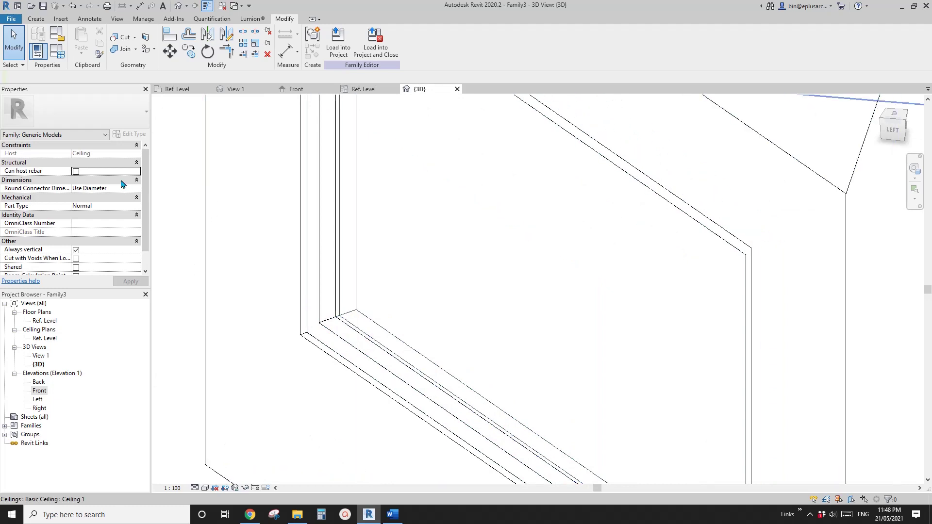
click(336, 253)
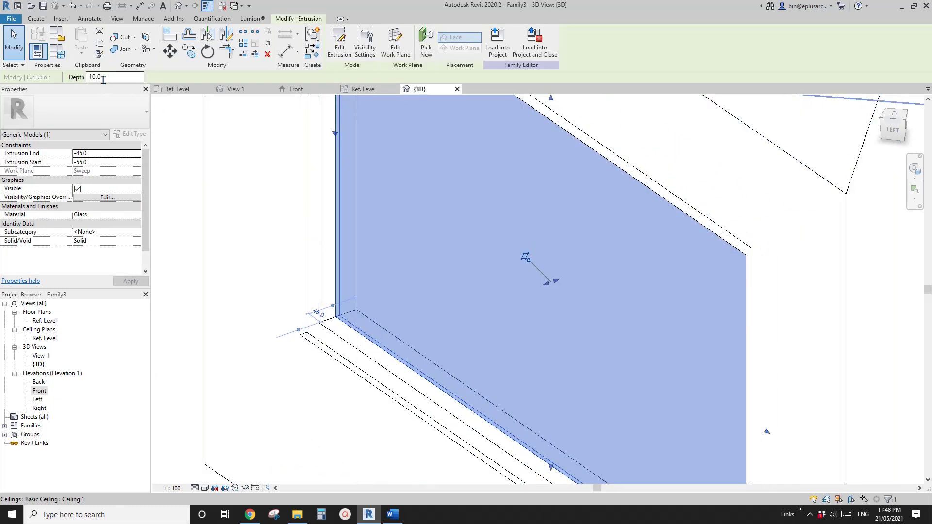
scroll(371, 208, down, 5)
key(Escape)
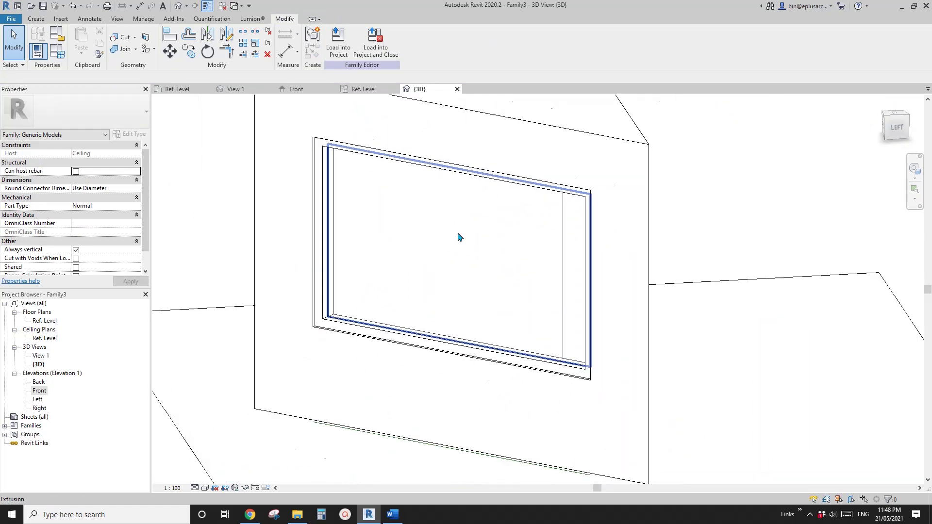
Display the 3D view shaded and compare the skylight with the Australian Islamic Centre photo in Chrome, then return to Revit.
mouse_move(457, 234)
shift+middle_down()
mouse_move(434, 223)
mouse_move(682, 241)
mouse_move(707, 233)
mouse_move(711, 173)
mouse_move(661, 175)
mouse_move(460, 140)
mouse_move(426, 250)
mouse_move(672, 290)
mouse_move(557, 312)
mouse_move(531, 270)
mouse_move(378, 238)
mouse_move(322, 208)
mouse_move(640, 229)
mouse_move(634, 200)
mouse_move(636, 231)
shift+middle_up()
key(s)
key(d)
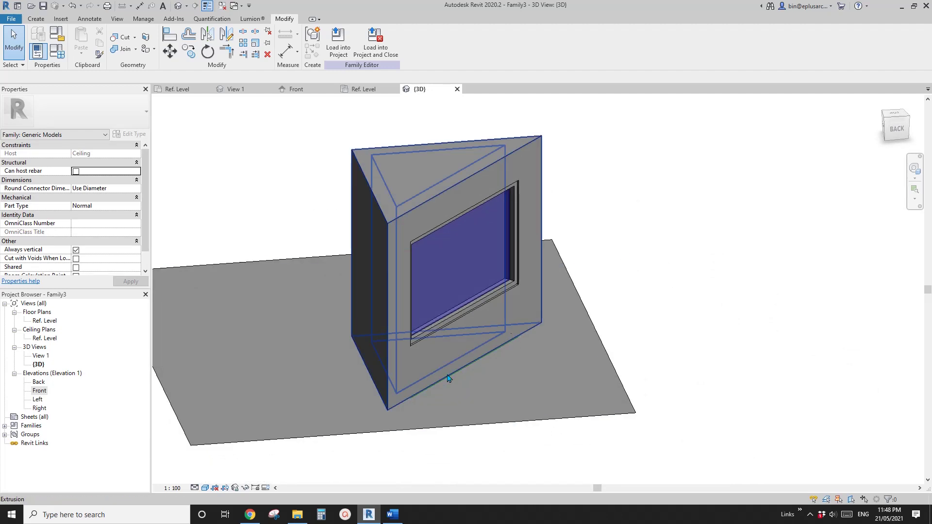
click(250, 515)
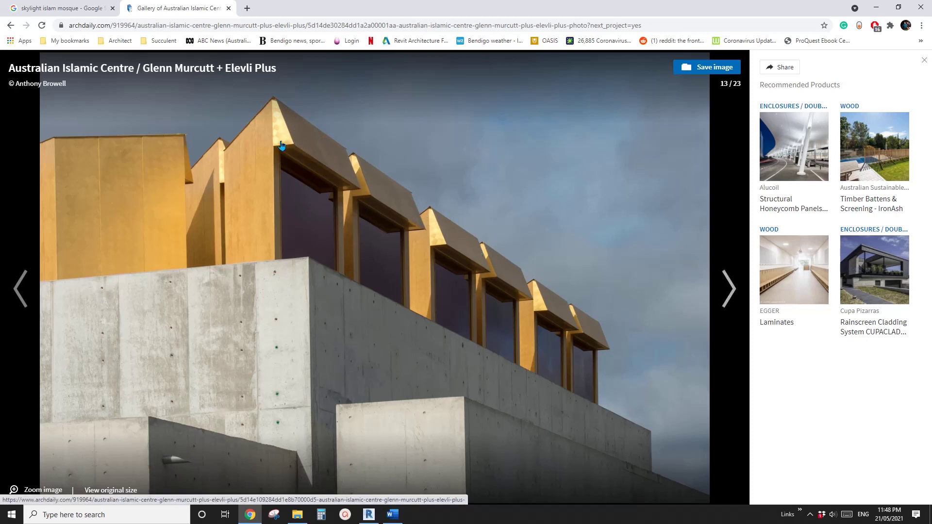
click(369, 515)
shift+middle_drag(437, 343, 424, 354)
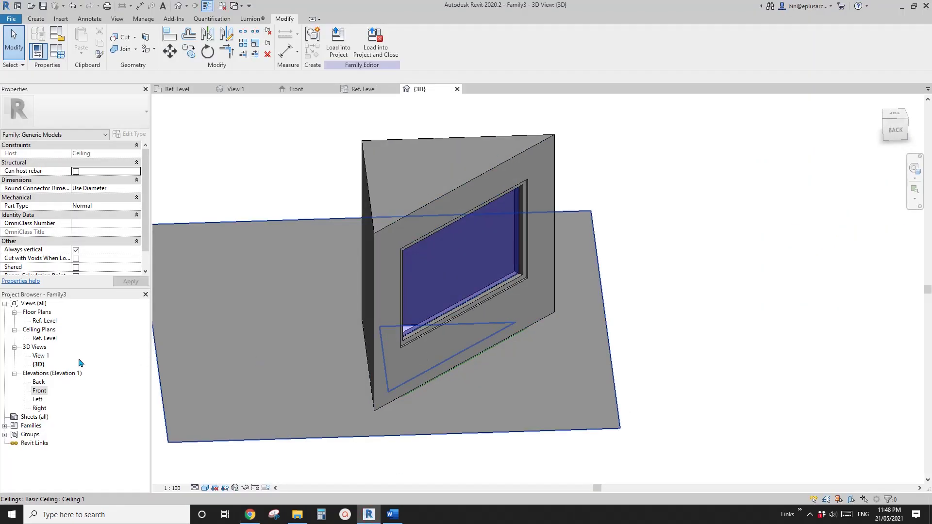
Open the Ref. Level ceiling plan and temporarily hide the glass pane and window frame, leaving only the reference geometry.
double_click(43, 338)
scroll(479, 281, up, 2)
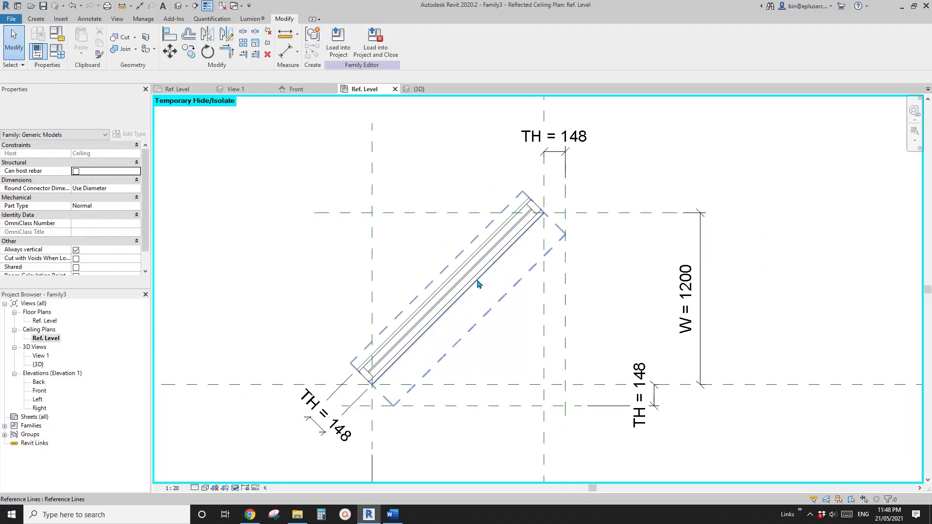
click(516, 229)
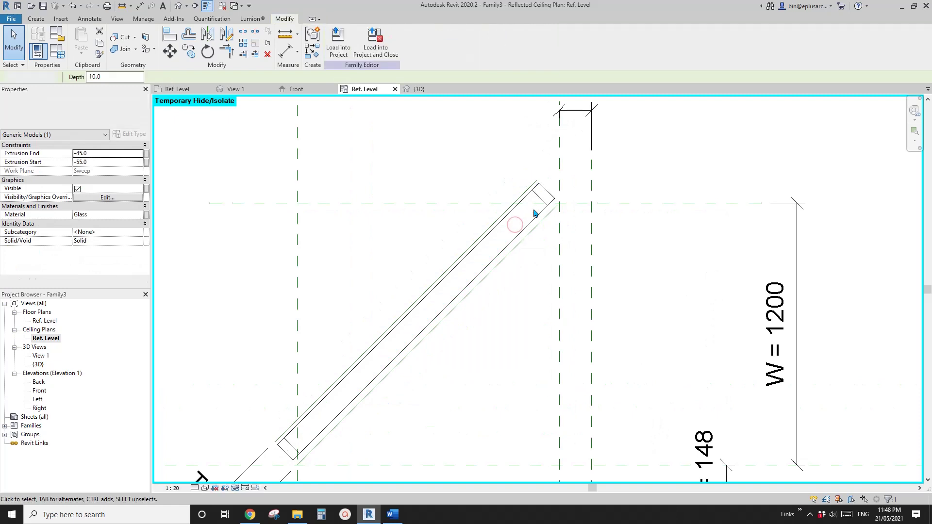
click(542, 194)
key(Escape)
scroll(497, 248, down, 2)
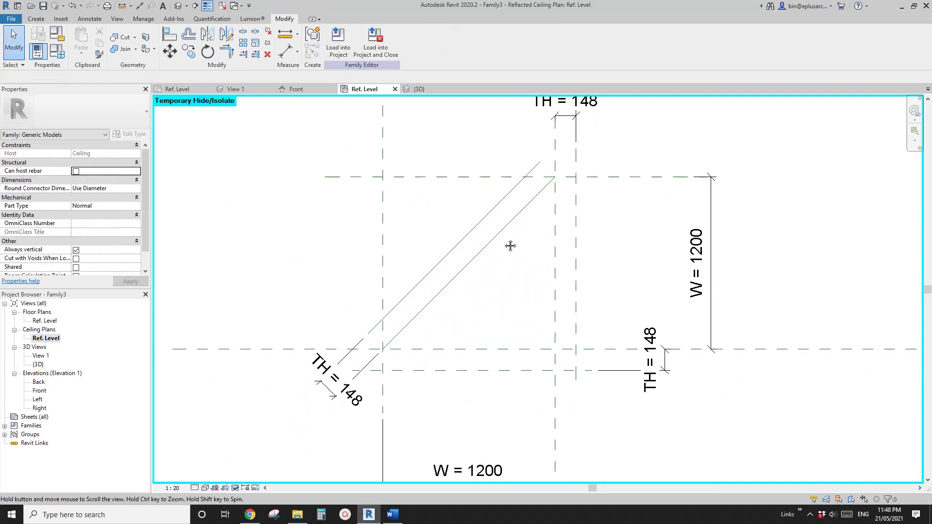
middle_drag(452, 281, 454, 290)
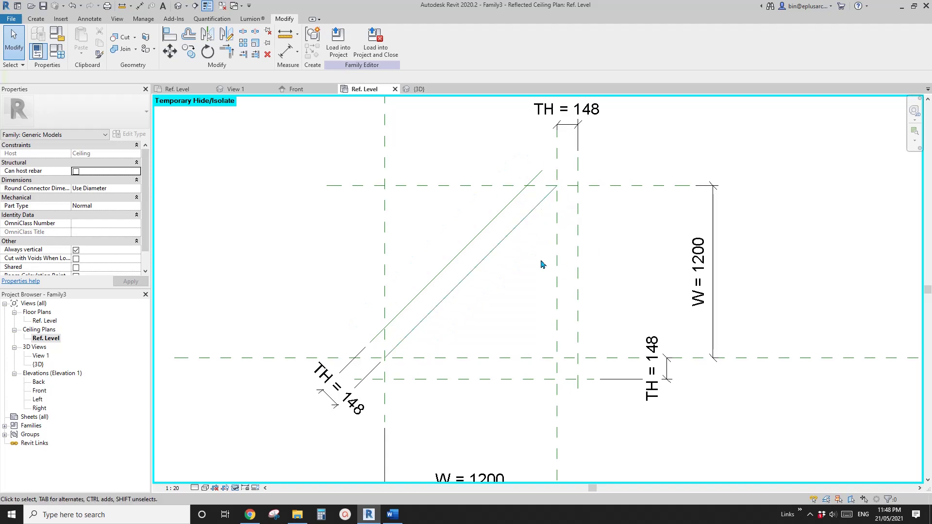
Start a solid blend and trace its base boundary's first edge from the outer diagonal reference line, locking it to that line.
middle_drag(540, 260, 546, 273)
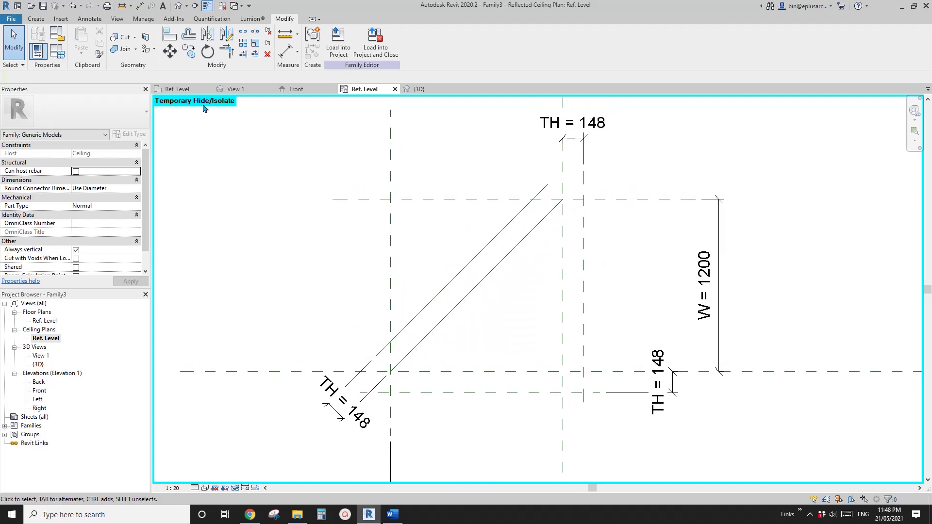
click(37, 19)
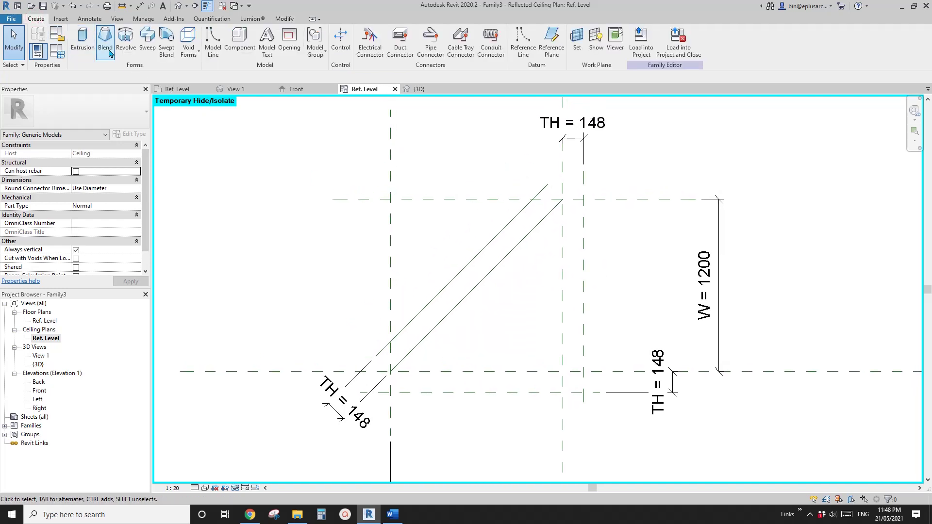
click(108, 45)
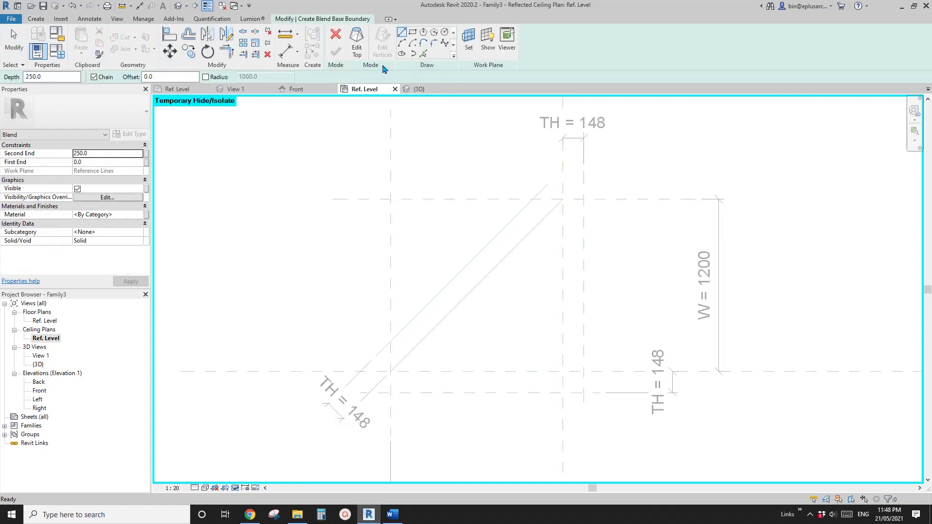
middle_drag(490, 211, 487, 218)
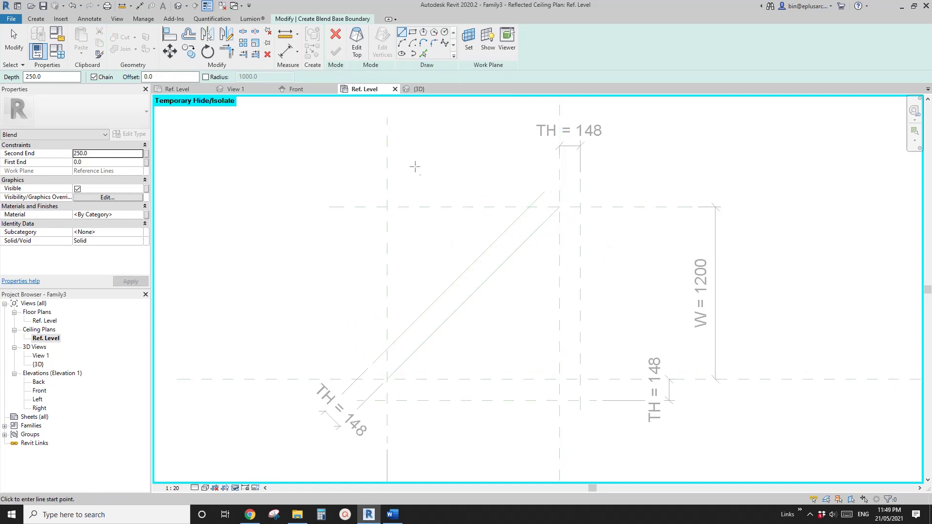
click(422, 55)
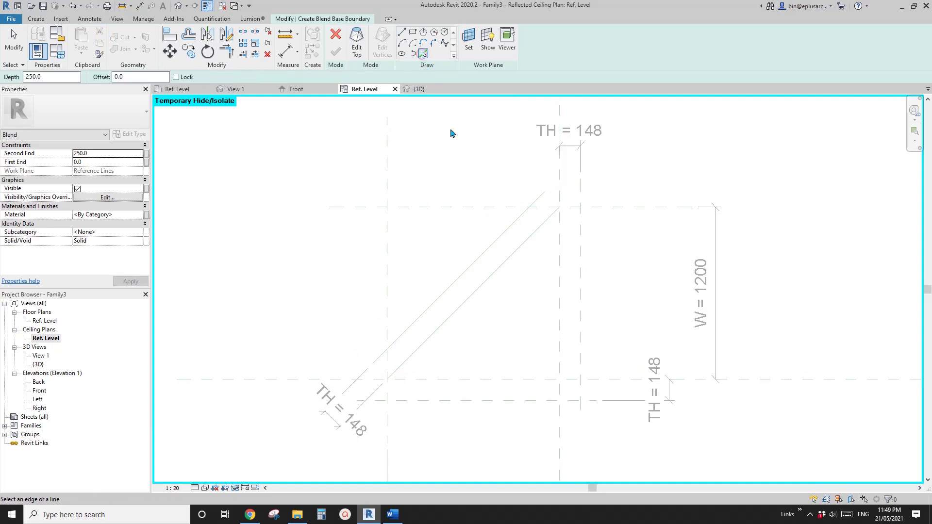
click(506, 234)
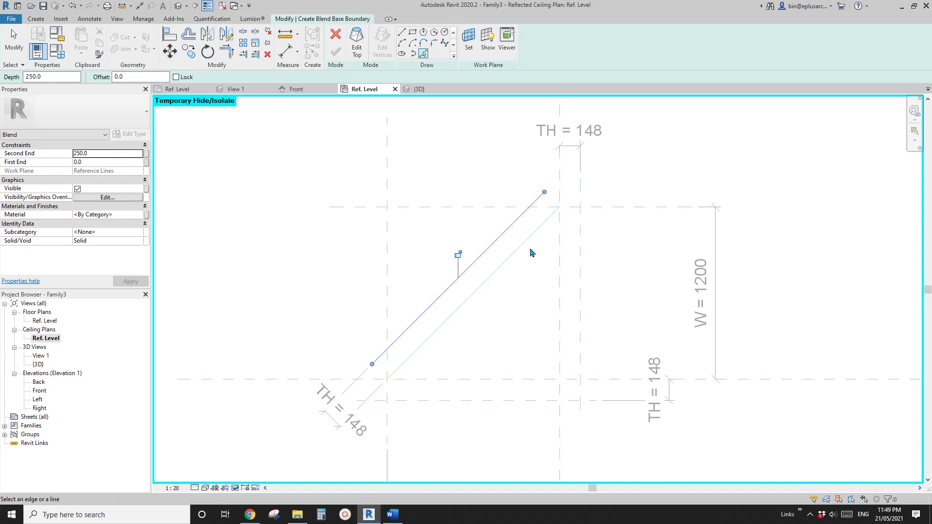
click(459, 254)
middle_drag(414, 256, 411, 267)
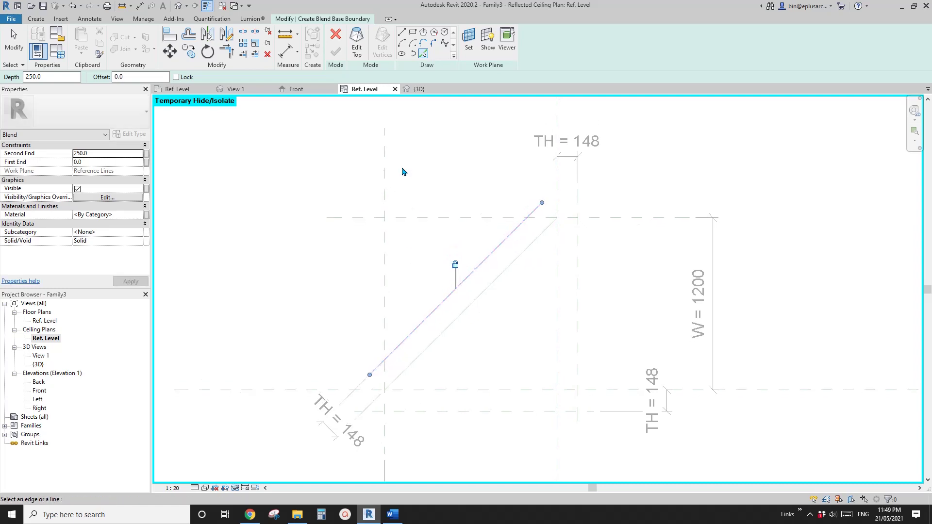
Start the next base boundary line where the outer diagonal's extension meets the outer vertical reference plane.
click(402, 34)
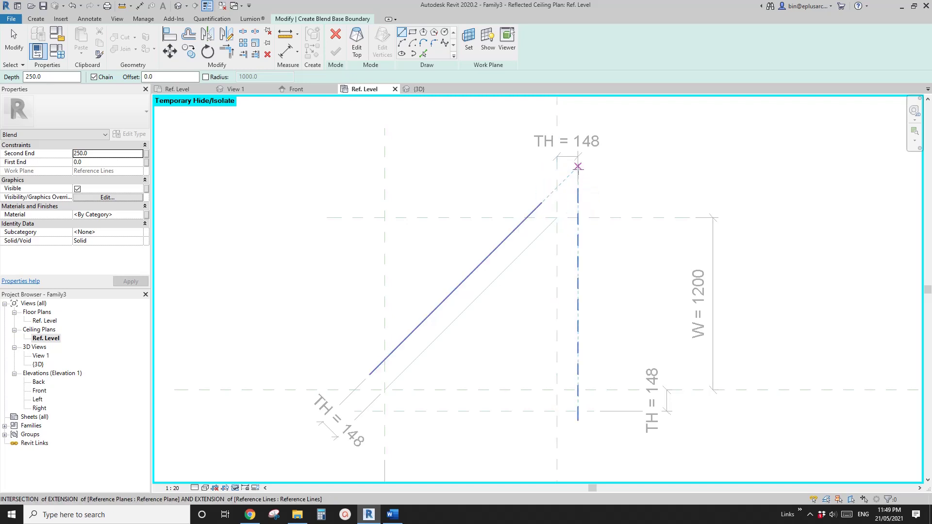
click(578, 166)
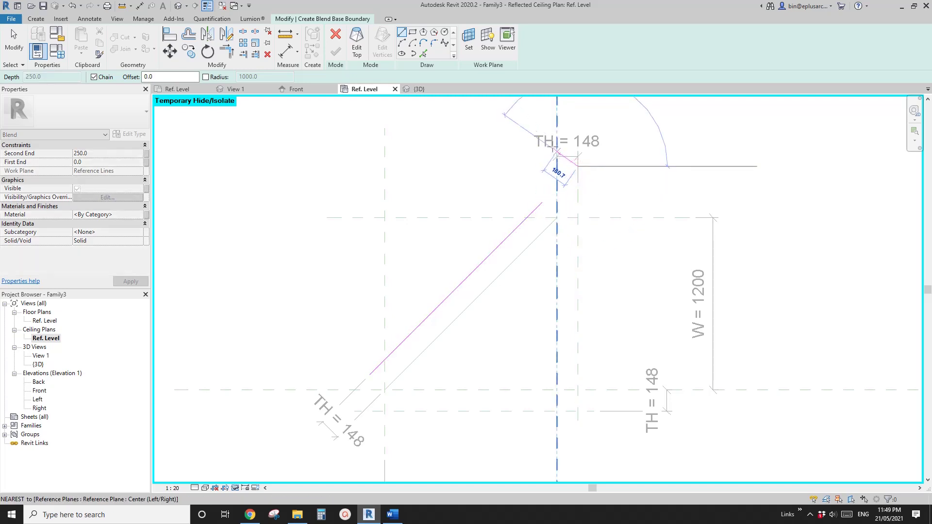
Sketch the blend base boundary's 380 mm end line at 45°, its long outer side parallel to the diagonal, and the opposite end line.
click(539, 128)
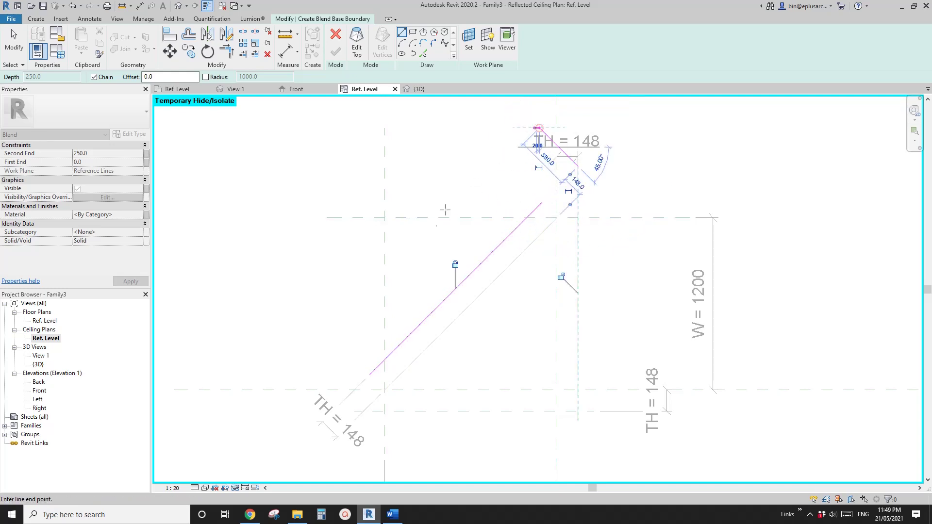
scroll(439, 243, down, 3)
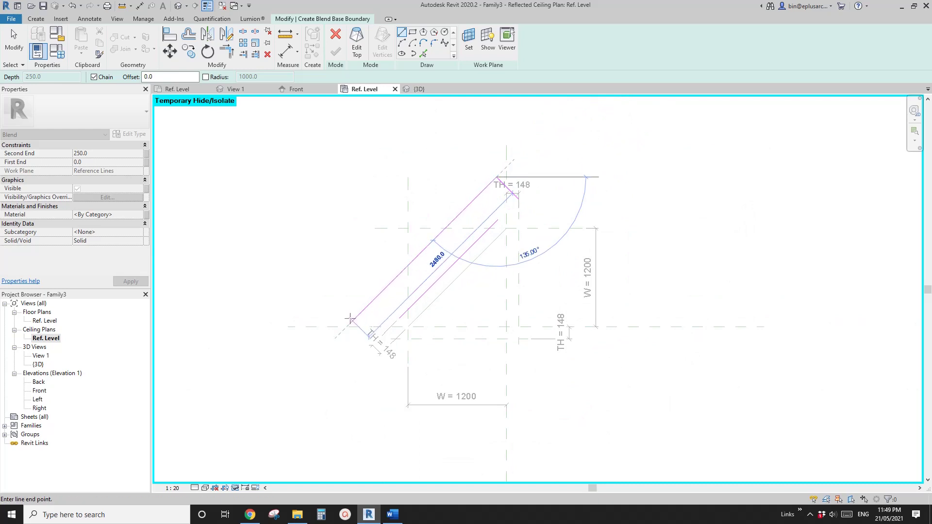
key(Escape)
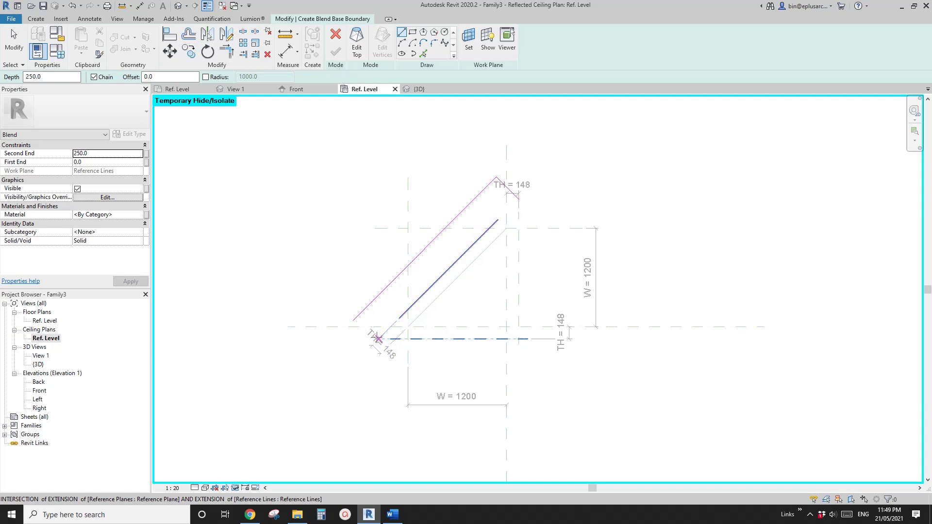
click(378, 339)
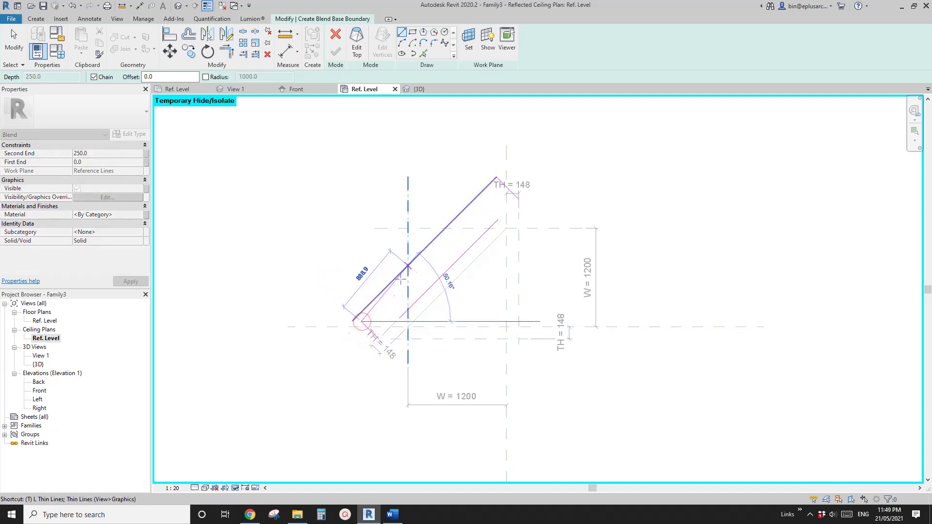
Trim the base boundary lines to their corners so they form a closed diagonal rectangle.
key(r)
click(369, 329)
click(364, 310)
click(365, 327)
click(410, 306)
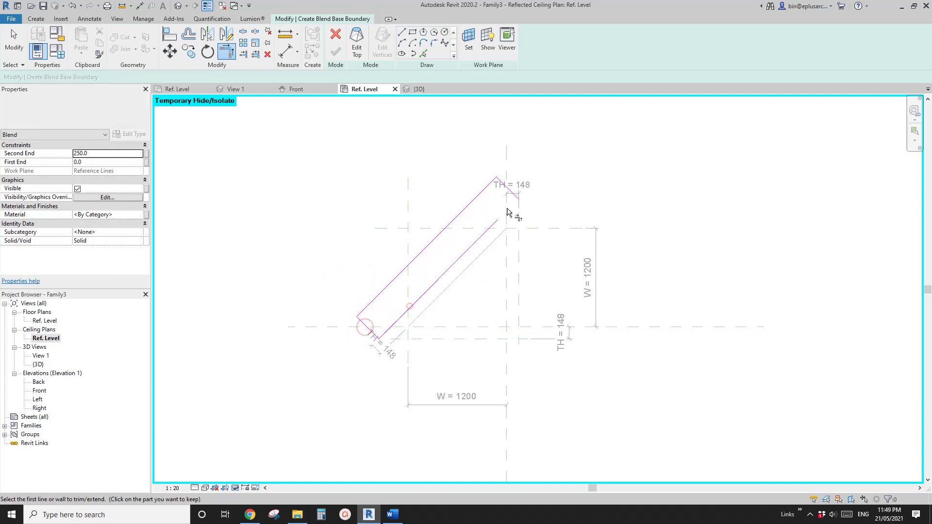
click(495, 222)
click(512, 193)
key(Escape)
Add an aligned dimension between the two long sides of the base boundary.
scroll(474, 226, up, 1)
middle_drag(475, 225, 469, 236)
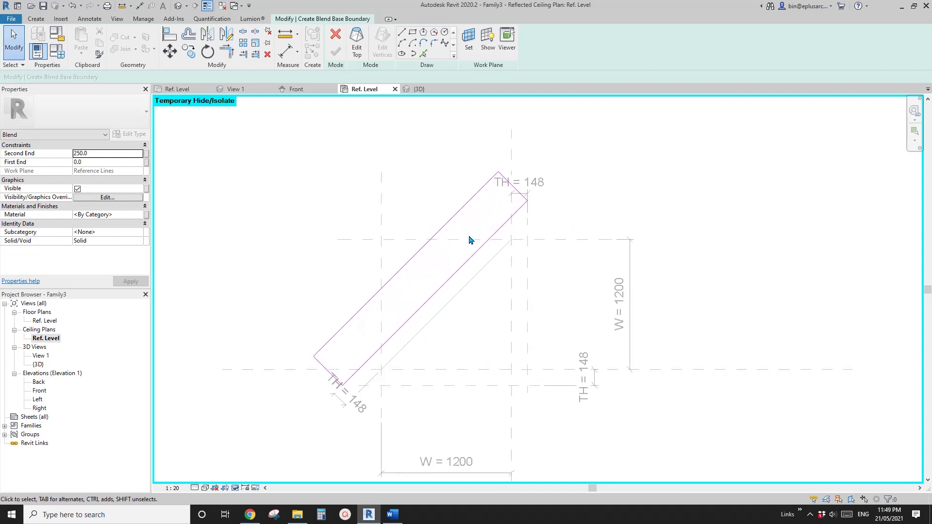
scroll(481, 236, up, 1)
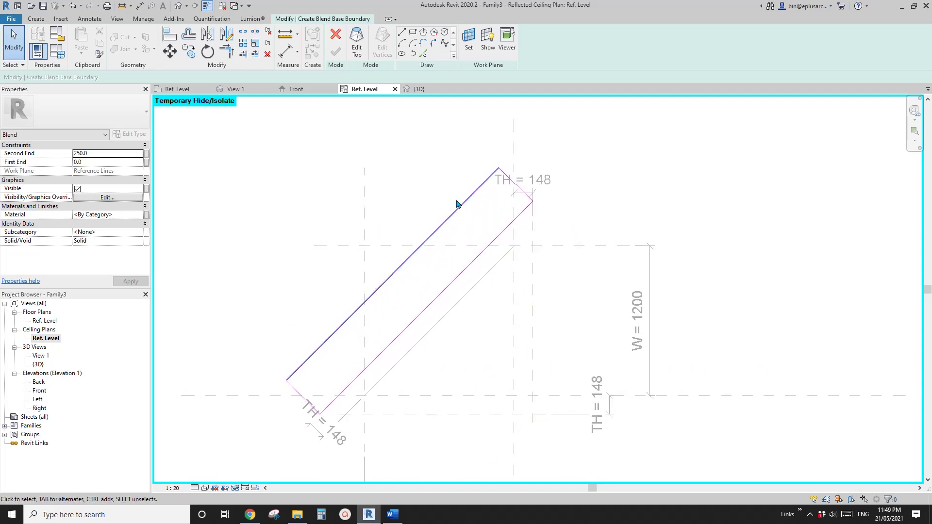
middle_drag(440, 230, 429, 228)
key(d)
key(i)
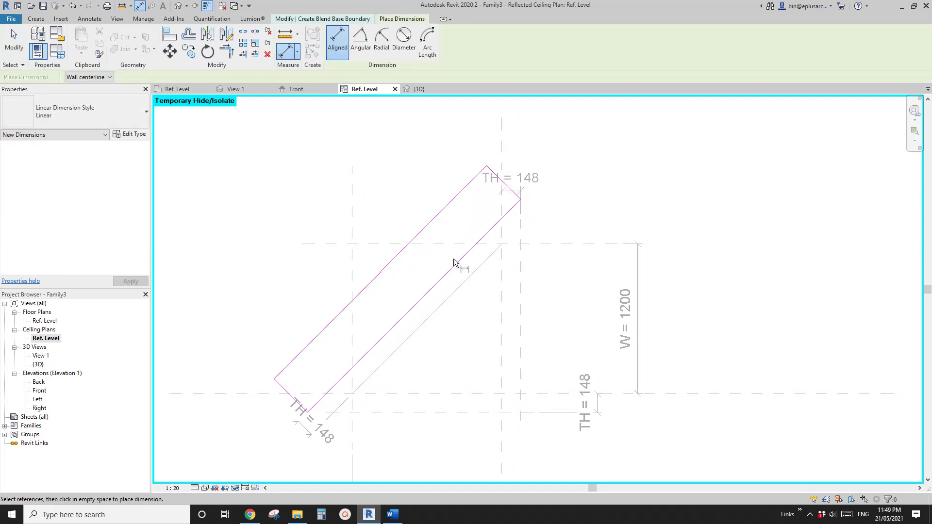
click(439, 220)
click(479, 242)
click(479, 216)
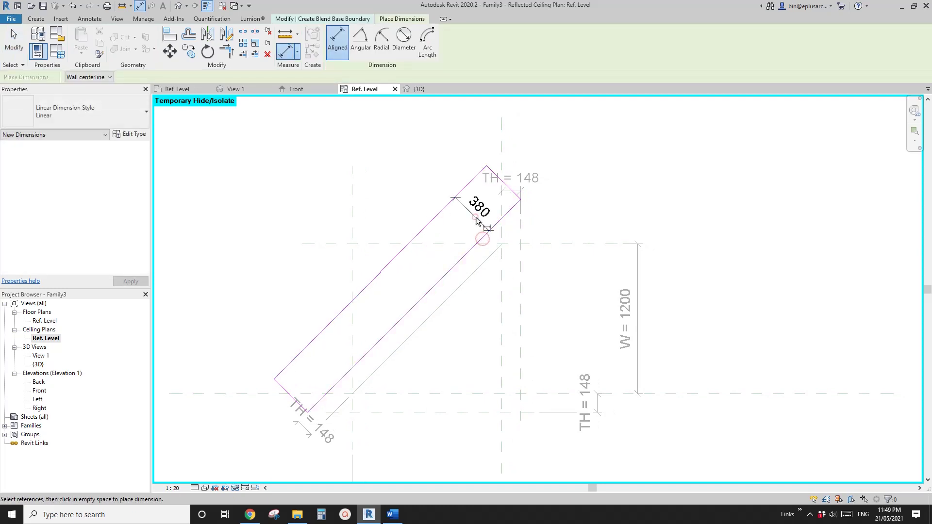
Label the base boundary's width dimension with a new family type parameter named W3.
key(Escape)
key(Escape)
click(477, 207)
click(431, 42)
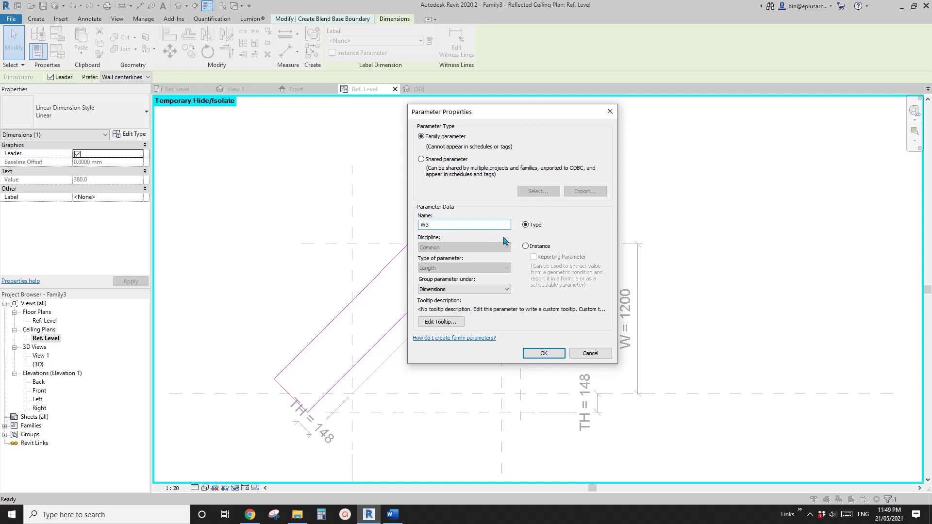
click(544, 353)
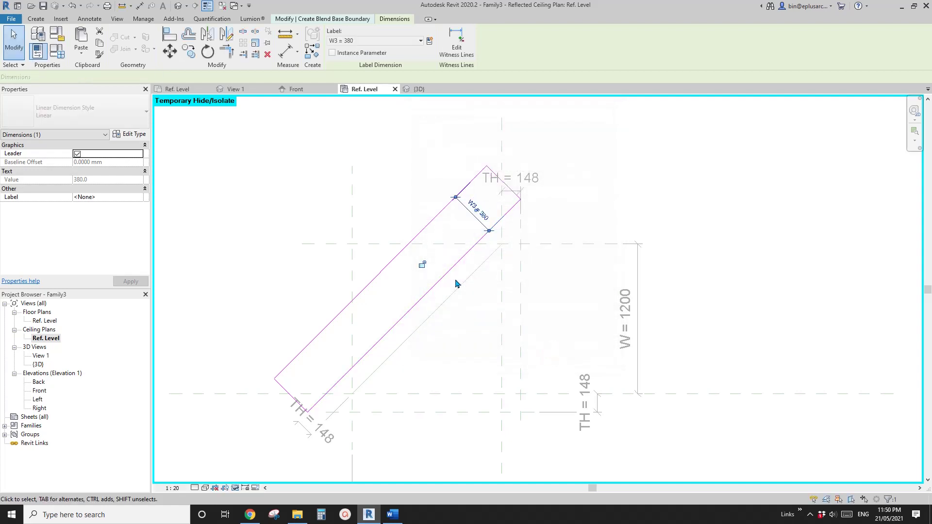
scroll(474, 275, down, 2)
click(388, 103)
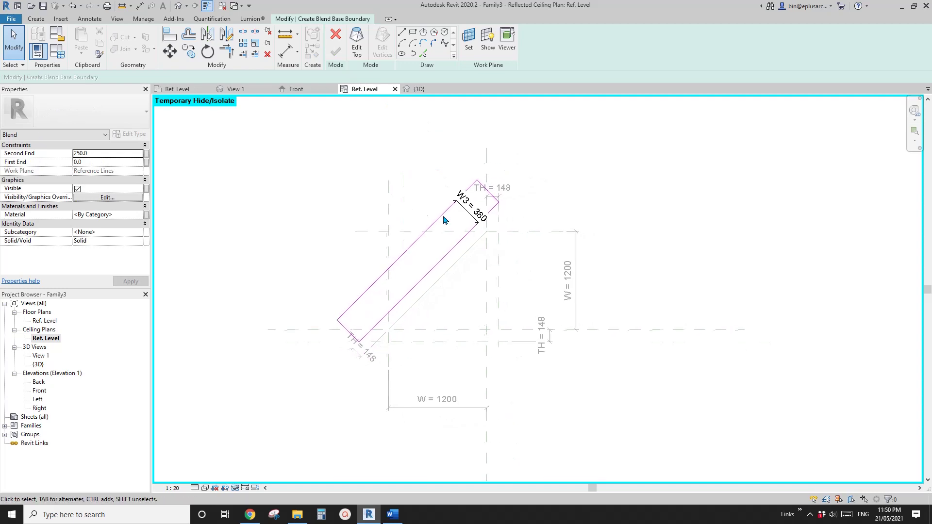
Switch to the blend's top boundary and pick the diagonal reference line as its first edge.
scroll(443, 220, up, 1)
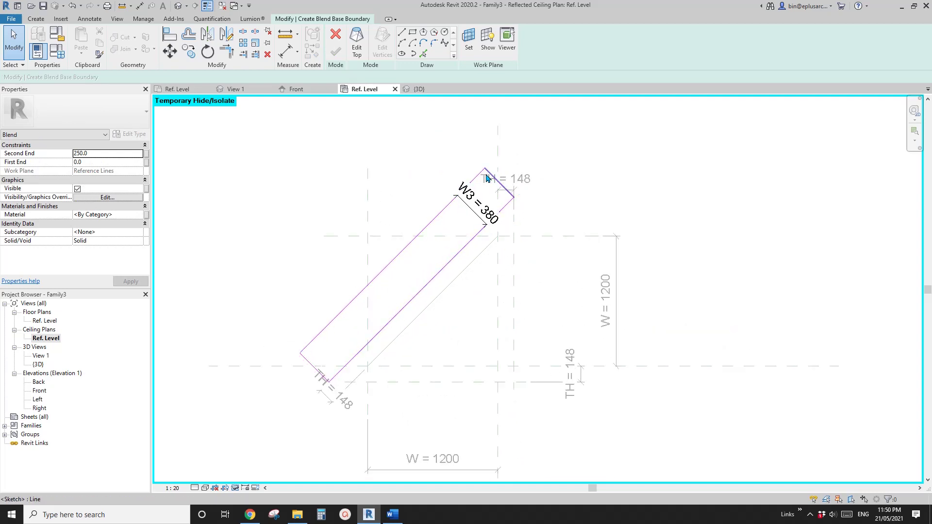
middle_drag(377, 171, 379, 195)
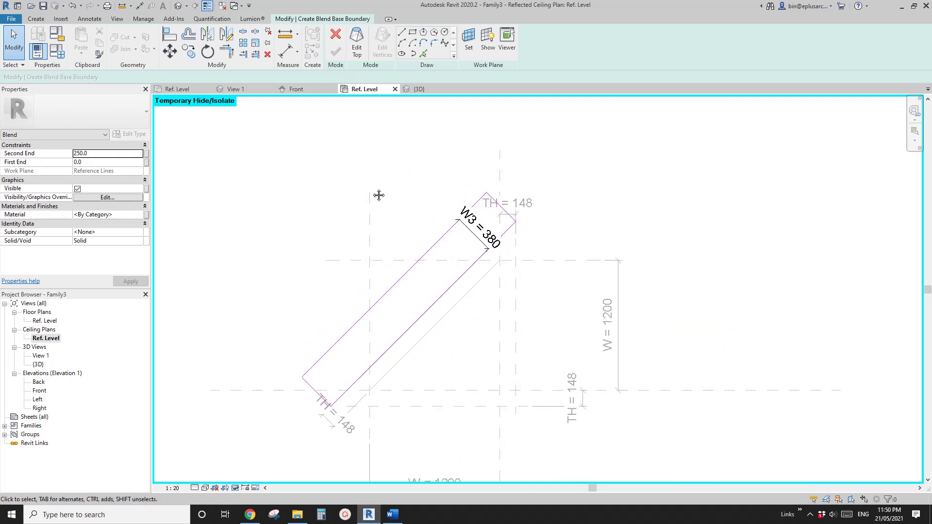
click(357, 50)
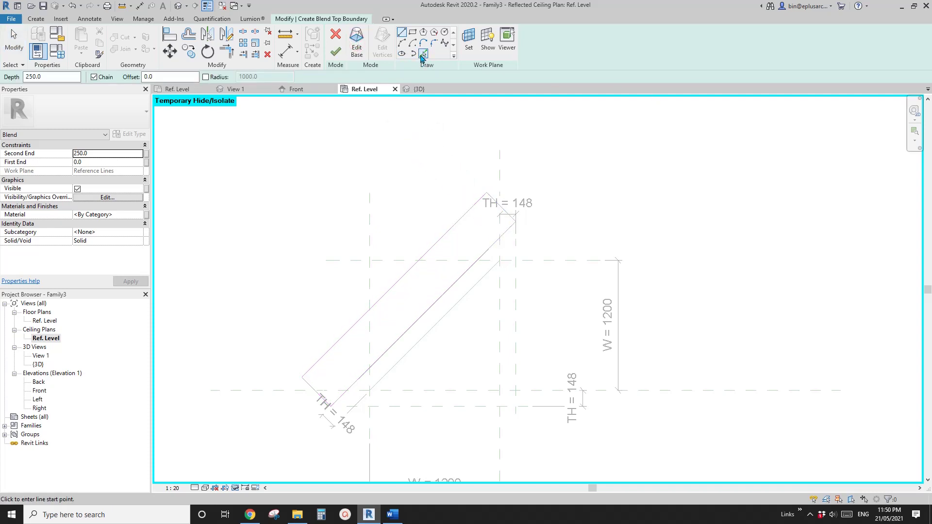
click(423, 54)
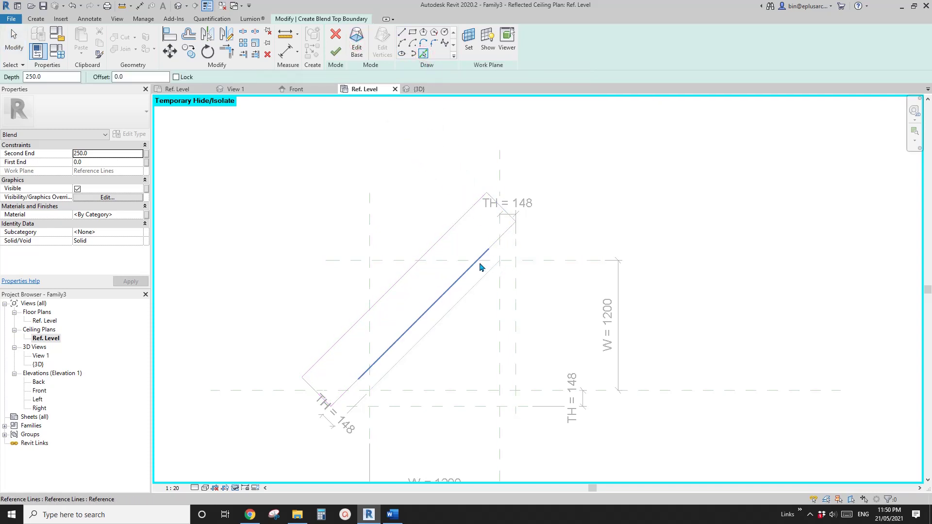
middle_drag(468, 287, 491, 267)
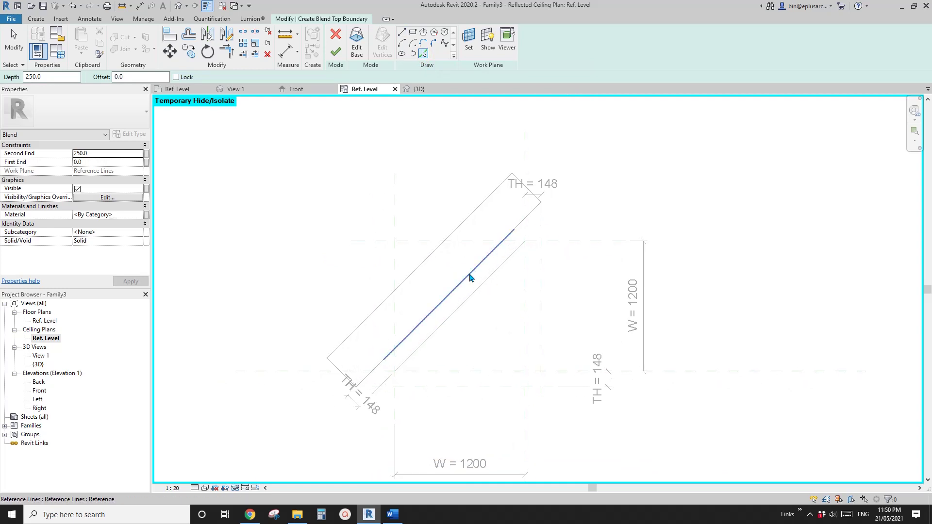
click(470, 278)
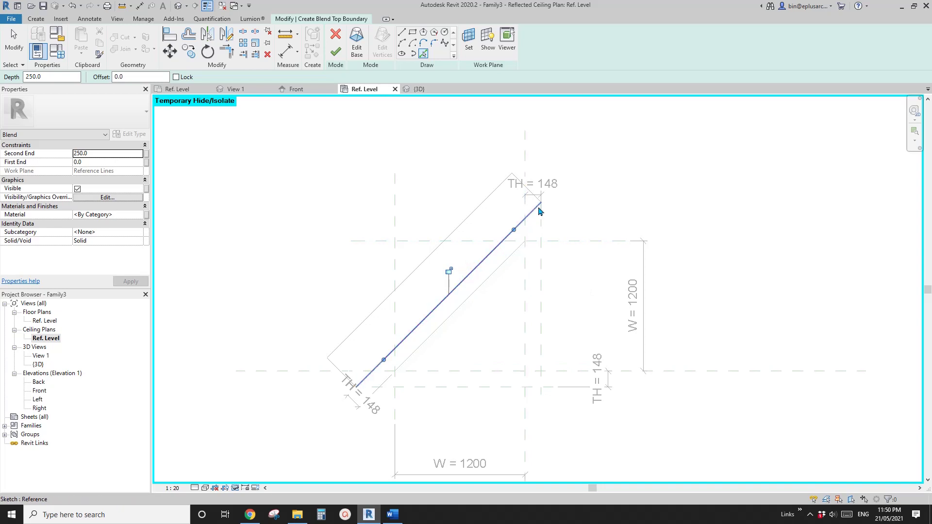
Sketch the top boundary's 20 mm end line, a long side parallel to the picked edge, and the short line at the far end.
click(402, 33)
scroll(539, 200, up, 2)
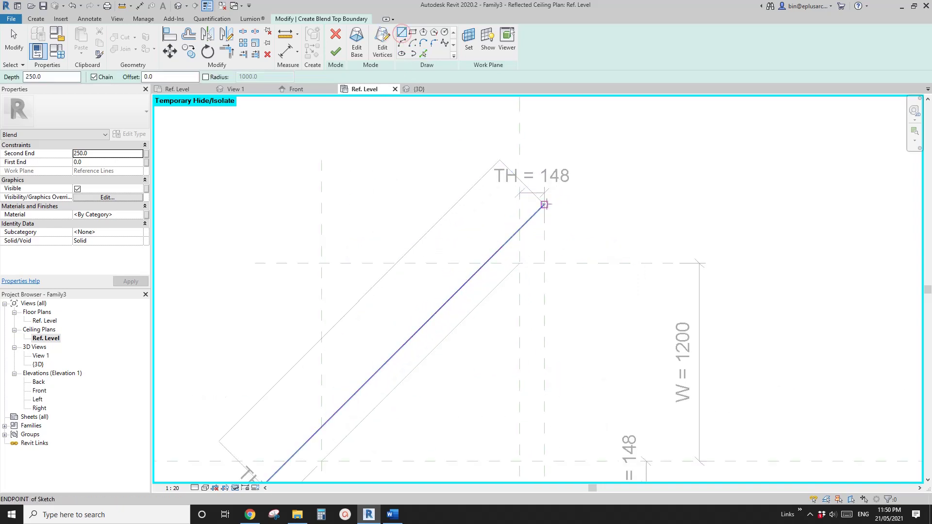
click(544, 205)
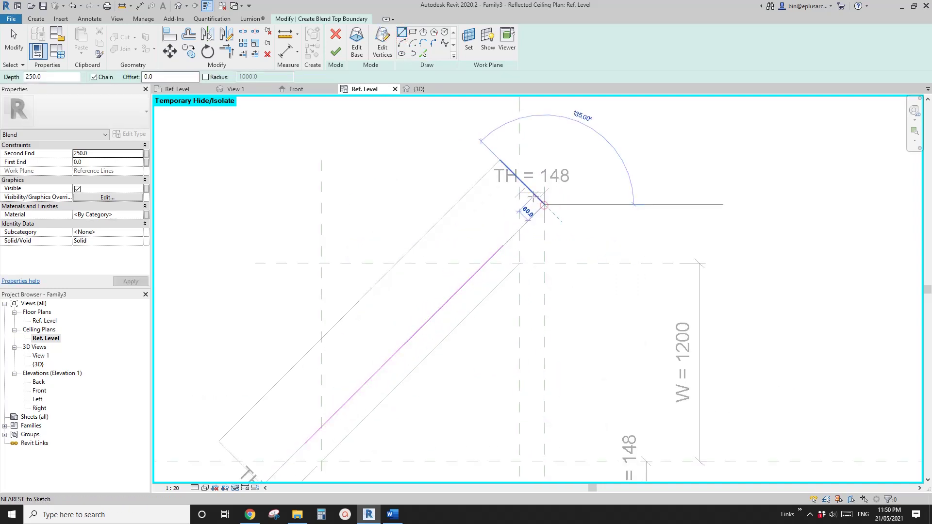
scroll(538, 200, up, 1)
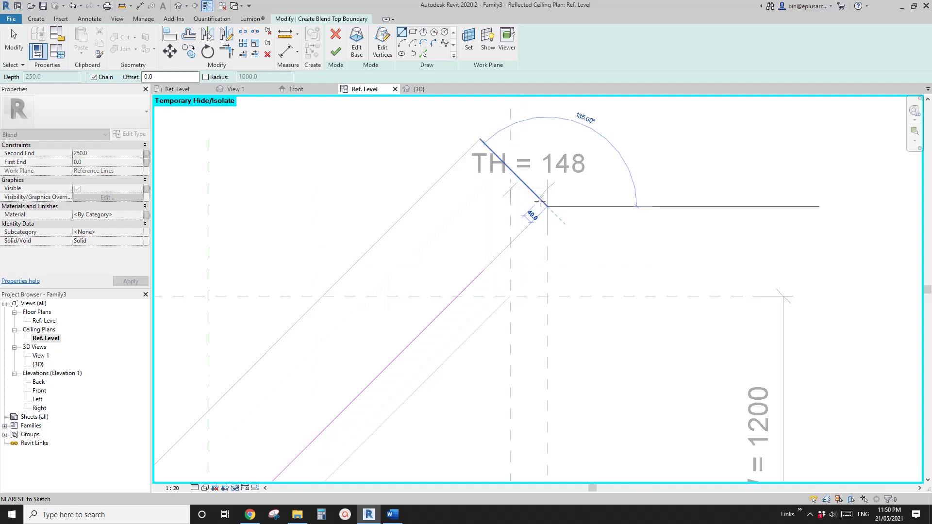
scroll(542, 203, up, 1)
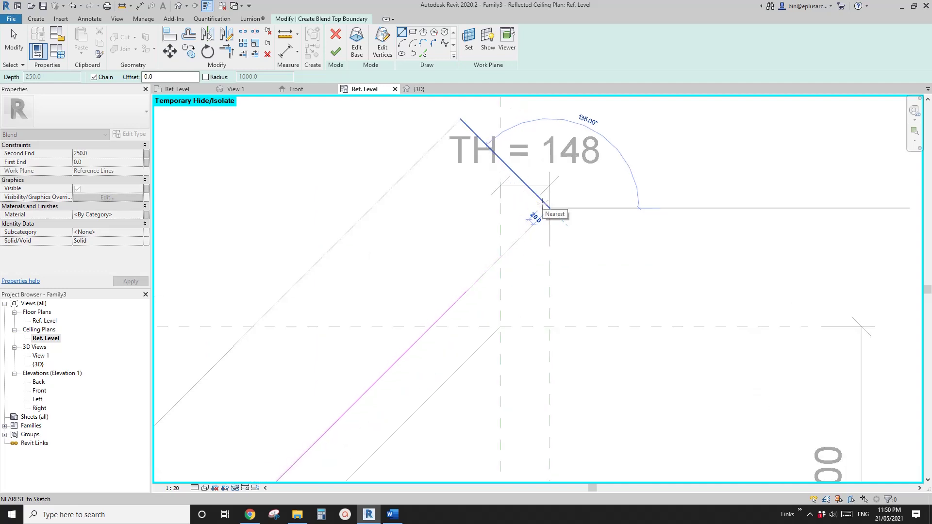
click(543, 204)
scroll(393, 354, down, 4)
mouse_move(394, 353)
middle_down()
mouse_move(526, 231)
mouse_move(557, 188)
middle_up()
scroll(392, 335, up, 2)
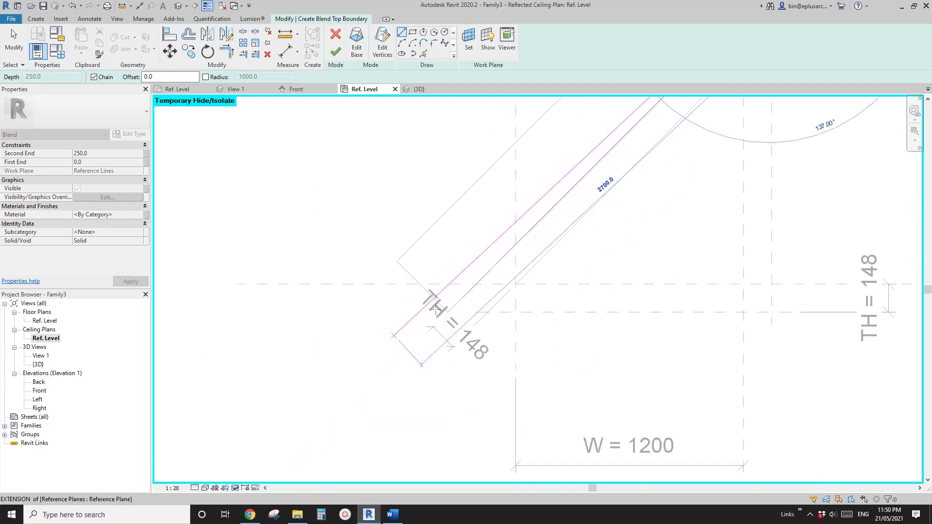
scroll(433, 310, up, 2)
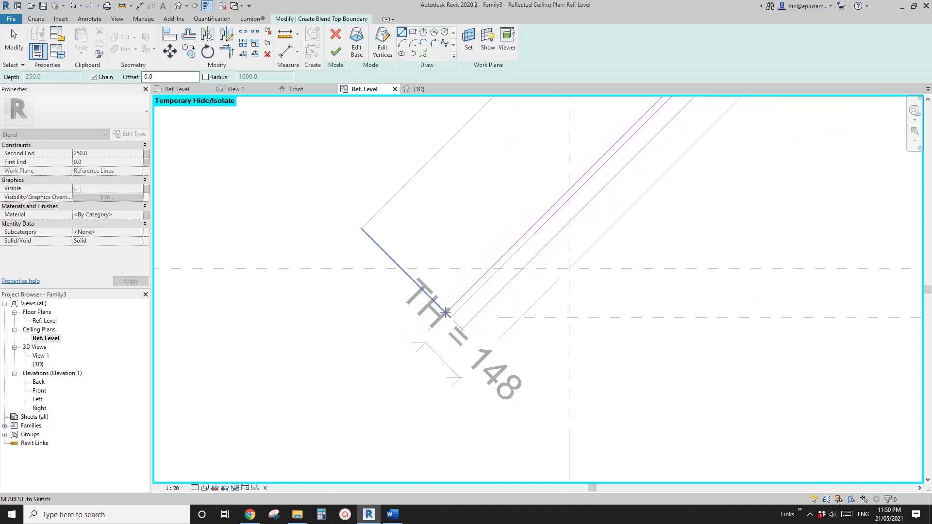
click(447, 313)
key(Escape)
key(Escape)
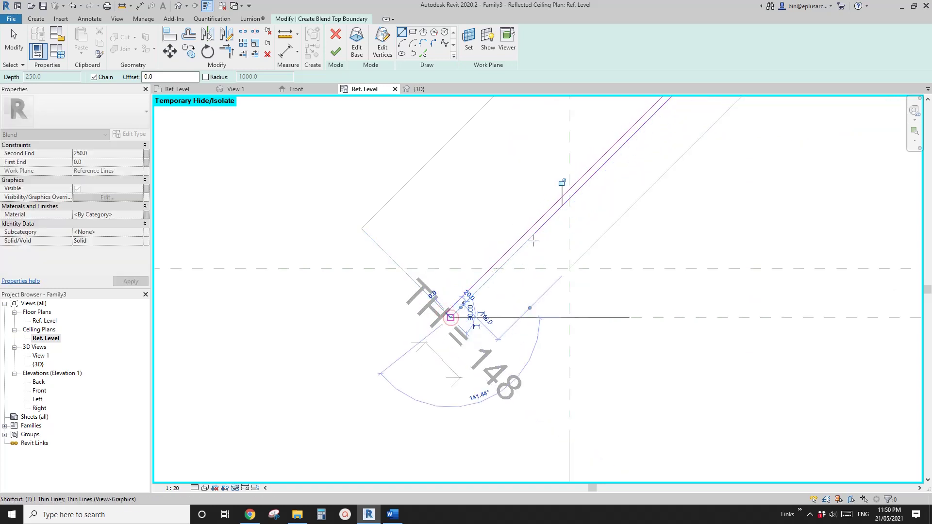
Trim the picked edge to both short end lines to close the thin top boundary rectangle.
click(544, 227)
click(447, 316)
scroll(617, 191, down, 2)
middle_drag(617, 191, 377, 404)
middle_drag(579, 204, 537, 287)
scroll(537, 287, up, 2)
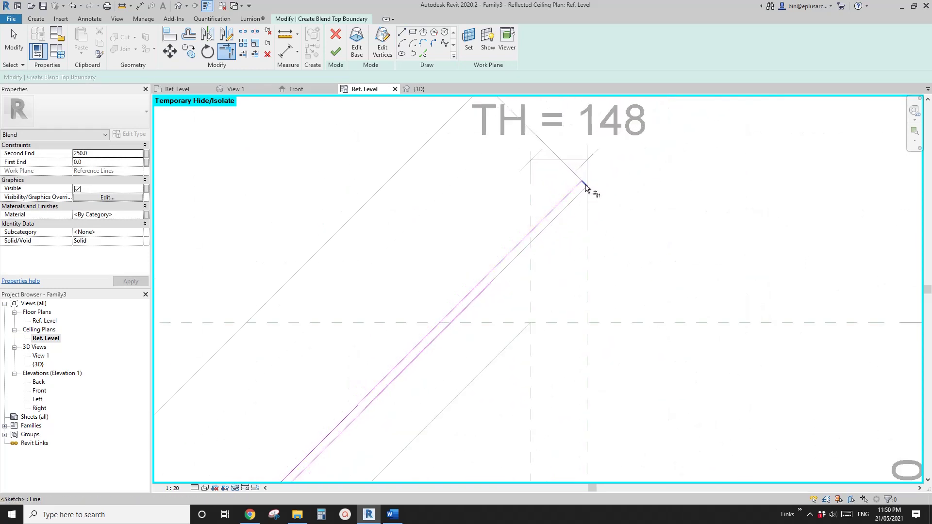
click(584, 184)
click(489, 285)
scroll(496, 248, down, 5)
key(Escape)
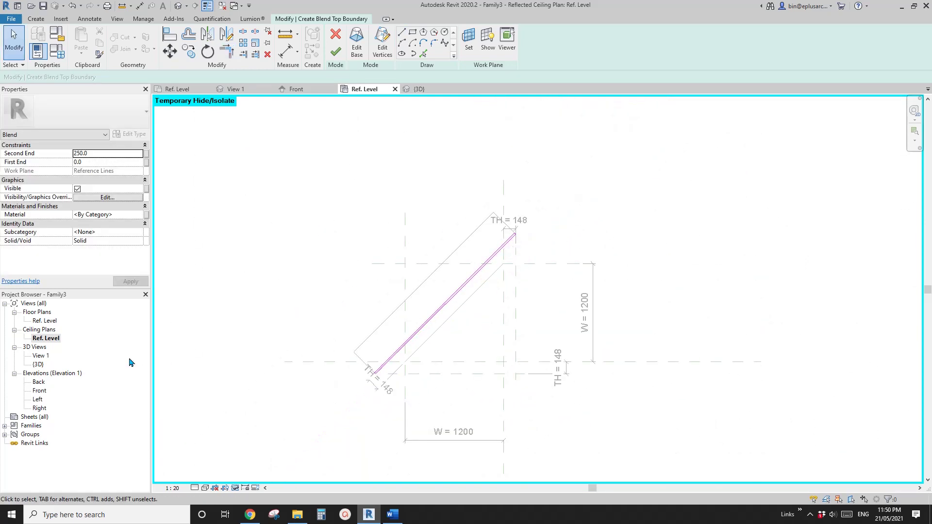
Finish the blend and, in the Front elevation, reassign its work plane to the reference plane at the top of the H dimension.
double_click(39, 391)
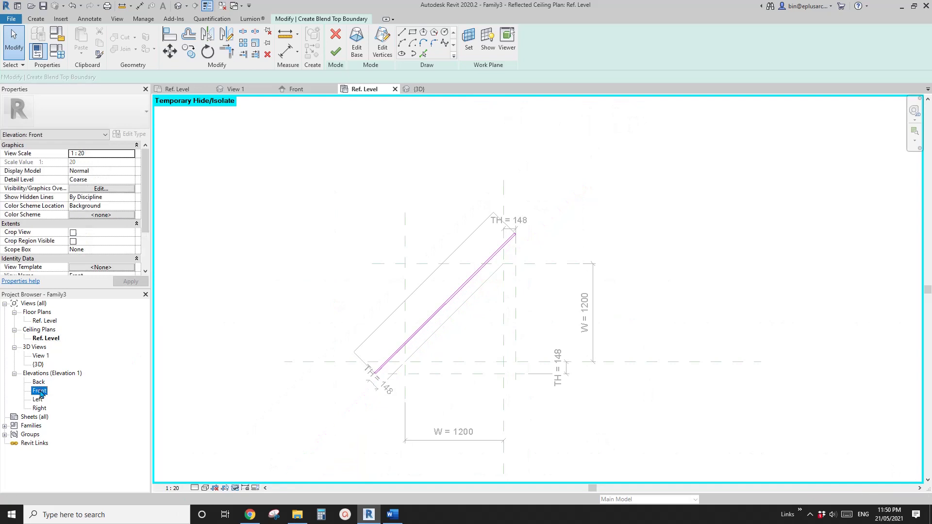
click(336, 51)
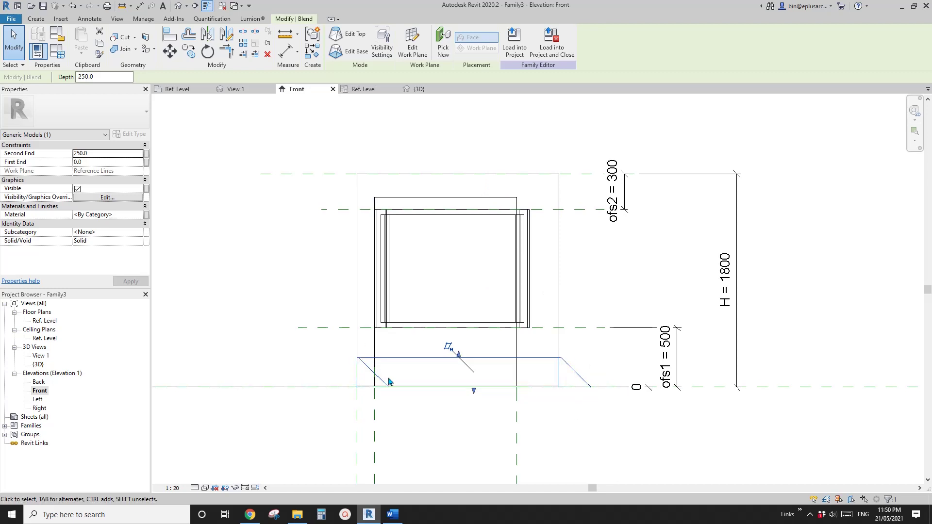
click(418, 55)
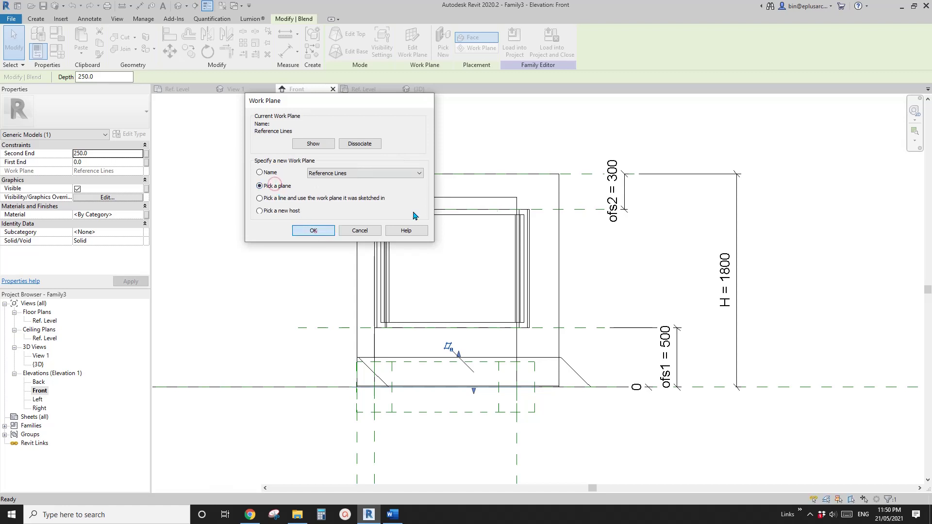
click(316, 235)
click(584, 173)
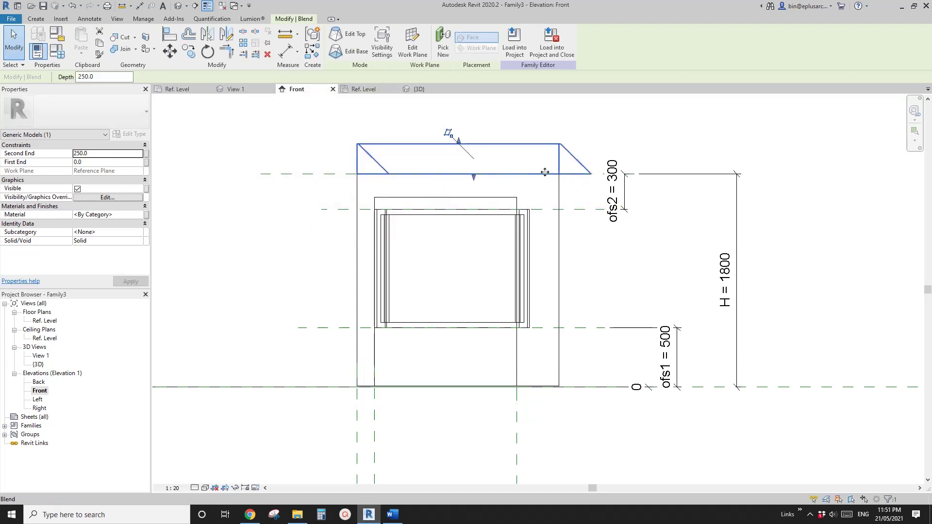
Stretch the blend's base to the lower ofs2 reference plane and its top to the upper H reference plane, locking both.
scroll(541, 171, up, 2)
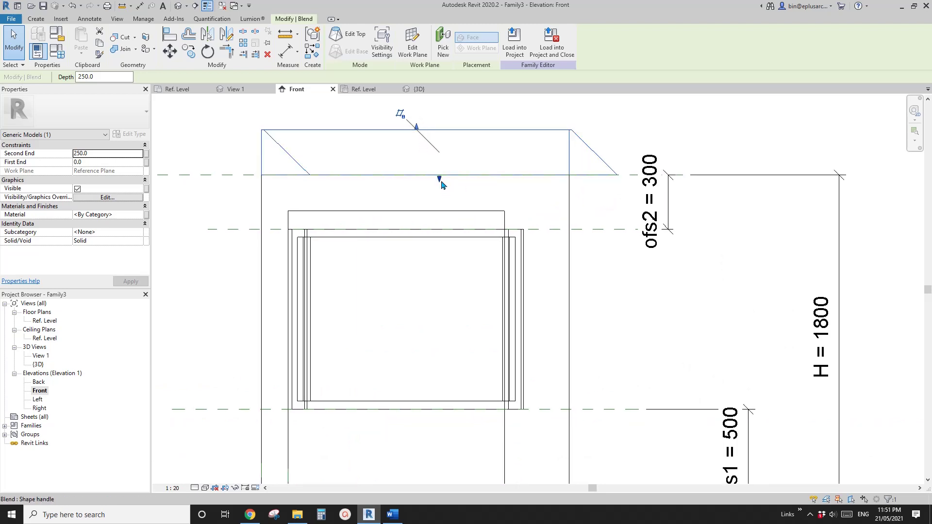
drag(440, 181, 592, 230)
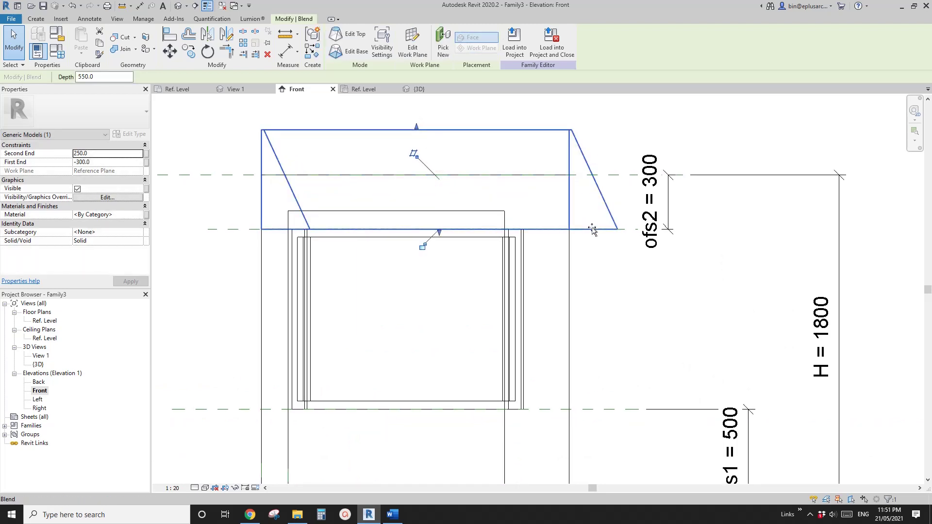
click(423, 248)
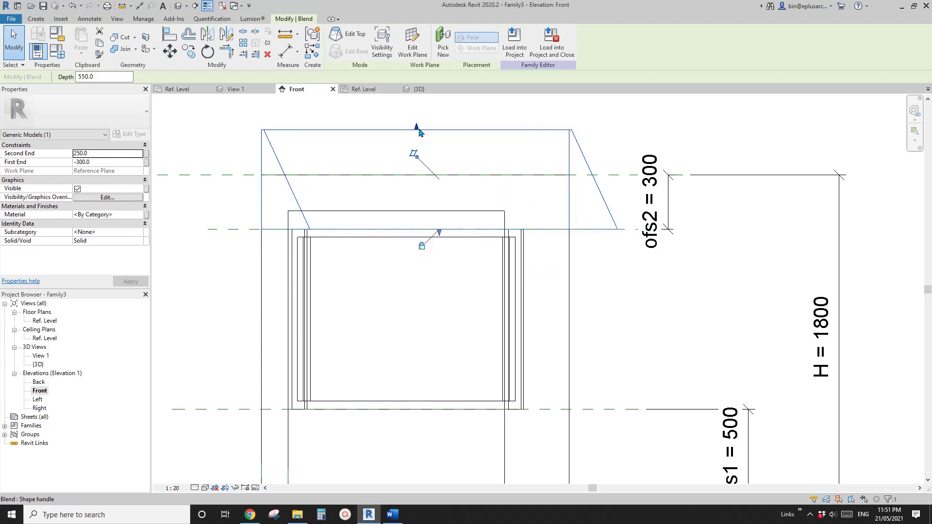
drag(420, 132, 604, 176)
click(434, 159)
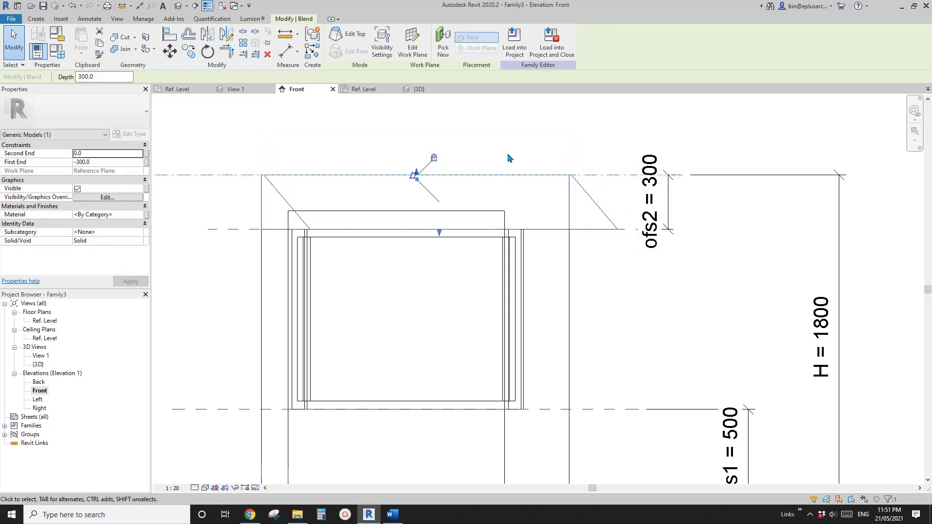
Examine the finished blend in the 3D view and compare its overhang with the skylight photo in the browser.
middle_drag(508, 154, 483, 66)
click(421, 92)
scroll(545, 214, up, 1)
shift+middle_drag(550, 218, 529, 219)
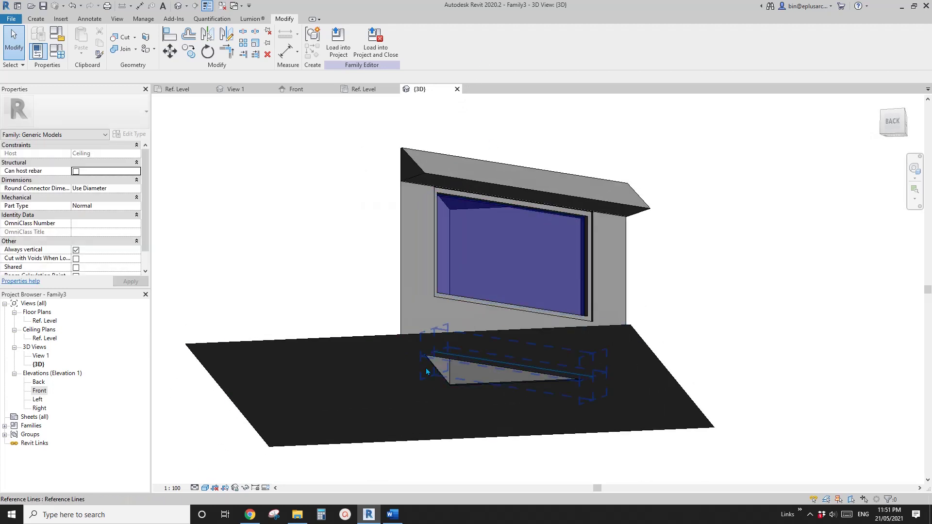
click(250, 516)
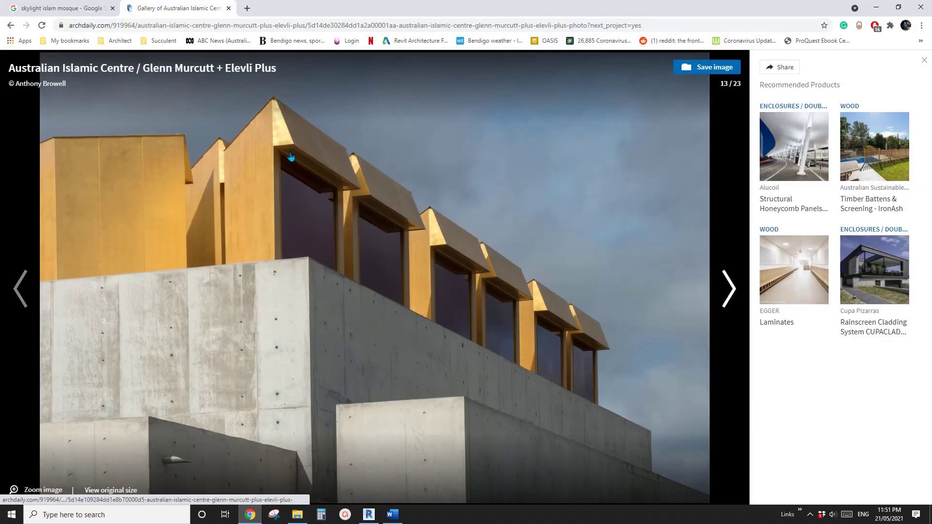
click(369, 514)
scroll(500, 258, up, 2)
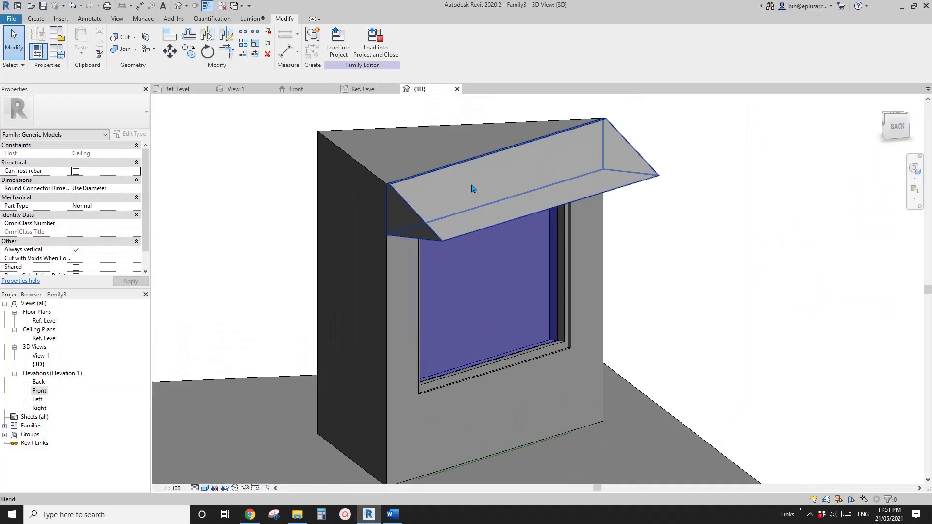
click(614, 181)
scroll(500, 236, down, 1)
mouse_move(497, 240)
shift+middle_down()
mouse_move(518, 218)
mouse_move(500, 224)
shift+middle_up()
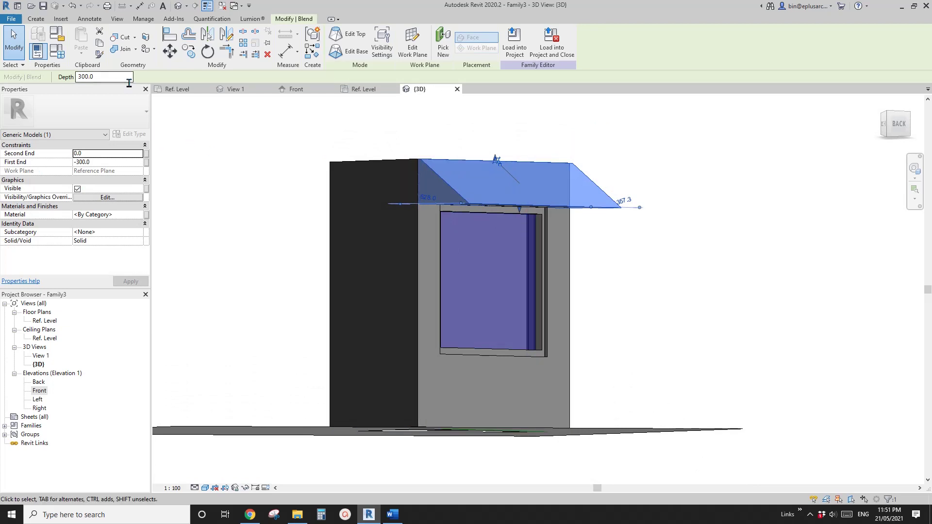
middle_drag(365, 214, 439, 215)
key(Escape)
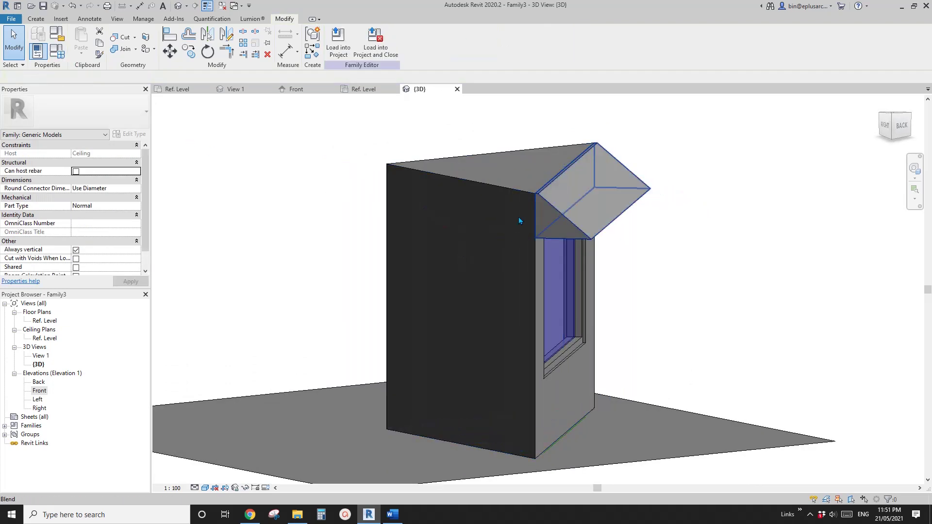
Set the W3 family parameter to 200 and apply it to the model.
click(55, 55)
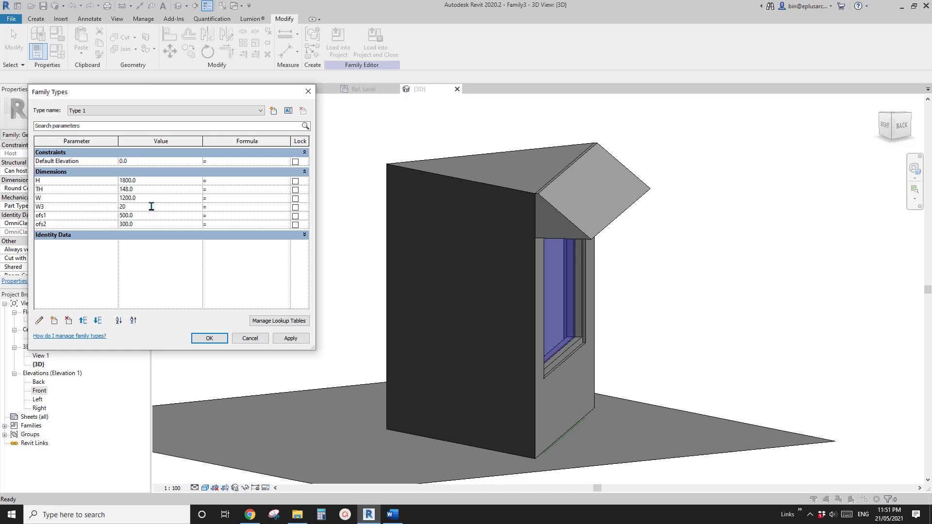
click(290, 338)
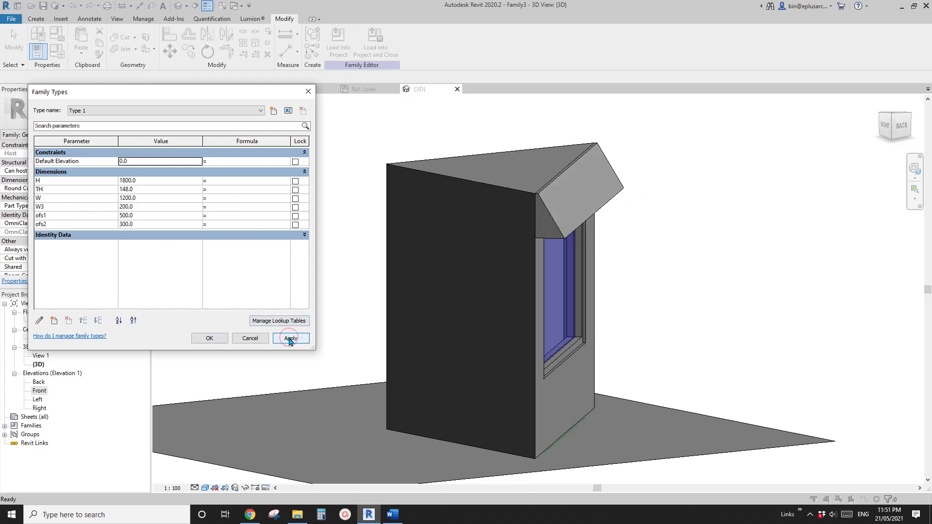
click(222, 343)
shift+middle_drag(222, 343, 430, 329)
mouse_move(540, 258)
shift+middle_down()
mouse_move(433, 245)
mouse_move(504, 166)
mouse_move(589, 214)
mouse_move(582, 307)
mouse_move(599, 183)
mouse_move(537, 324)
mouse_move(581, 331)
mouse_move(579, 346)
shift+middle_up()
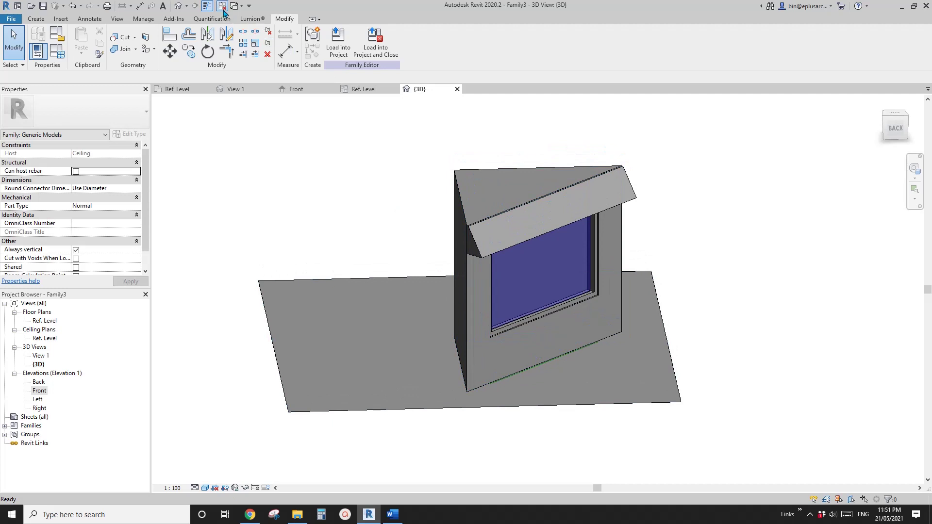
Close the family's inactive views and create a new project from a template.
click(222, 7)
click(11, 22)
mouse_move(22, 49)
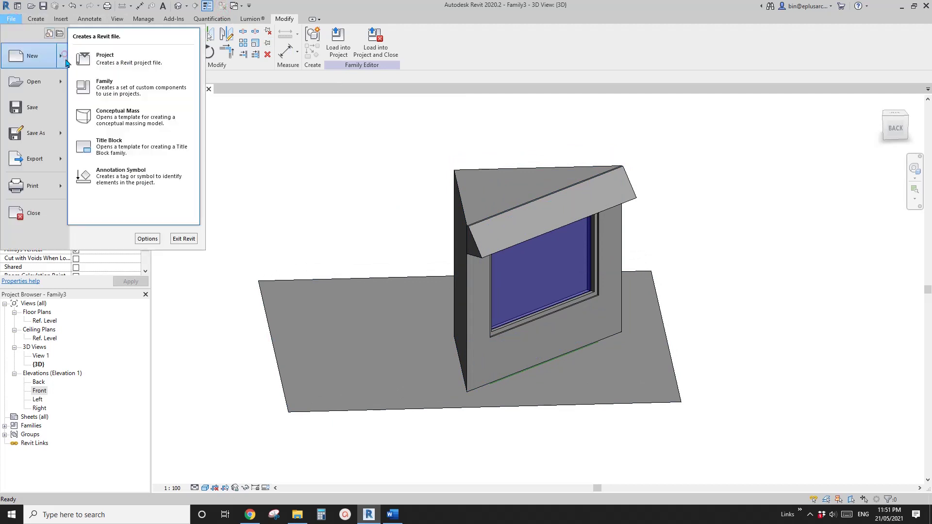
click(108, 62)
click(254, 291)
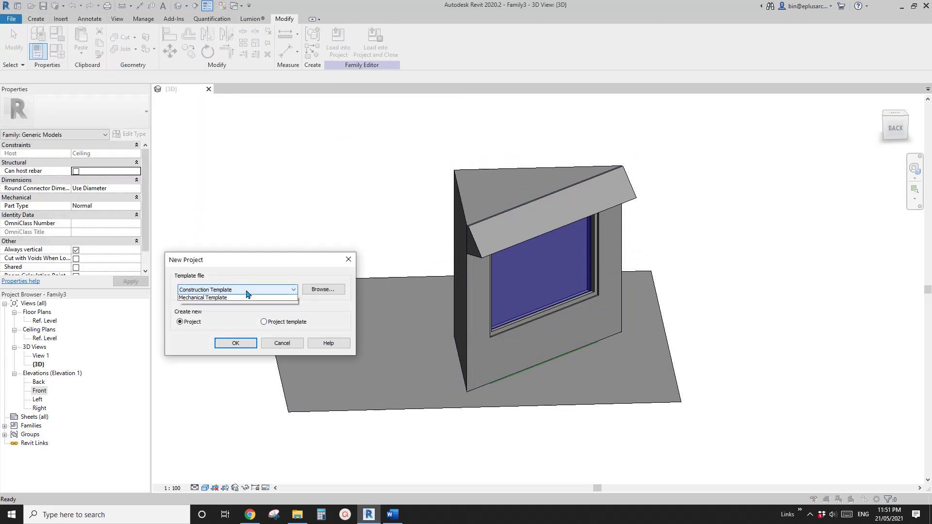
click(201, 312)
click(235, 343)
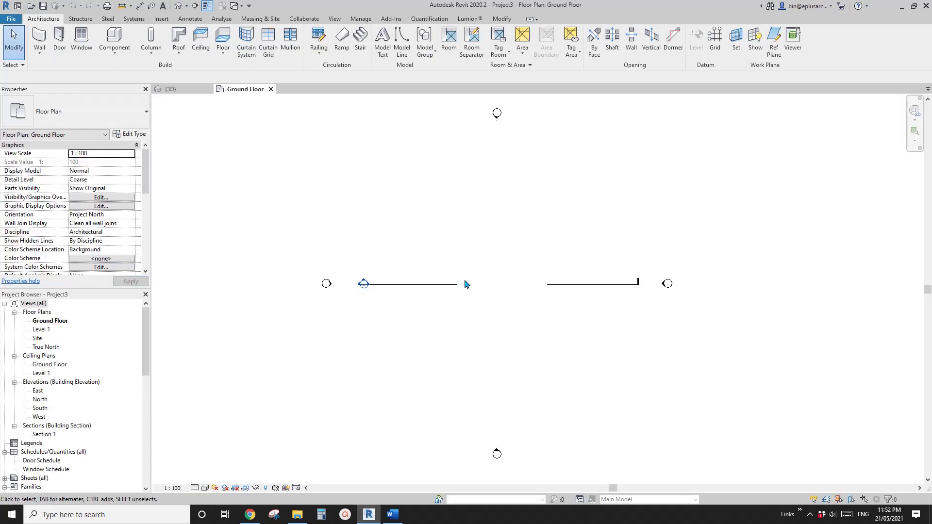
Draw a rectangle of Double brick - 270 walls about 14.7 by 10.7 m on the Ground Floor plan.
key(w)
key(a)
click(399, 32)
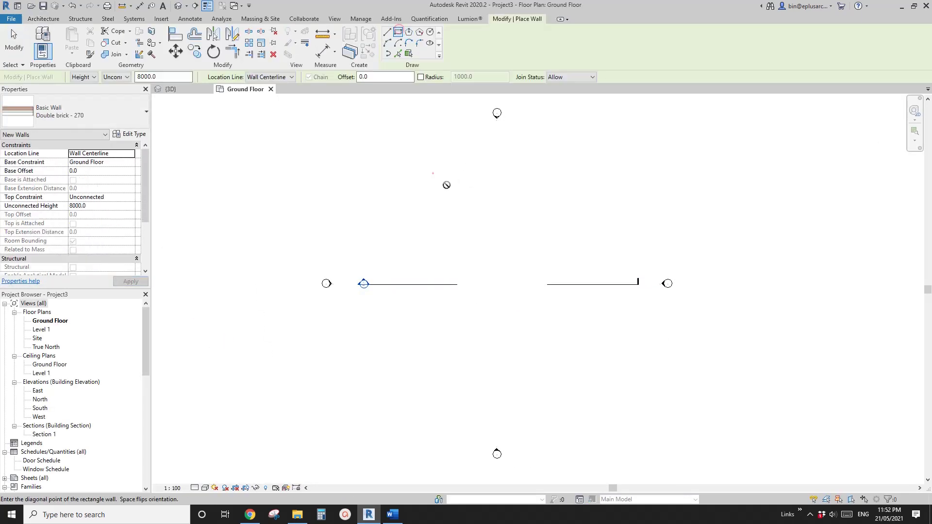
click(432, 173)
click(535, 247)
Place an automatic Plain compound ceiling inside the wall rectangle.
click(51, 22)
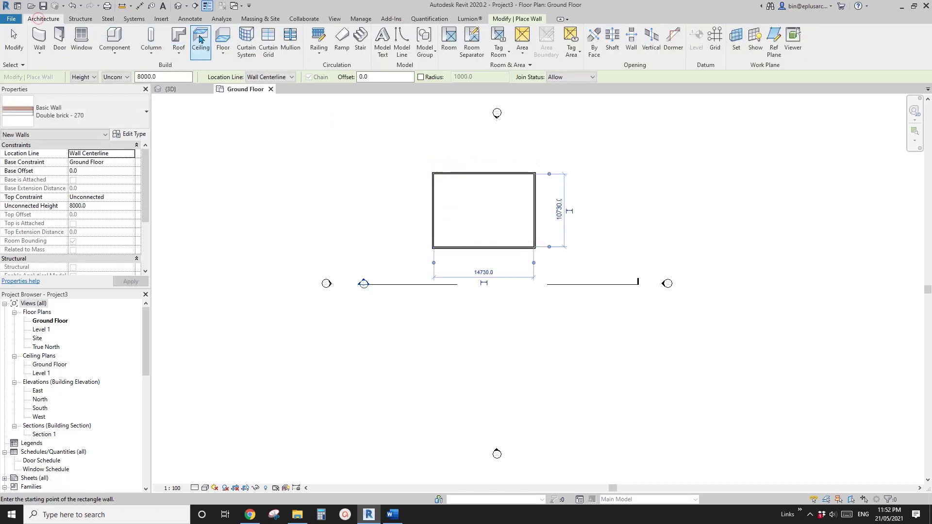
click(200, 39)
click(479, 211)
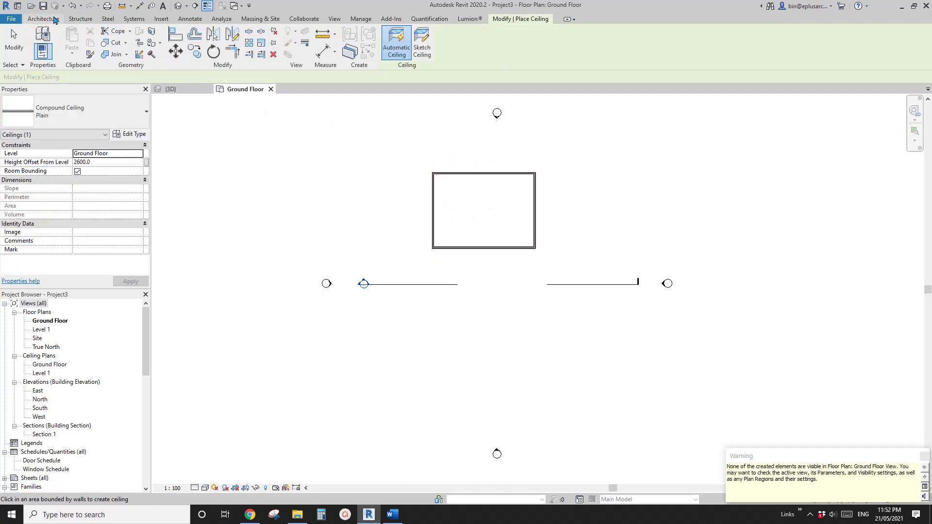
Start a footprint roof on Level 1 and pick the whole chain of walls as its boundary.
click(54, 20)
click(179, 38)
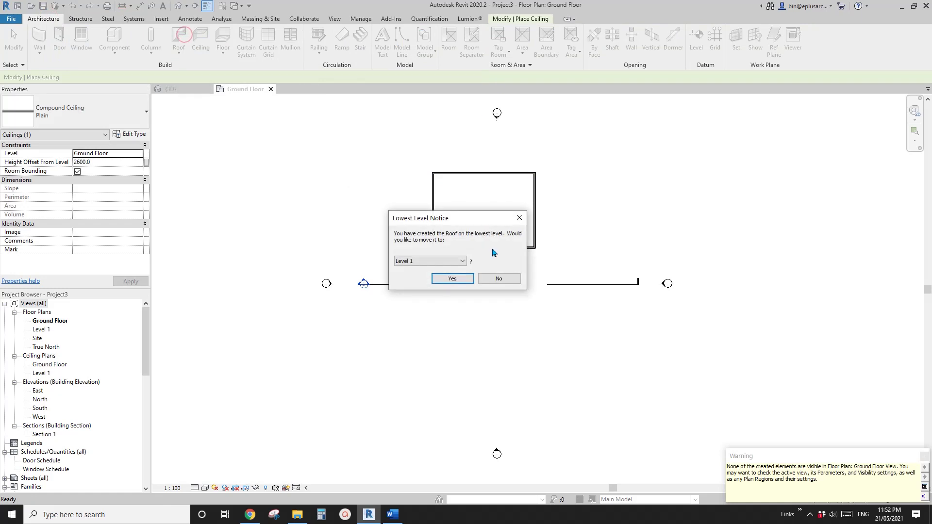
click(452, 279)
key(Tab)
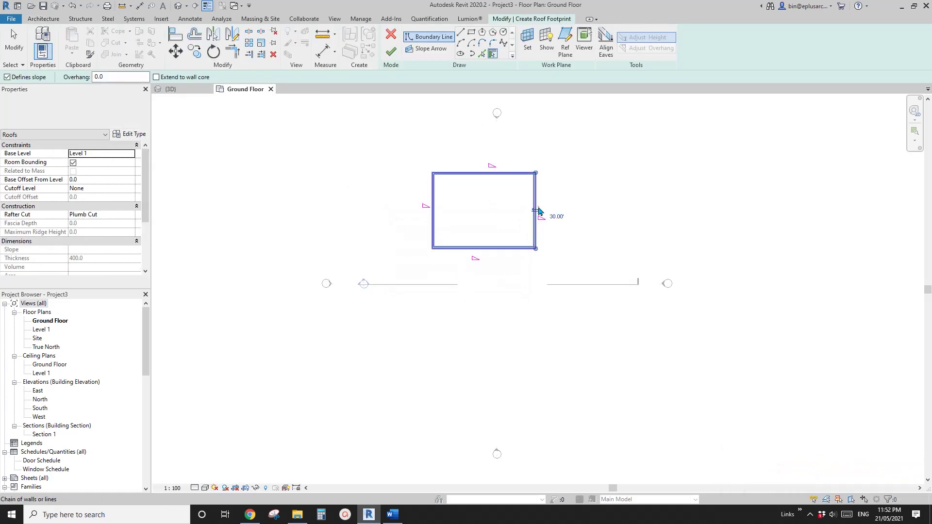
click(537, 210)
Turn off the slope on all four roof boundary lines and finish the flat roof with the walls attached.
key(Escape)
drag(564, 152, 387, 272)
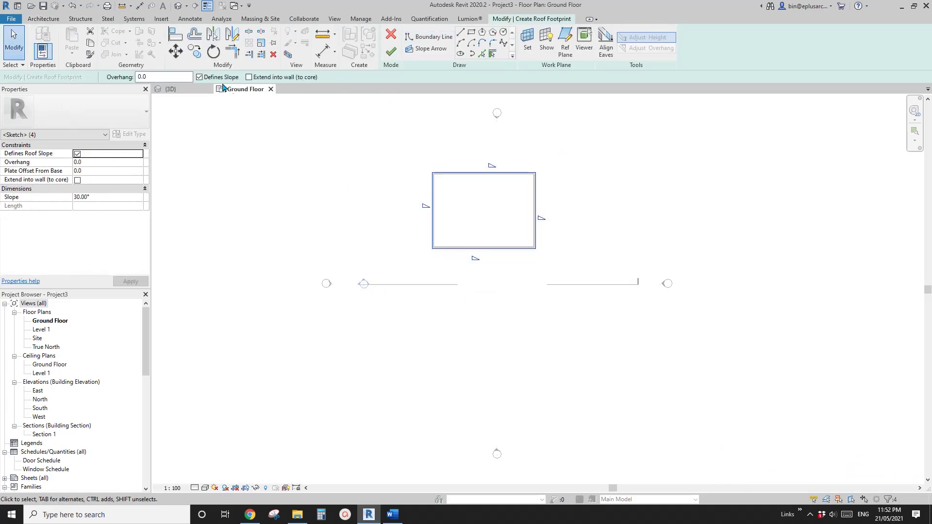
click(411, 139)
click(391, 51)
scroll(456, 153, up, 4)
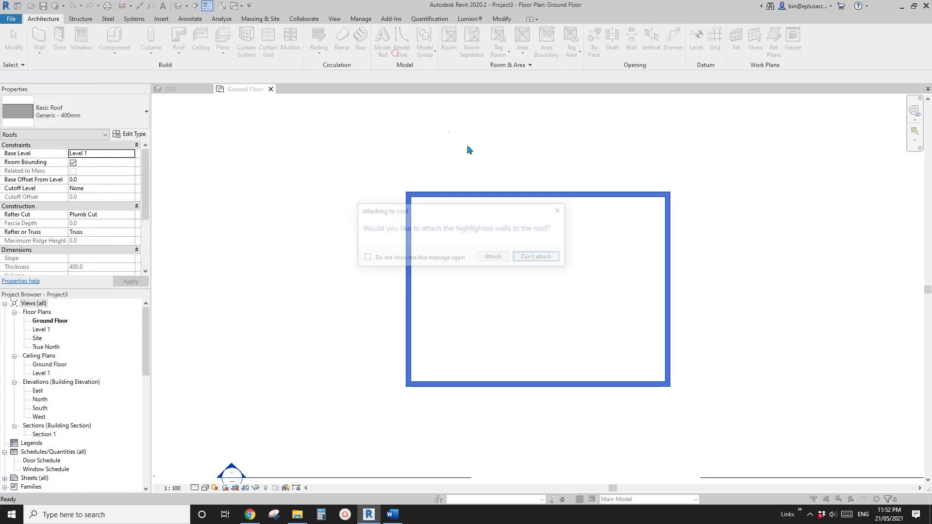
click(494, 258)
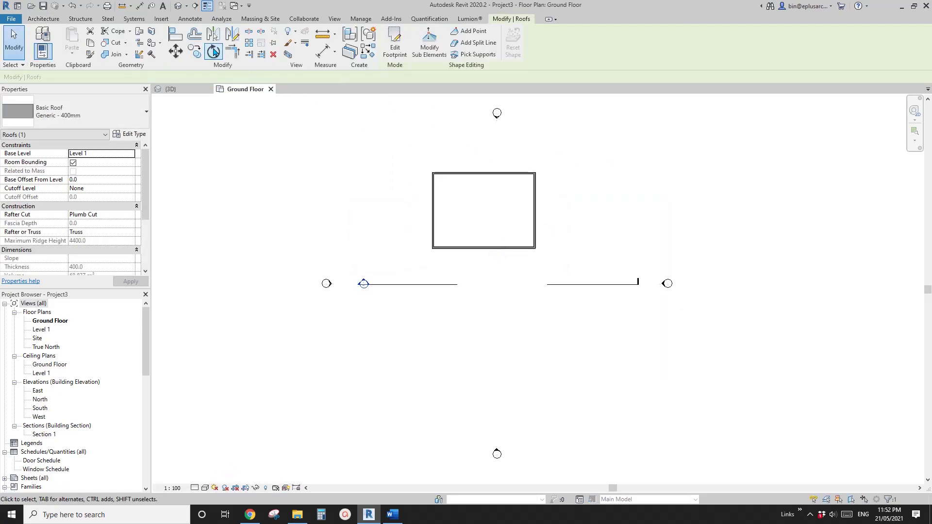
Open the project's 3D view and examine the roof and walls from several angles.
click(181, 11)
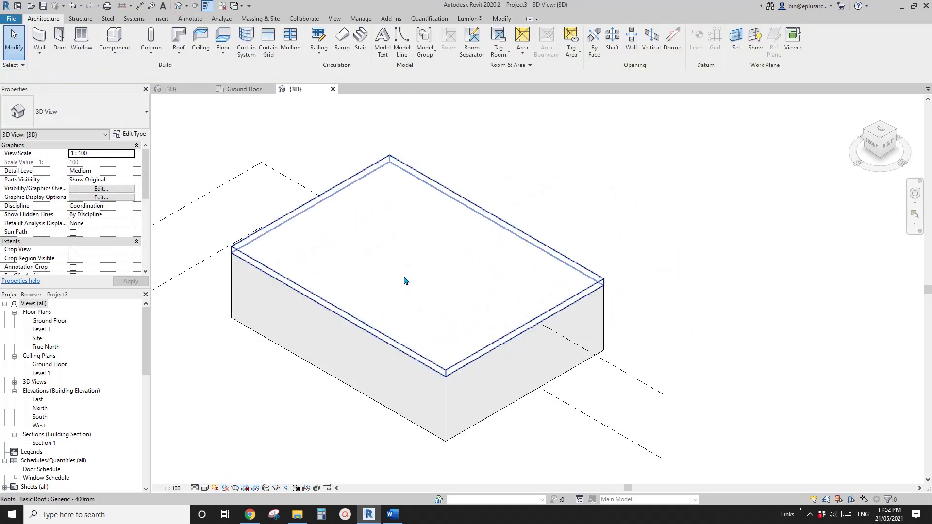
click(401, 272)
mouse_move(400, 273)
shift+middle_down()
mouse_move(431, 252)
mouse_move(545, 344)
mouse_move(532, 272)
mouse_move(482, 235)
shift+middle_up()
middle_drag(420, 195, 439, 245)
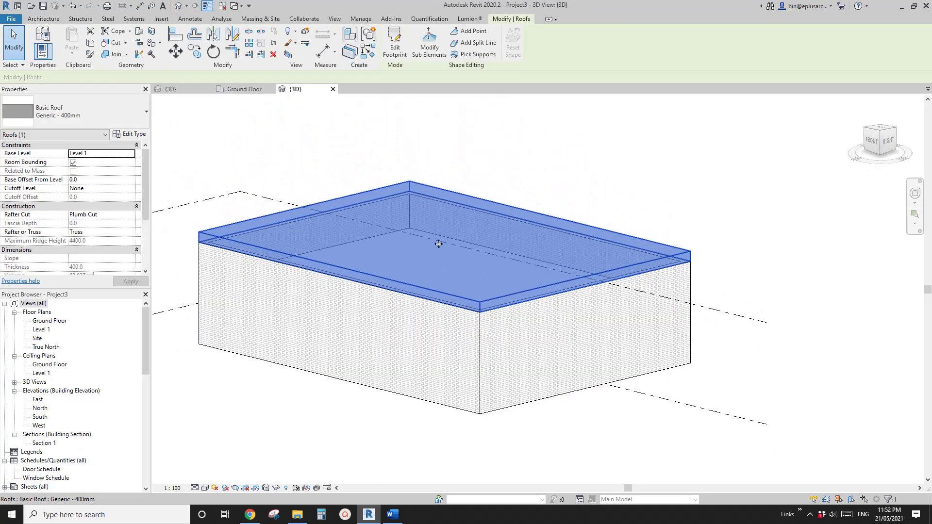
key(Escape)
click(435, 252)
shift+middle_drag(567, 238, 509, 273)
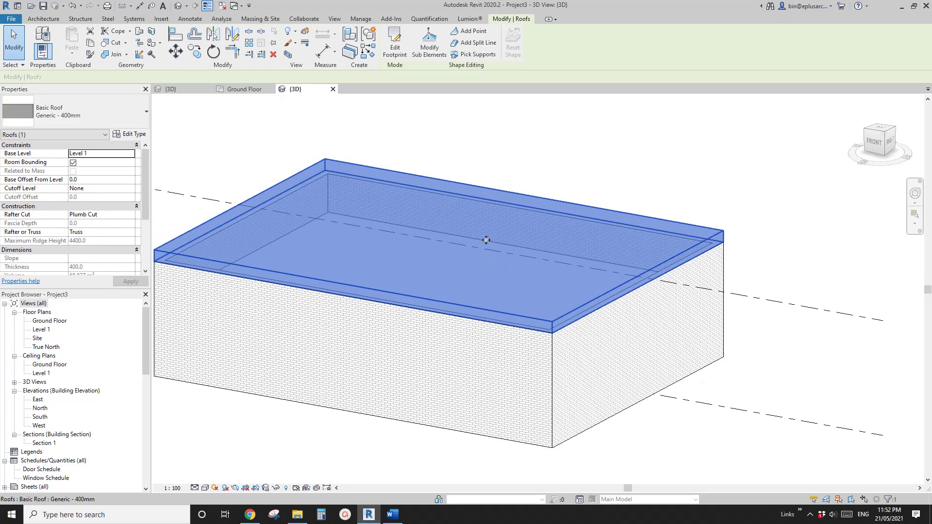
mouse_move(549, 234)
shift+middle_down()
mouse_move(526, 271)
mouse_move(555, 309)
shift+middle_up()
mouse_move(454, 325)
shift+middle_down()
mouse_move(443, 250)
mouse_move(472, 329)
mouse_move(508, 315)
mouse_move(525, 278)
mouse_move(638, 264)
mouse_move(555, 295)
mouse_move(516, 297)
shift+middle_up()
key(Escape)
Temporarily hide the roof and set the ceiling's height offset from level to 3600.
click(523, 297)
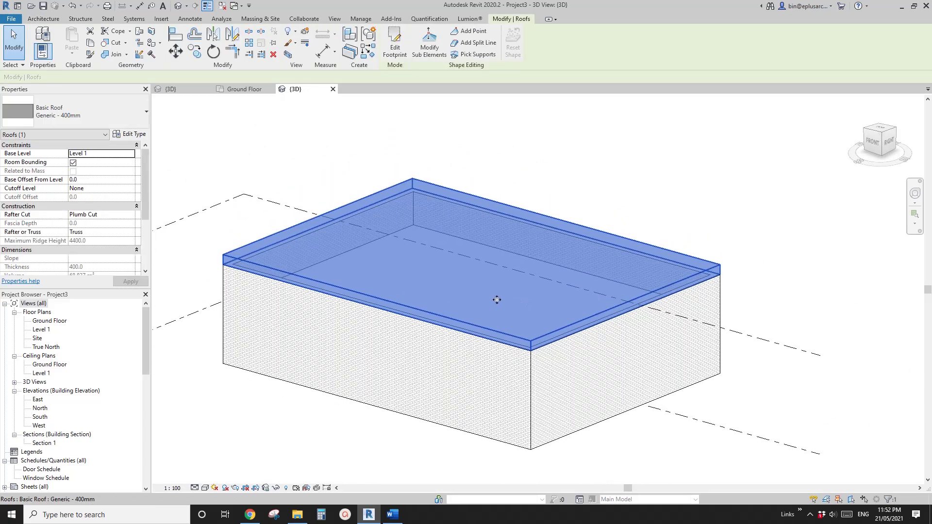
key(h)
key(h)
click(486, 296)
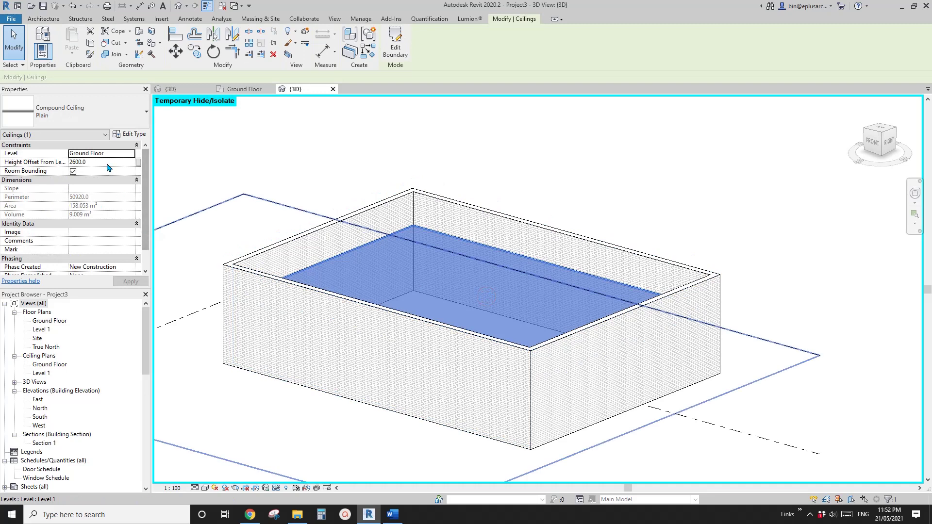
click(106, 163)
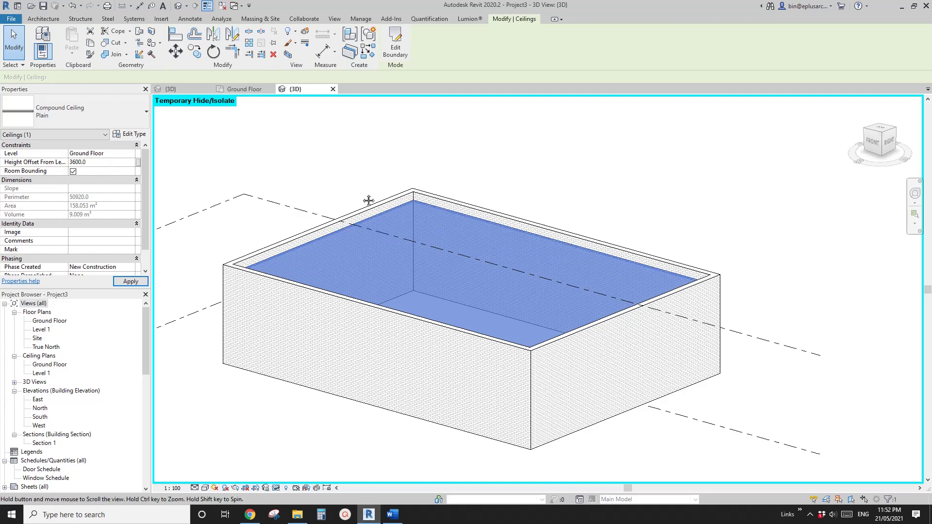
click(368, 202)
Restore the temporarily hidden roof and turn the model to show the ceiling from below.
key(h)
key(r)
scroll(429, 226, up, 1)
click(440, 235)
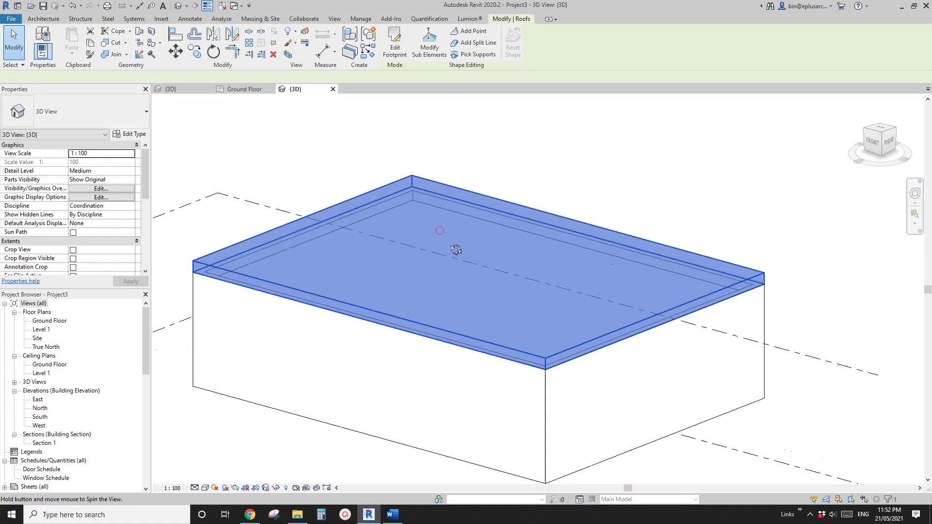
shift+middle_drag(455, 247, 261, 105)
key(Escape)
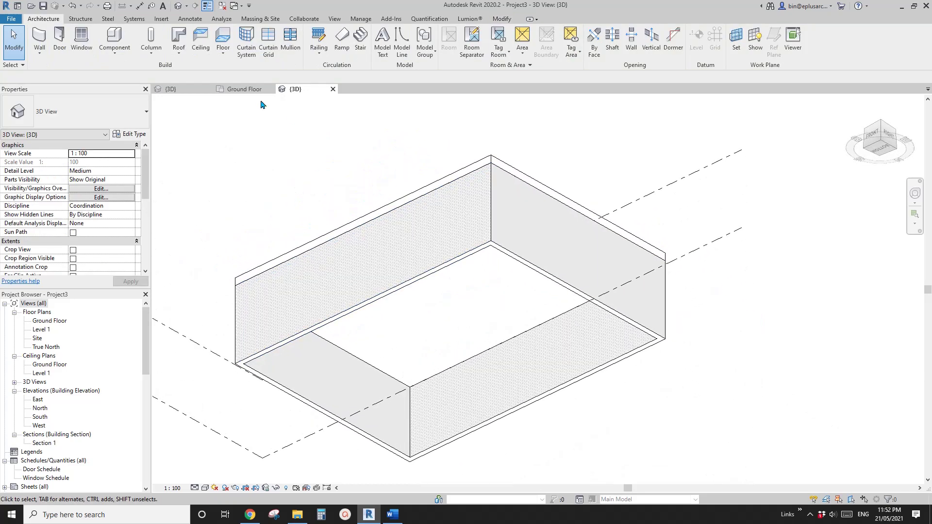
Close the inactive views and load the skylight family Family3 into the new project.
click(223, 7)
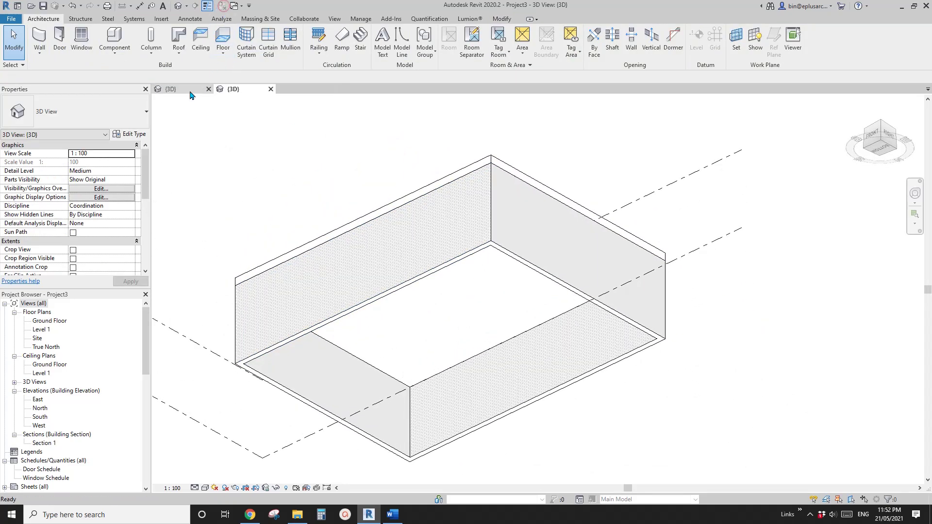
click(189, 90)
click(376, 43)
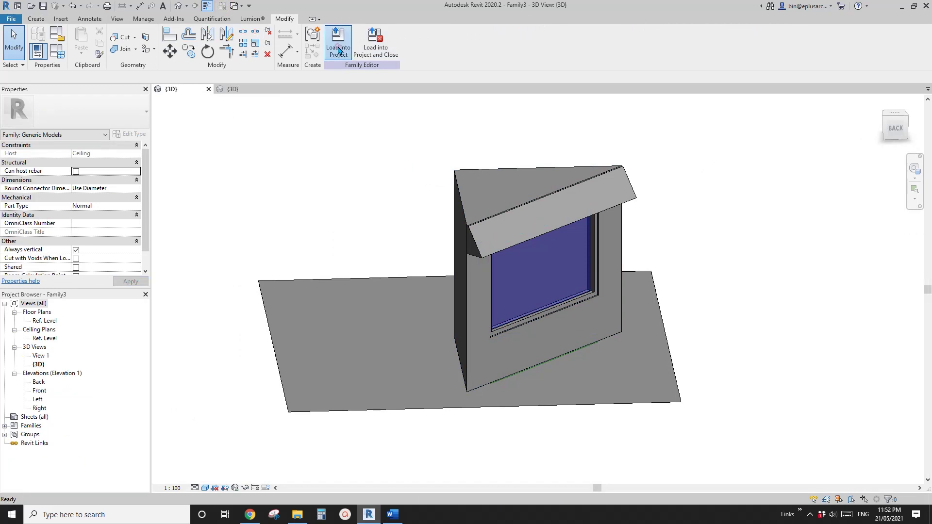
Place one Family3 Type 1 instance on the underside of the ceiling near its middle.
mouse_move(482, 330)
shift+middle_down()
mouse_move(487, 293)
mouse_move(481, 316)
shift+middle_up()
middle_drag(501, 247, 452, 334)
scroll(468, 291, down, 3)
scroll(464, 294, up, 2)
shift+middle_drag(464, 291, 462, 321)
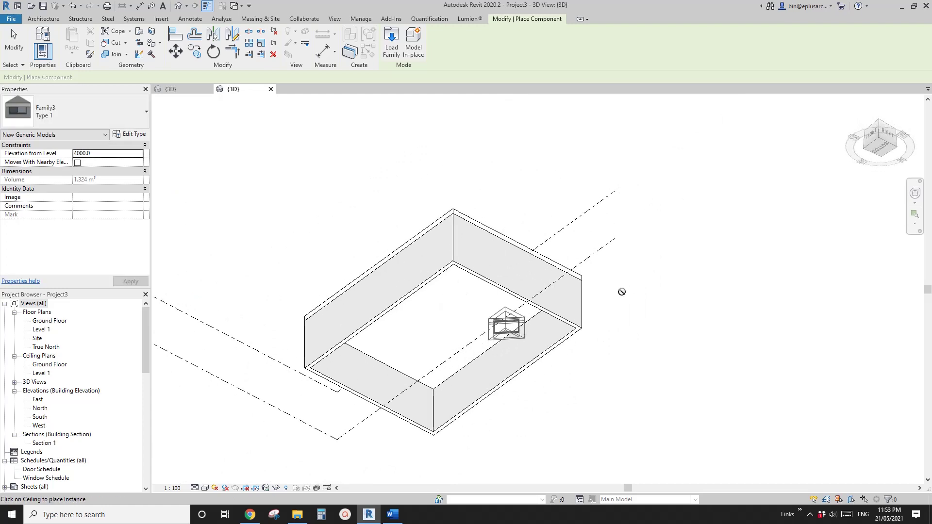
shift+middle_drag(384, 314, 436, 311)
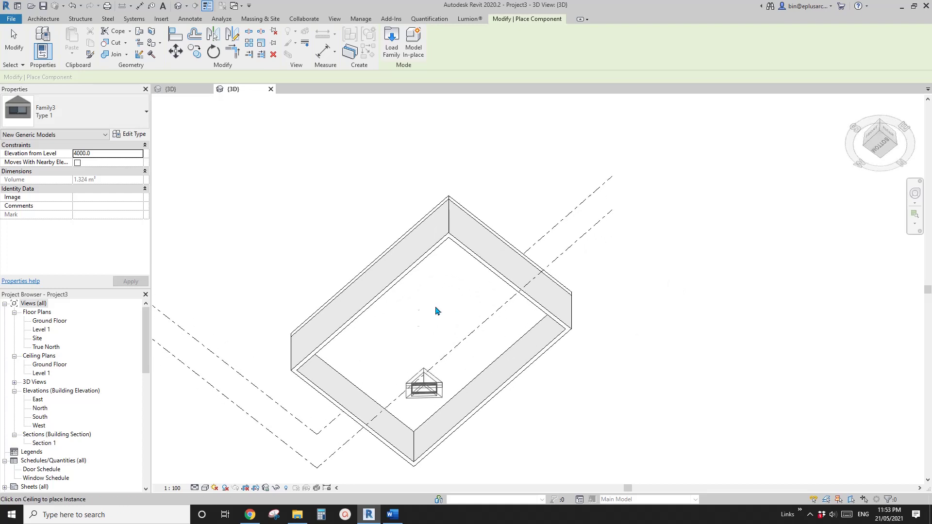
scroll(436, 311, up, 2)
click(433, 315)
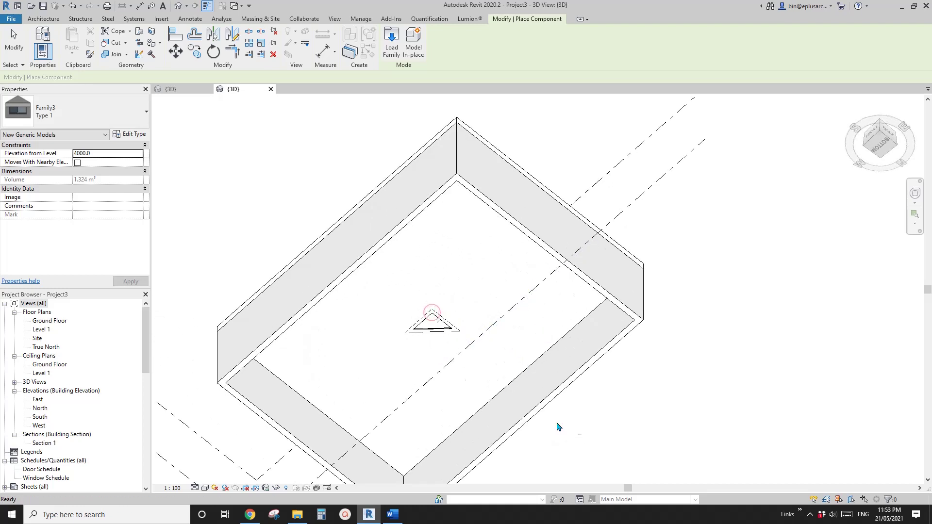
key(Escape)
key(Escape)
Examine the placed skylight and its triangular opening in the ceiling from below.
scroll(479, 306, up, 5)
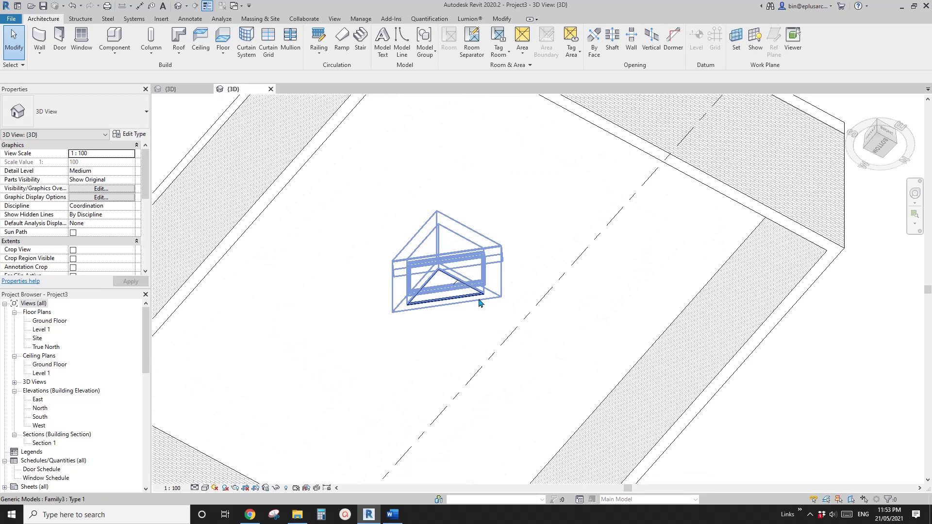
click(479, 302)
shift+middle_drag(510, 322, 416, 326)
scroll(424, 311, up, 2)
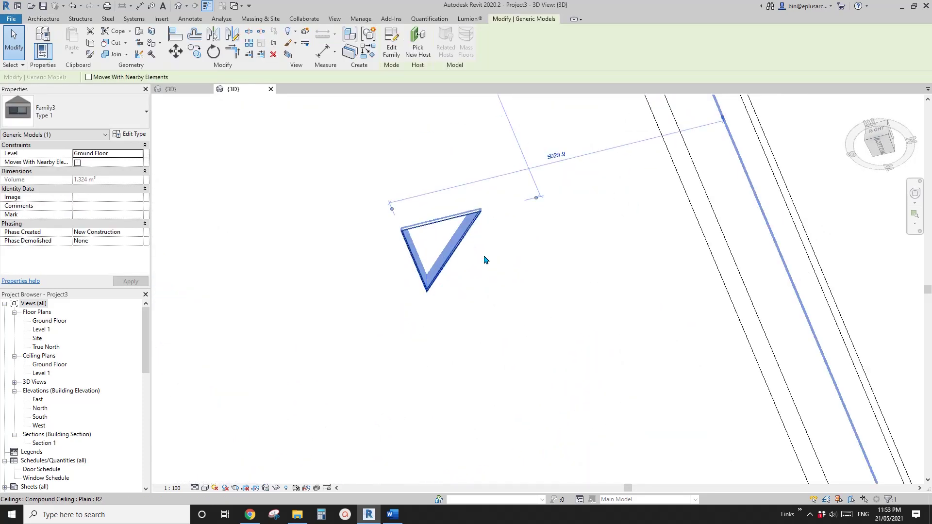
click(591, 238)
shift+middle_drag(584, 240, 559, 210)
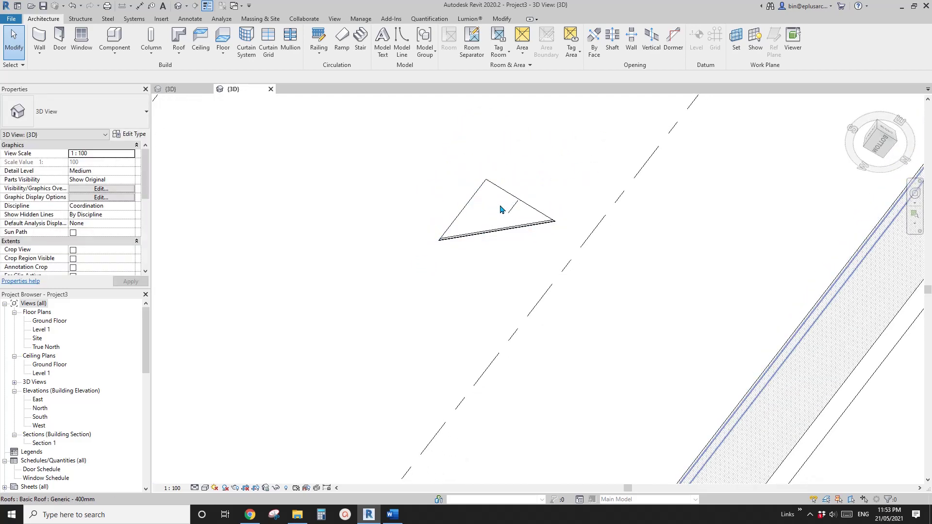
Examine the skylight from beneath the ceiling and above the roof, checking how it passes through the flat roof.
scroll(524, 227, down, 3)
scroll(544, 229, up, 1)
middle_drag(539, 236, 524, 244)
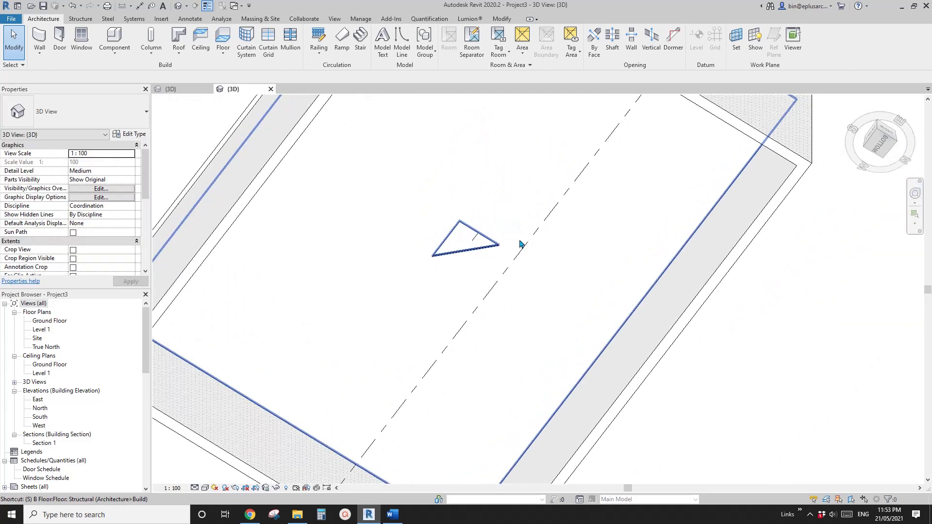
shift+middle_drag(506, 285, 488, 252)
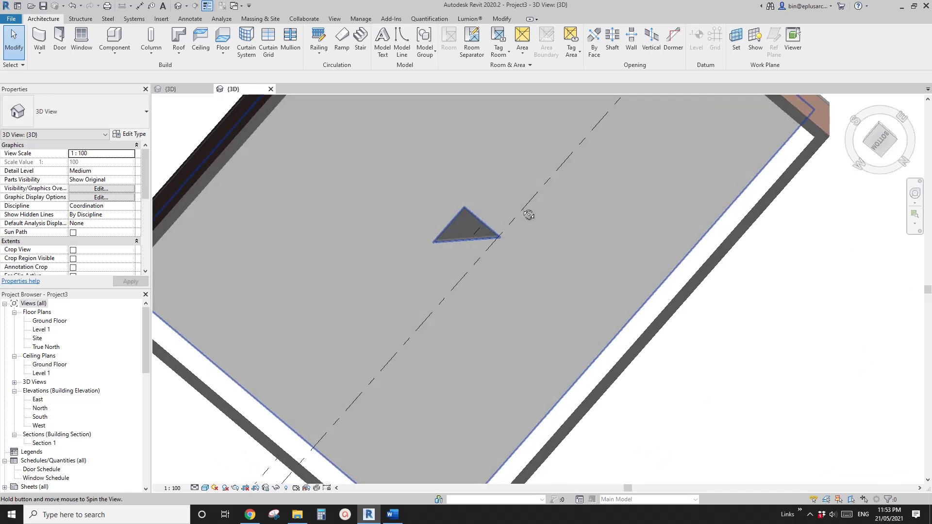
click(469, 223)
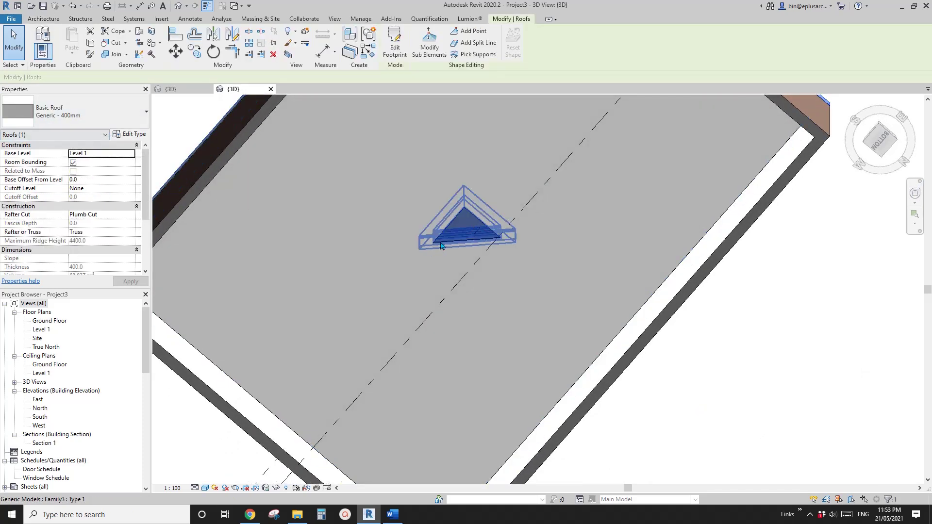
shift+middle_drag(475, 249, 475, 334)
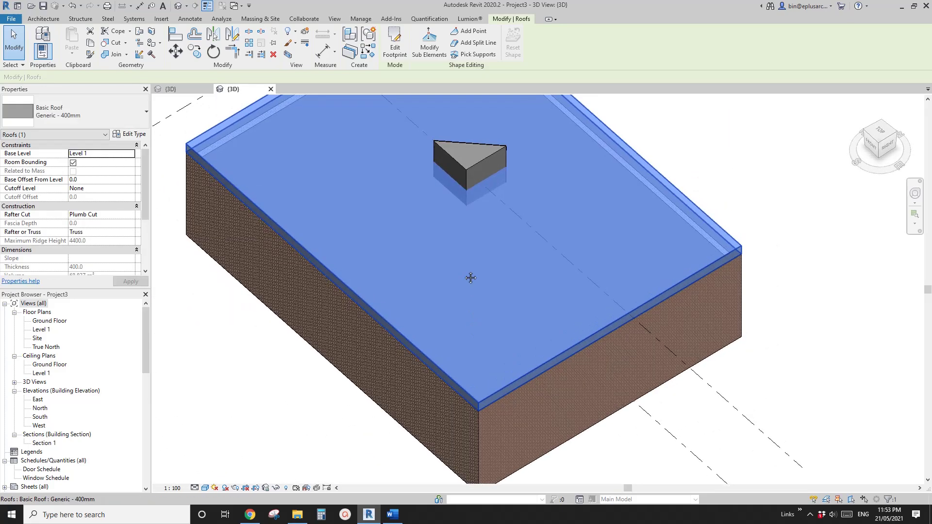
key(Escape)
middle_drag(468, 203, 458, 273)
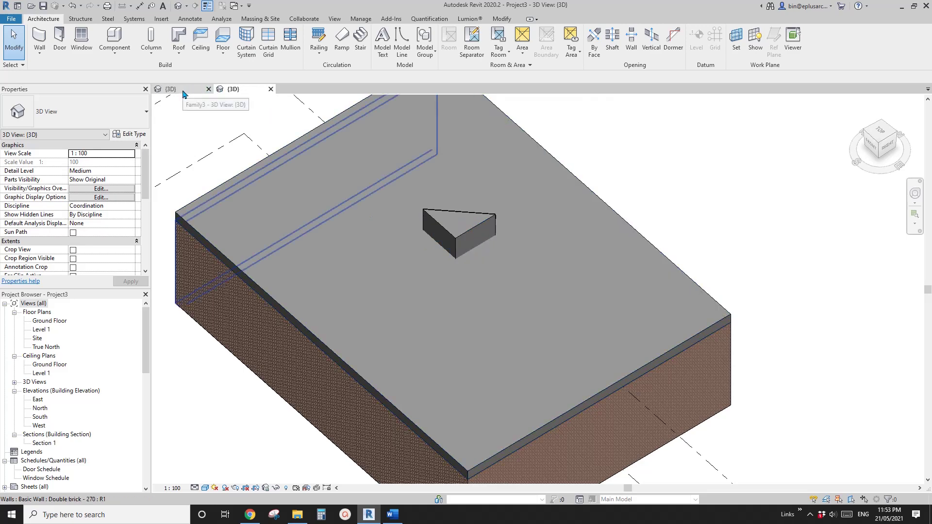
Switch to the Family3 Ref. Level ceiling plan and temporarily hide the sloping awning over the diagonal wall.
click(183, 92)
middle_drag(460, 273, 312, 272)
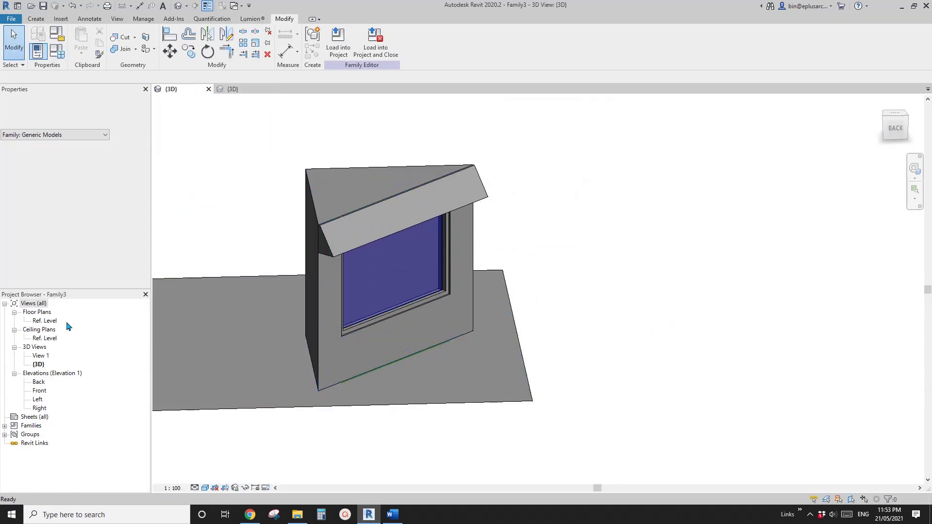
double_click(44, 338)
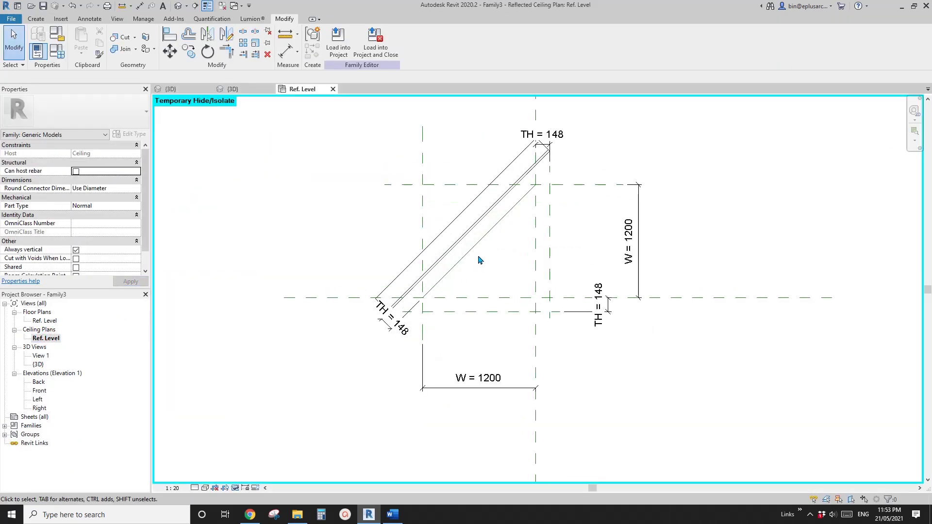
scroll(505, 168, up, 2)
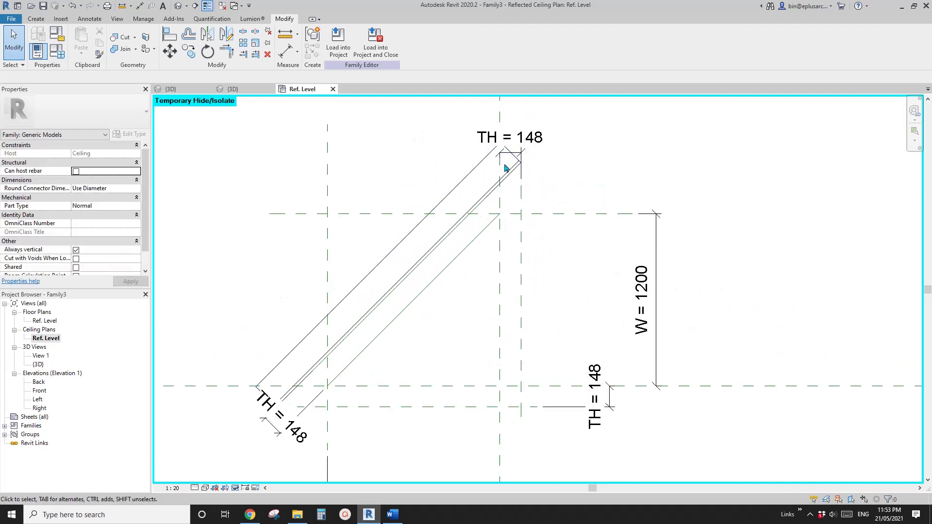
click(480, 167)
key(Delete)
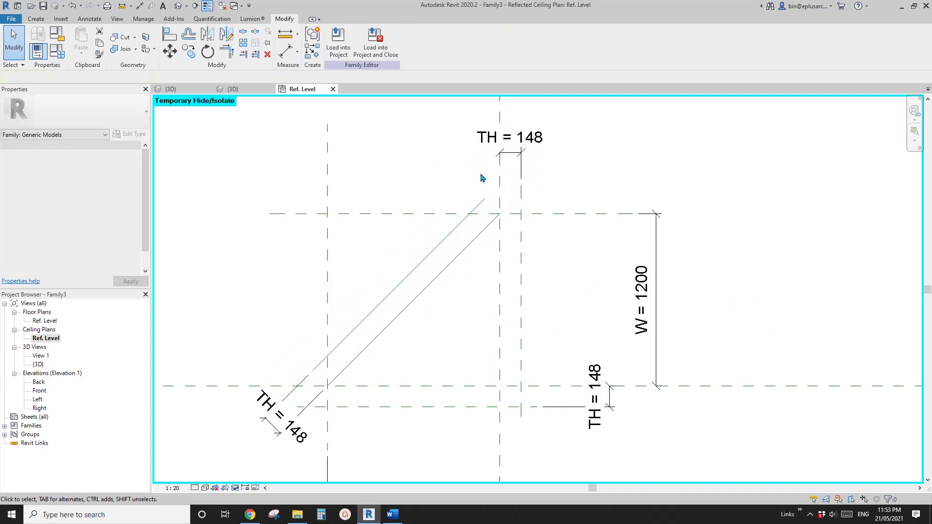
Start a void extrusion and pick the skylight's three outer reference lines, offset by TH, as locked sketch edges.
scroll(500, 216, down, 1)
middle_drag(480, 267, 492, 223)
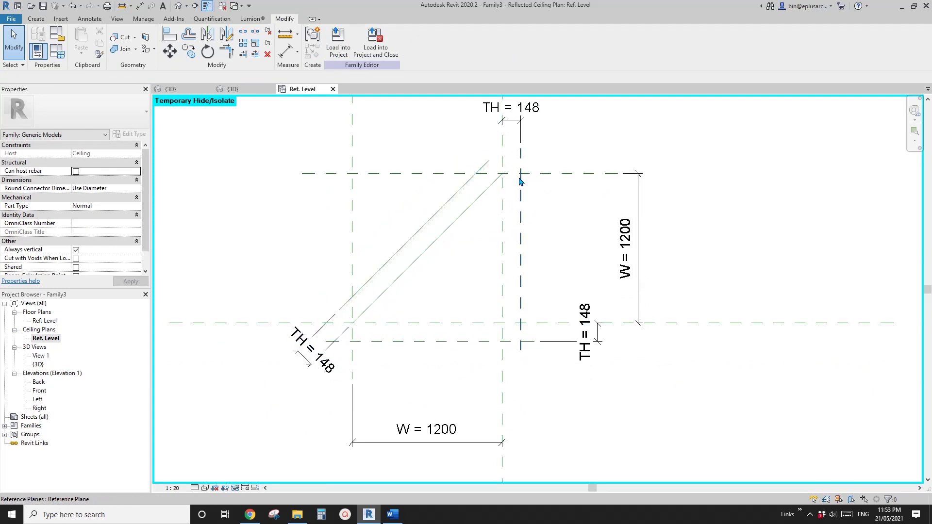
click(36, 19)
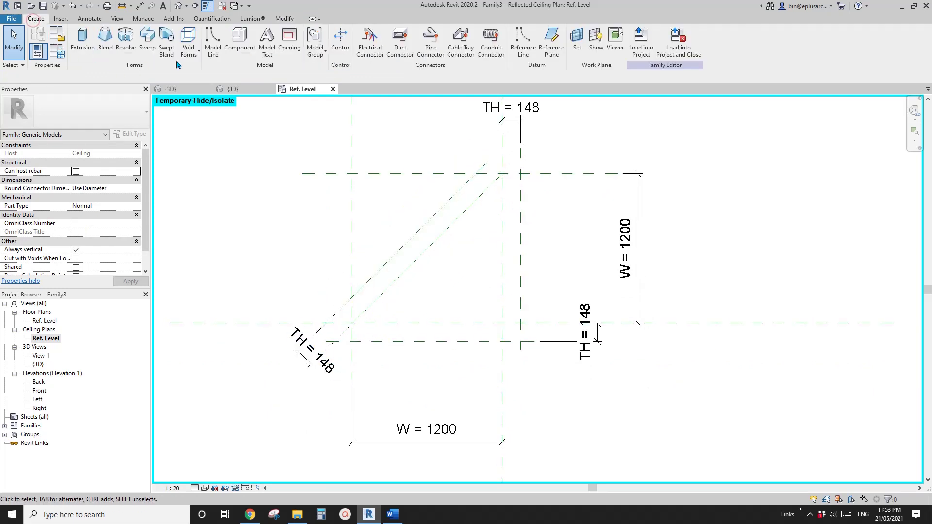
click(186, 40)
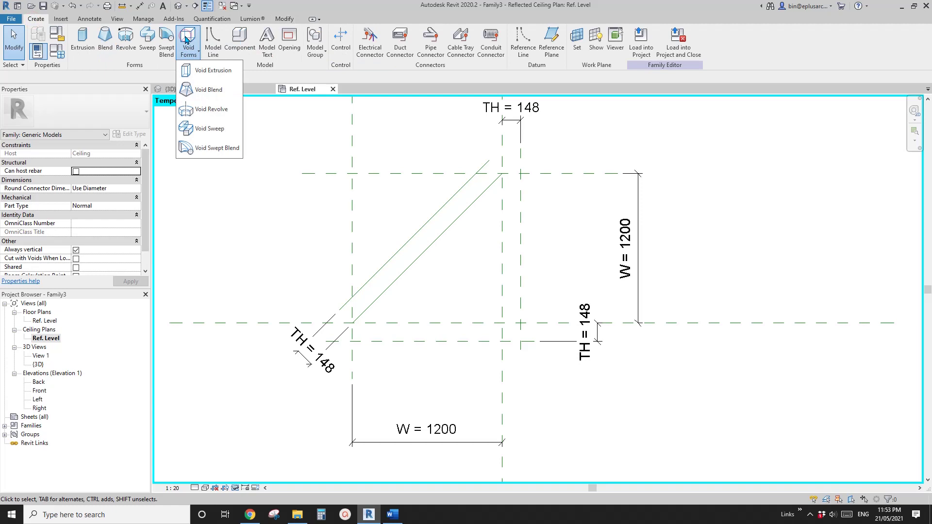
click(213, 70)
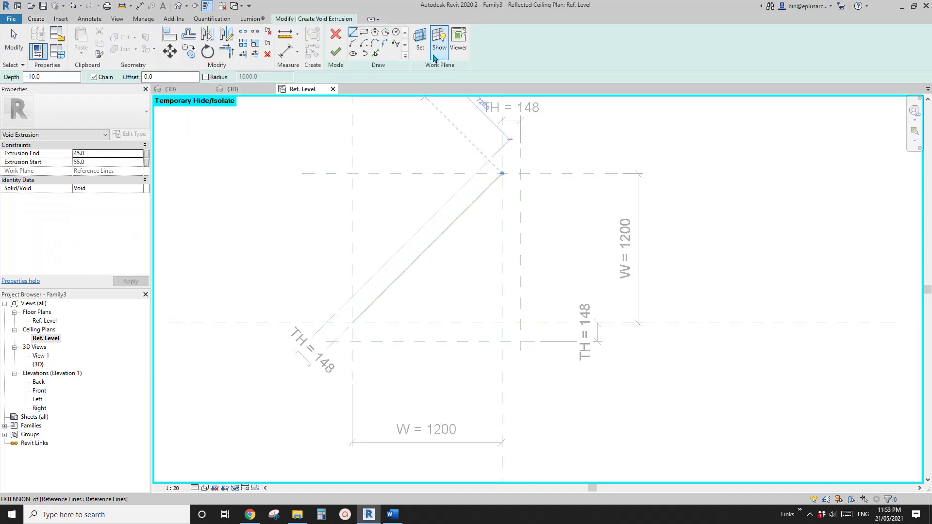
click(376, 53)
click(491, 160)
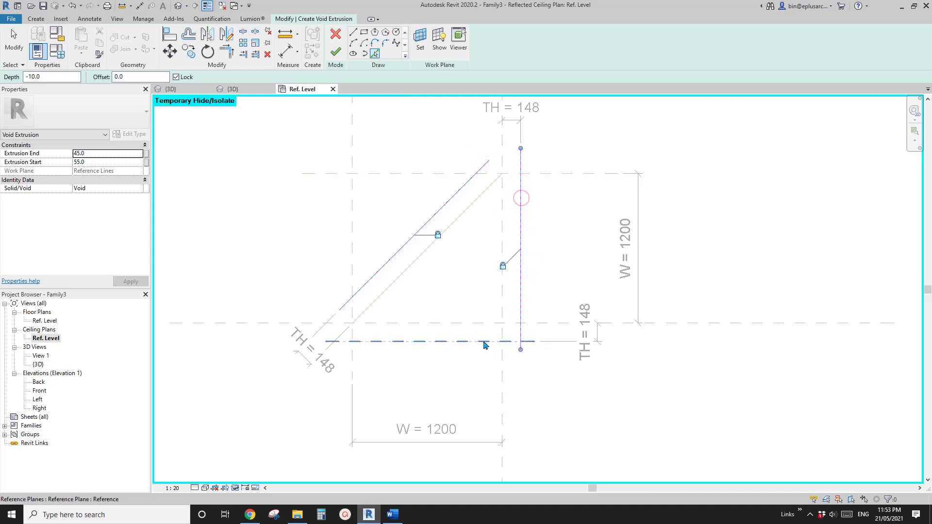
Trim the void's sketch lines into a closed triangle and finish the void extrusion.
key(t)
key(r)
click(370, 340)
click(353, 291)
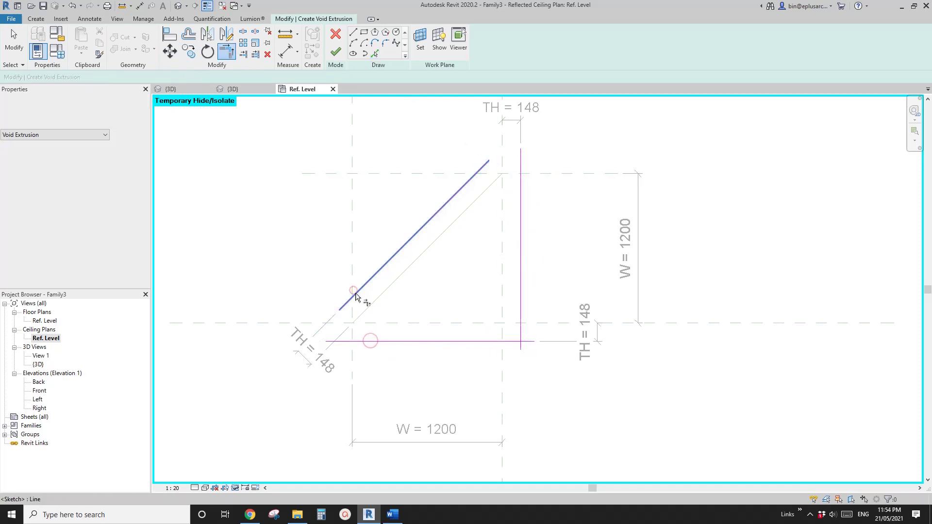
click(355, 293)
click(356, 342)
click(387, 341)
click(521, 308)
click(520, 292)
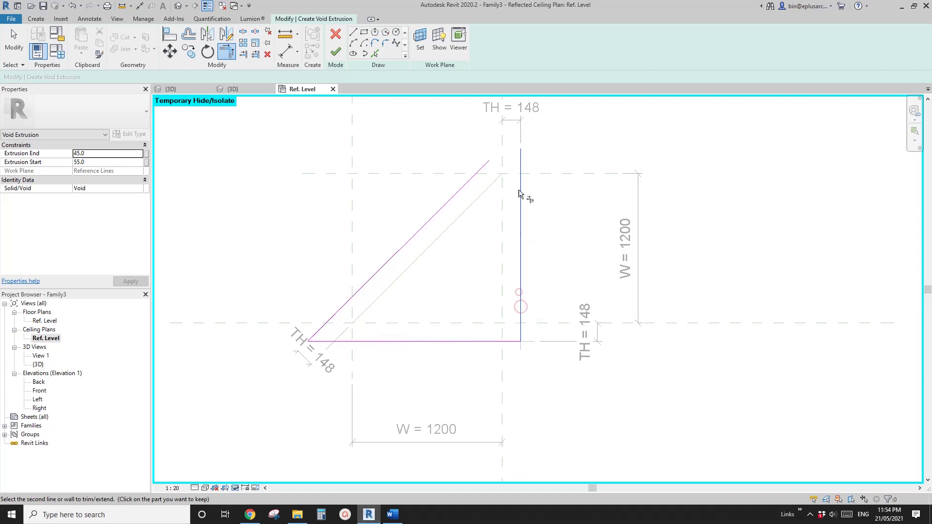
click(487, 167)
key(Escape)
click(335, 52)
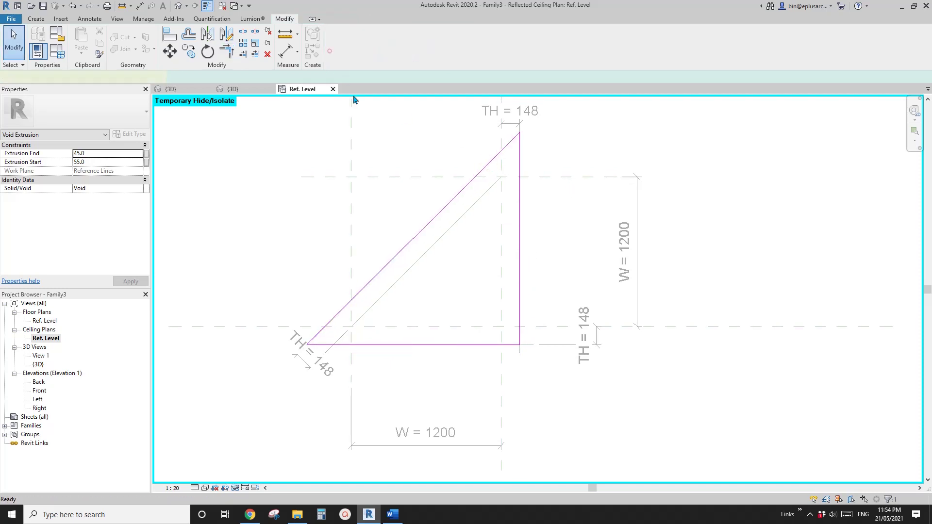
In the Front elevation, reassign the void extrusion's work plane to the Ceiling reference plane.
double_click(39, 390)
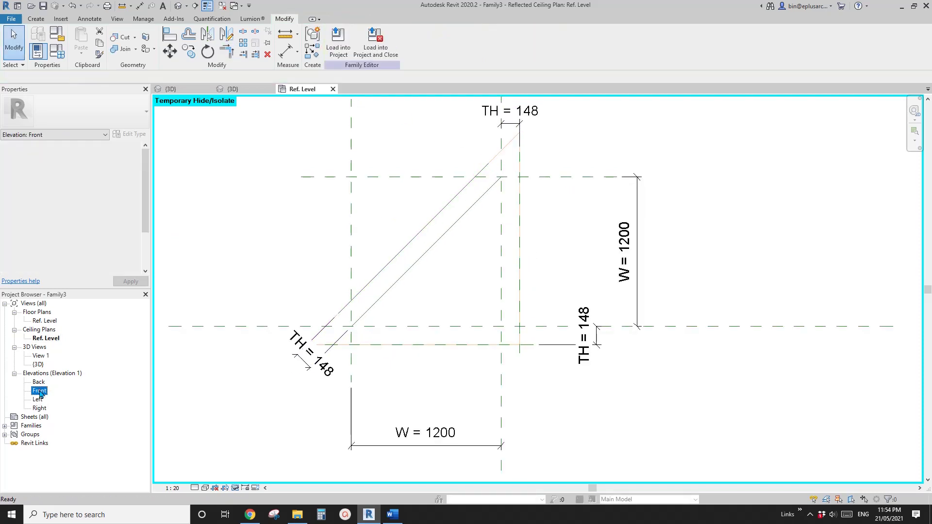
scroll(392, 218, up, 3)
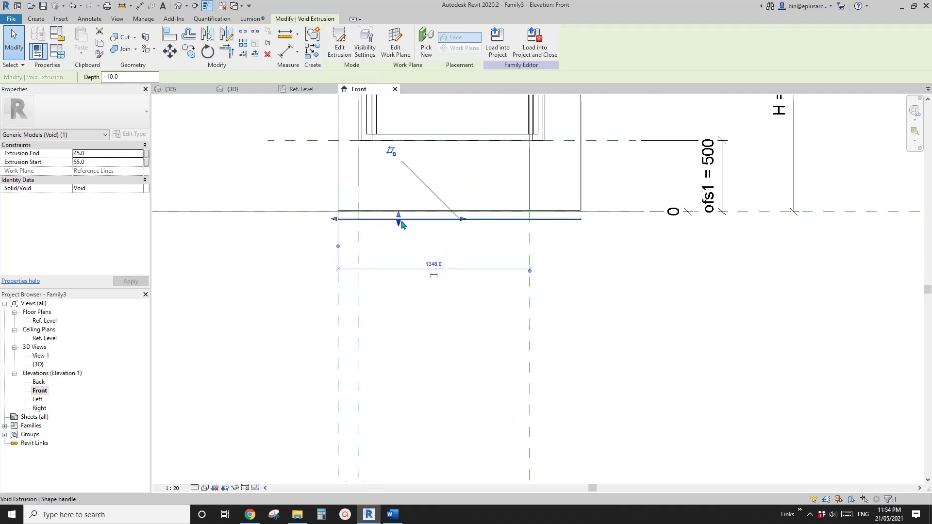
middle_drag(401, 259, 379, 369)
scroll(379, 368, up, 1)
scroll(393, 331, down, 2)
middle_drag(392, 329, 388, 334)
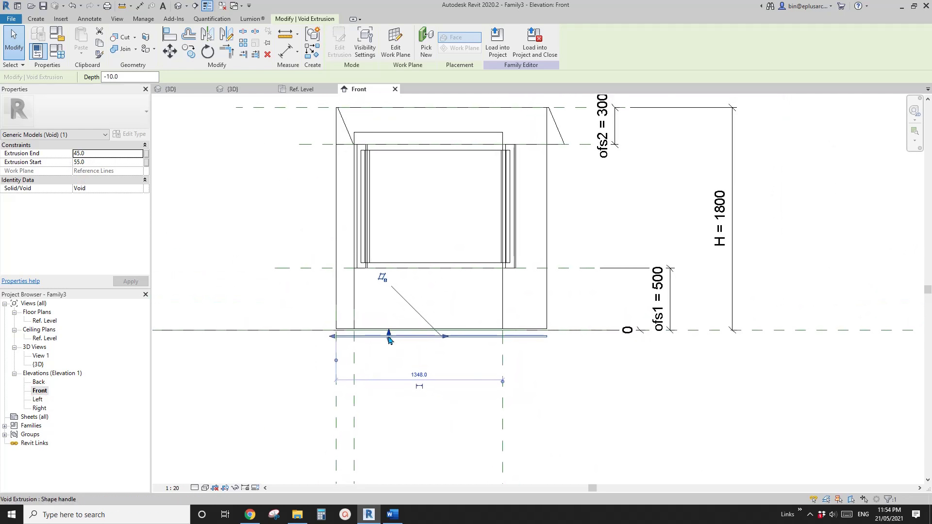
scroll(388, 334, up, 1)
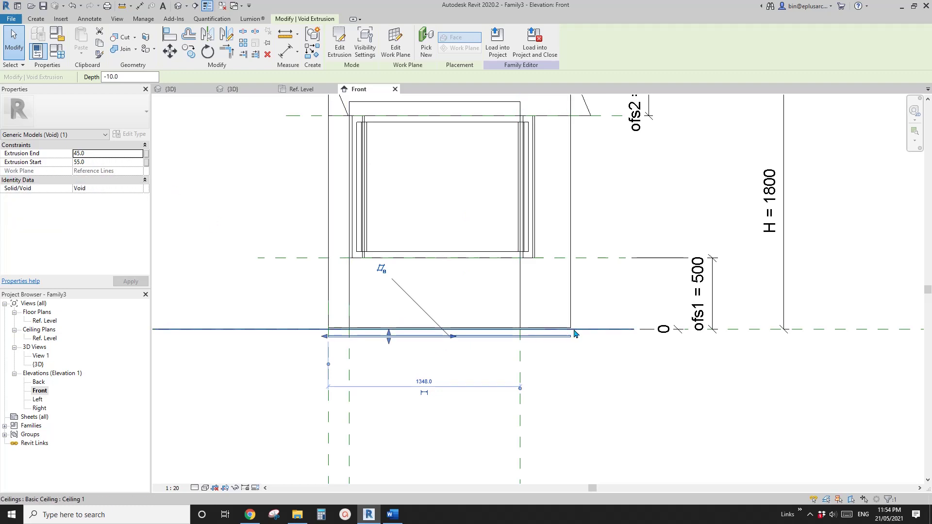
mouse_move(562, 321)
middle_down()
mouse_move(443, 304)
mouse_move(436, 319)
middle_up()
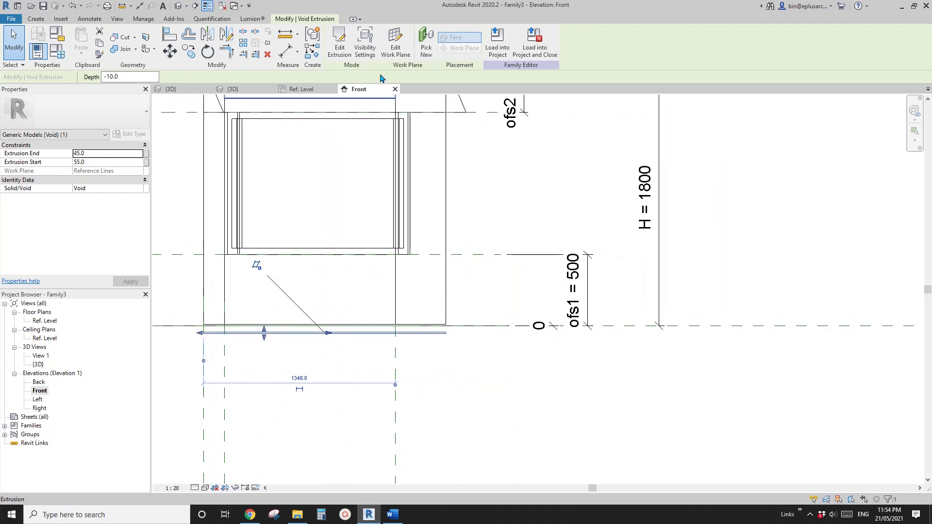
click(395, 41)
click(320, 233)
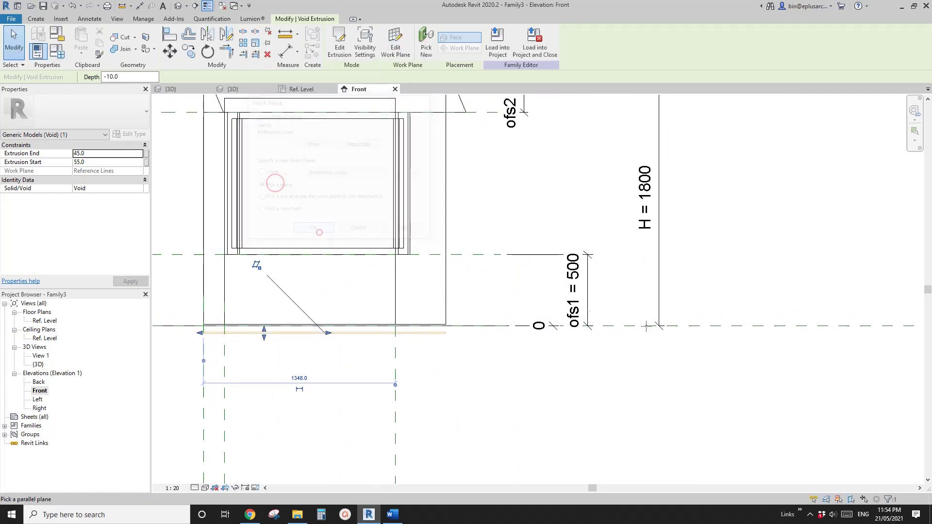
click(624, 326)
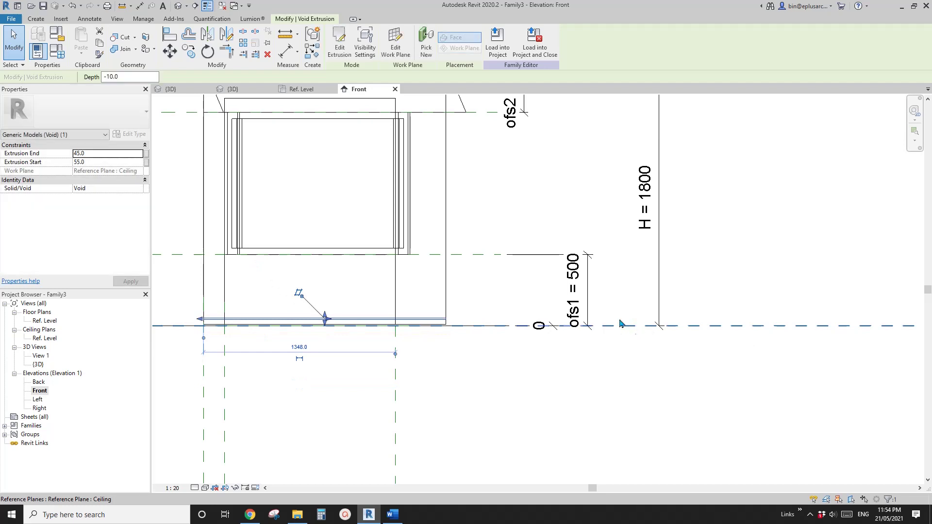
Set the void's Extrusion End to 0.
scroll(620, 323, down, 1)
middle_drag(510, 318, 582, 320)
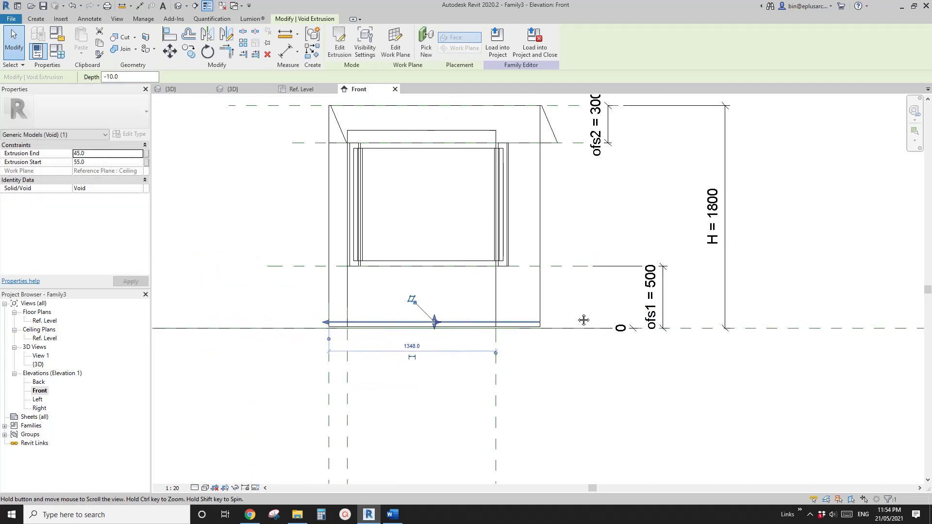
click(95, 155)
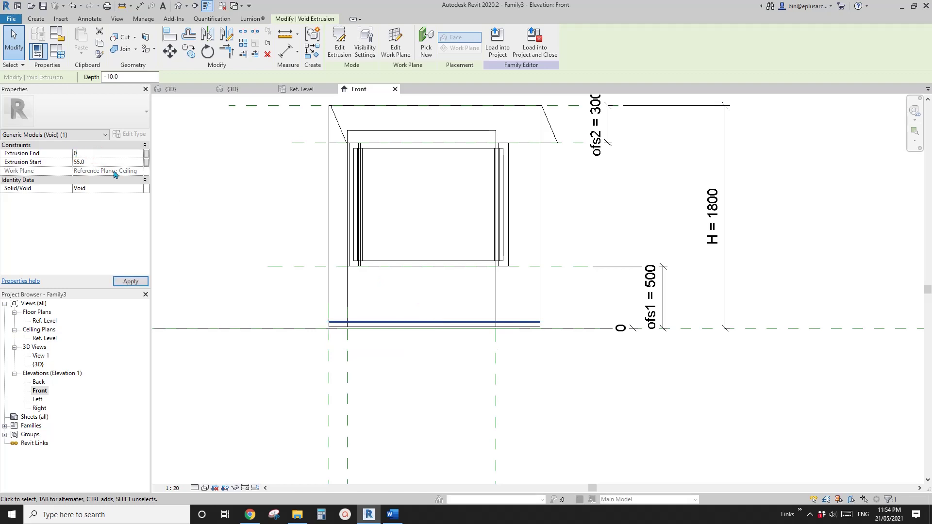
Stretch the void's upper face to the skylight's top reference plane, 1800 mm above the ceiling plane, and lock it there.
scroll(441, 350, down, 3)
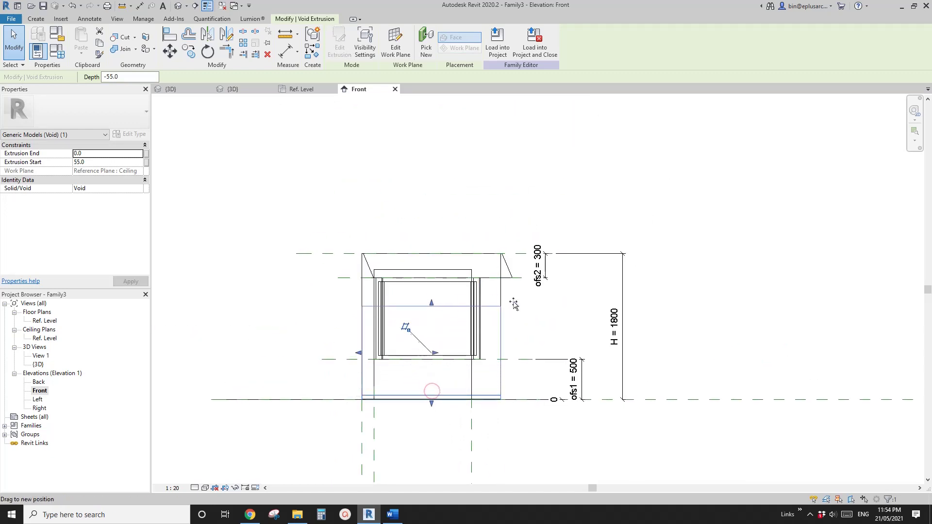
drag(513, 304, 521, 258)
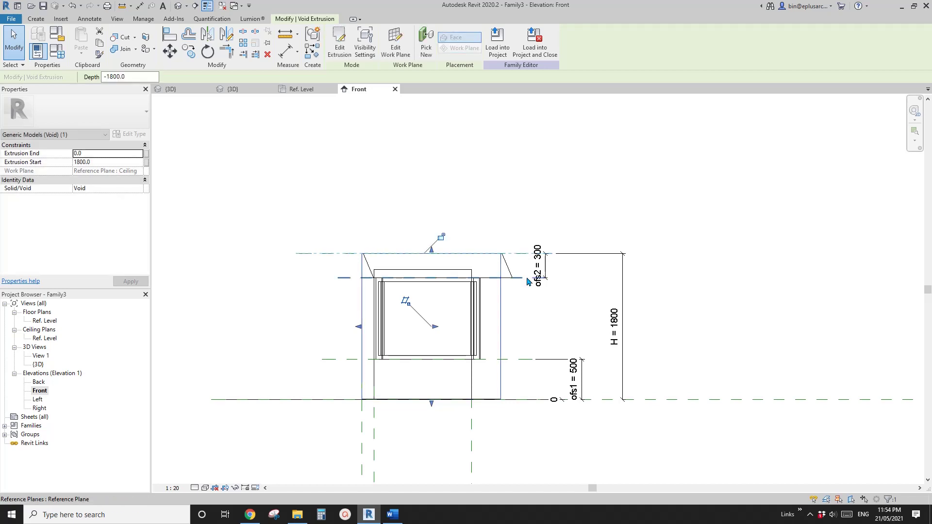
click(442, 238)
scroll(461, 383, up, 2)
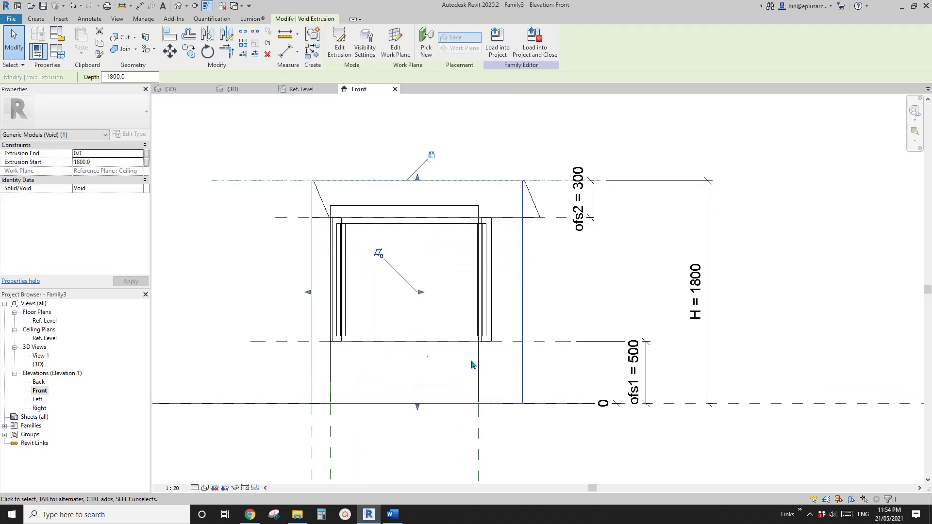
middle_drag(546, 350, 491, 316)
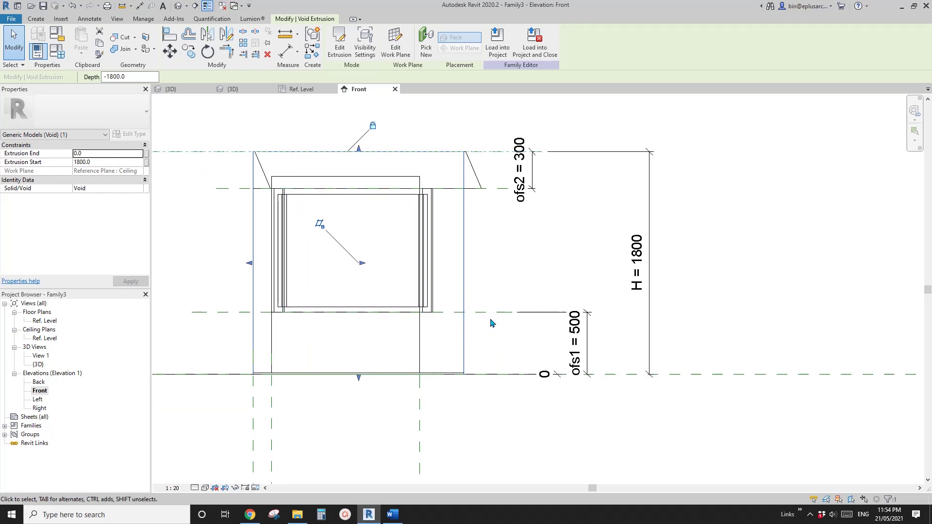
scroll(484, 318, down, 3)
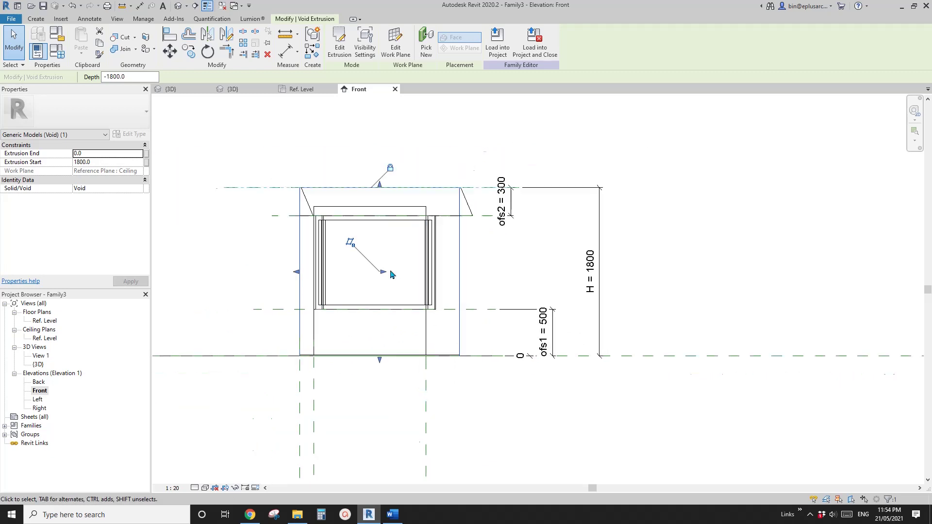
middle_drag(441, 210, 467, 208)
middle_drag(474, 249, 466, 254)
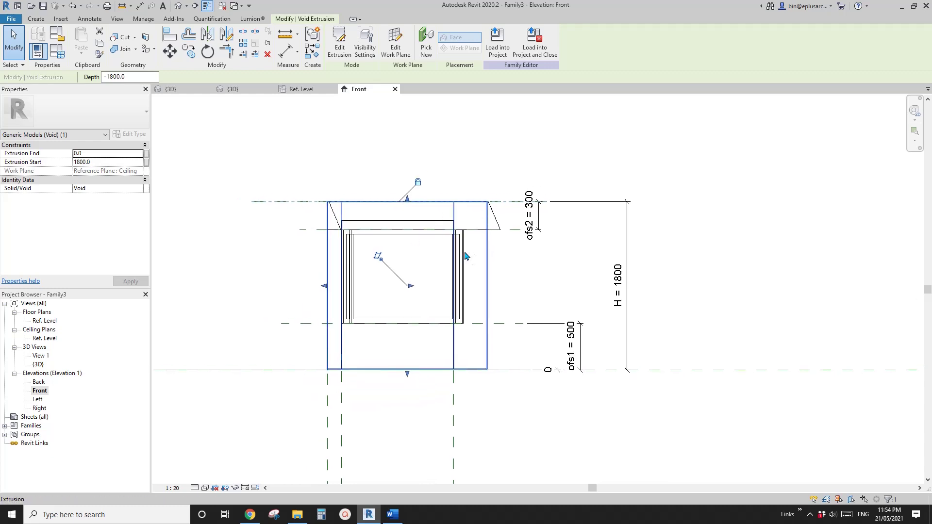
key(Escape)
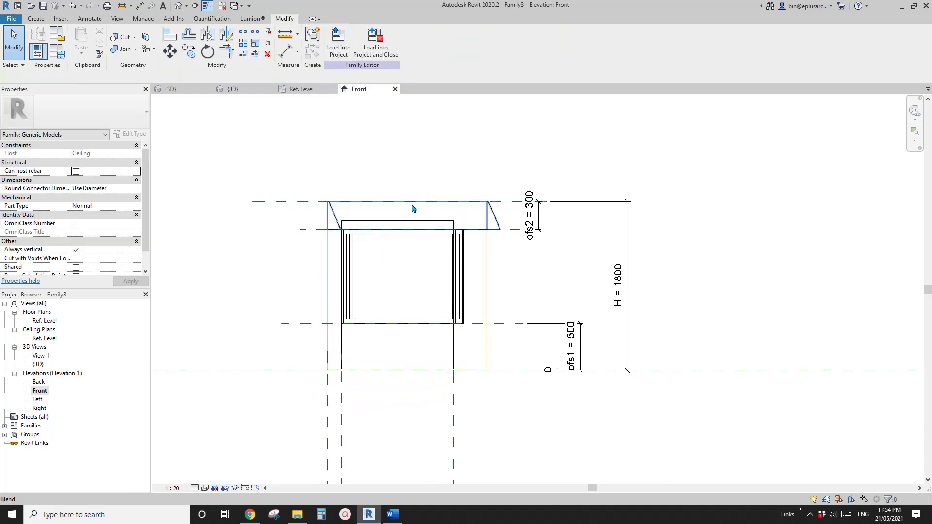
Show the family's 3D view and examine the void's outline around the triangular ceiling opening from below.
click(179, 9)
shift+middle_drag(354, 108, 471, 193)
scroll(379, 358, up, 4)
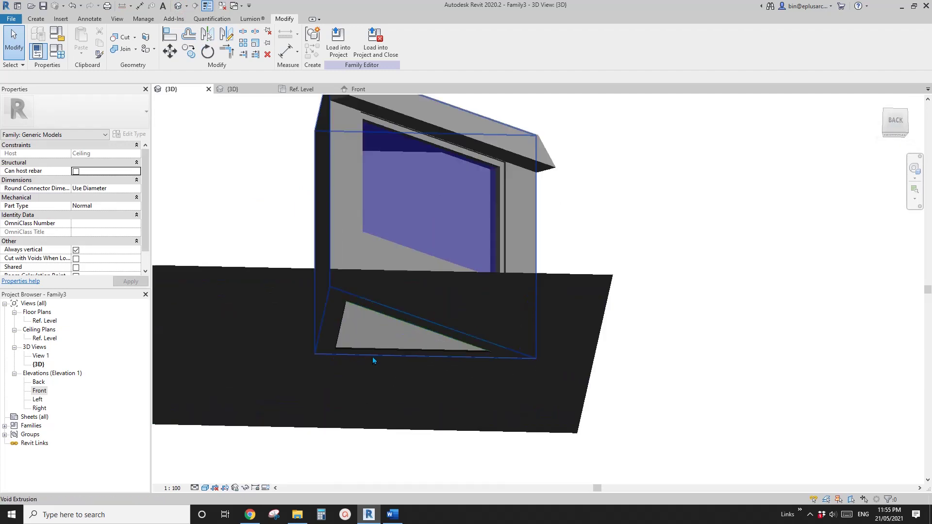
scroll(620, 365, up, 2)
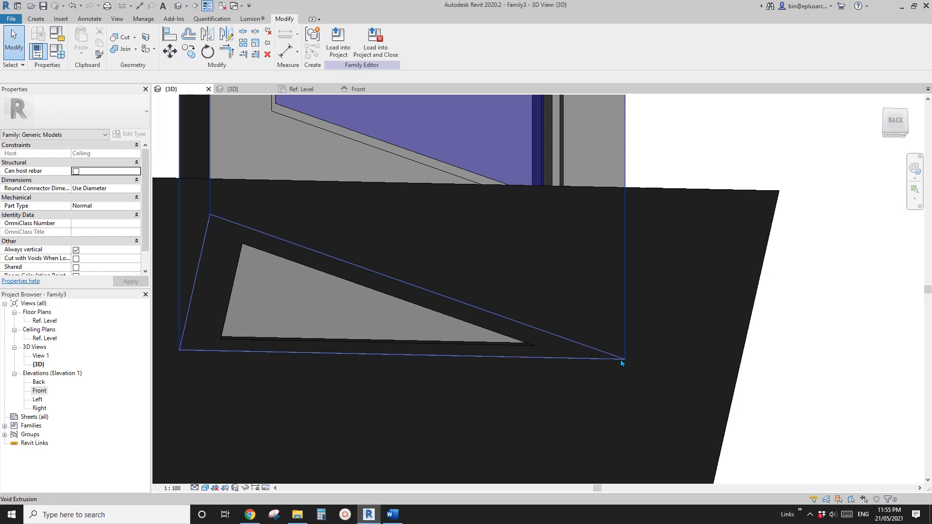
Temporarily hide the void extrusion around the triangular ceiling opening in the 3D view, and undo that hiding.
scroll(621, 359, down, 2)
middle_drag(540, 360, 599, 357)
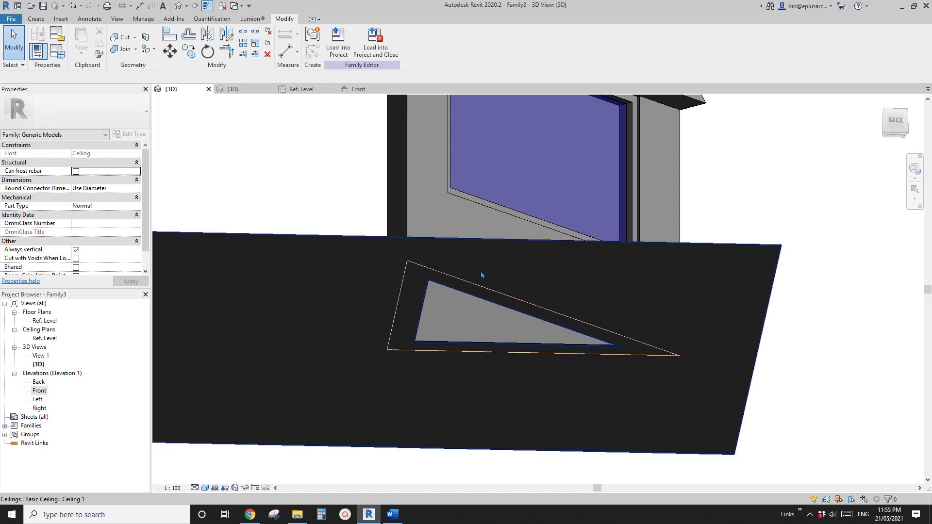
click(481, 275)
shift+middle_drag(458, 262, 416, 284)
click(415, 285)
shift+middle_drag(492, 297, 412, 241)
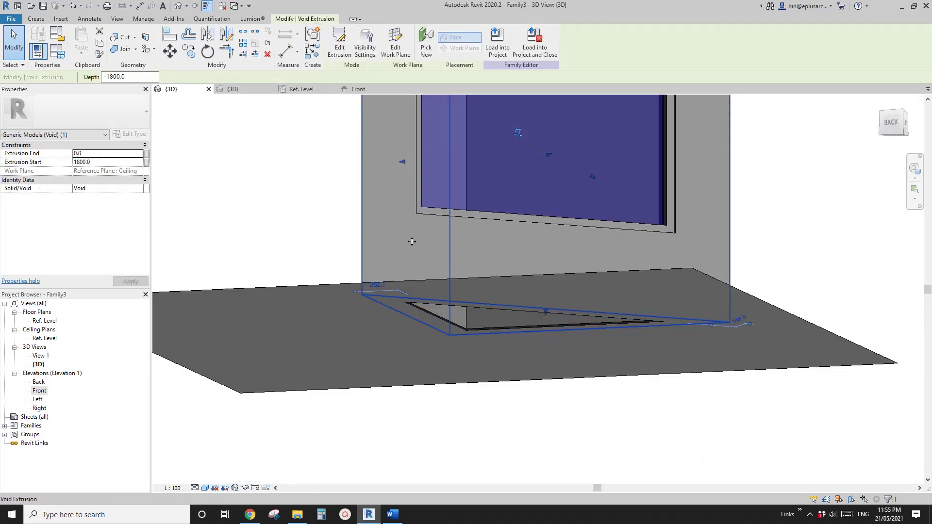
click(404, 233)
key(Tab)
click(721, 236)
key(h)
key(h)
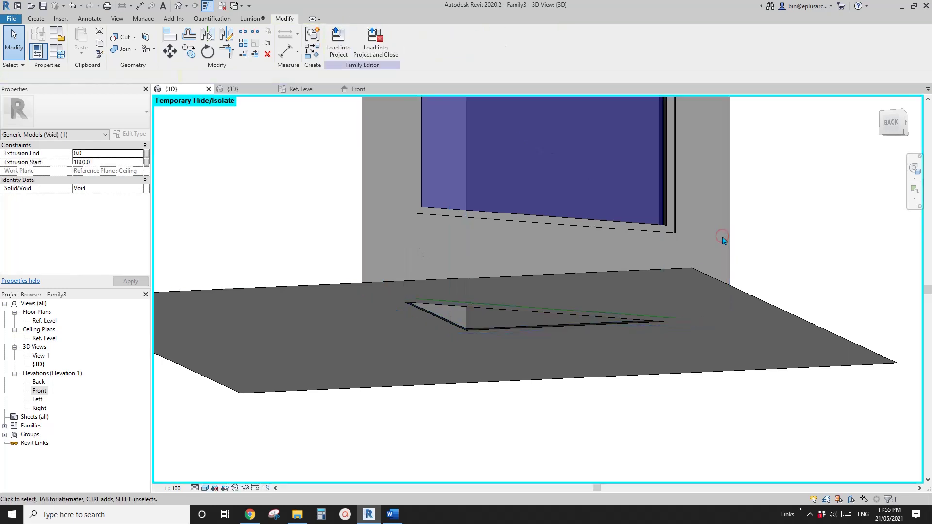
key(ctrl+z)
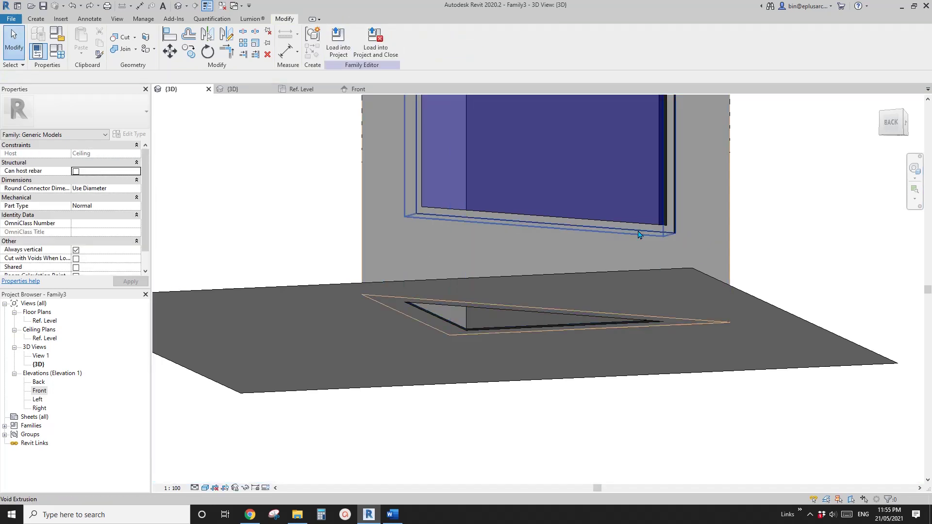
Enable Cut with Voids When Loaded in the skylight family's properties.
middle_drag(449, 311, 475, 270)
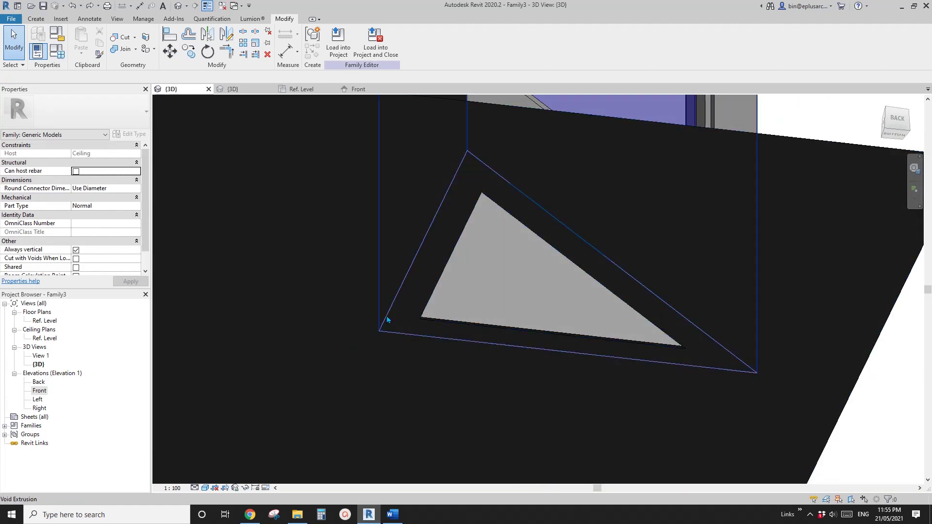
shift+middle_drag(454, 202, 485, 267)
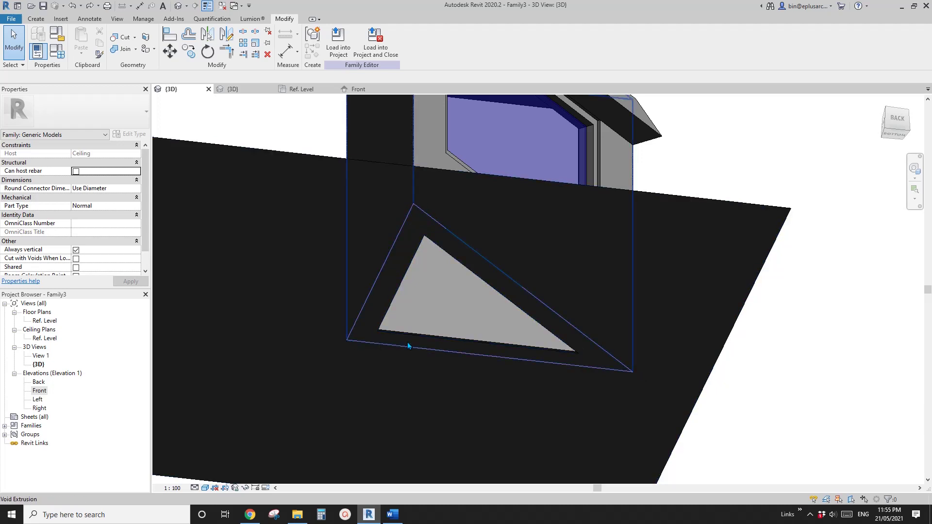
middle_drag(399, 305, 392, 326)
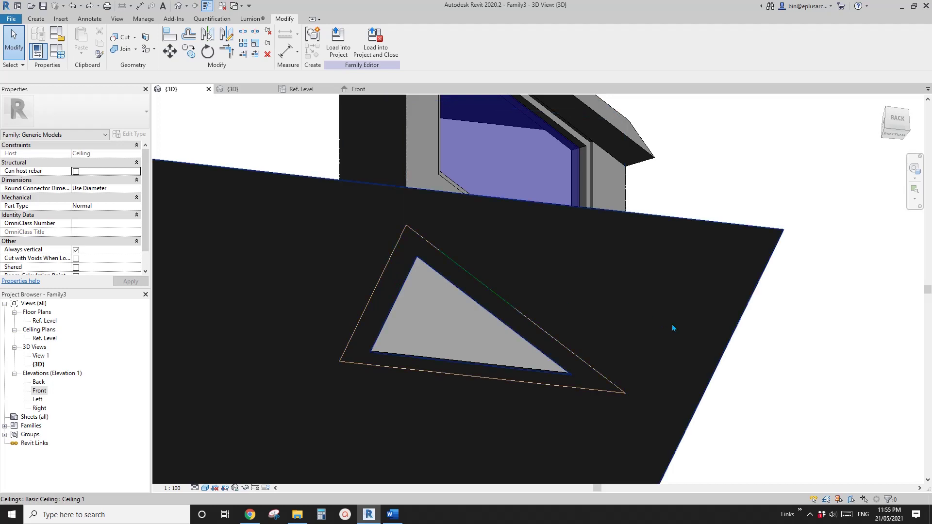
shift+middle_drag(672, 324, 534, 374)
scroll(510, 361, up, 1)
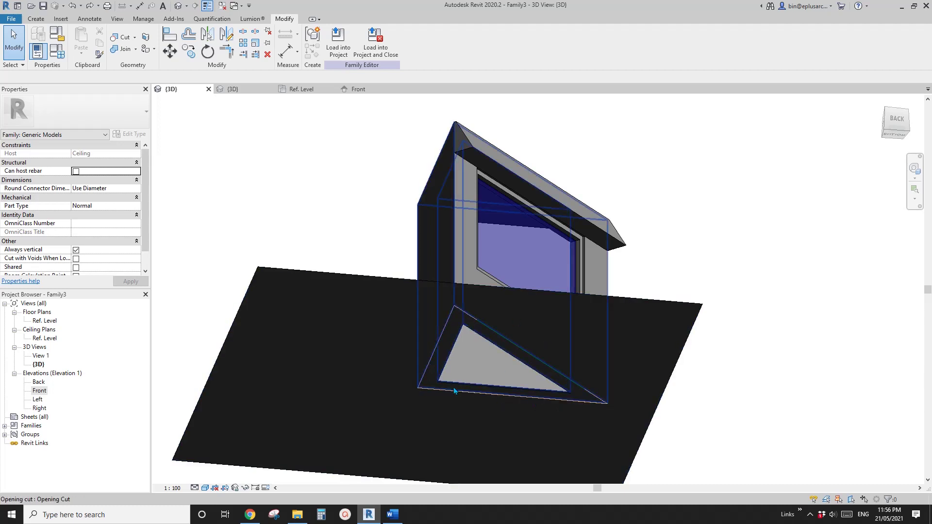
click(75, 260)
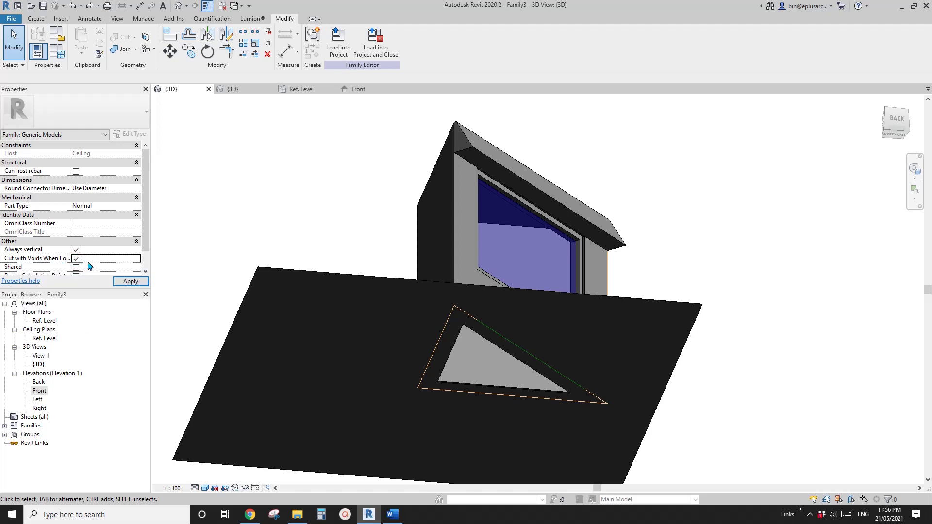
Load the updated skylight family into Project3, overwriting the existing version.
middle_drag(368, 296, 337, 267)
click(339, 41)
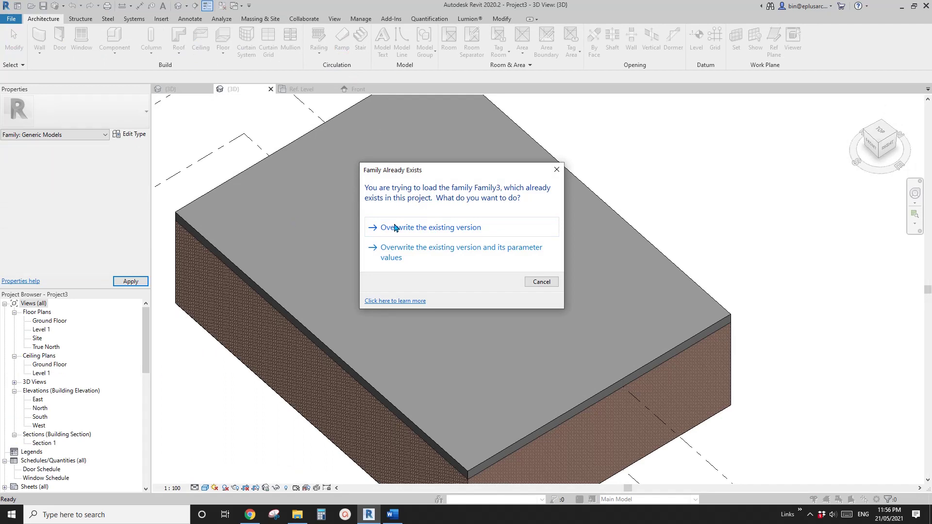
click(395, 228)
Cut the Generic - 400mm roof with the void of the skylight family using Cut Geometry.
shift+middle_drag(502, 263, 507, 237)
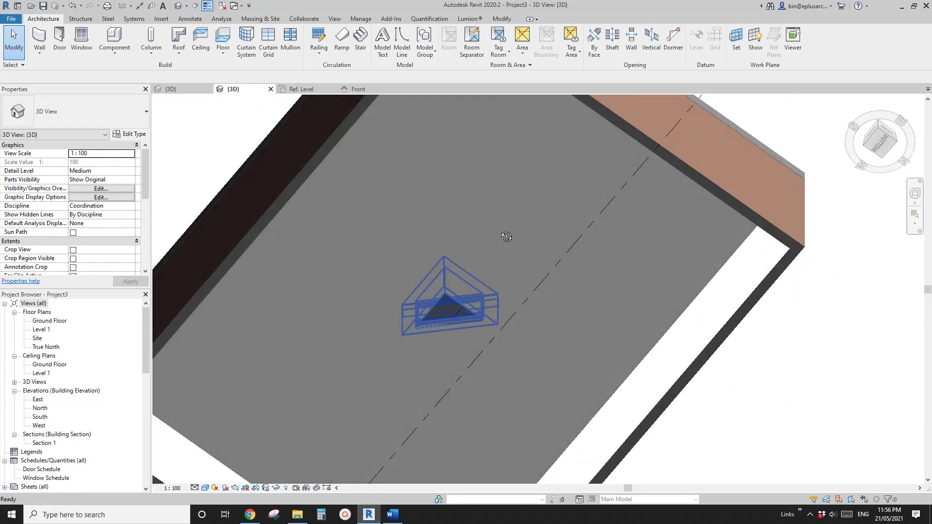
click(501, 19)
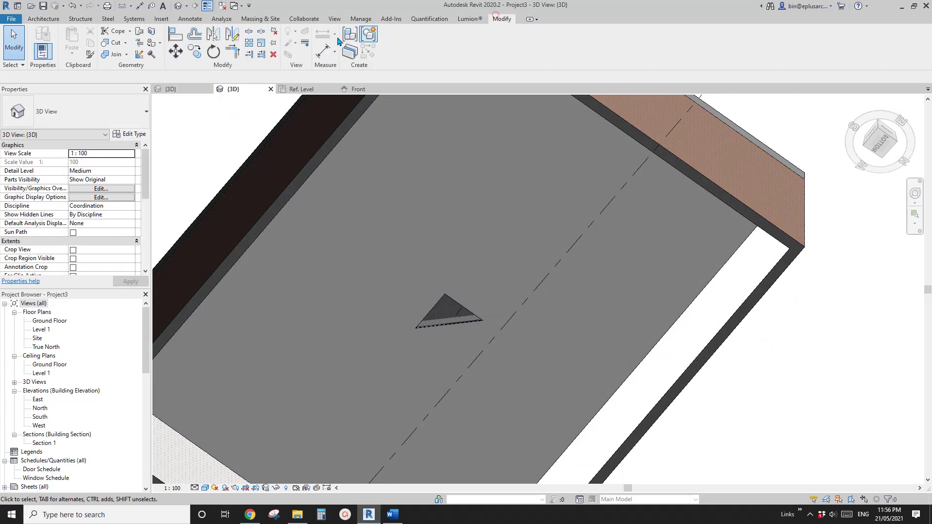
click(111, 43)
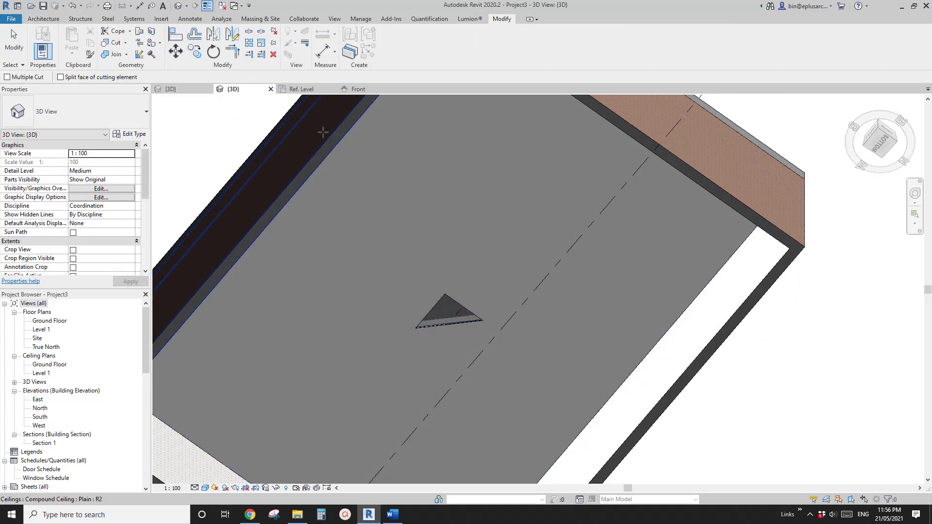
shift+middle_drag(542, 244, 582, 423)
shift+middle_drag(526, 230, 428, 338)
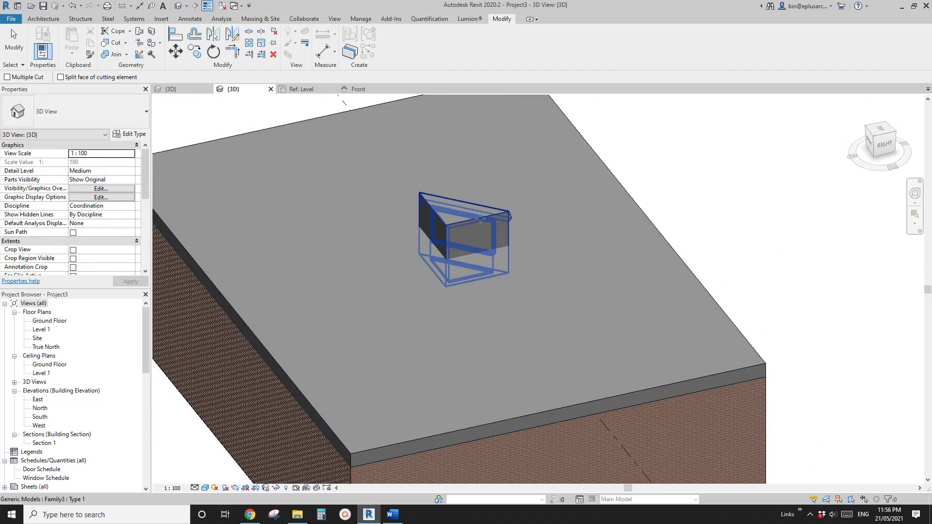
click(481, 218)
shift+middle_drag(531, 384, 481, 335)
shift+middle_drag(482, 232, 494, 237)
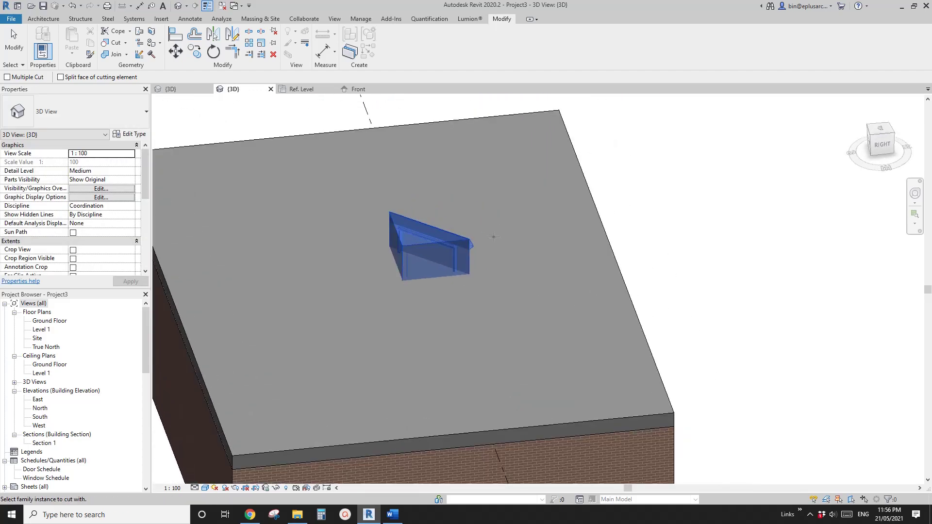
click(701, 228)
middle_drag(680, 237, 633, 265)
click(479, 248)
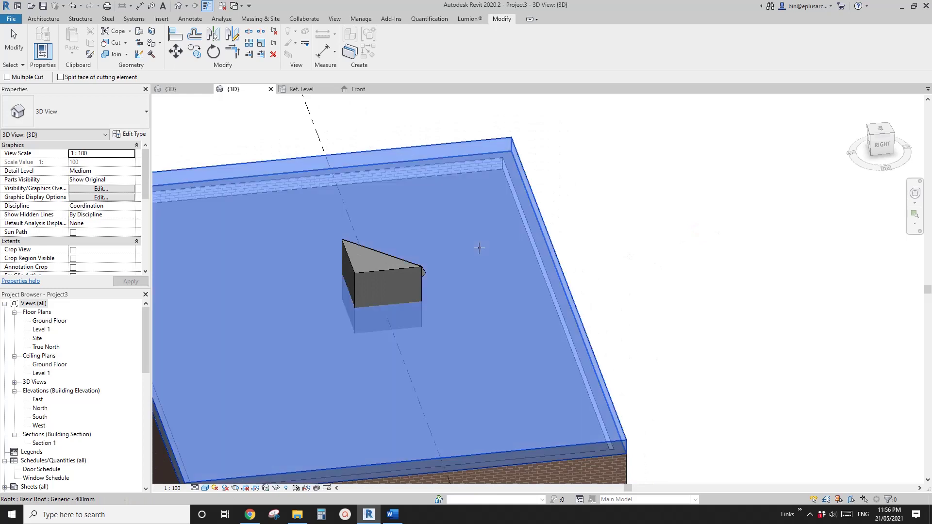
click(391, 278)
shift+middle_drag(390, 278, 319, 282)
key(Escape)
Set the placed skylight's type parameter H to 2400 and apply it.
shift+middle_drag(339, 376, 601, 377)
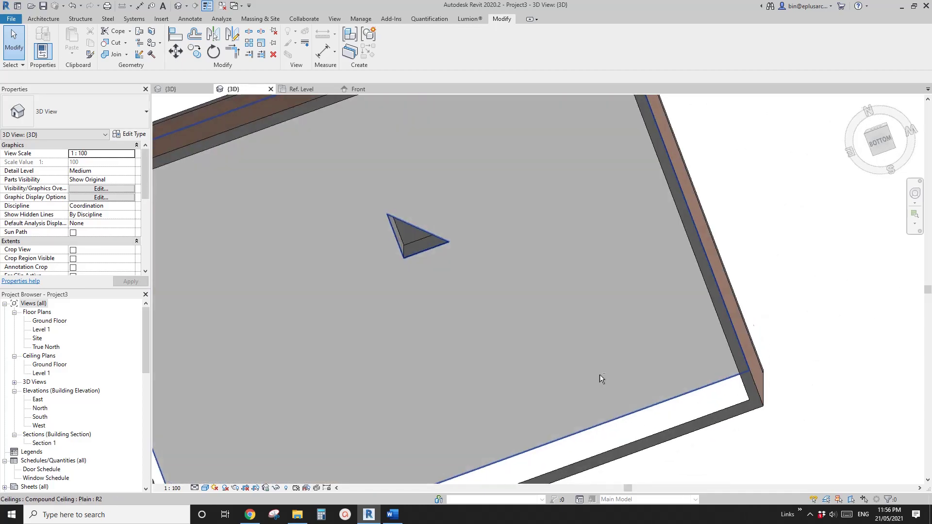
shift+middle_drag(502, 328, 362, 264)
scroll(437, 267, up, 2)
click(437, 265)
click(132, 136)
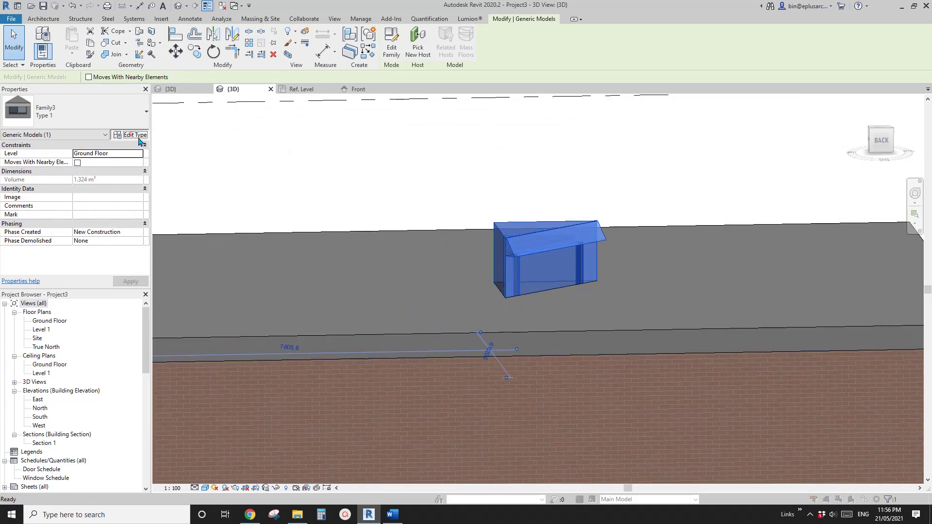
click(214, 194)
click(212, 177)
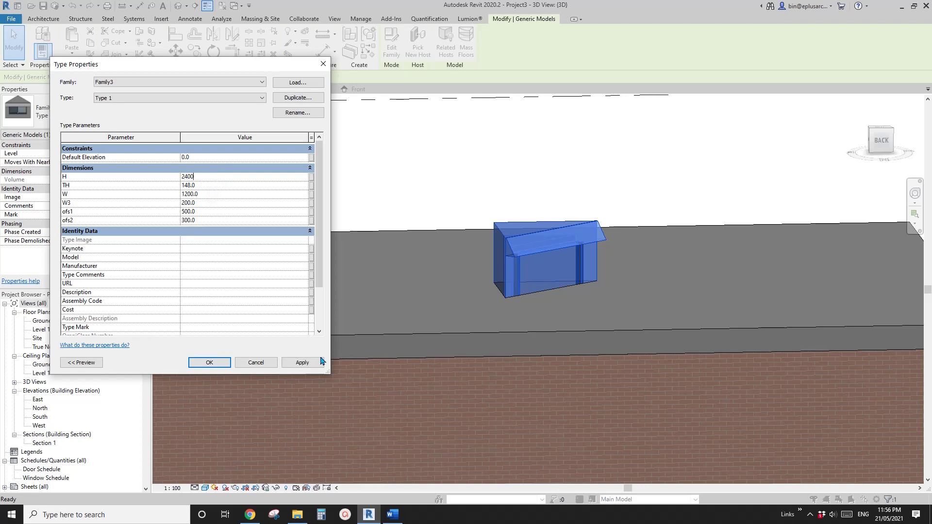
text(2400)
click(307, 363)
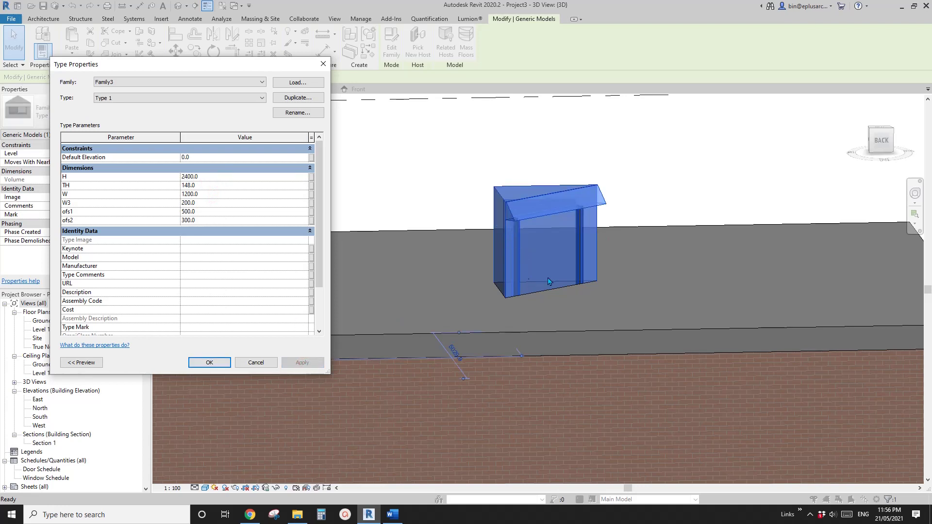
Try the skylight type's H at 2100, and return it to 2400.
text(2100)
click(301, 362)
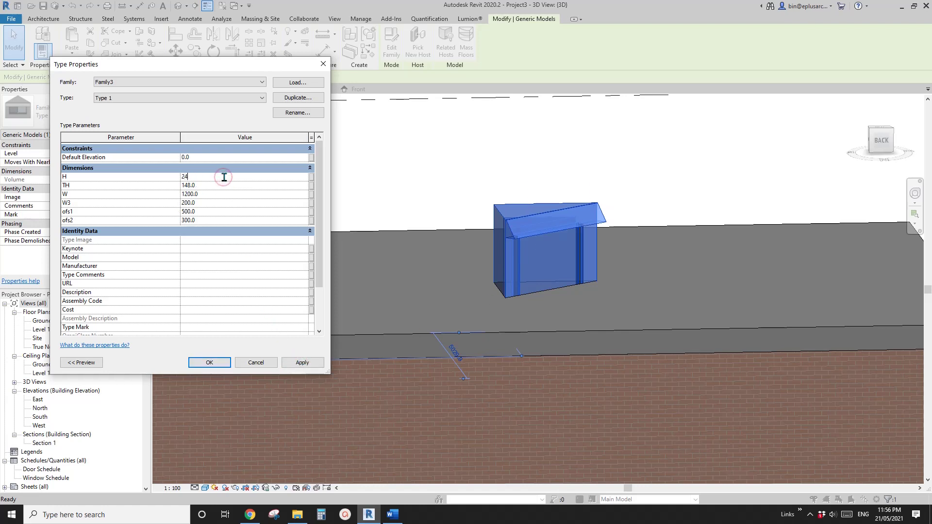
click(302, 362)
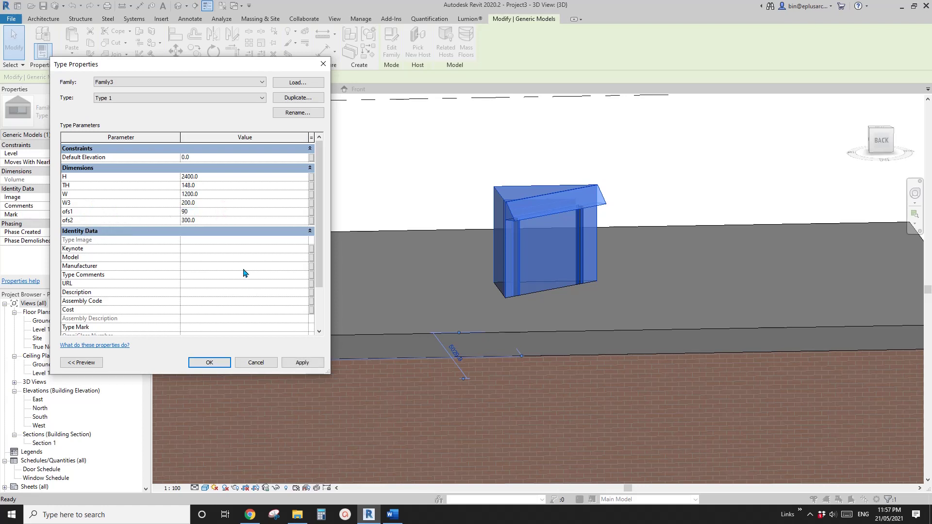
Set the skylight type's ofs1 to 900, then try ofs2 at 450 and 300 before applying 400.
click(301, 364)
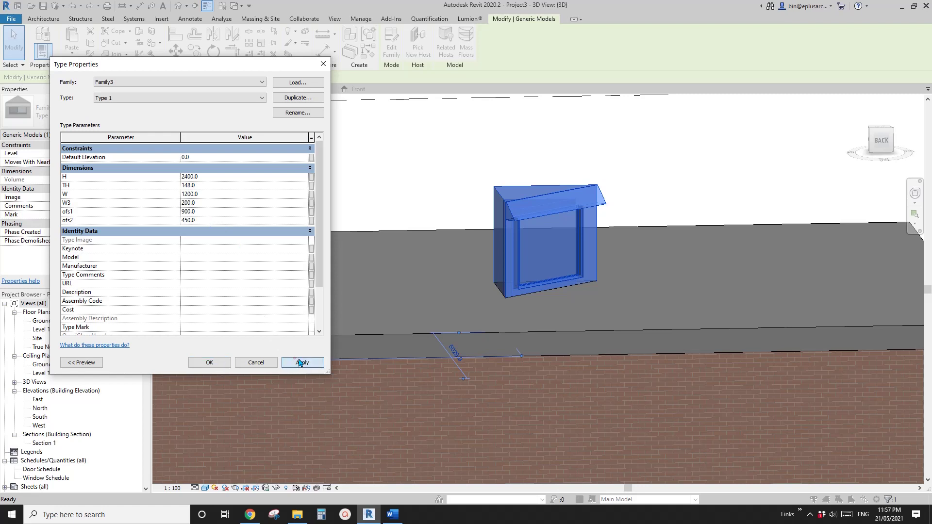
click(300, 362)
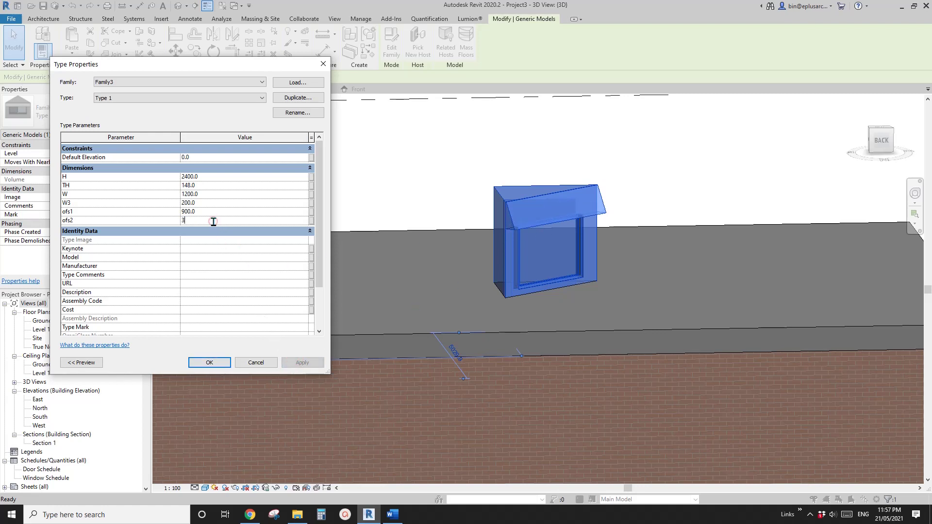
click(300, 361)
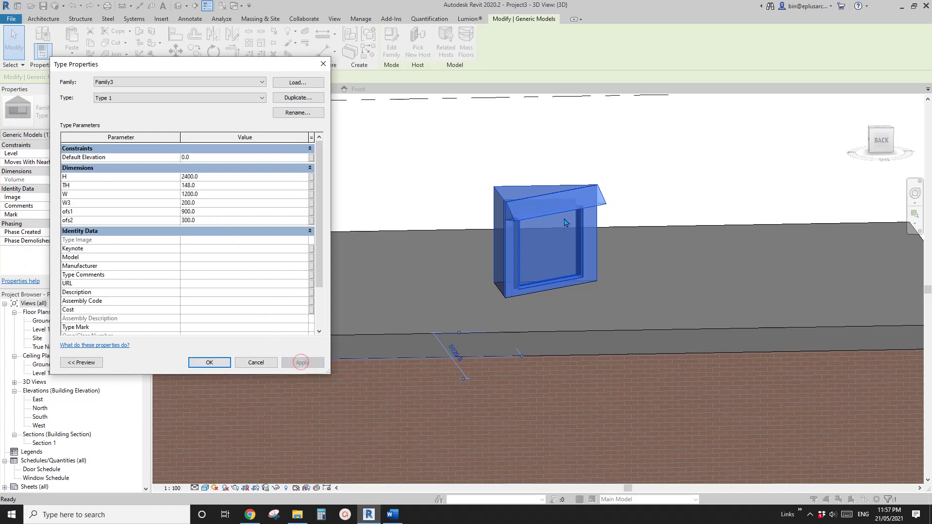
text(400)
click(300, 363)
Set the skylight type's W to 1500 and TH to 100, and accept the type properties.
click(216, 195)
text(1)
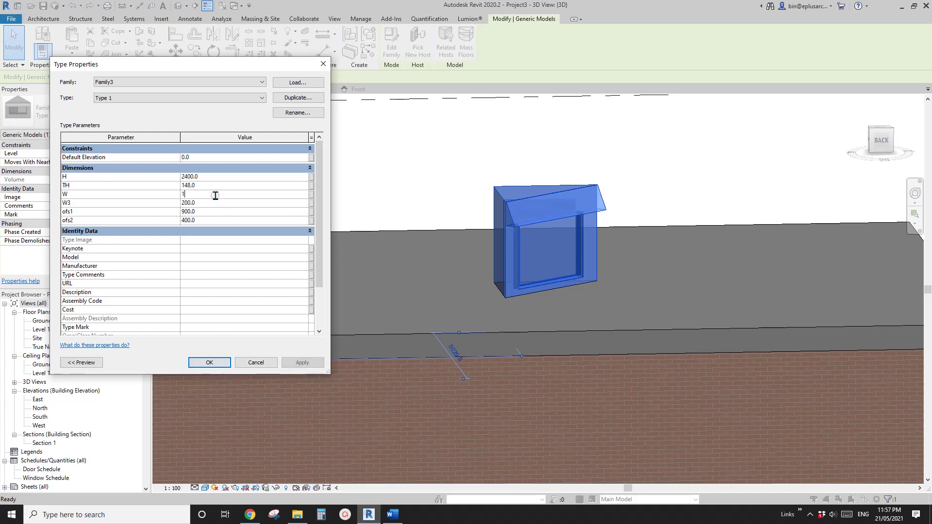
text(500.0)
click(303, 363)
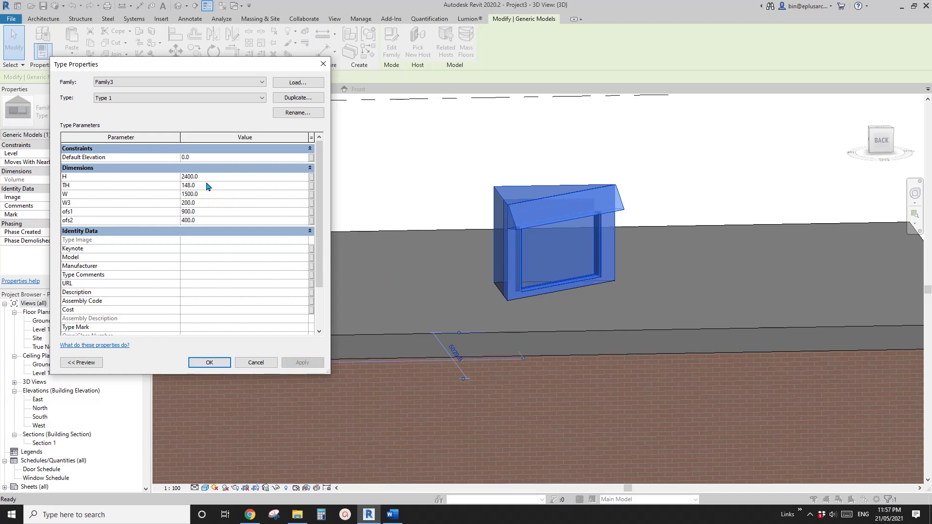
text(100)
click(301, 363)
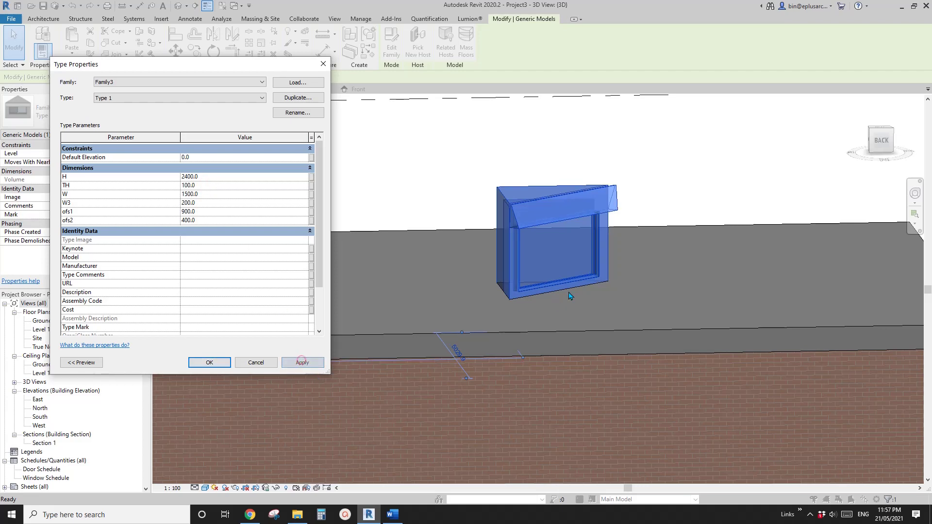
click(209, 363)
Examine the skylight's sloping hood and its junction with the upper edge of the window wall in 3D.
shift+middle_drag(437, 253, 486, 287)
click(451, 247)
scroll(459, 244, down, 2)
scroll(489, 243, up, 2)
scroll(490, 240, up, 5)
click(468, 154)
middle_drag(467, 156, 318, 276)
shift+middle_drag(442, 239, 489, 283)
key(Escape)
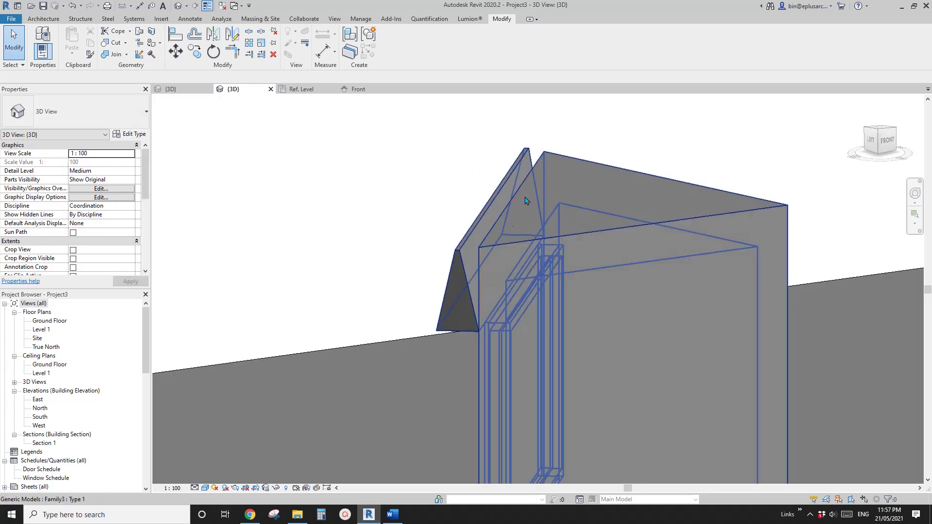
shift+middle_drag(523, 204, 515, 215)
Open the placed skylight's family for editing and reset the temporary hide/isolate in the Ref. Level ceiling plan.
click(483, 259)
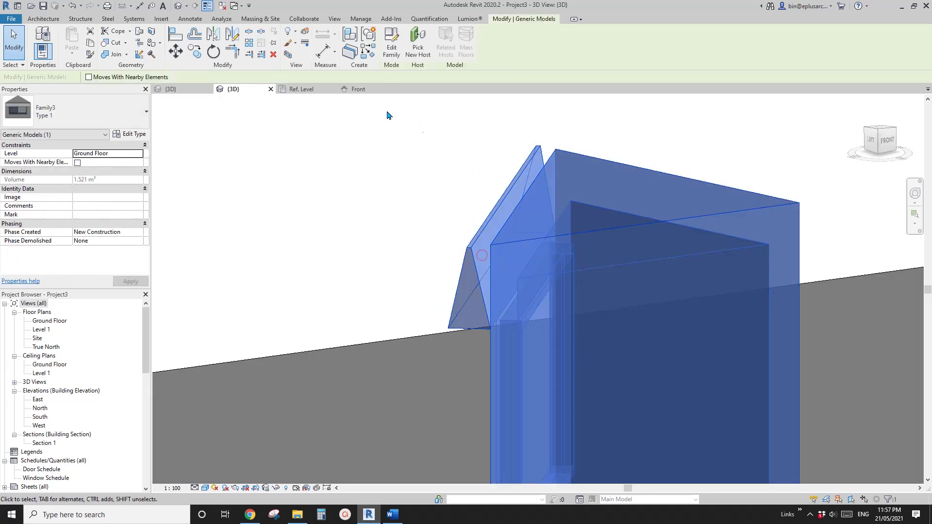
click(393, 47)
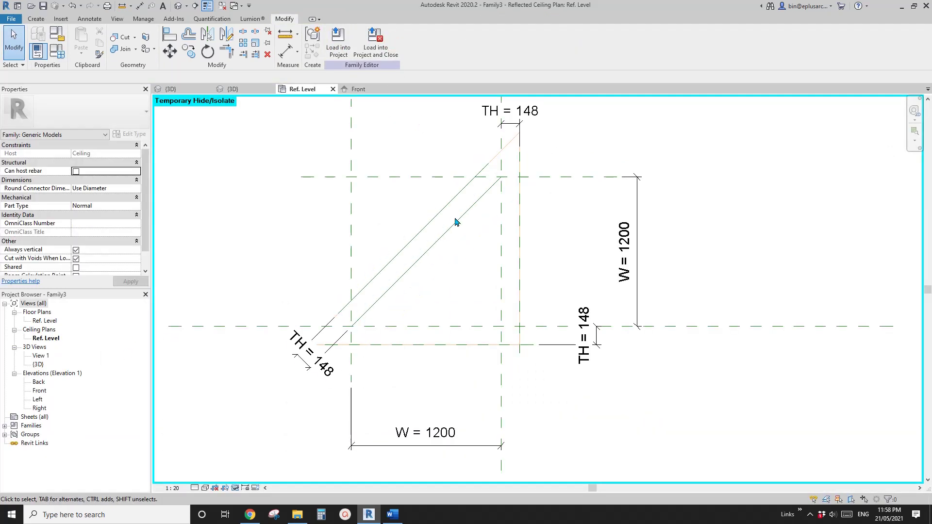
middle_drag(427, 253, 464, 245)
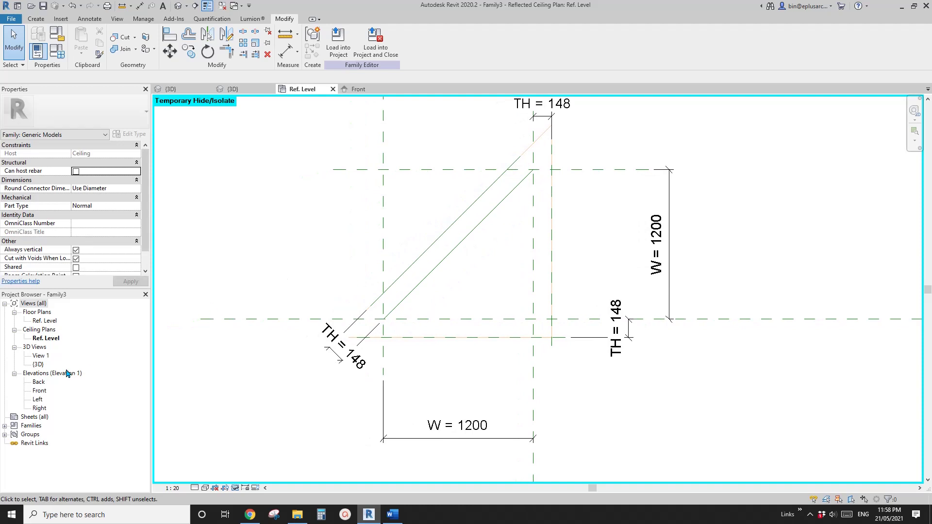
middle_drag(390, 265, 338, 275)
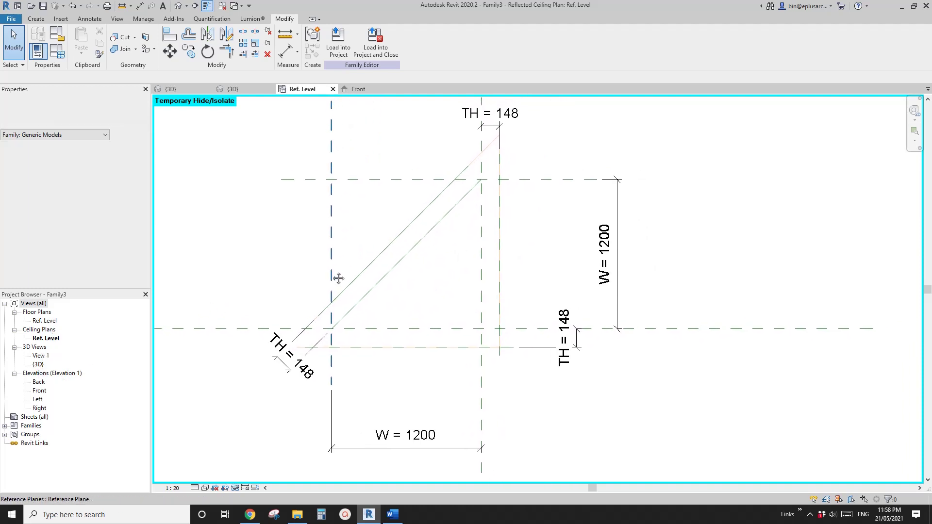
key(h)
key(r)
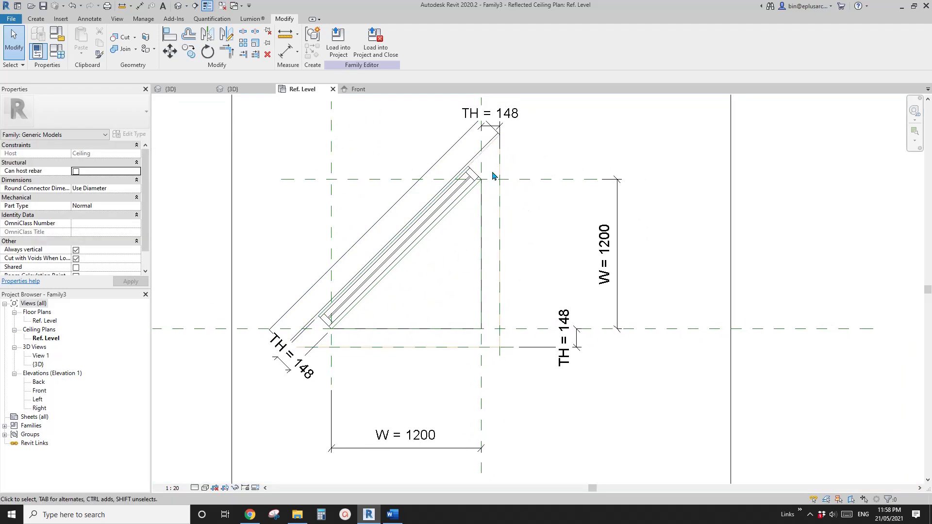
middle_drag(450, 209, 512, 228)
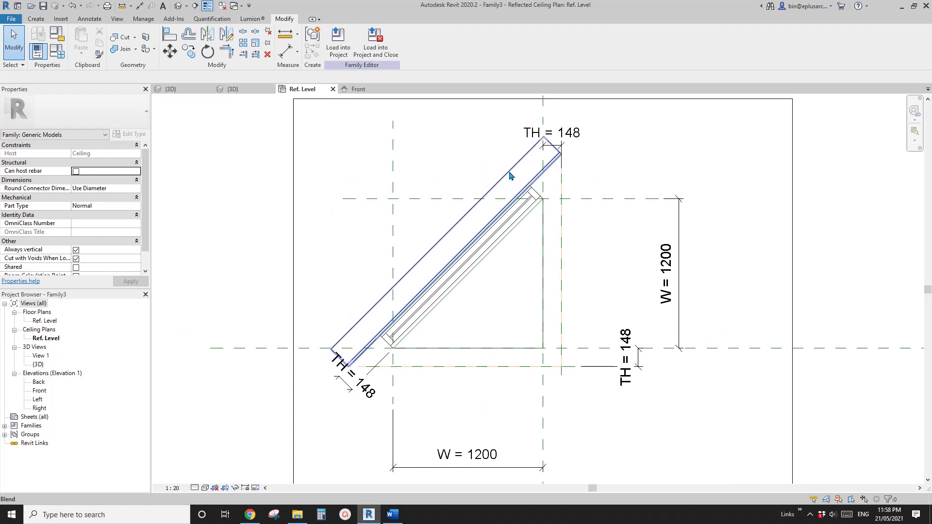
Open the hood blend's top boundary for editing in the Ref. Level ceiling plan.
click(510, 173)
scroll(437, 185, down, 1)
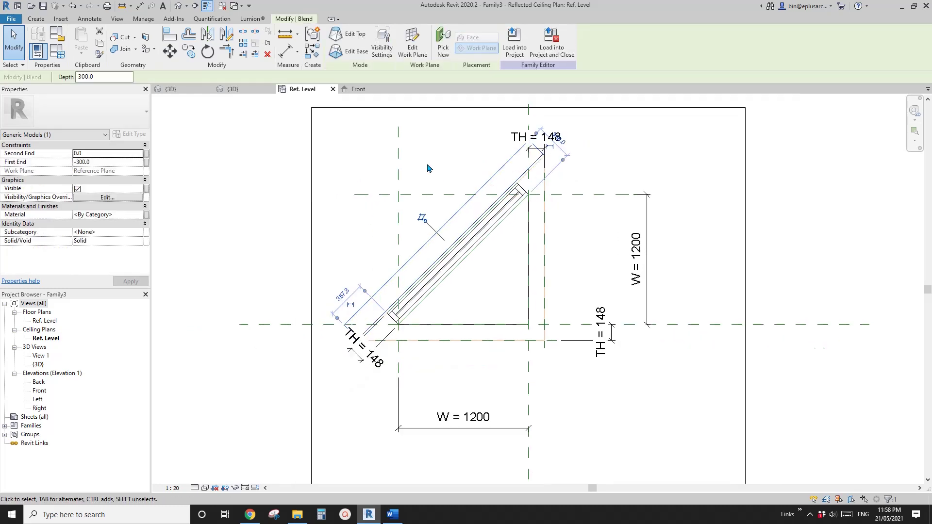
click(352, 37)
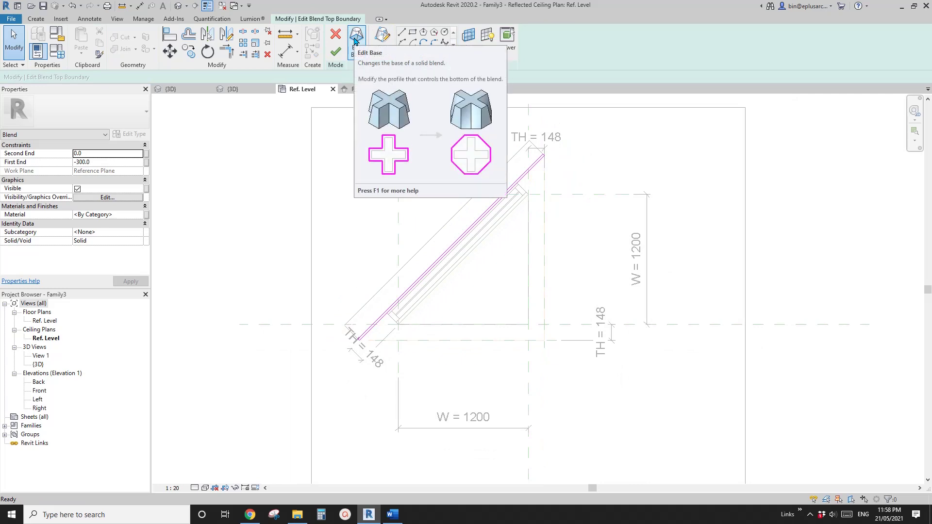
scroll(559, 163, up, 4)
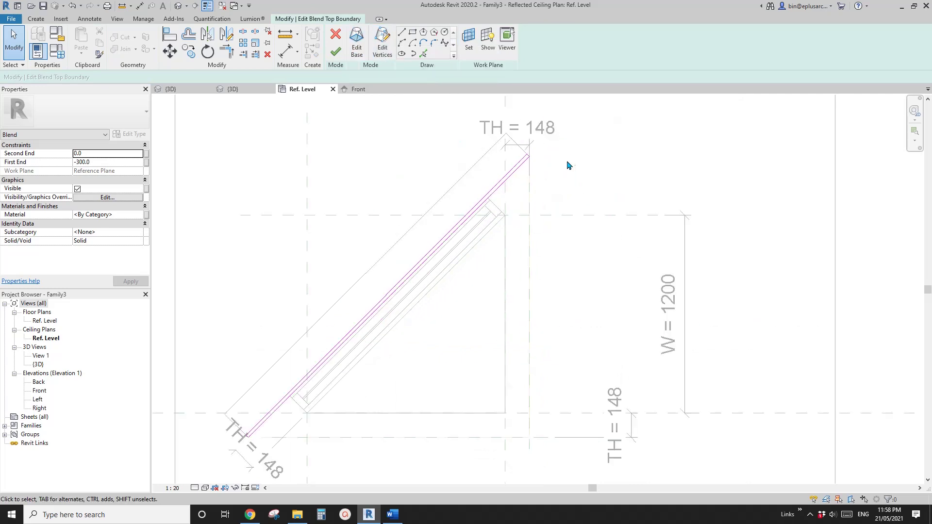
click(513, 163)
scroll(513, 163, down, 3)
key(Escape)
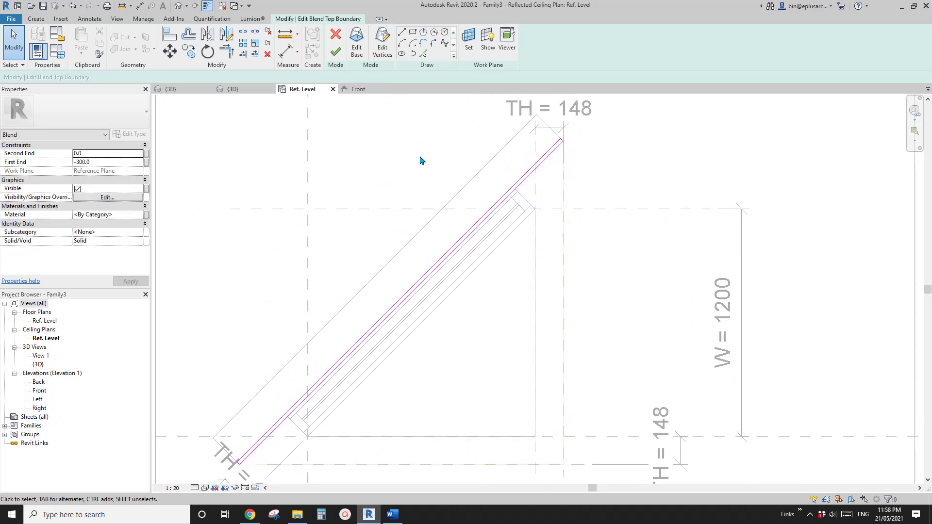
Align and lock the inner line of the hood's top boundary to the coincident diagonal face of the skylight, and finish the blend edit.
scroll(548, 174, up, 3)
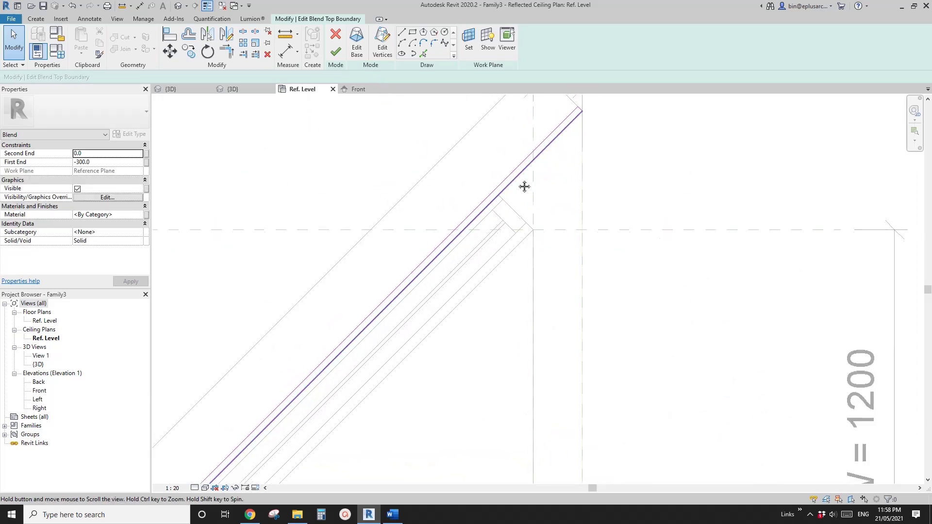
scroll(507, 193, up, 2)
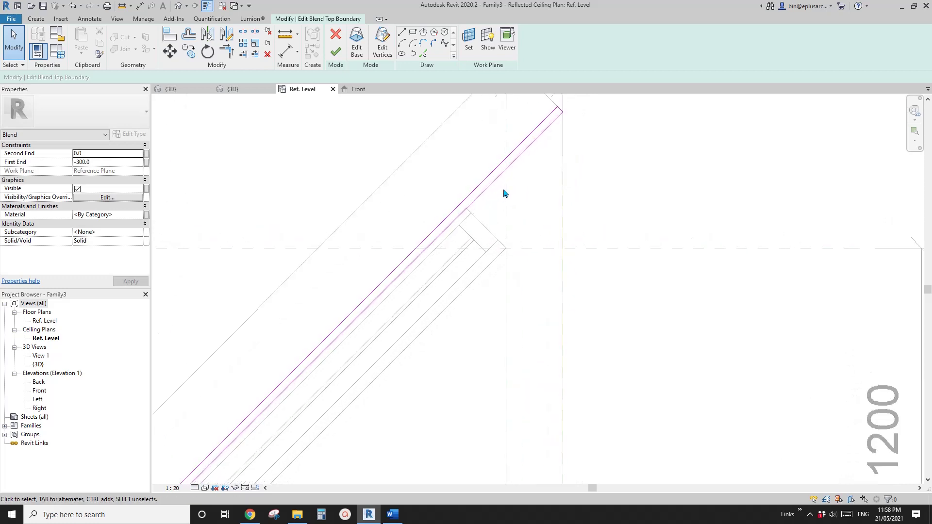
key(a)
key(l)
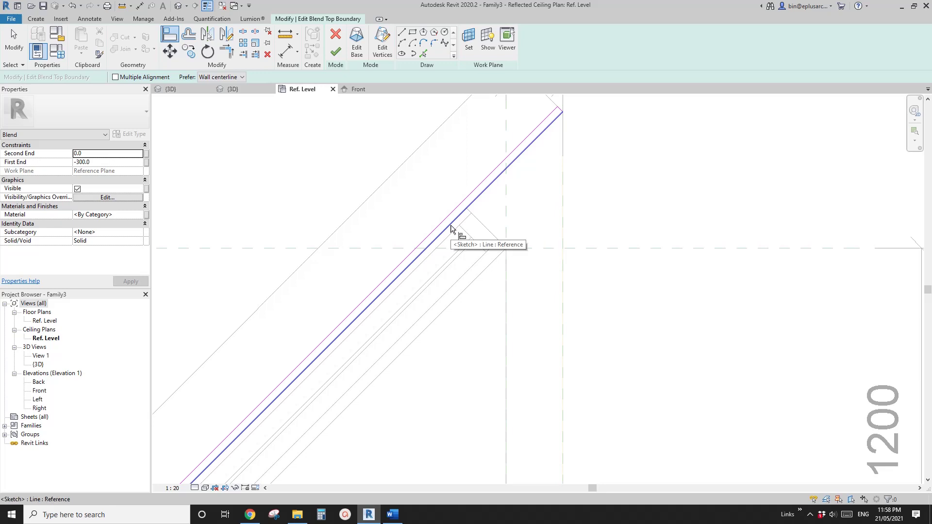
key(Tab)
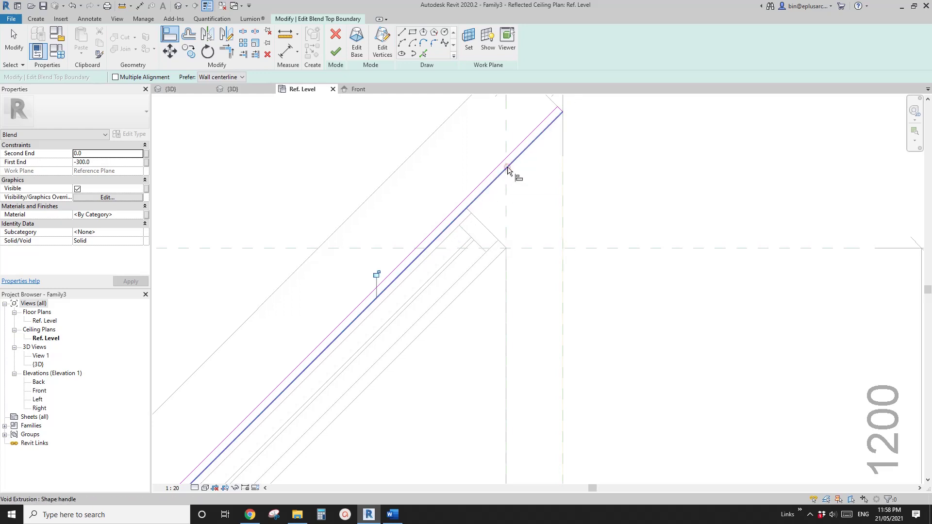
click(377, 275)
scroll(484, 229, down, 3)
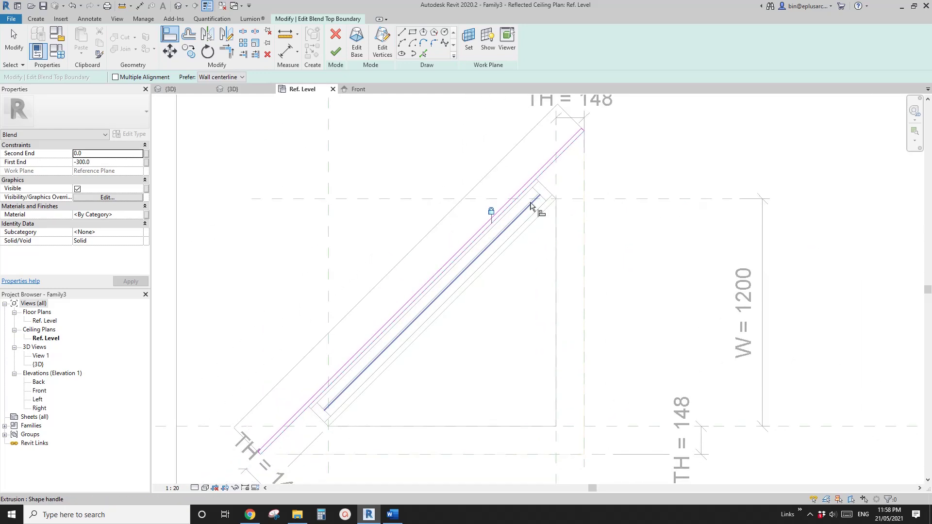
scroll(531, 203, down, 2)
key(Escape)
middle_drag(516, 204, 516, 210)
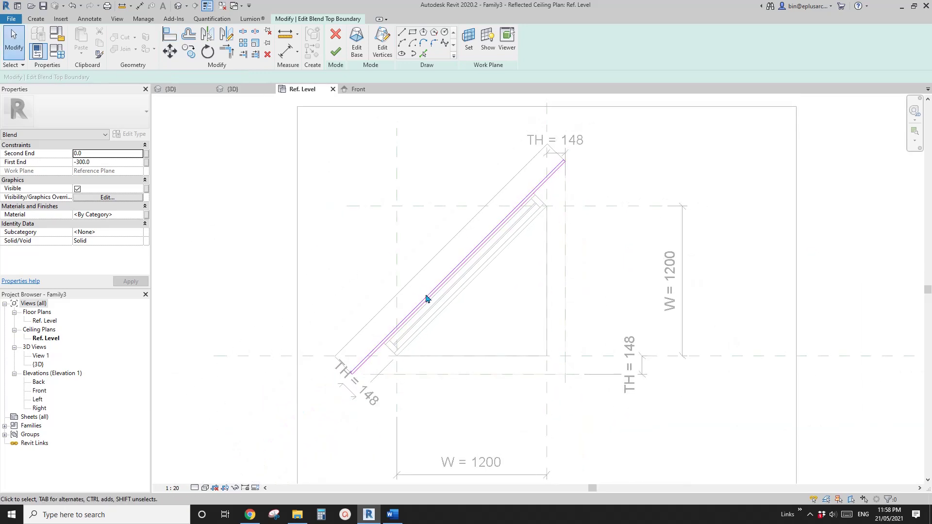
click(335, 52)
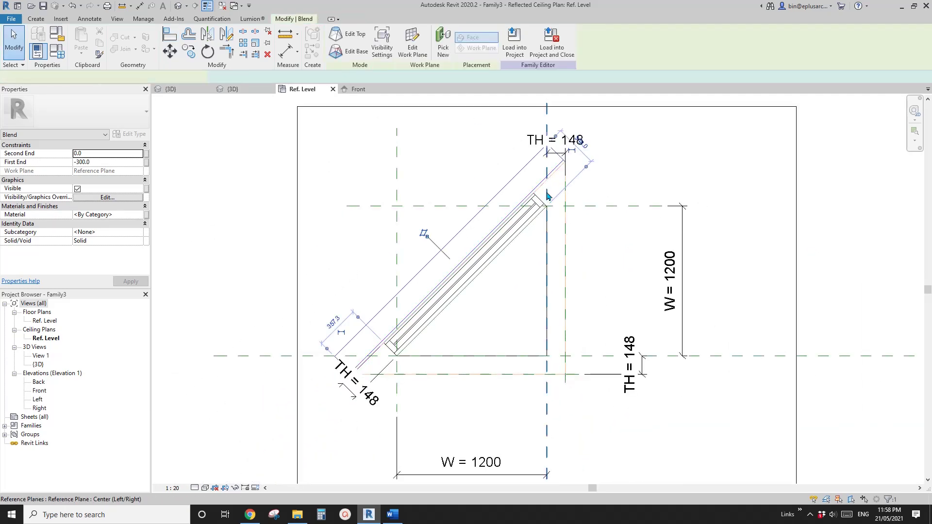
Load the family into the project, overwriting the existing version, and inspect the corrected hood junction in 3D.
click(516, 39)
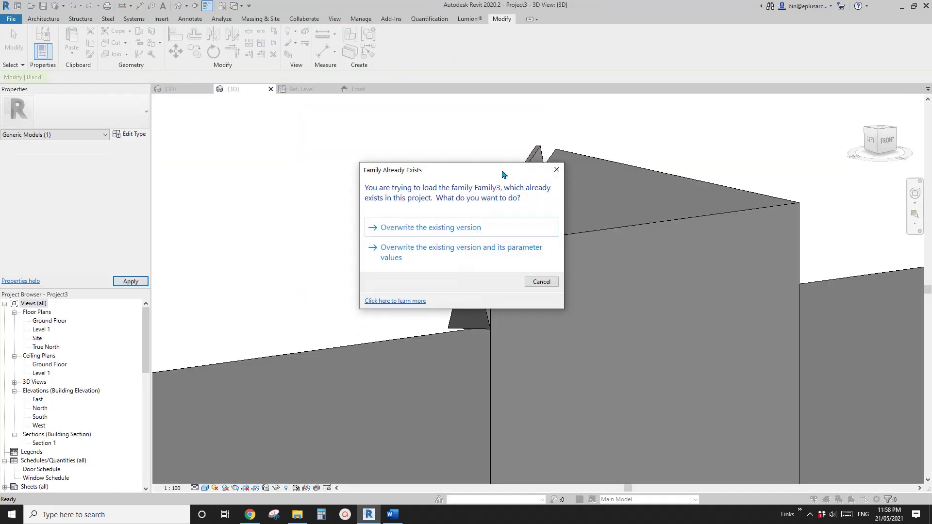
click(445, 230)
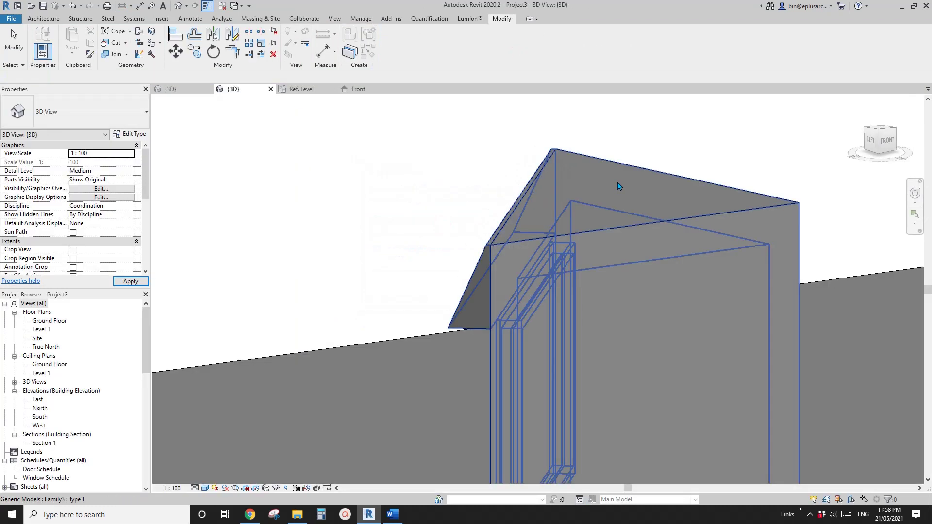
shift+middle_drag(620, 184, 370, 239)
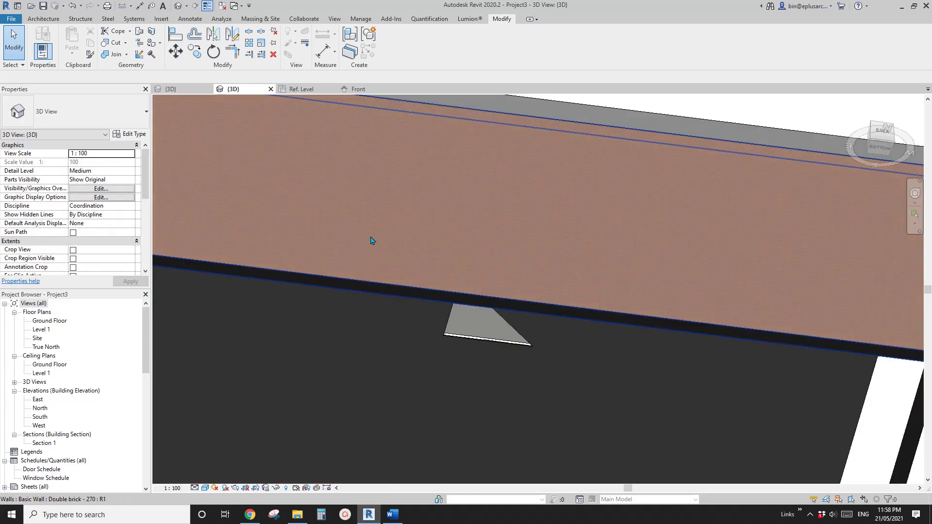
Open the Ground Floor ceiling plan and rotate the placed skylight through its orientations back to the original one.
double_click(50, 364)
scroll(455, 301, up, 6)
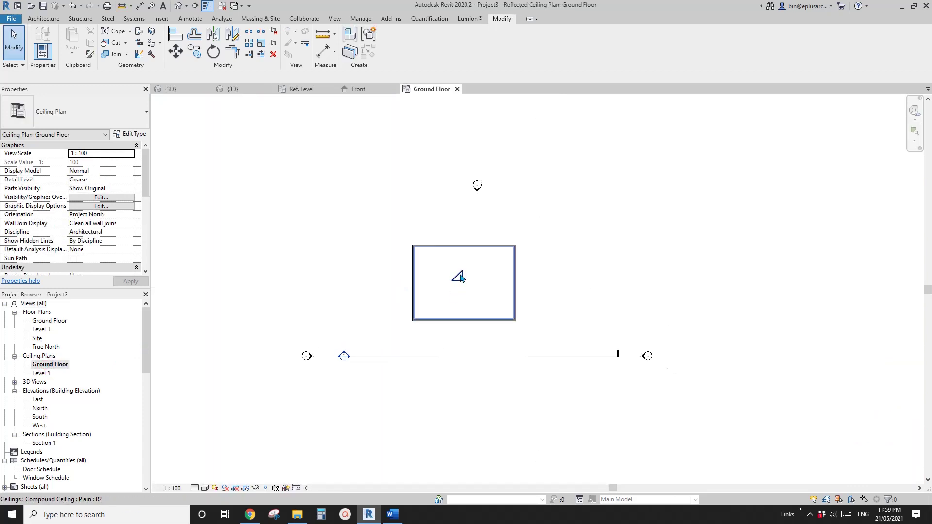
click(452, 294)
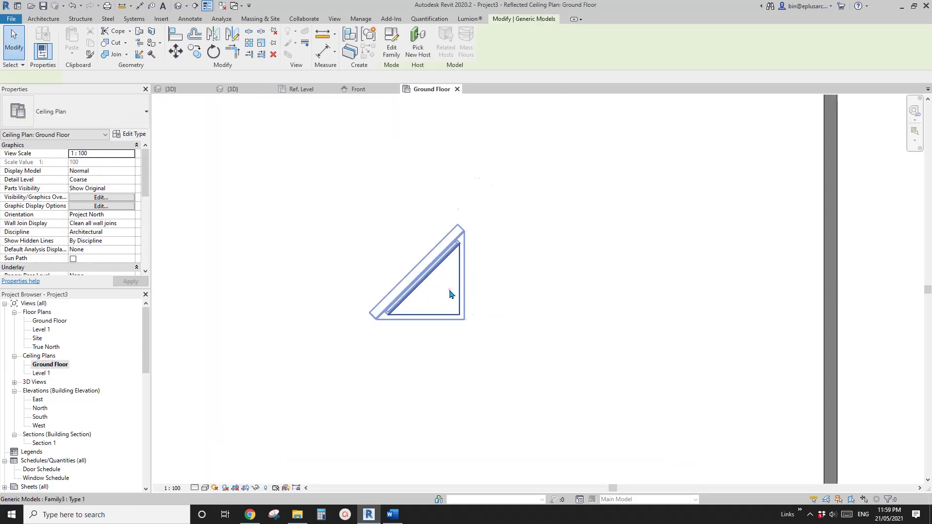
scroll(436, 297, up, 3)
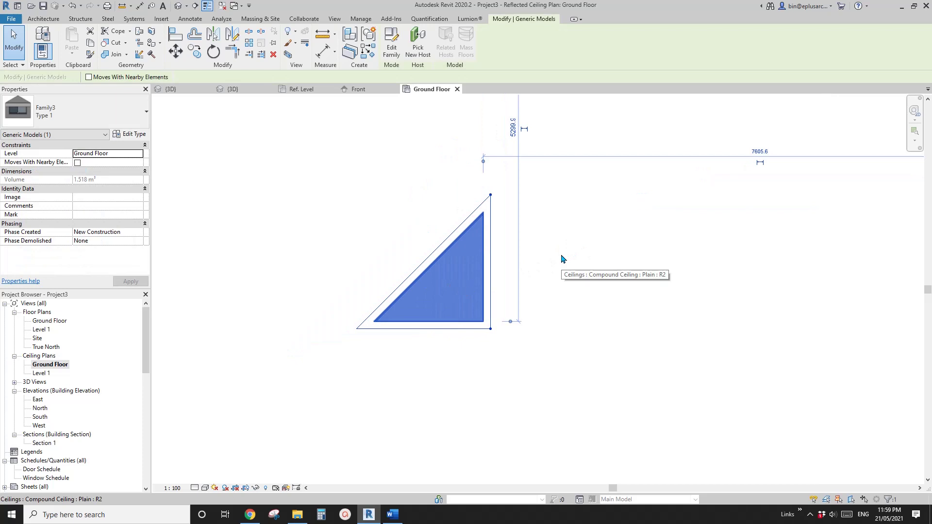
key(space)
key(space)
key(space)
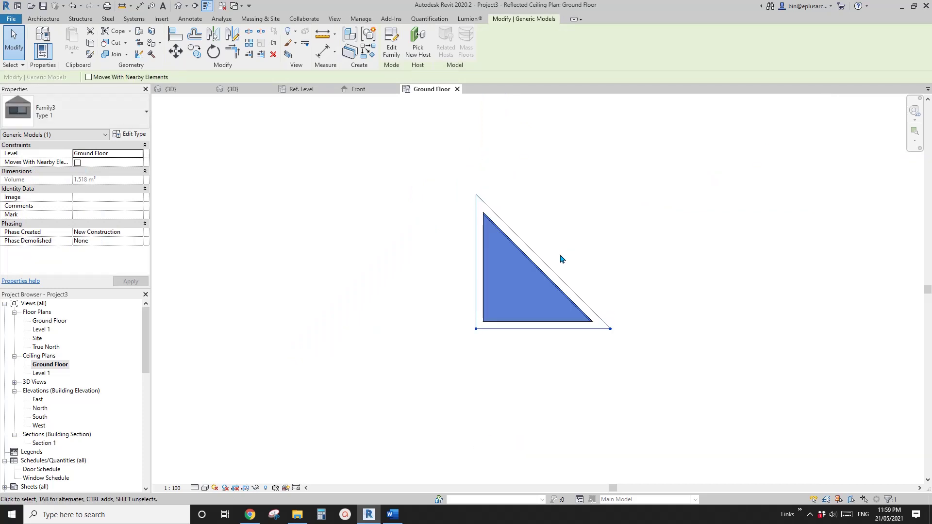
key(space)
key(space)
key(space)
key(space)
key(space)
click(465, 244)
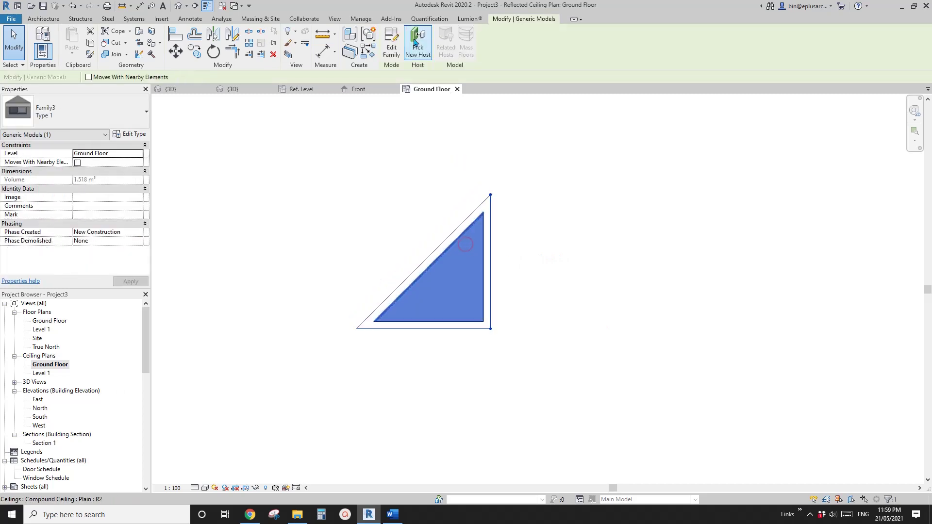
Add double vertical and double horizontal flip controls inside the family's triangle, and reload it into the project, overwriting the existing version.
click(394, 42)
middle_drag(421, 270, 381, 260)
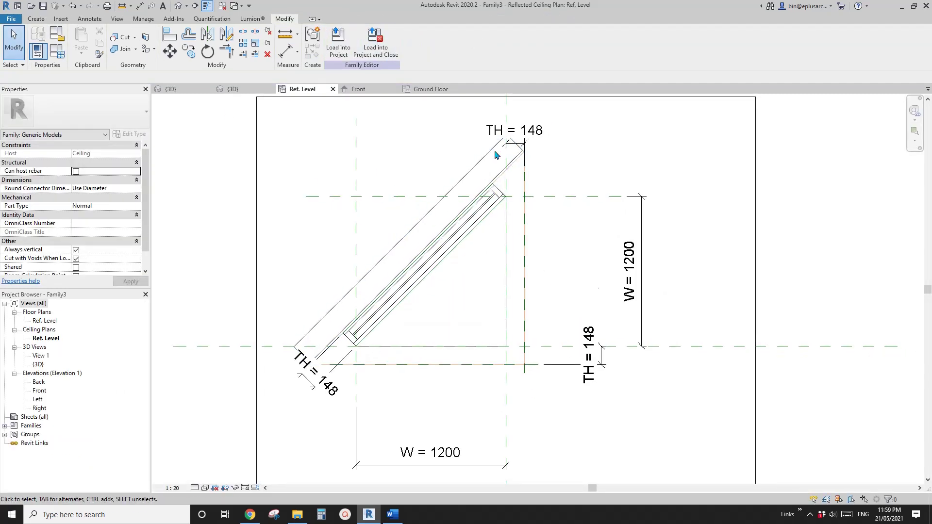
click(36, 20)
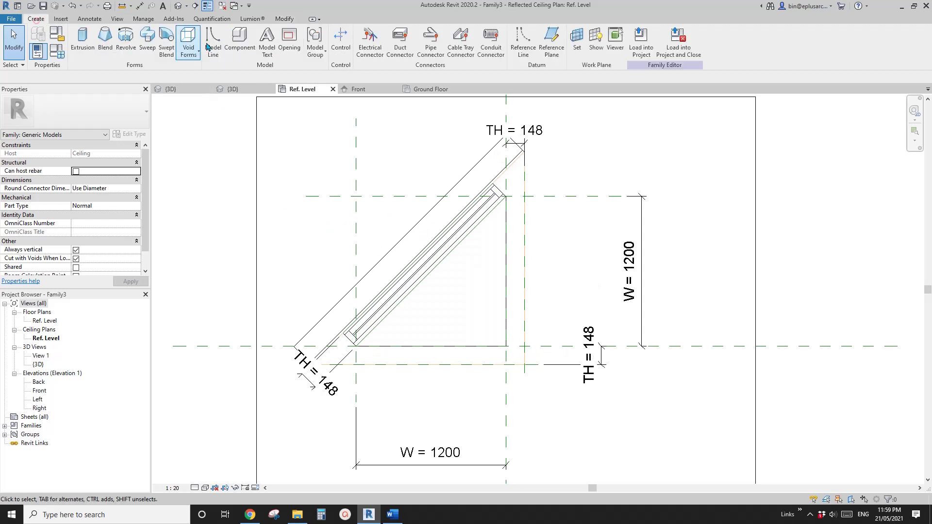
click(339, 42)
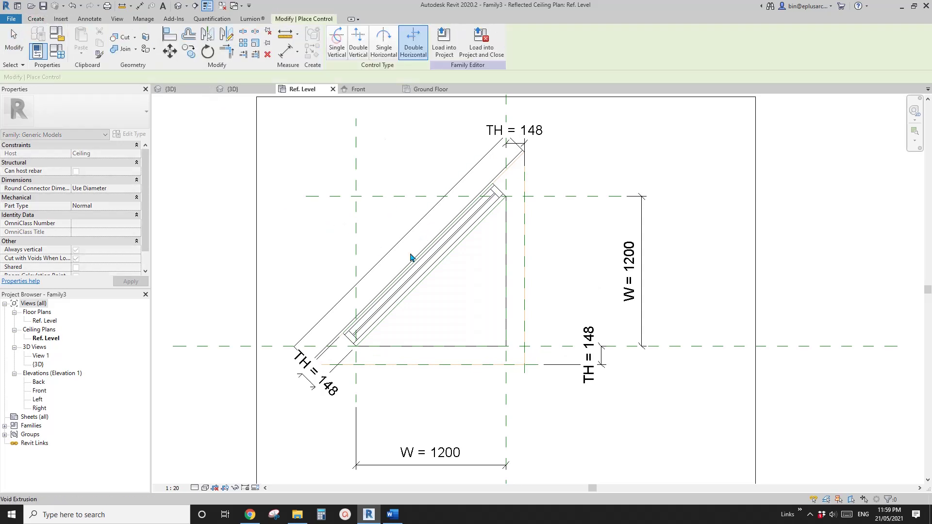
click(357, 48)
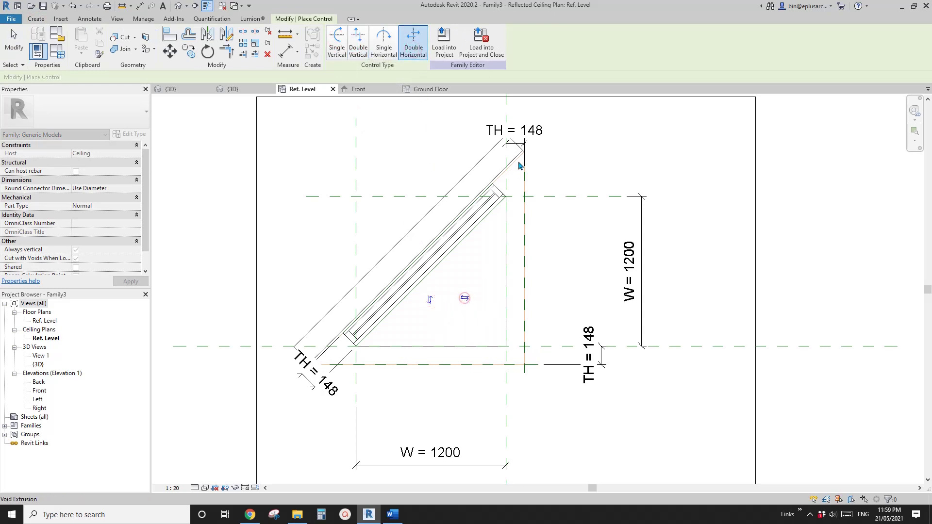
click(450, 49)
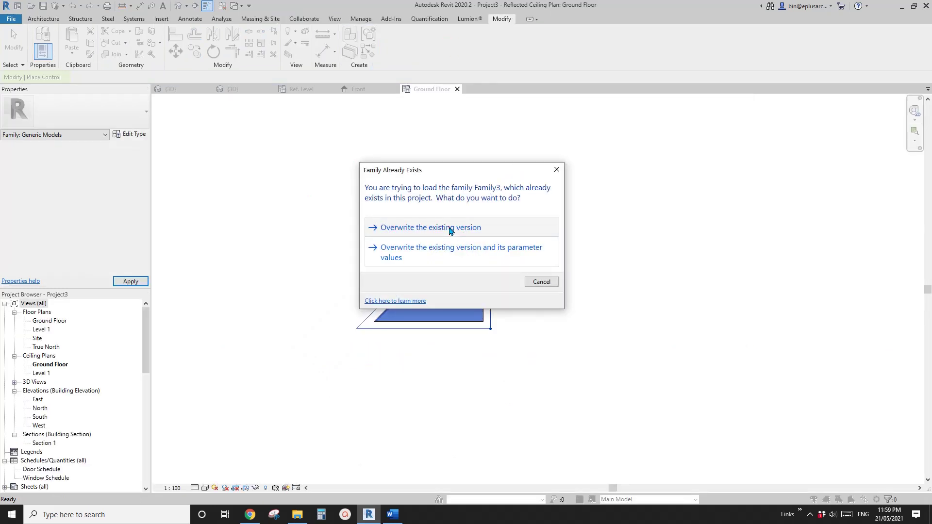
click(449, 227)
Flip the placed skylight's facing with its new flip control and flip it back.
click(459, 306)
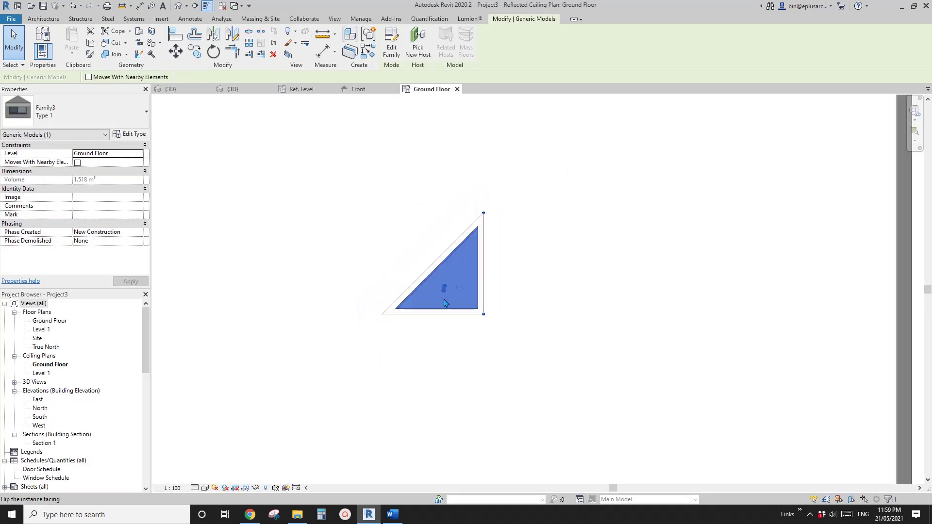
click(444, 290)
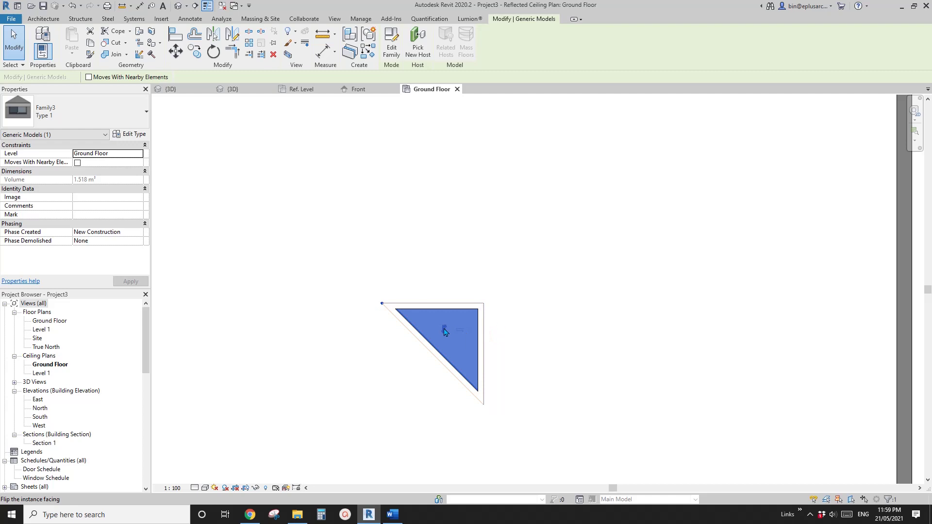
click(445, 330)
drag(460, 340, 479, 299)
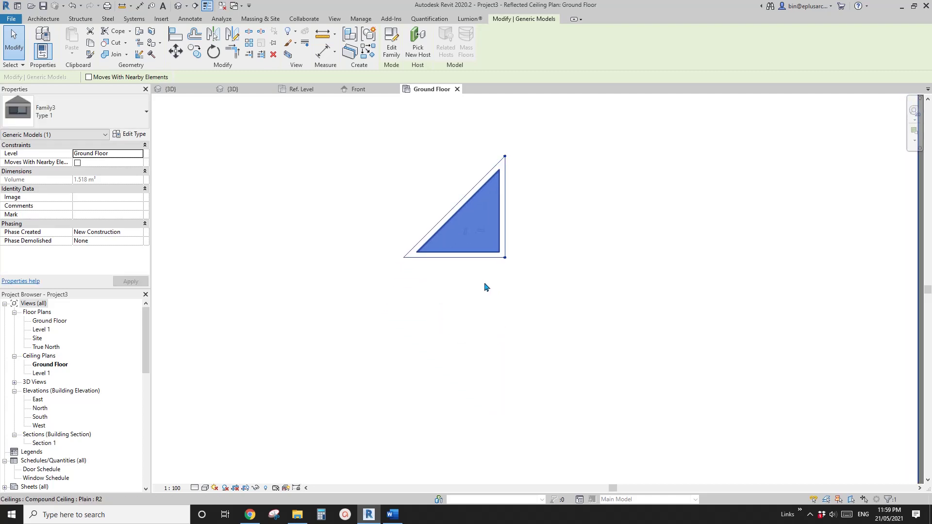
click(486, 285)
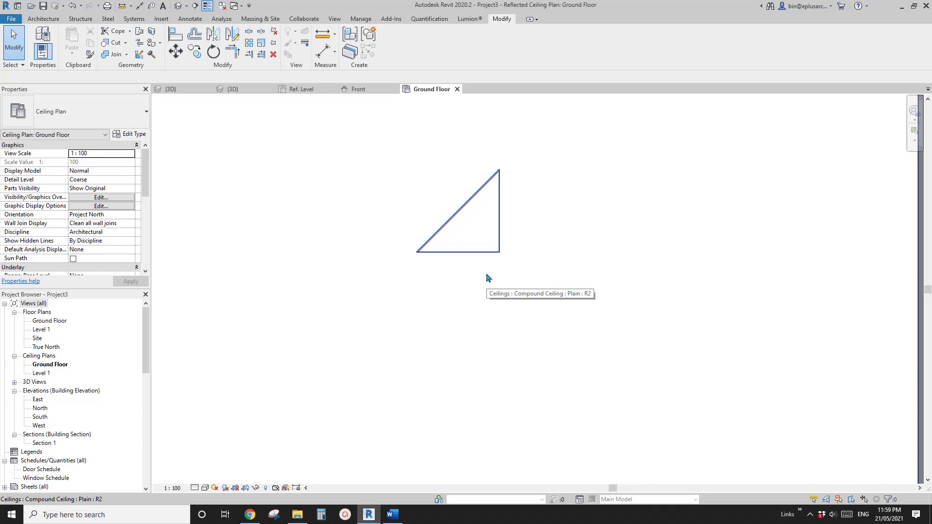
Open the placed skylight's family for editing from the Ground Floor ceiling plan.
click(468, 232)
middle_drag(463, 247, 418, 260)
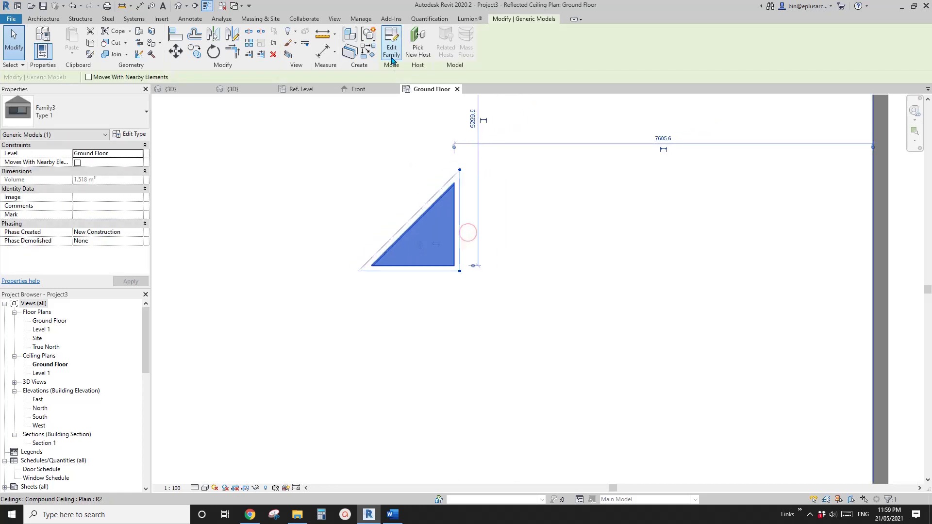
click(392, 48)
middle_drag(442, 321, 454, 243)
key(r)
key(o)
key(Escape)
middle_drag(461, 194, 460, 286)
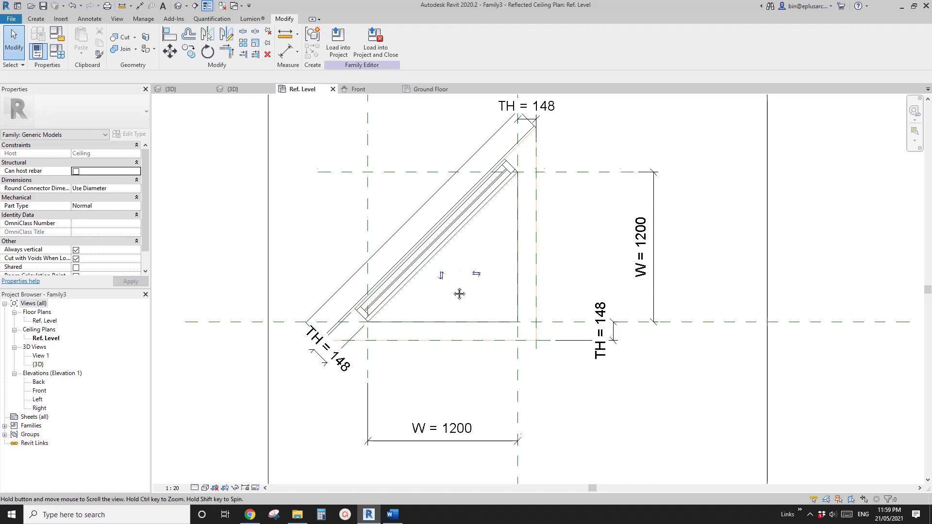
scroll(450, 286, down, 1)
middle_drag(459, 294, 455, 262)
Draw a short vertical reference plane below the triangle near mid-width, and a short horizontal one beside its vertical edge near mid-height.
key(r)
key(p)
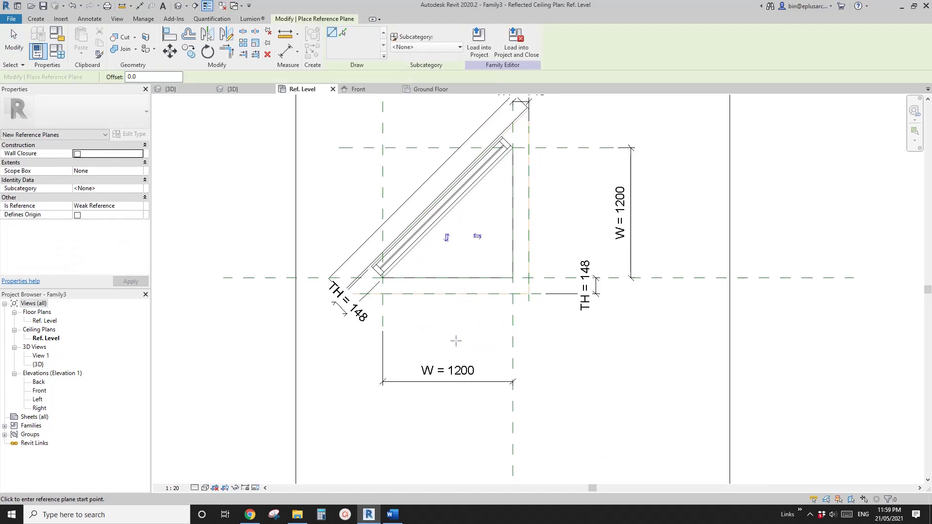
click(449, 340)
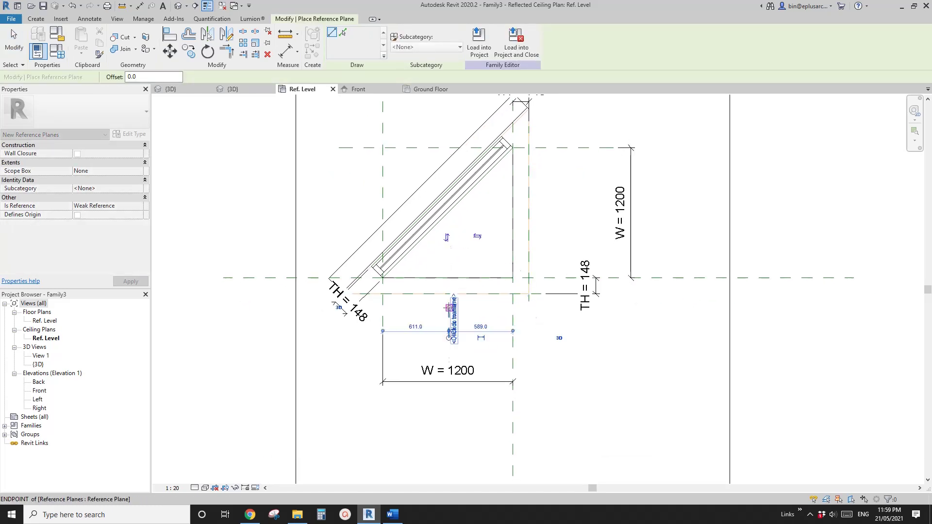
click(545, 213)
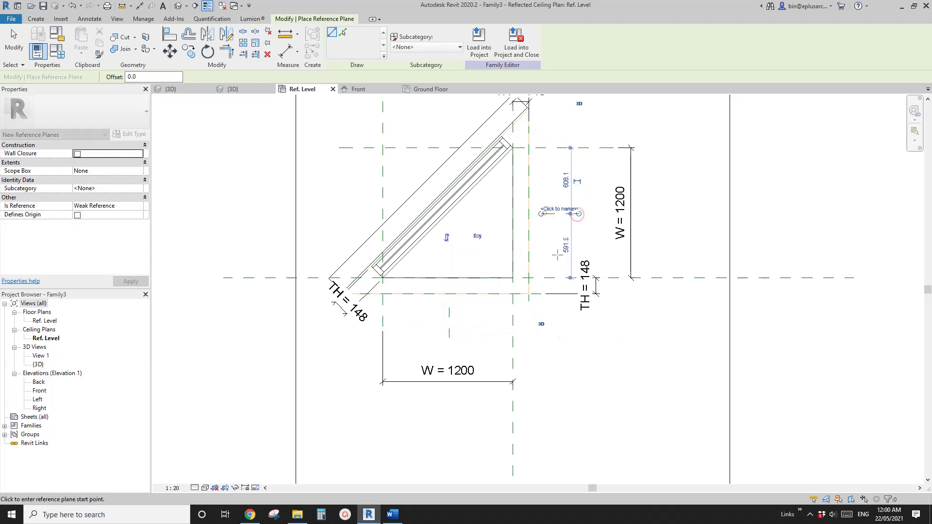
key(Escape)
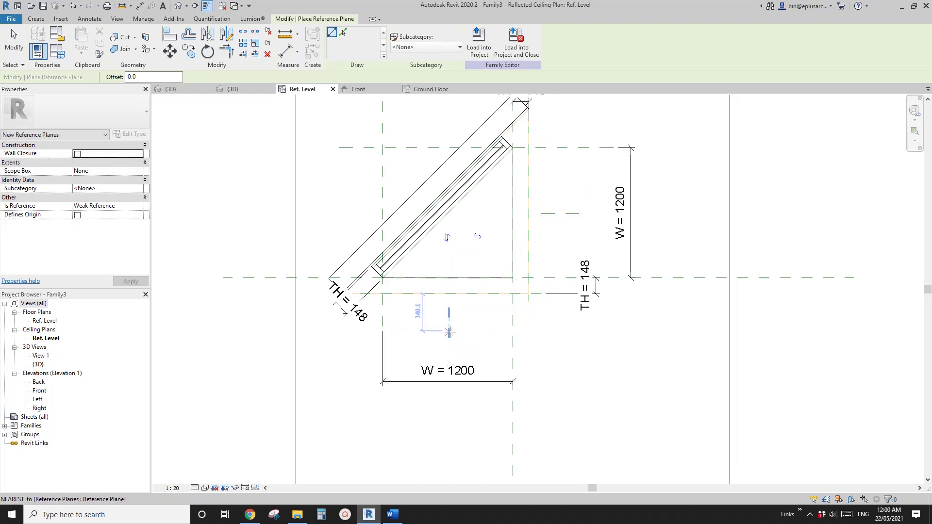
key(Escape)
middle_drag(532, 233, 533, 238)
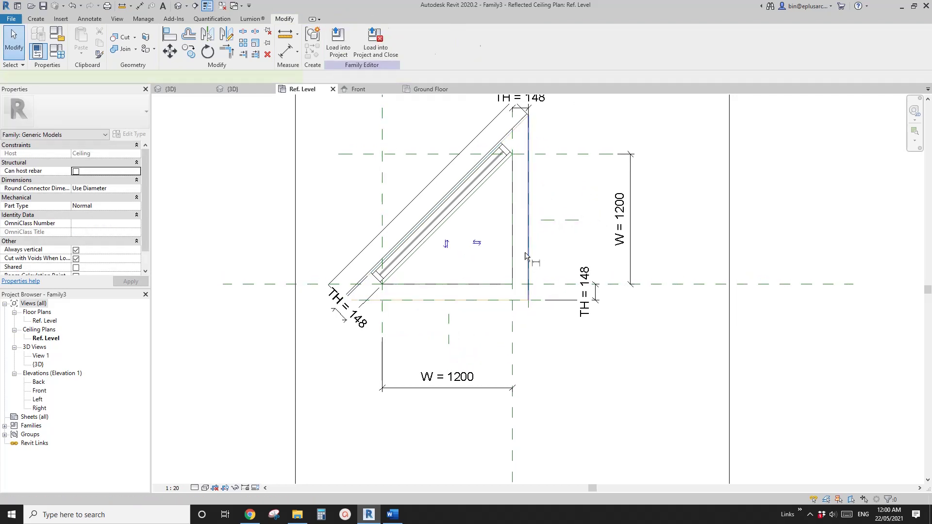
Dimension the short vertical reference plane between the two vertical planes of the triangle's width and make both segments equal.
key(d)
key(i)
scroll(495, 285, down, 1)
click(460, 318)
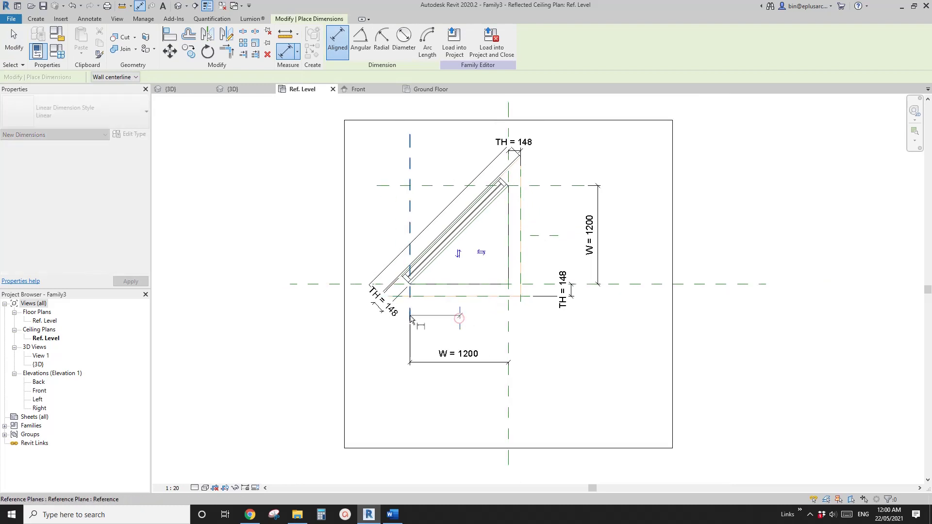
click(409, 316)
click(507, 314)
click(487, 322)
click(458, 300)
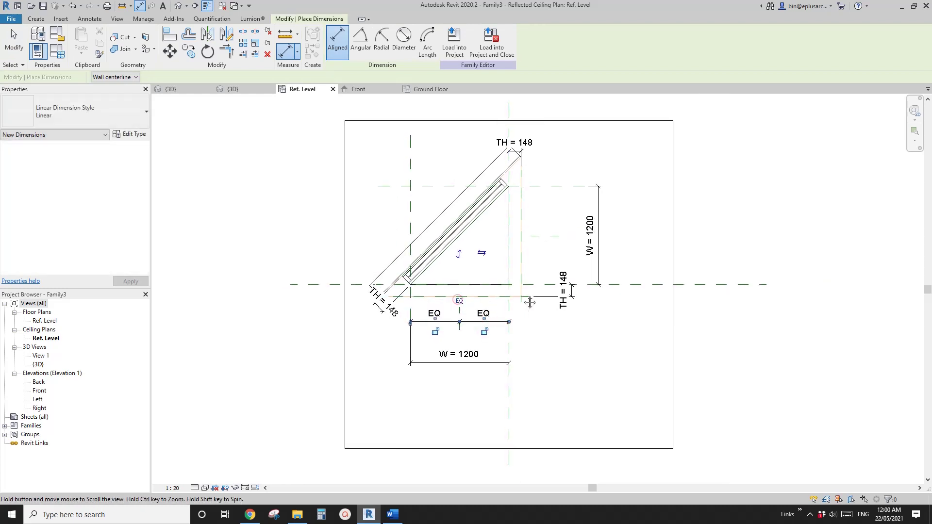
Dimension the short horizontal reference plane between the two horizontal planes of the triangle's height and make both segments equal.
click(544, 235)
click(538, 283)
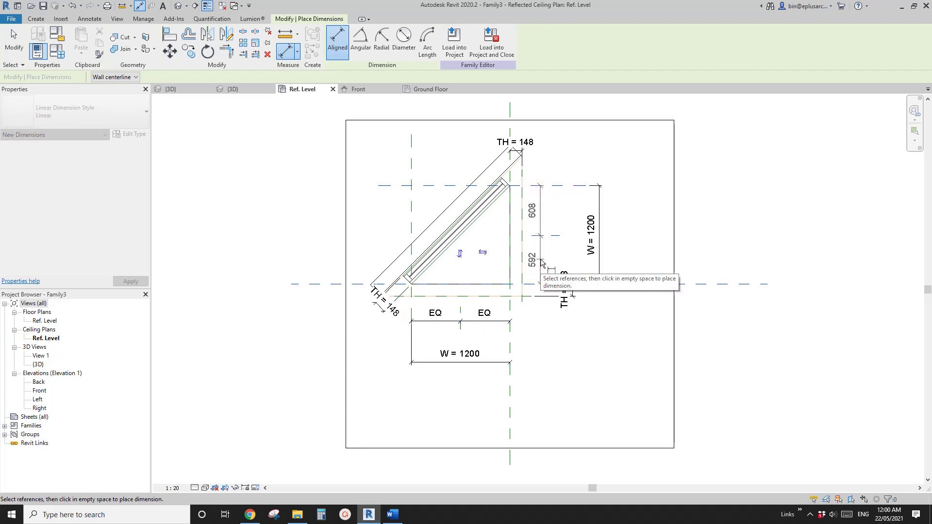
click(546, 260)
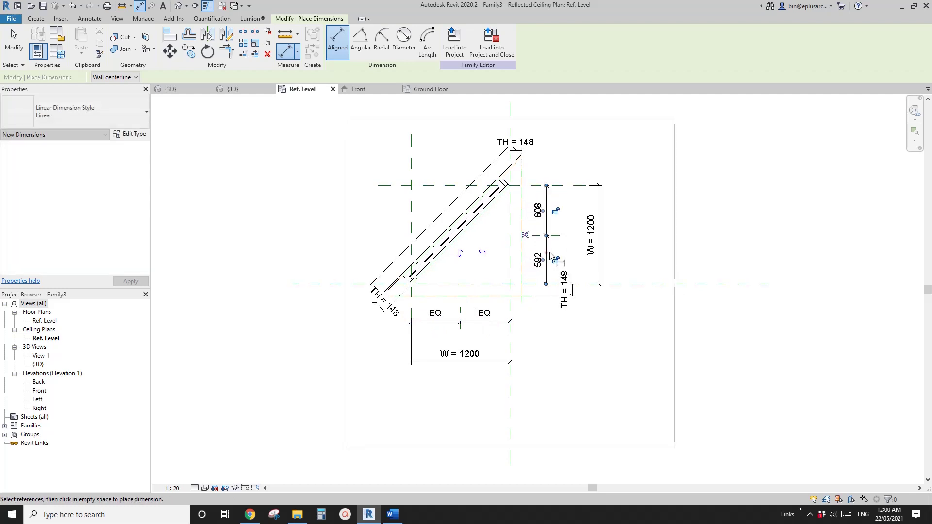
key(Escape)
key(Escape)
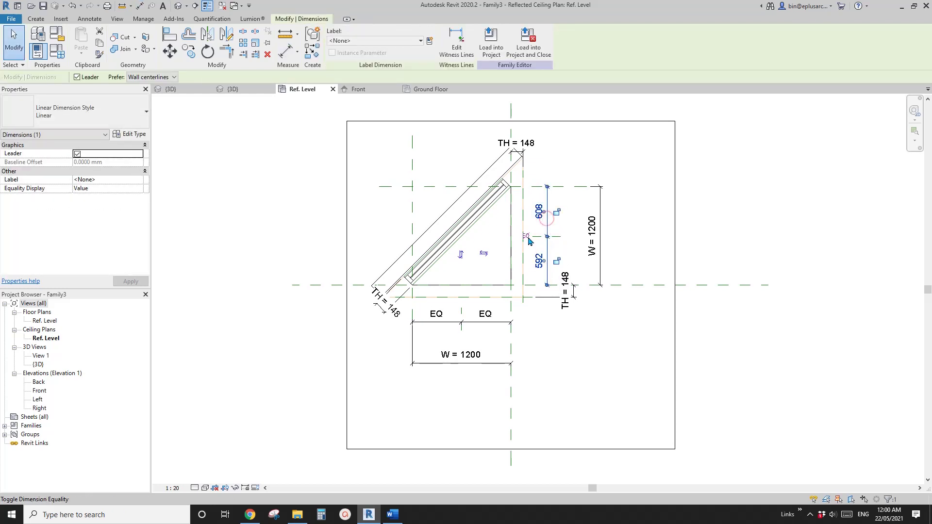
key(Escape)
Enable Defines Origin for both short centre reference planes, and reload the family into the project, overwriting the existing version.
scroll(531, 241, up, 3)
click(574, 235)
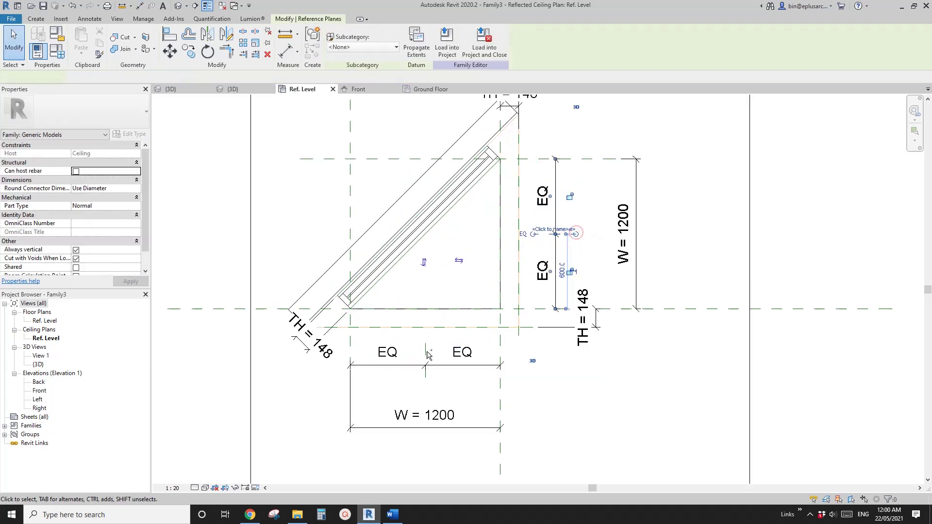
ctrl+click(426, 353)
middle_drag(444, 347, 466, 354)
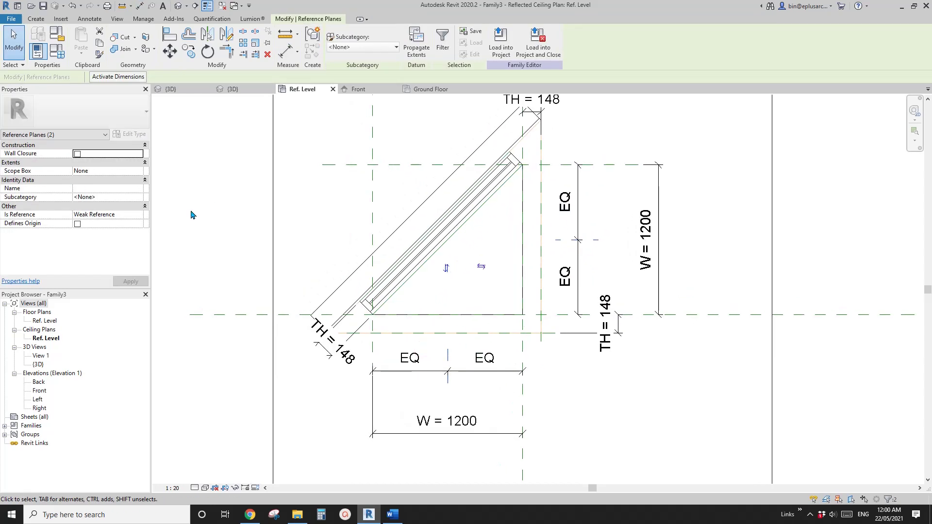
click(78, 224)
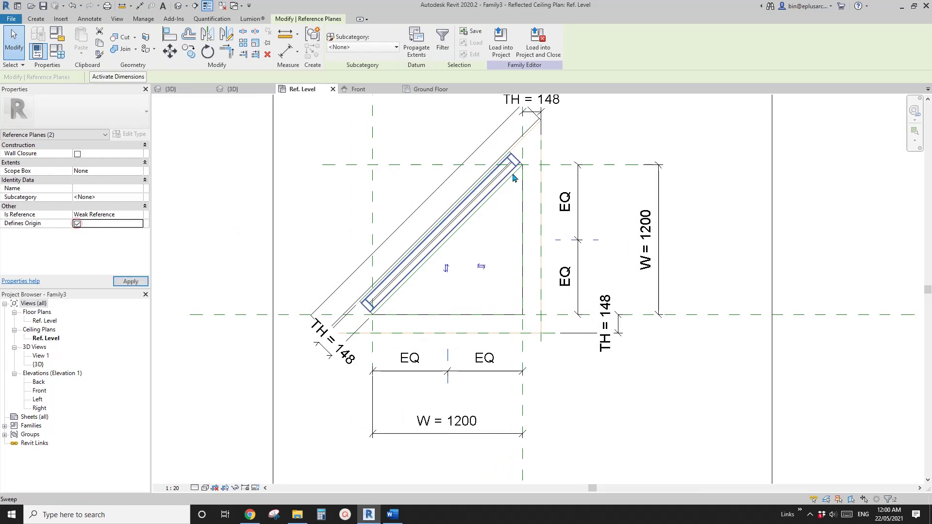
click(500, 41)
click(464, 227)
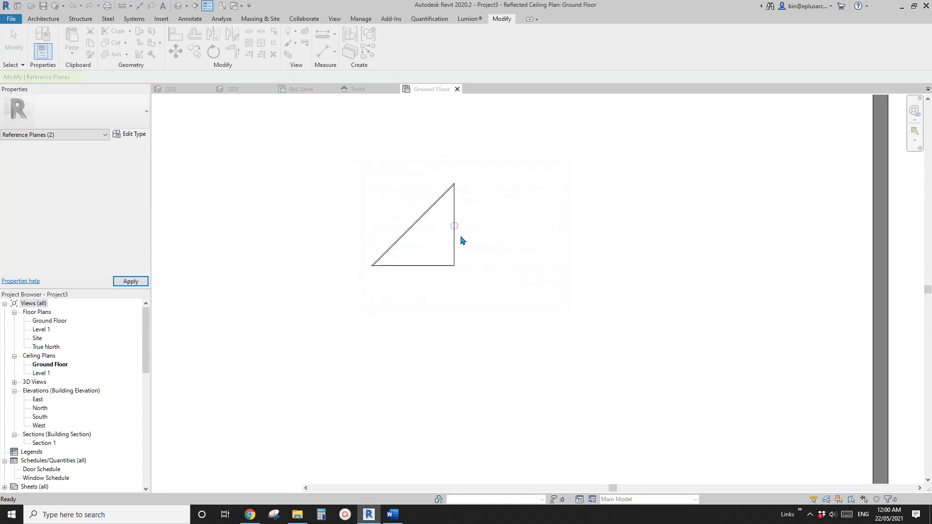
Test the placed skylight's facing flip control by flipping it and flipping it back twice.
click(475, 248)
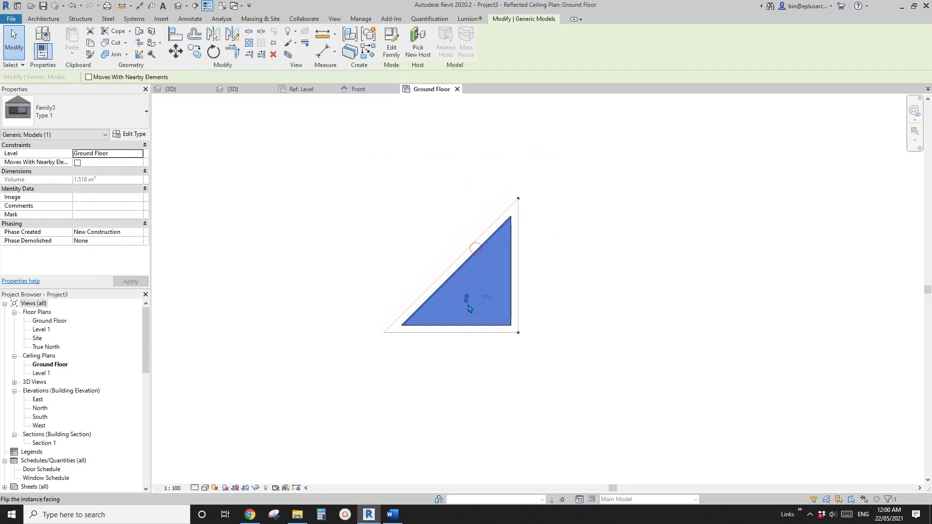
click(467, 304)
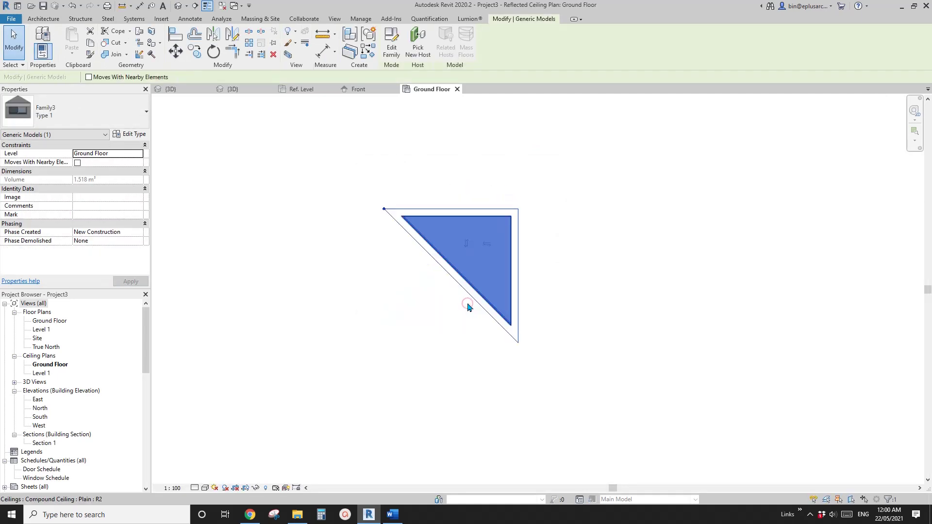
click(467, 244)
click(466, 298)
click(467, 246)
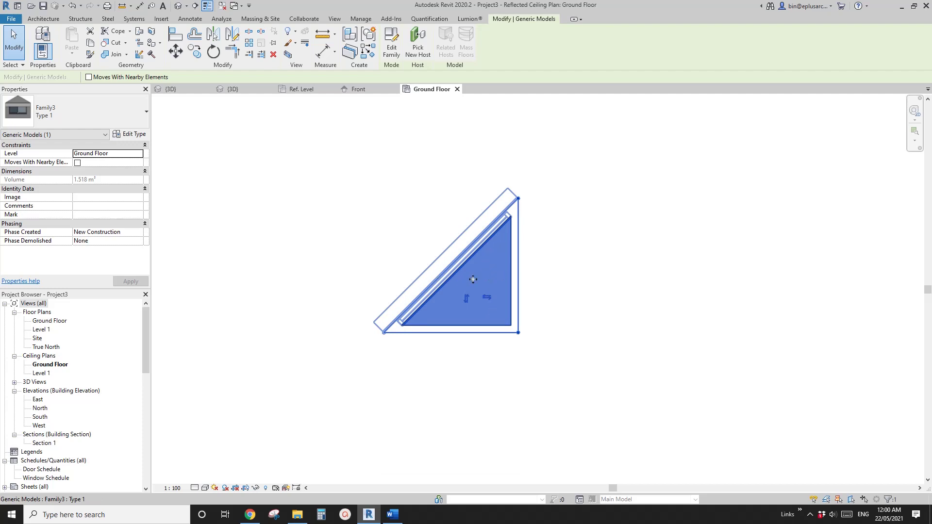
Test the placed skylight's hand flip control by flipping it and flipping it back twice.
click(487, 298)
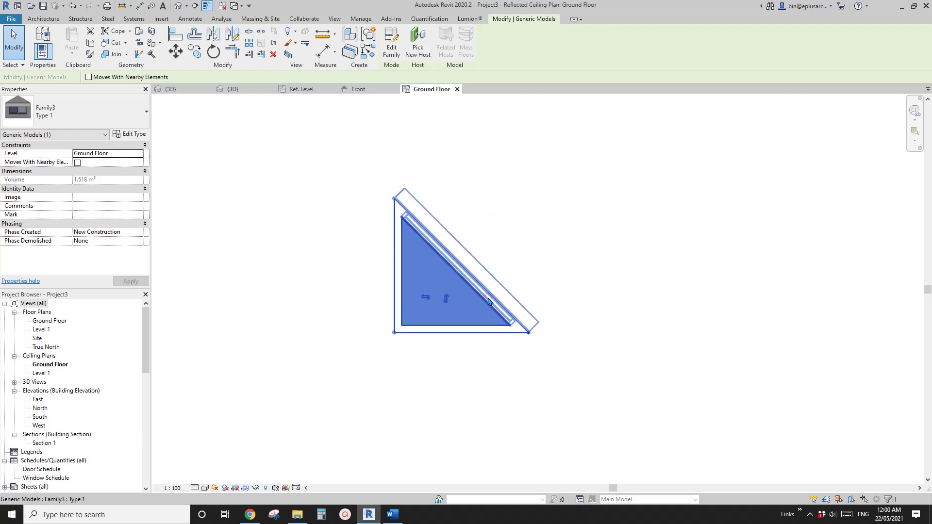
click(426, 298)
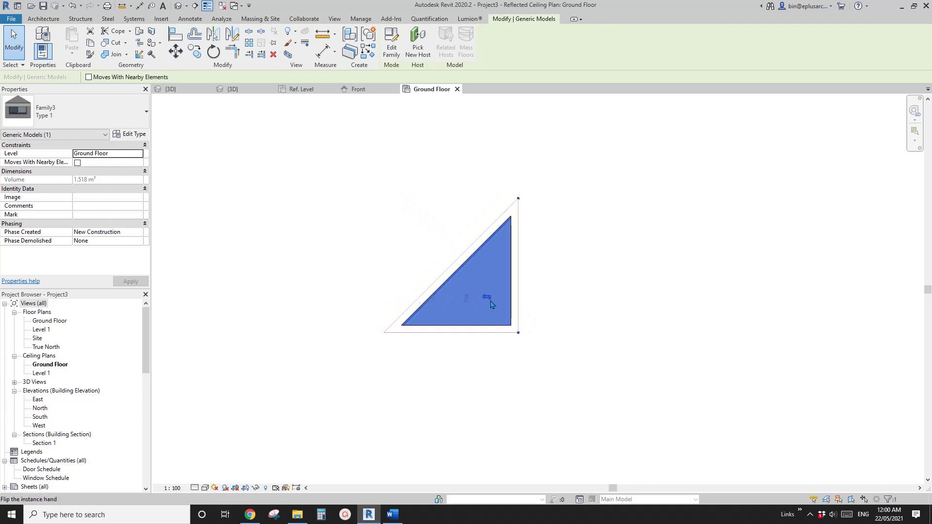
click(428, 298)
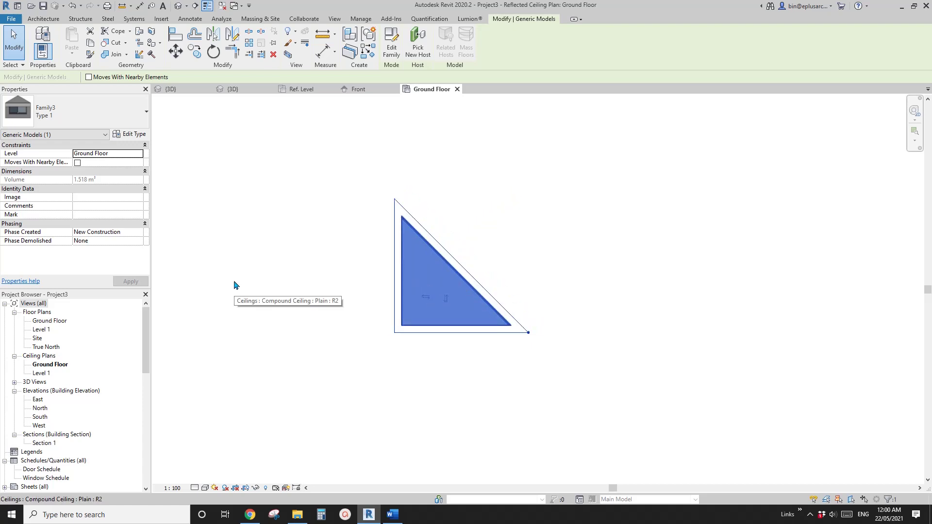
click(427, 297)
scroll(465, 283, down, 1)
middle_drag(464, 283, 460, 302)
key(Escape)
scroll(465, 274, down, 4)
click(469, 270)
key(Escape)
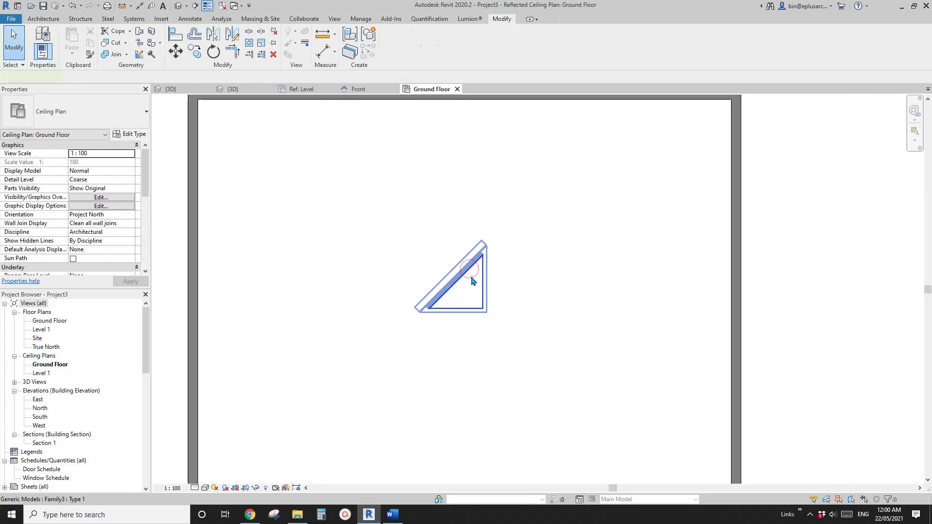
click(471, 278)
key(c)
key(o)
click(487, 313)
key(Escape)
key(Escape)
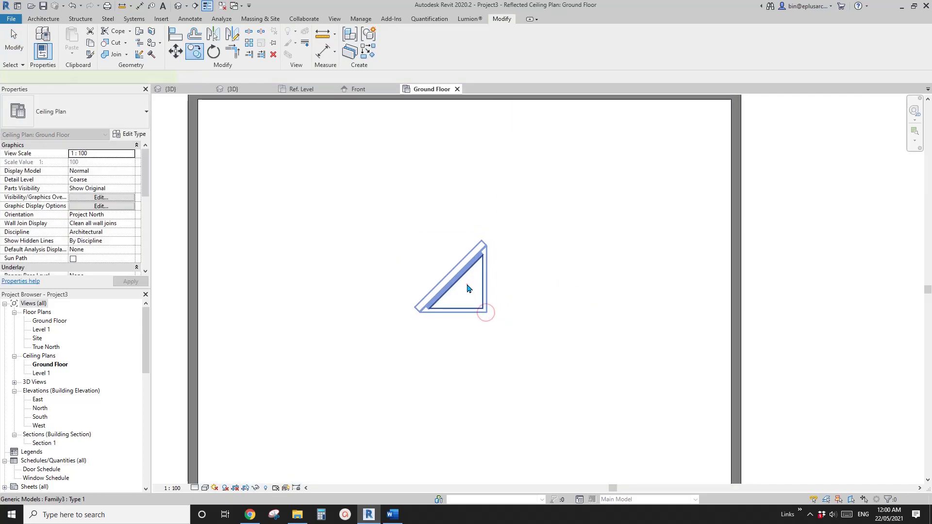
Check the placed skylight's dimensions in its type properties.
click(467, 285)
click(130, 140)
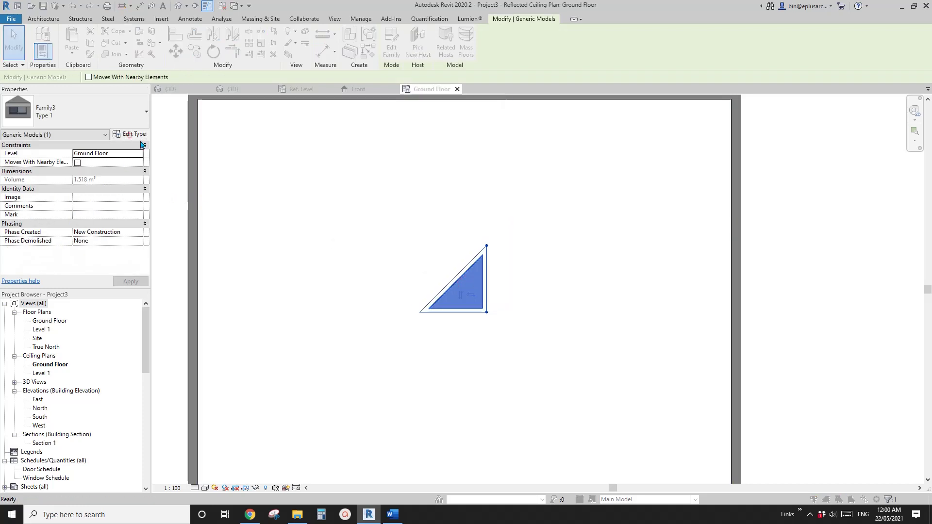
key(Escape)
key(Escape)
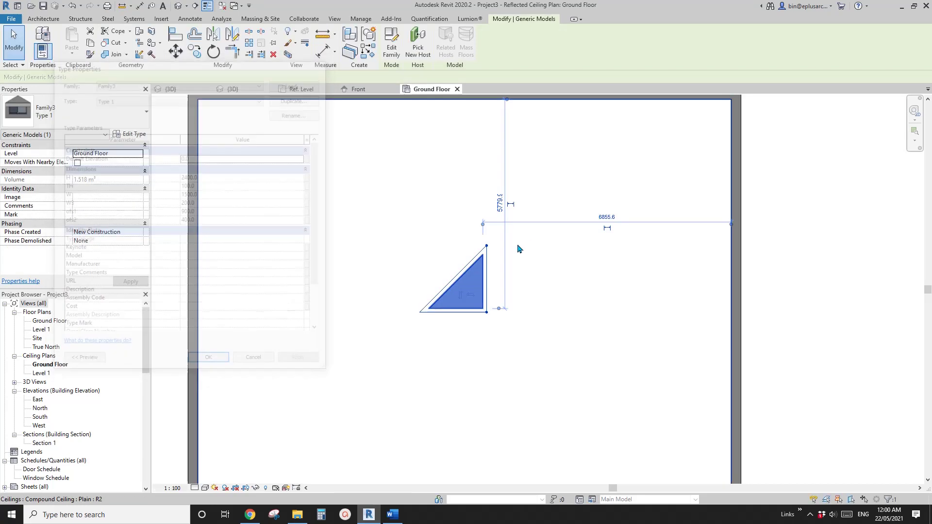
Copy the placed skylight 1500 mm horizontally to the right in the Ground Floor ceiling plan.
click(467, 293)
key(c)
key(o)
click(421, 314)
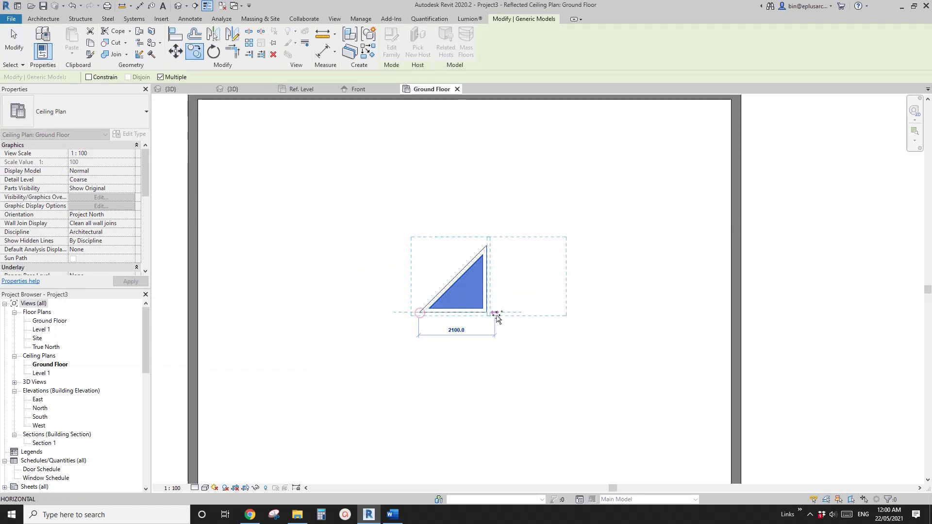
scroll(632, 315, down, 2)
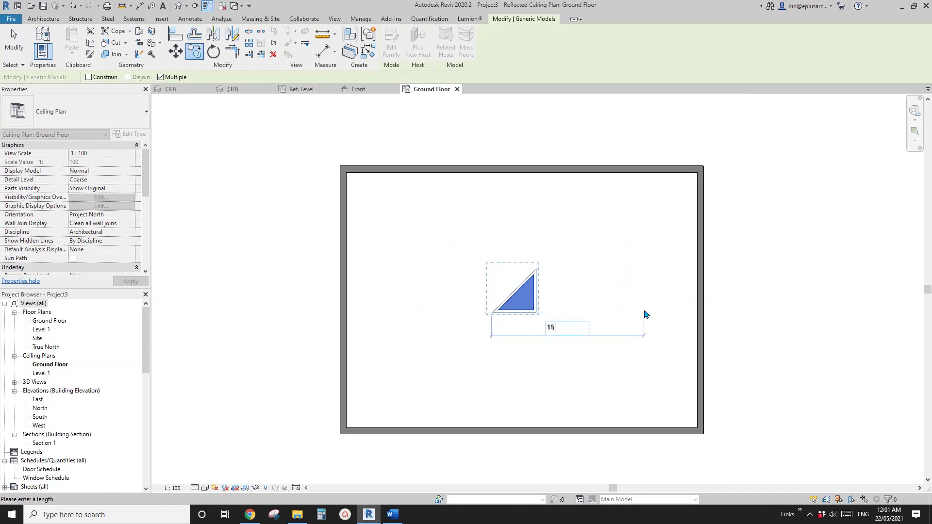
text(1500)
key(Return)
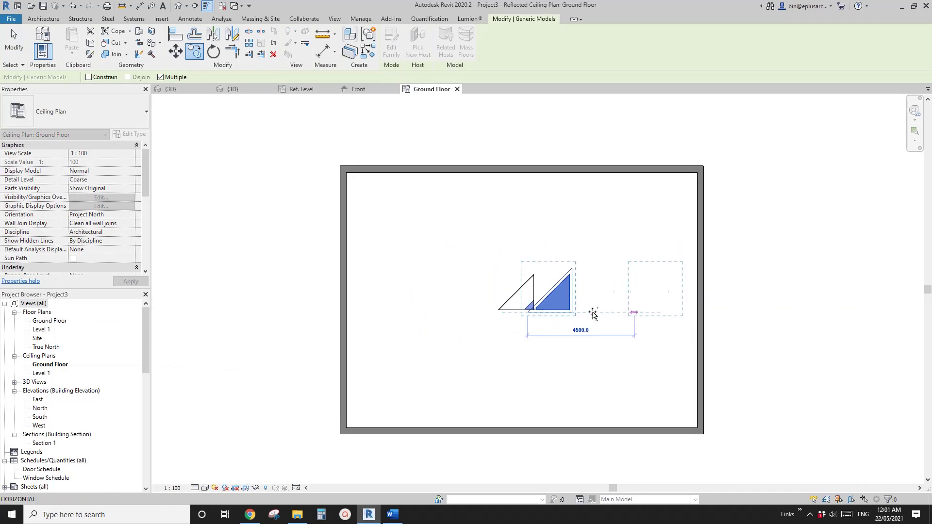
key(Escape)
Move the copied skylight 500 mm further to the right, away from the original.
scroll(563, 316, up, 2)
scroll(515, 306, up, 2)
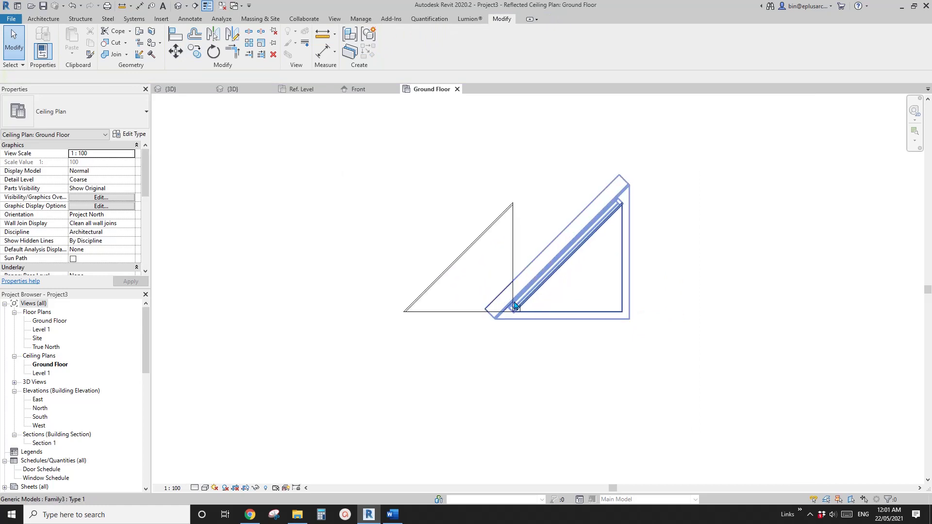
click(538, 290)
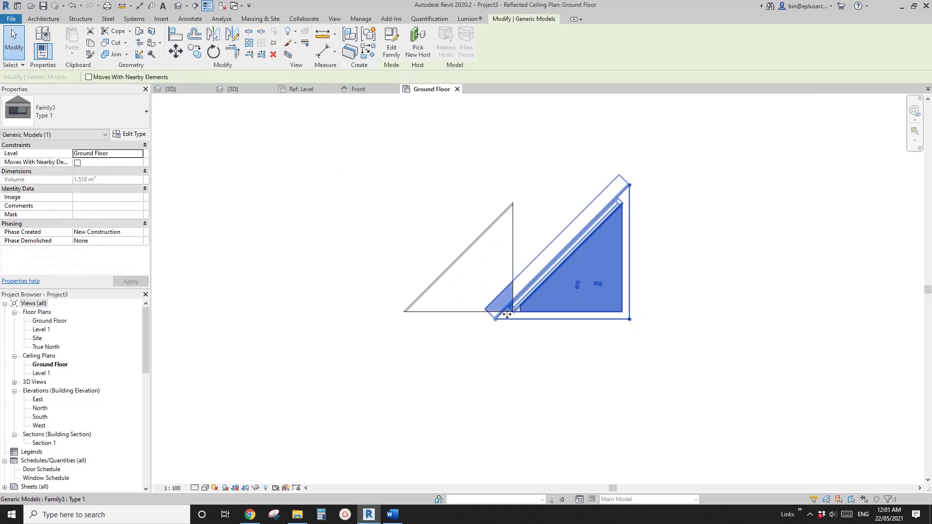
scroll(507, 310, up, 2)
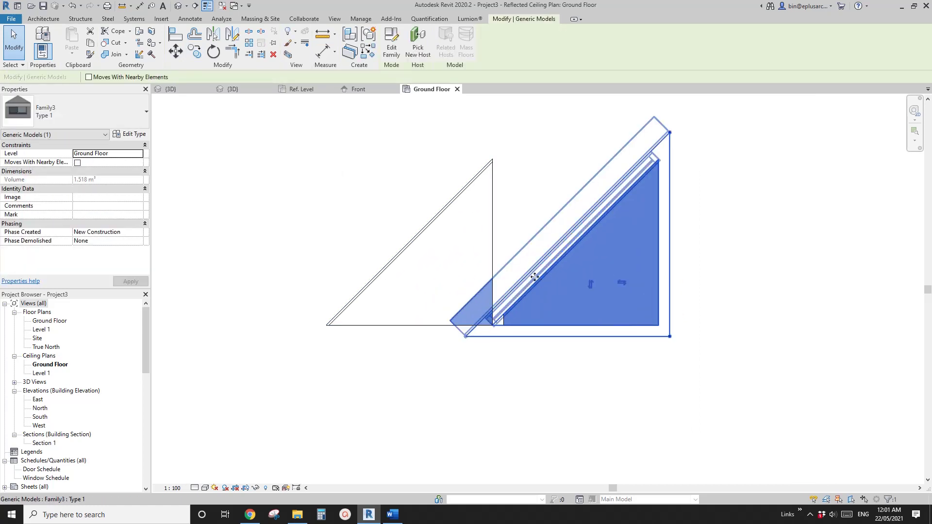
scroll(534, 277, down, 3)
click(469, 275)
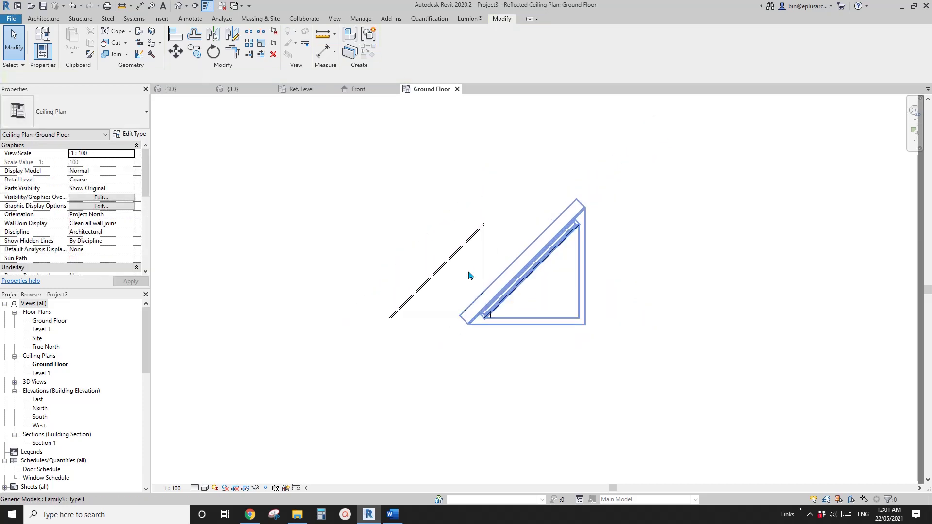
click(495, 280)
click(462, 273)
mouse_move(495, 280)
middle_down()
mouse_move(461, 280)
mouse_move(500, 278)
middle_up()
click(513, 273)
key(m)
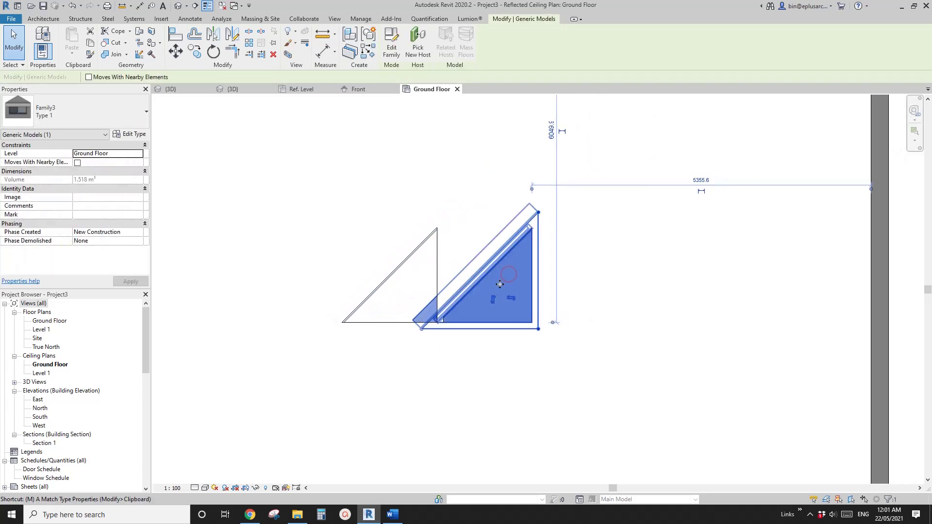
key(v)
click(575, 280)
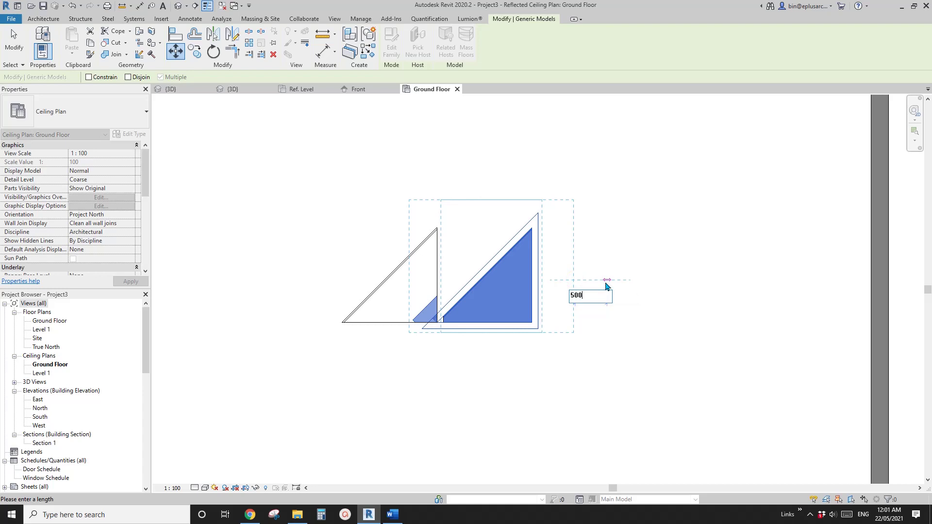
text(500)
key(Return)
Copy the second skylight 2000 mm horizontally to the right.
click(561, 318)
scroll(563, 319, down, 2)
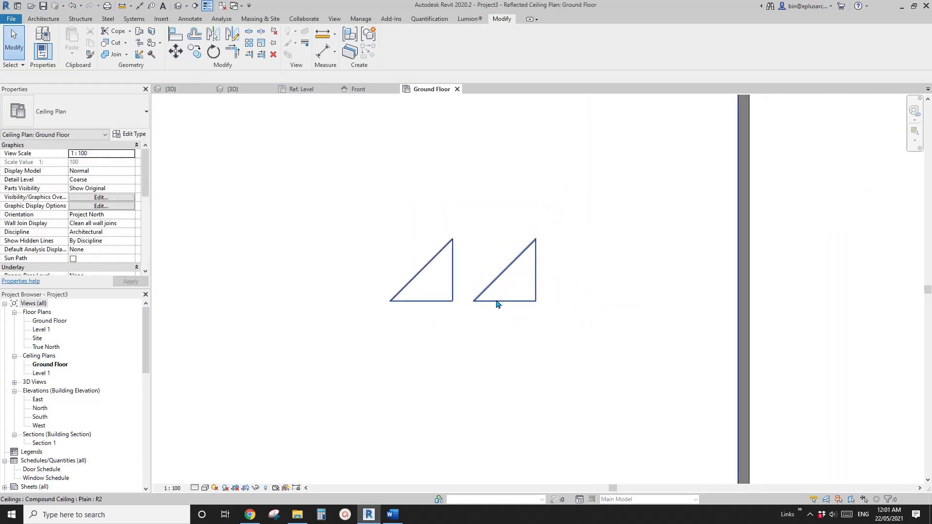
middle_drag(496, 301, 482, 253)
click(501, 244)
key(c)
key(o)
click(447, 256)
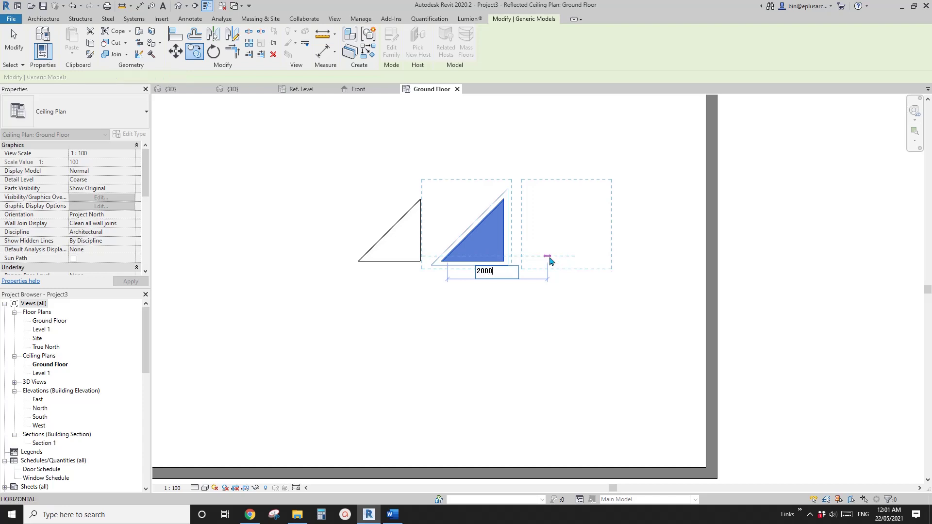
text(2000)
key(Return)
Copy the original skylight horizontally to the left at the same spacing, forming a row of four.
click(401, 245)
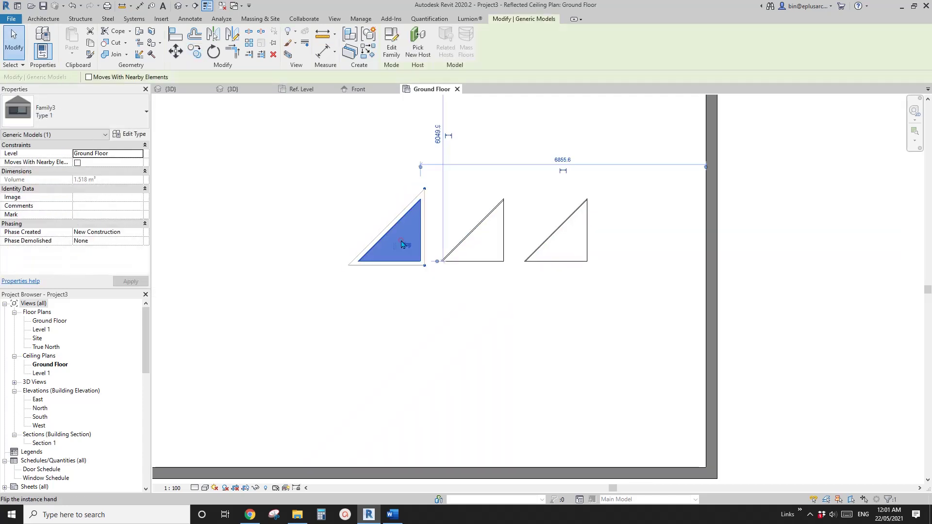
middle_drag(401, 244, 480, 256)
key(c)
key(o)
click(478, 253)
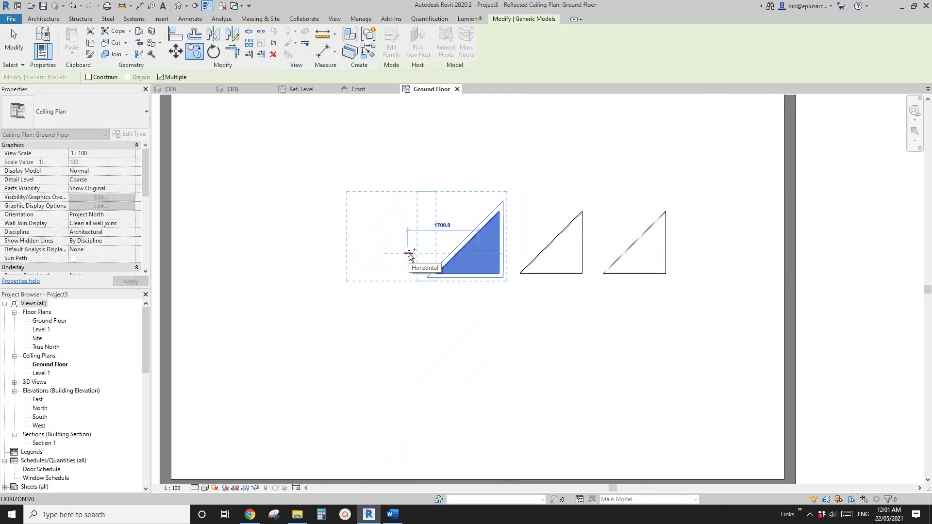
key(Return)
key(Escape)
key(Escape)
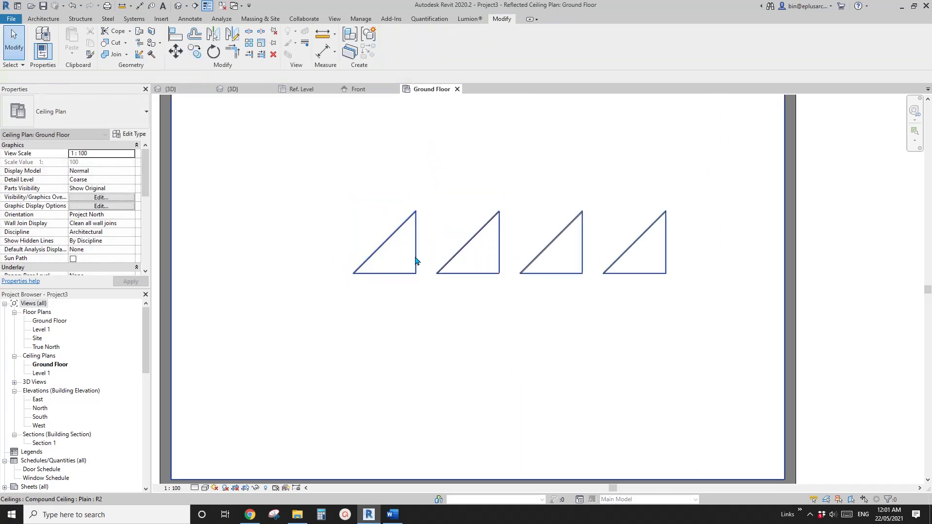
Flip the facing of the leftmost skylight and the hand of the third skylight in the row.
scroll(410, 262, down, 1)
middle_drag(409, 263, 404, 277)
click(408, 285)
click(388, 275)
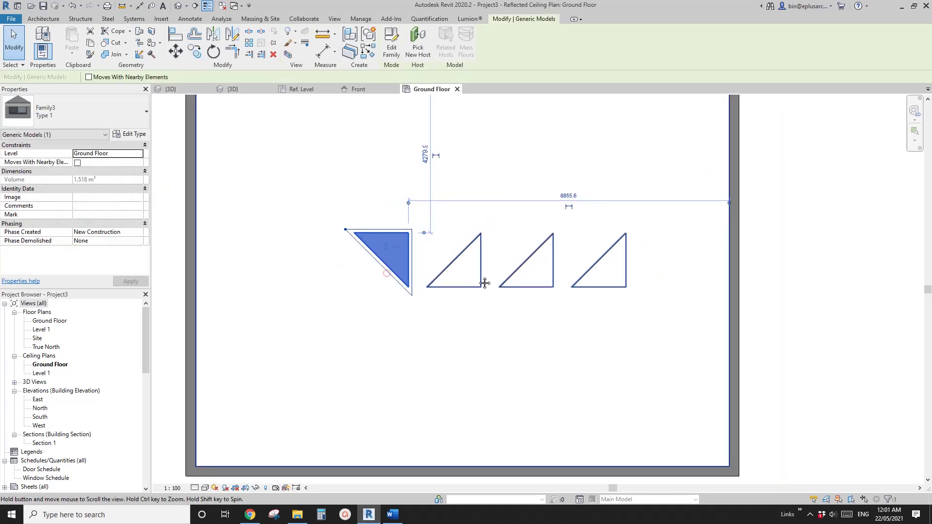
key(Escape)
click(535, 274)
click(543, 274)
middle_drag(601, 281, 598, 283)
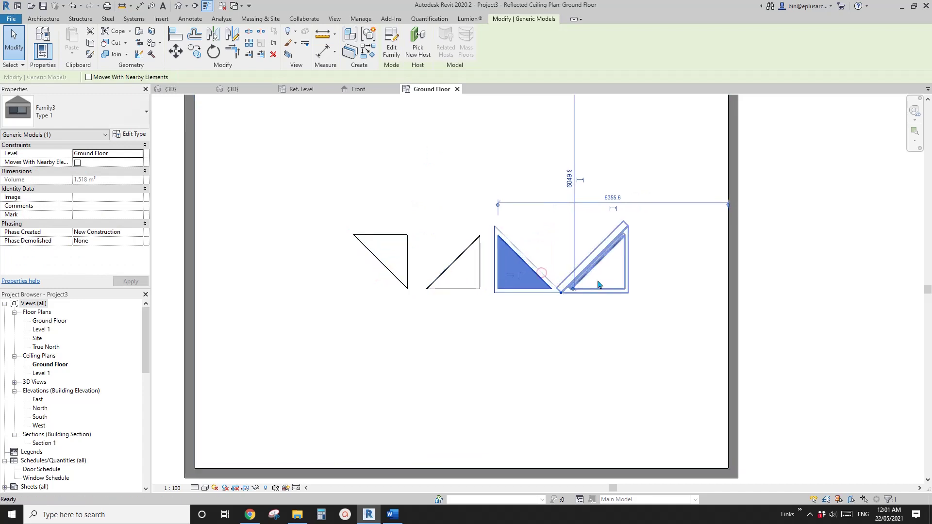
Flip both the facing and the hand of the rightmost skylight in the row.
click(599, 283)
click(599, 275)
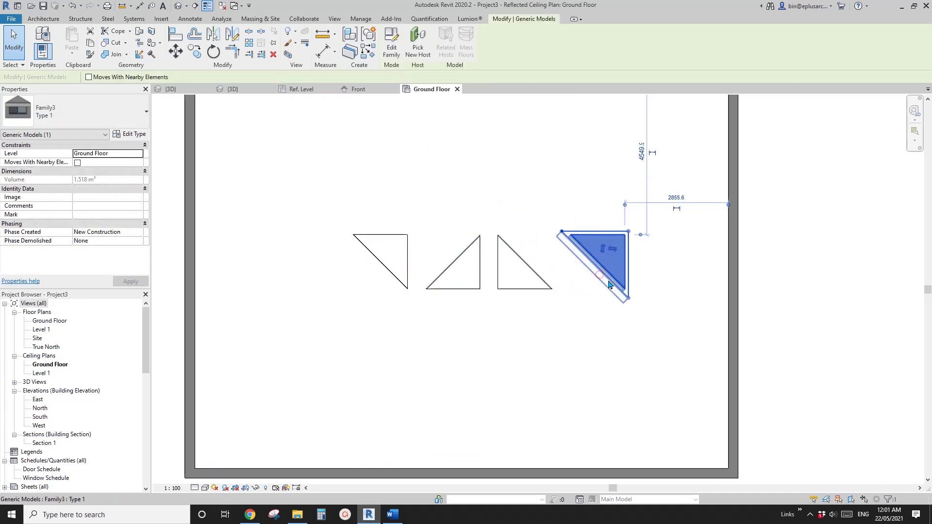
click(614, 248)
key(Escape)
Copy all four skylights vertically upward to form a second row at the same spacing as the first.
scroll(558, 262, down, 1)
middle_drag(553, 261, 544, 289)
click(395, 281)
ctrl+click(466, 298)
ctrl+click(507, 303)
ctrl+click(579, 294)
key(m)
key(v)
key(c)
key(o)
click(503, 312)
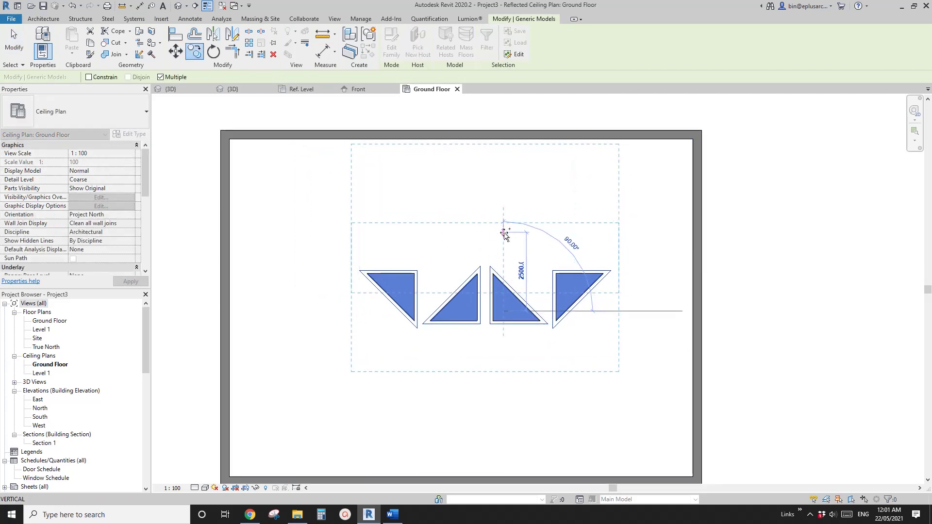
key(Return)
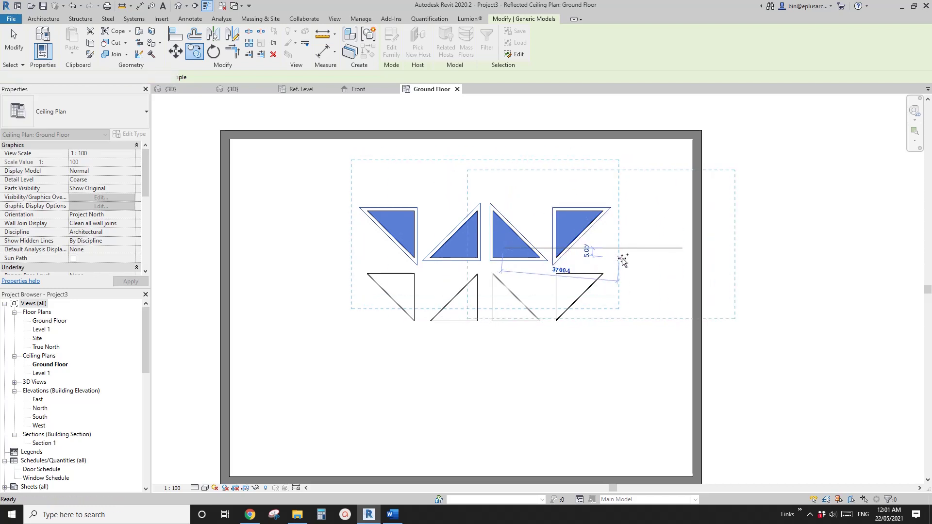
Flip the copied upper row of skylights so that it mirrors the lower row vertically.
key(Escape)
key(space)
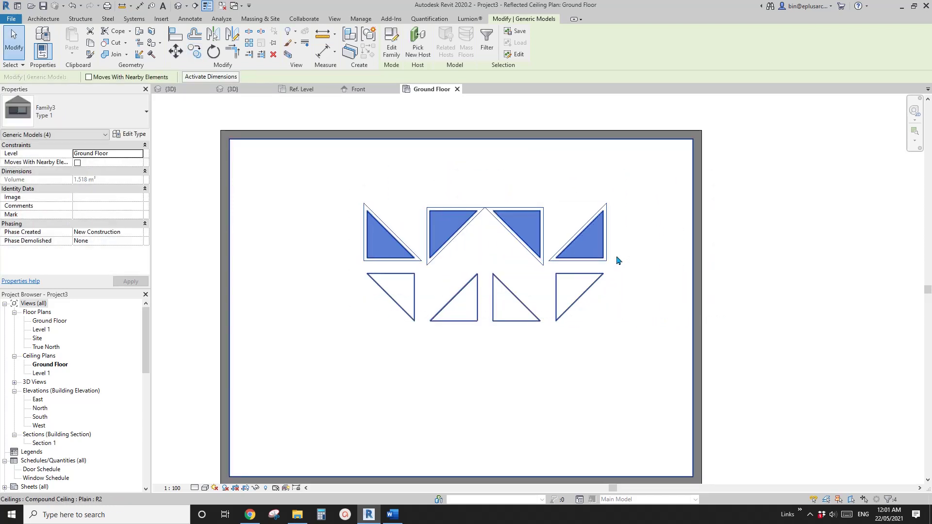
middle_drag(615, 261, 593, 253)
key(space)
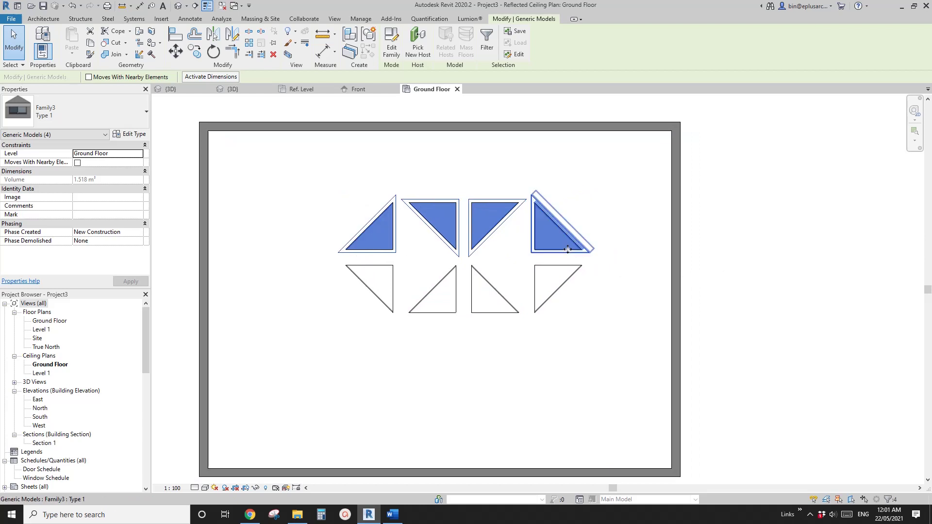
click(558, 245)
key(Escape)
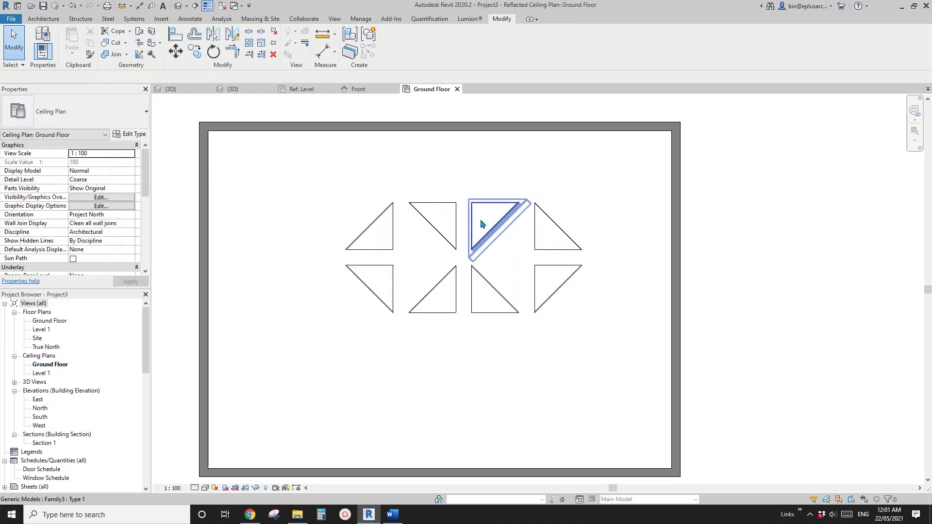
Copy both rows of skylights together 4000 mm straight down in the ceiling plan.
scroll(362, 263, down, 1)
middle_drag(362, 263, 401, 262)
drag(228, 198, 622, 326)
scroll(558, 313, down, 3)
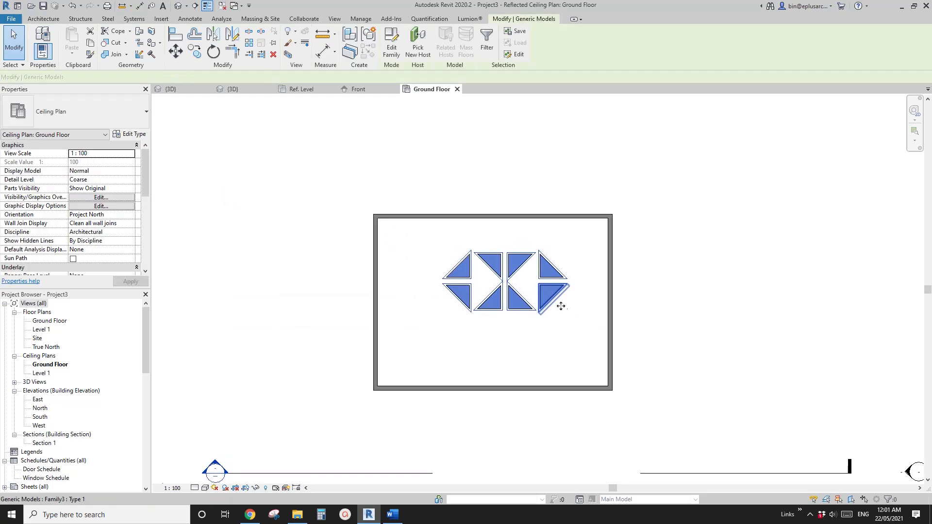
scroll(558, 303, up, 2)
key(c)
key(o)
click(587, 251)
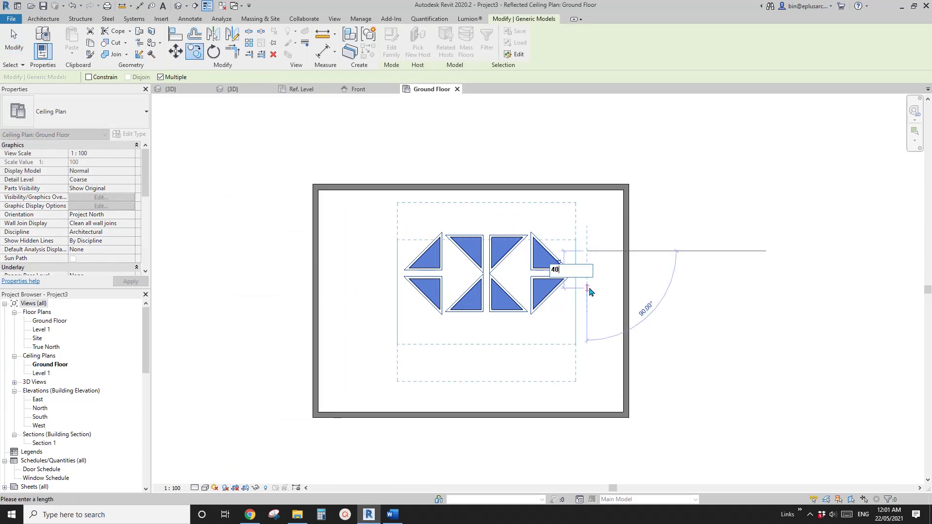
key(Return)
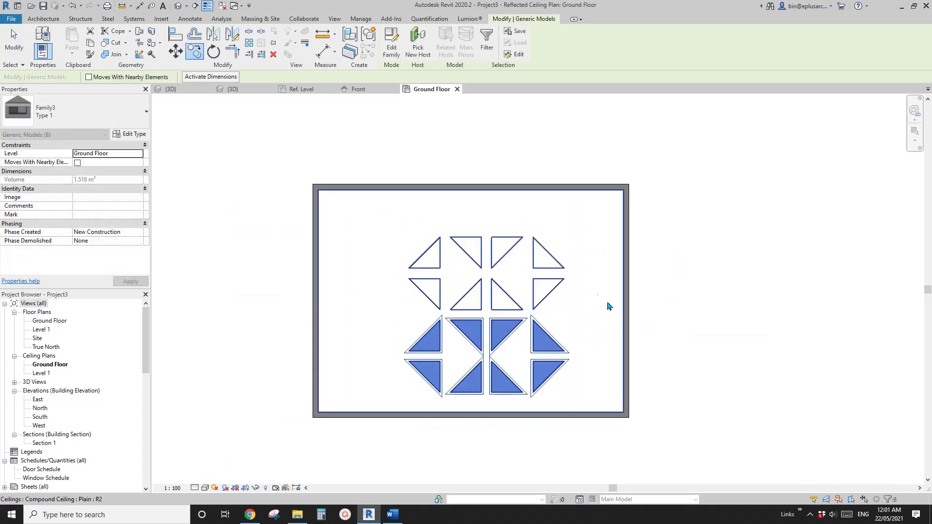
Flip the orientation of the eight copied skylights so their pattern differs from the upper two rows.
key(space)
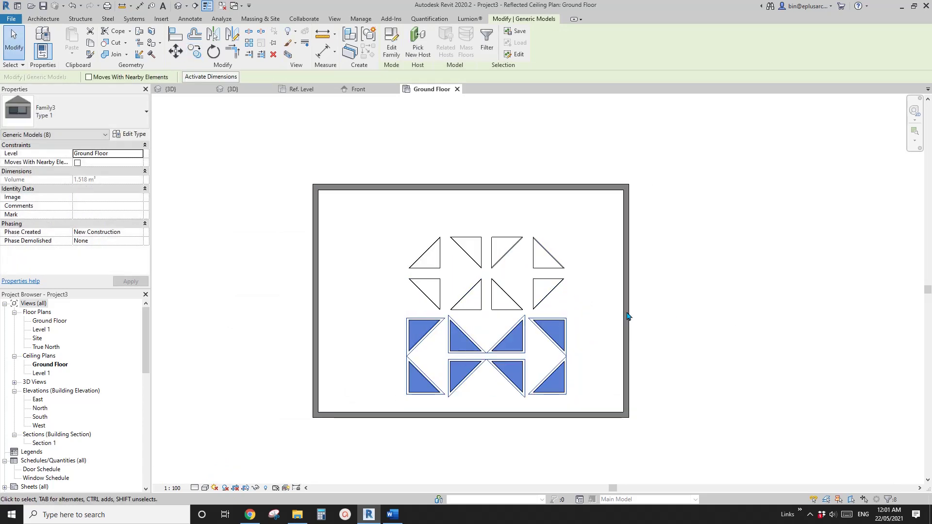
key(Escape)
middle_drag(580, 301, 596, 265)
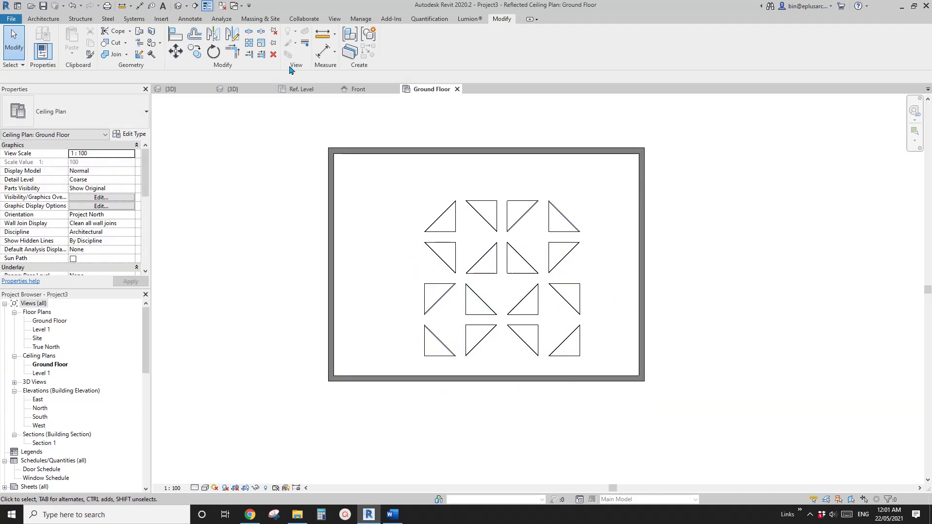
Open the 3D view and examine the skylight pattern from below the ceiling and from above the roof.
click(179, 7)
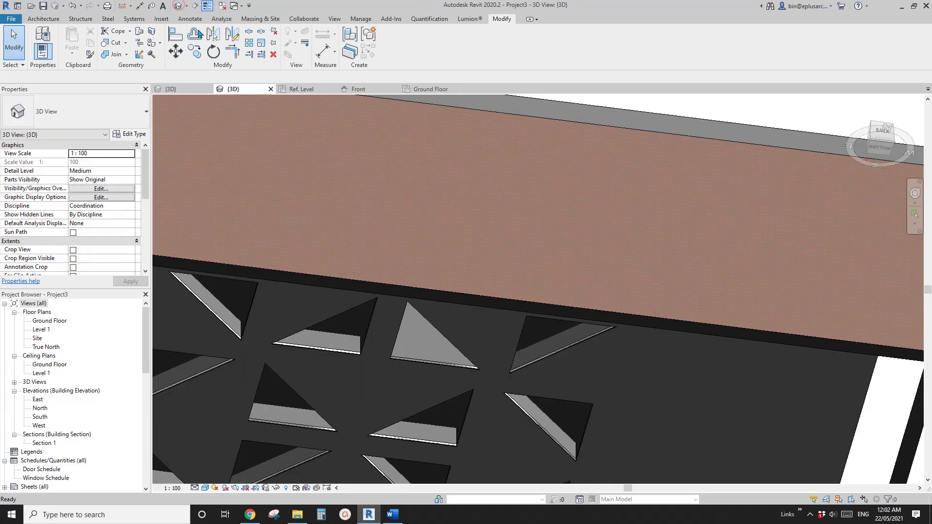
shift+middle_drag(490, 245, 461, 194)
scroll(453, 260, down, 4)
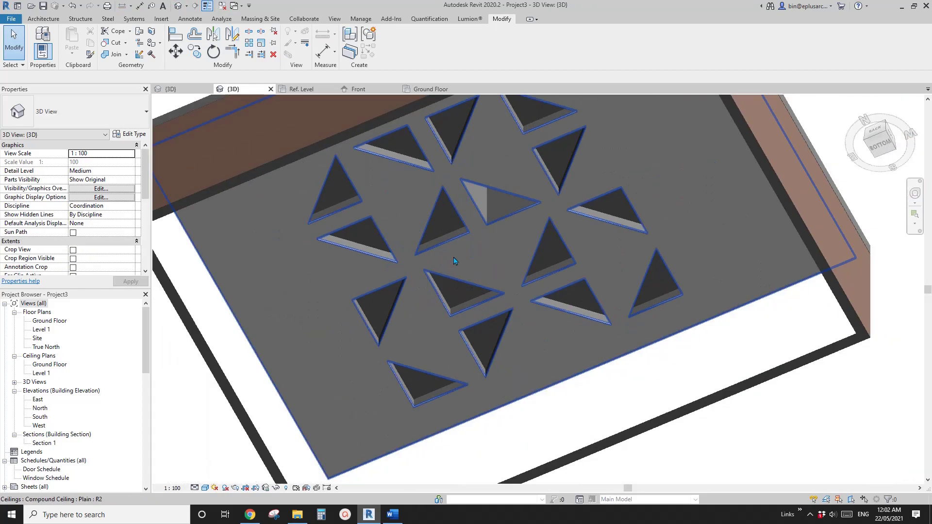
shift+middle_drag(470, 269, 515, 162)
scroll(478, 227, up, 2)
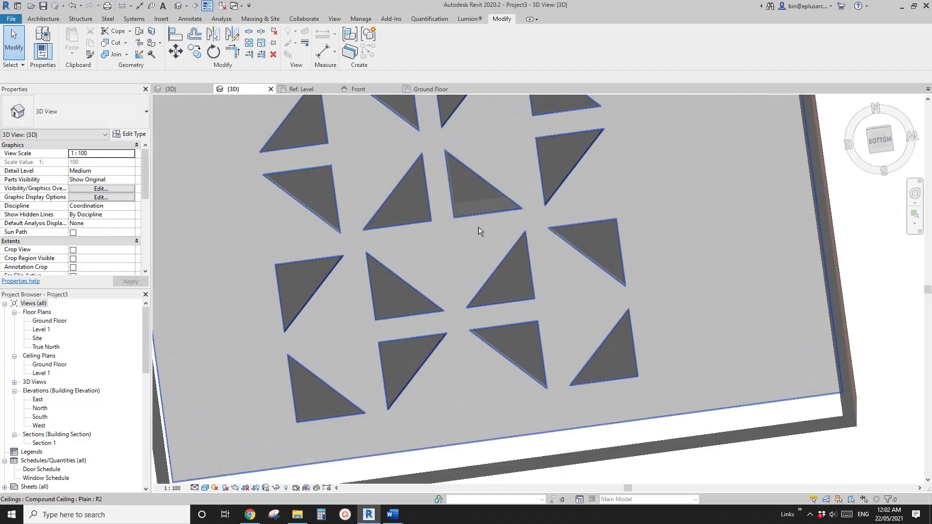
shift+middle_drag(478, 226, 527, 304)
scroll(461, 224, down, 3)
shift+middle_drag(583, 316, 187, 58)
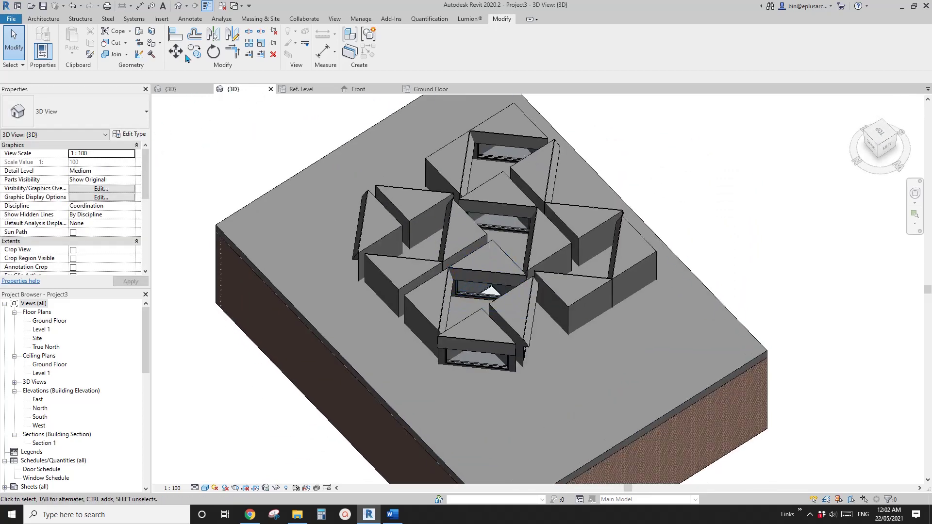
Start cutting the roof with the skylights using Cut Geometry, beginning with the one nearest the front corner.
click(115, 44)
click(490, 350)
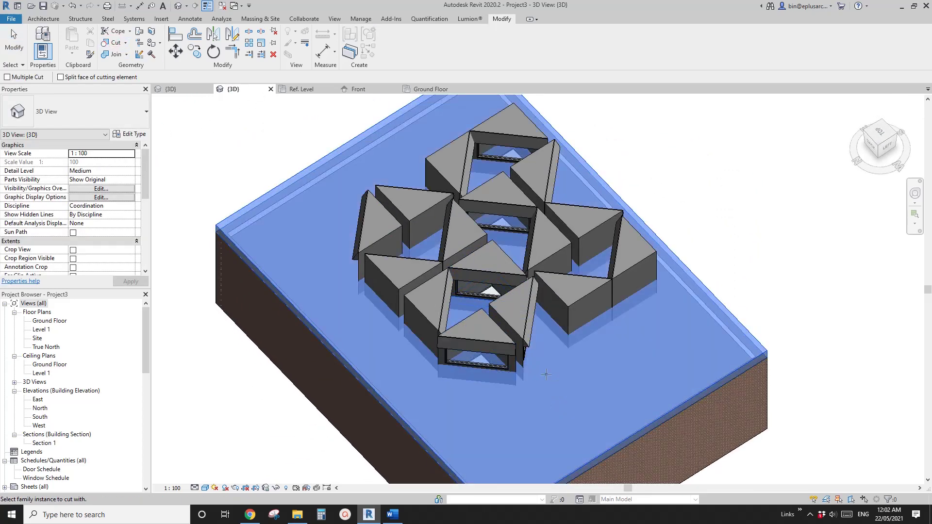
click(505, 361)
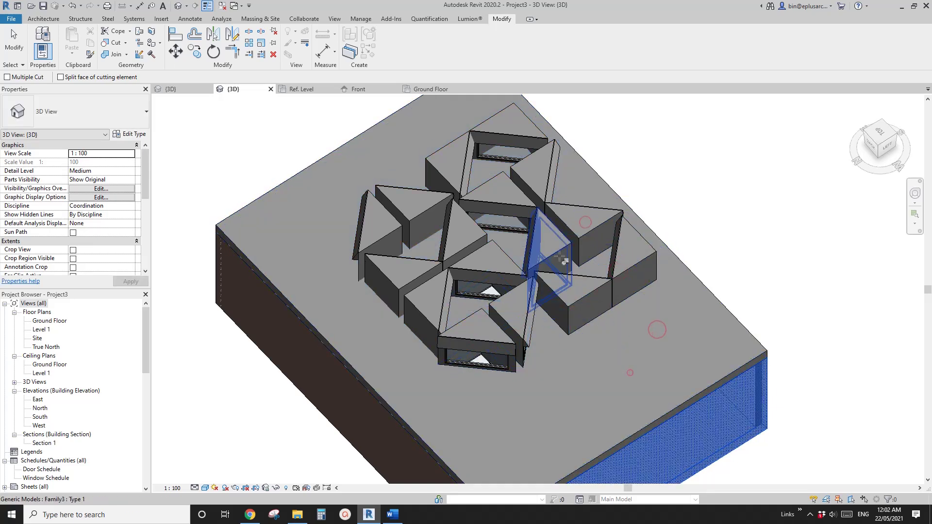
click(522, 242)
click(637, 374)
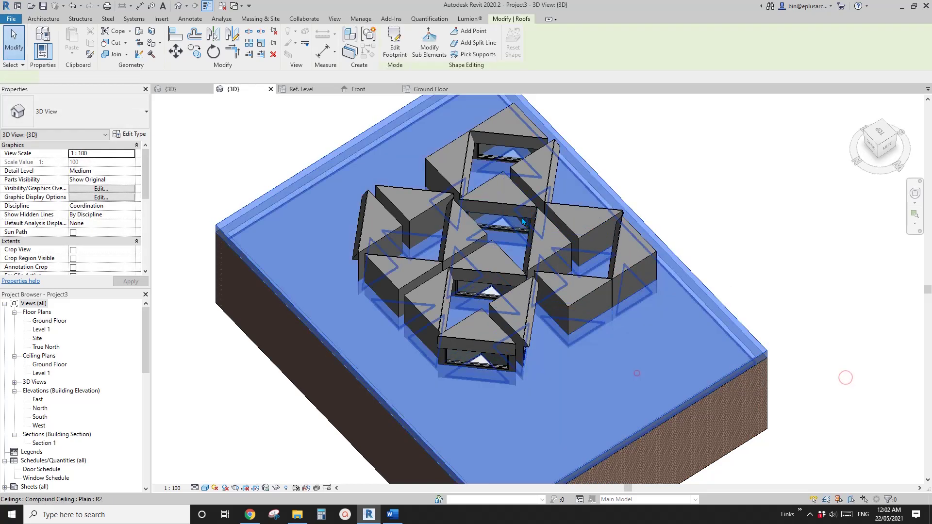
Cut the roof geometry with further skylights in the middle of the pattern and try the rearmost one.
click(307, 128)
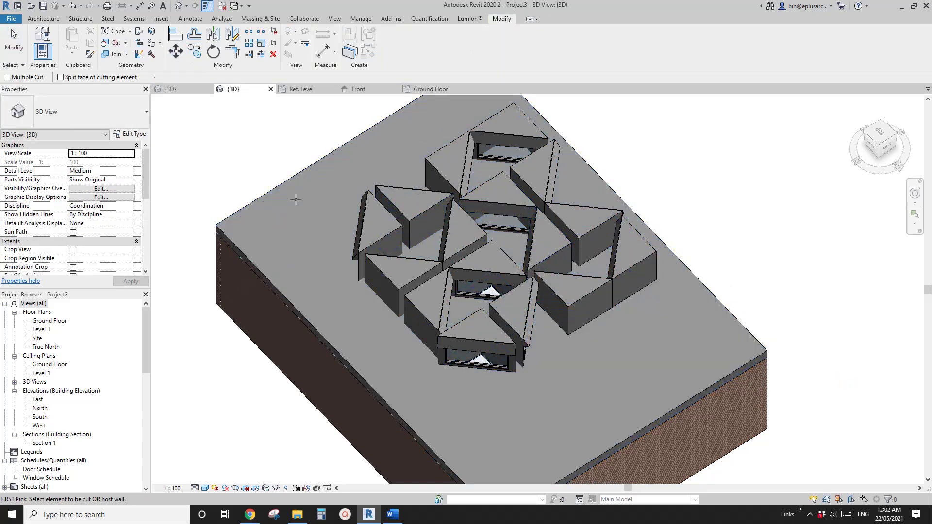
click(572, 336)
click(544, 252)
click(575, 380)
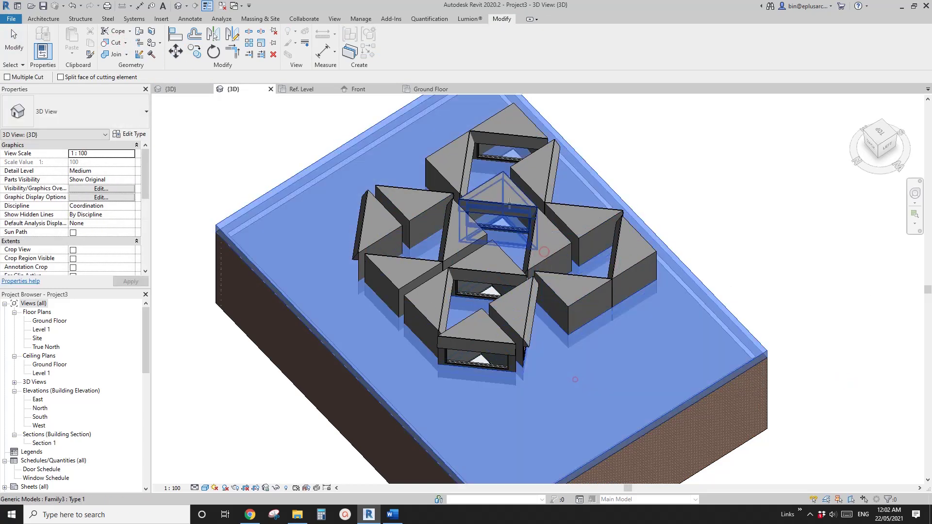
click(510, 204)
click(579, 389)
click(541, 187)
click(574, 405)
click(571, 383)
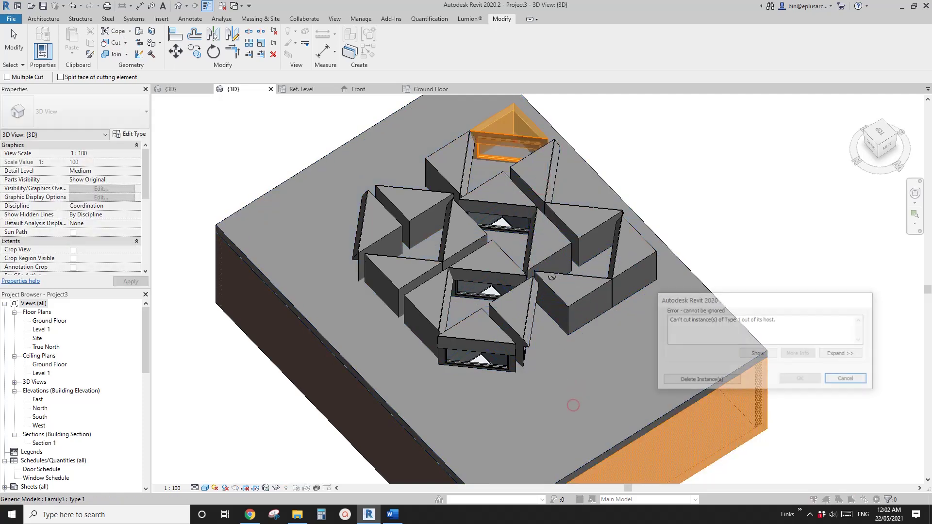
click(857, 382)
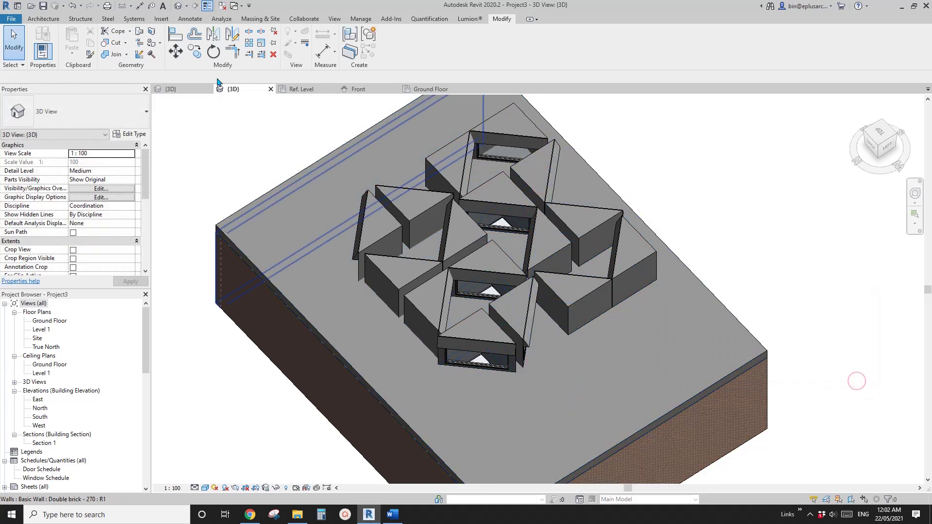
Cut the roof with the remaining skylights at the rear and left side of the pattern.
middle_drag(260, 157, 300, 160)
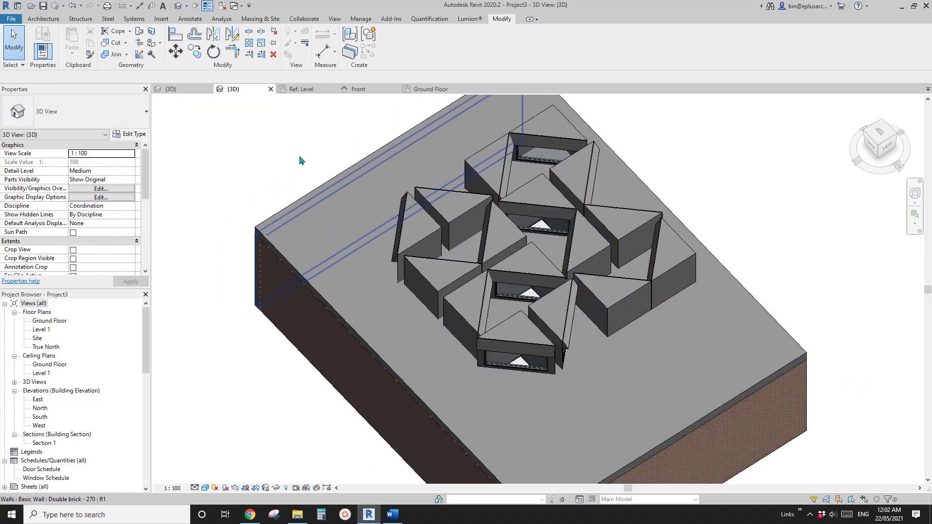
click(619, 359)
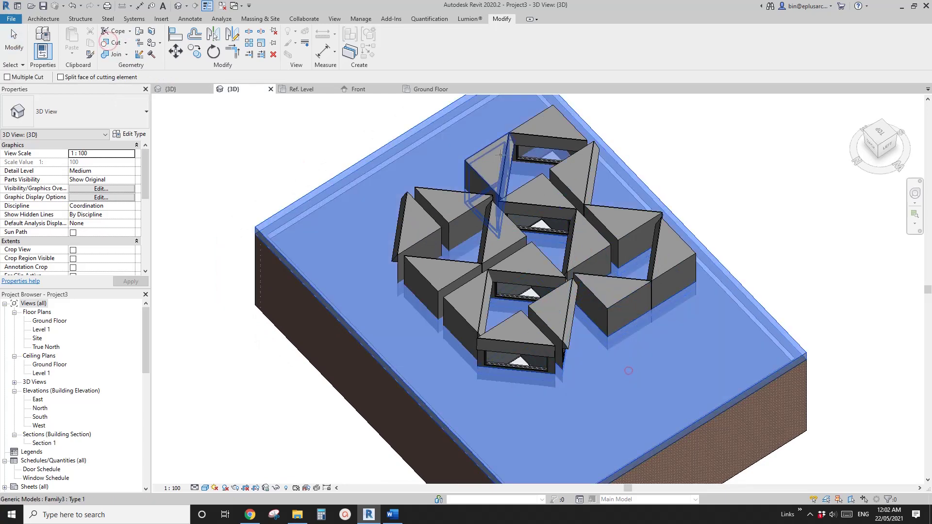
click(456, 214)
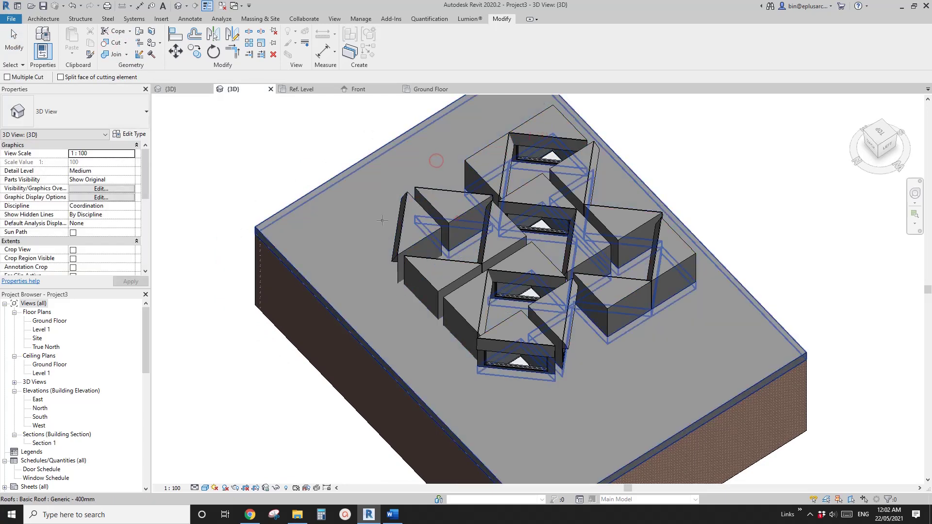
Delete the left wall of the building to open up the interior.
shift+middle_drag(437, 291, 600, 258)
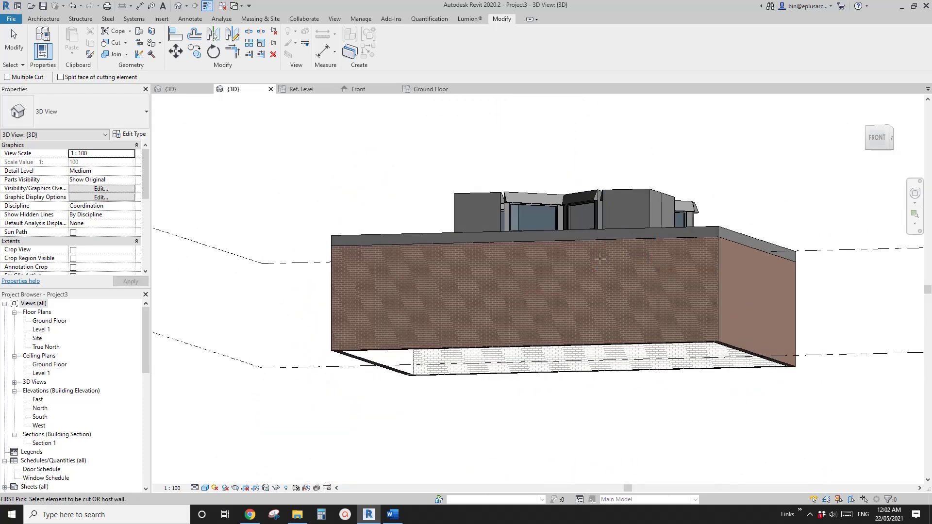
shift+middle_drag(506, 358, 616, 260)
click(512, 429)
key(Delete)
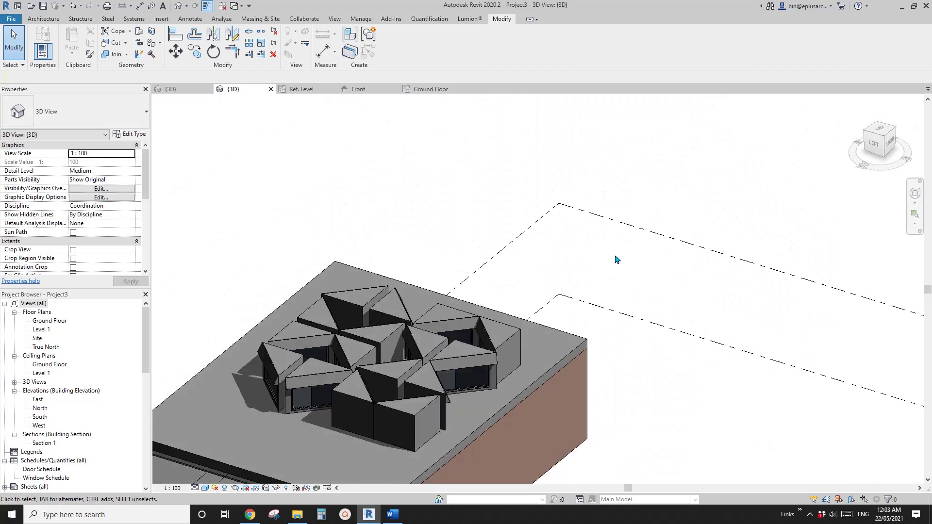
Delete the front and right walls of the building, keeping the back wall.
scroll(567, 190, down, 3)
middle_drag(567, 189, 566, 219)
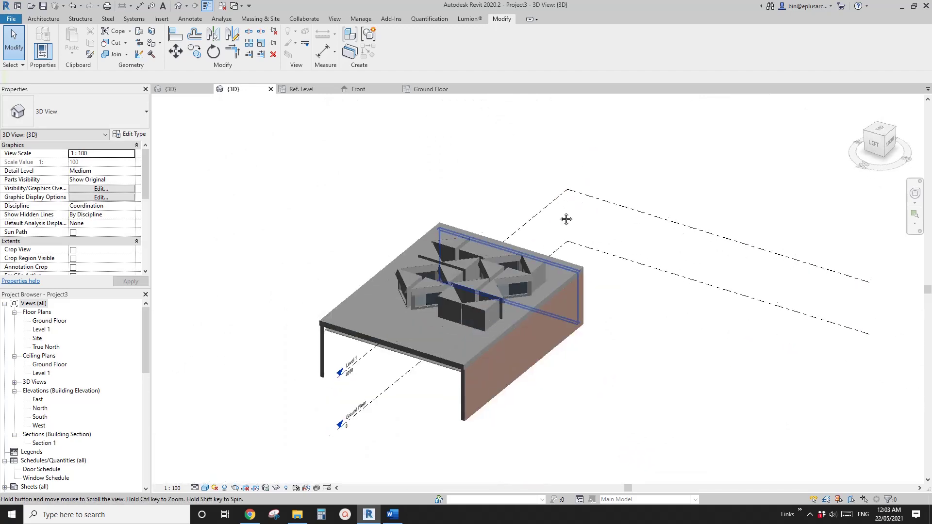
scroll(554, 230, up, 4)
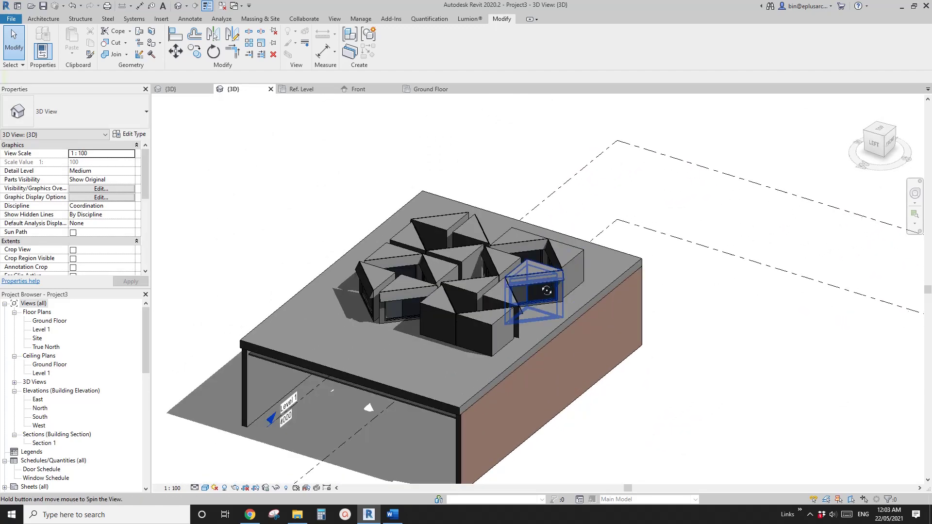
shift+middle_drag(512, 328, 445, 363)
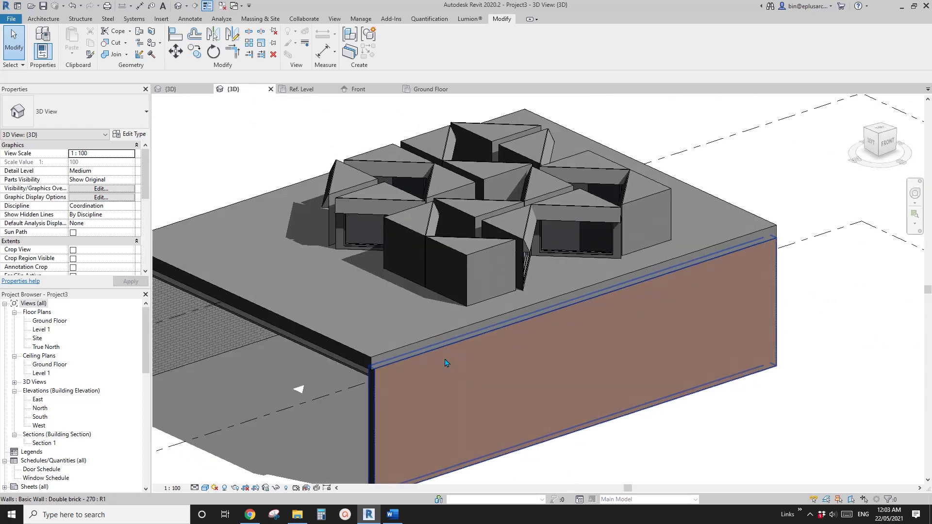
click(516, 371)
key(Delete)
shift+middle_drag(559, 366, 646, 352)
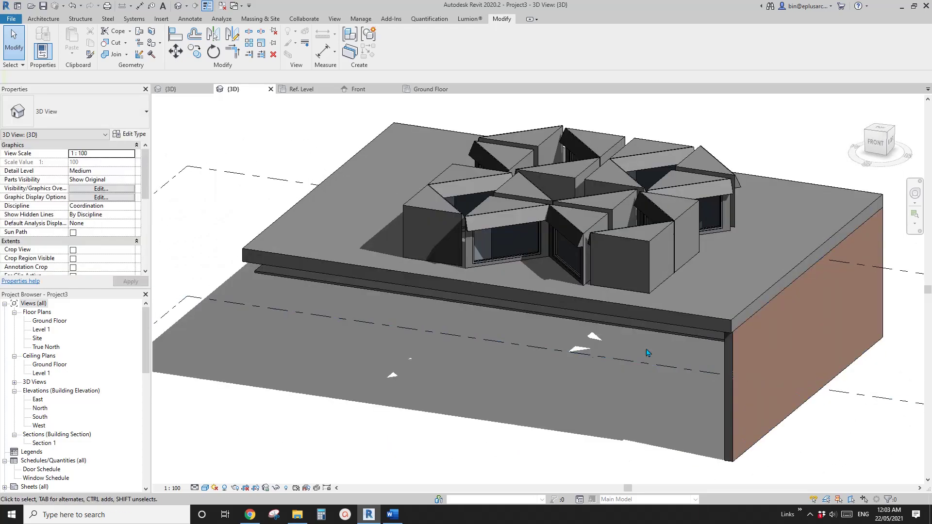
click(748, 353)
key(Delete)
Examine the skylights on the roof from several sides of the opened building.
shift+middle_drag(728, 325, 551, 291)
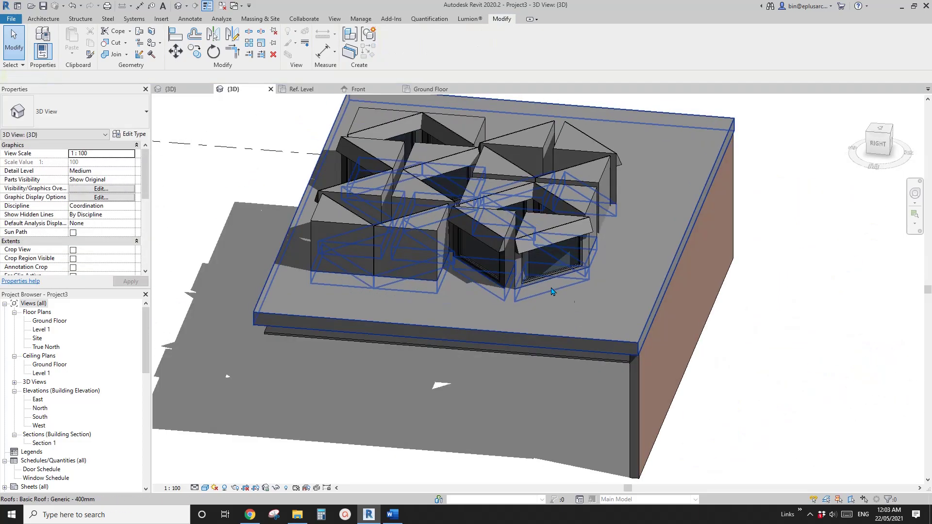
click(550, 274)
shift+middle_drag(574, 399, 495, 334)
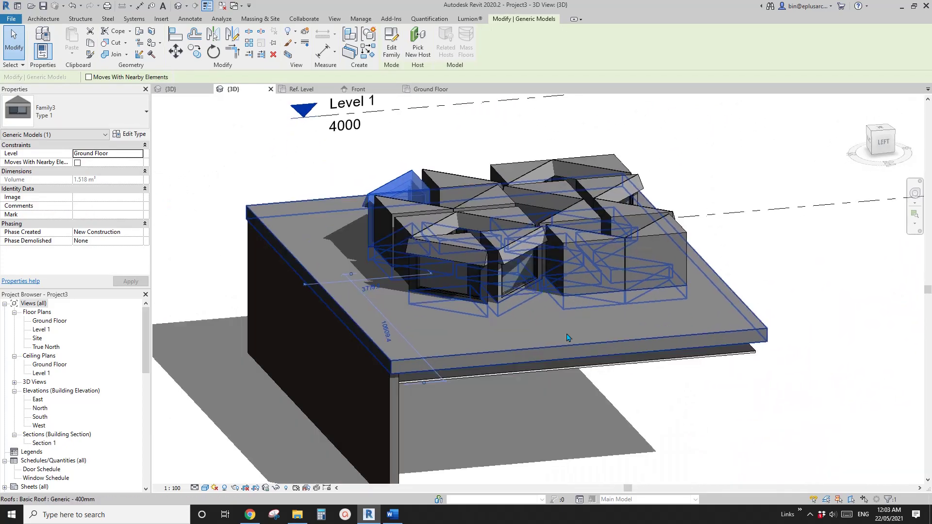
shift+middle_drag(575, 335, 424, 366)
key(Escape)
click(532, 339)
click(816, 429)
shift+middle_drag(816, 429, 767, 412)
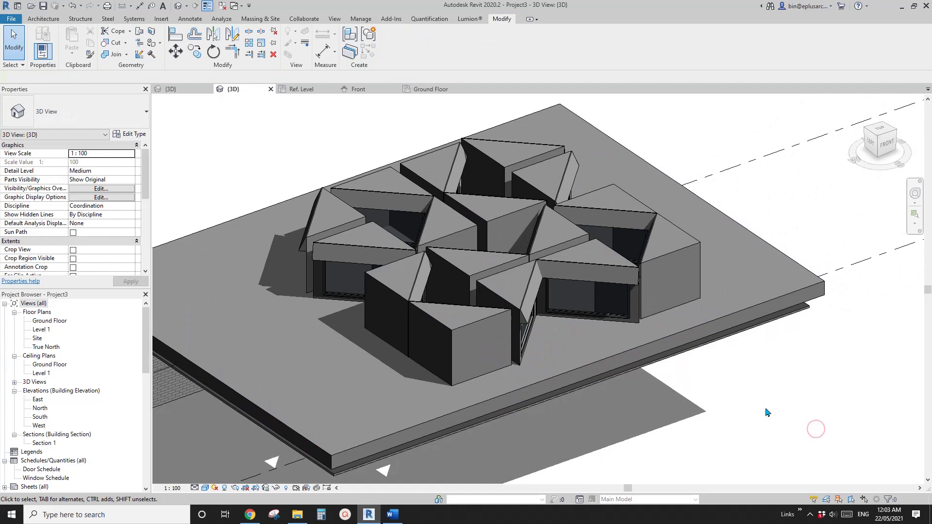
Flip the orientation of one skylight in the front row on the roof.
click(531, 347)
shift+middle_drag(524, 347, 576, 384)
key(space)
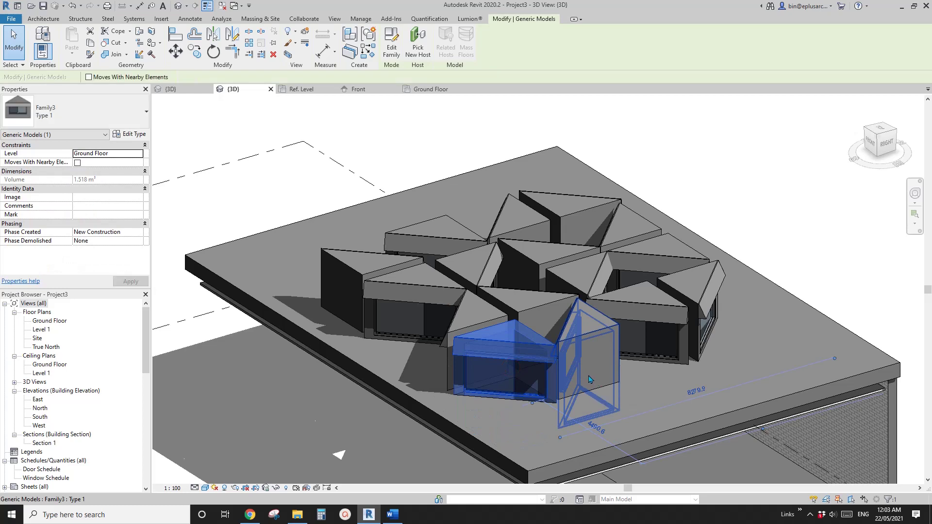
Flip the orientation of several more skylights across the roof to form a regular alternating triangular pattern.
key(space)
shift+middle_drag(642, 387, 693, 272)
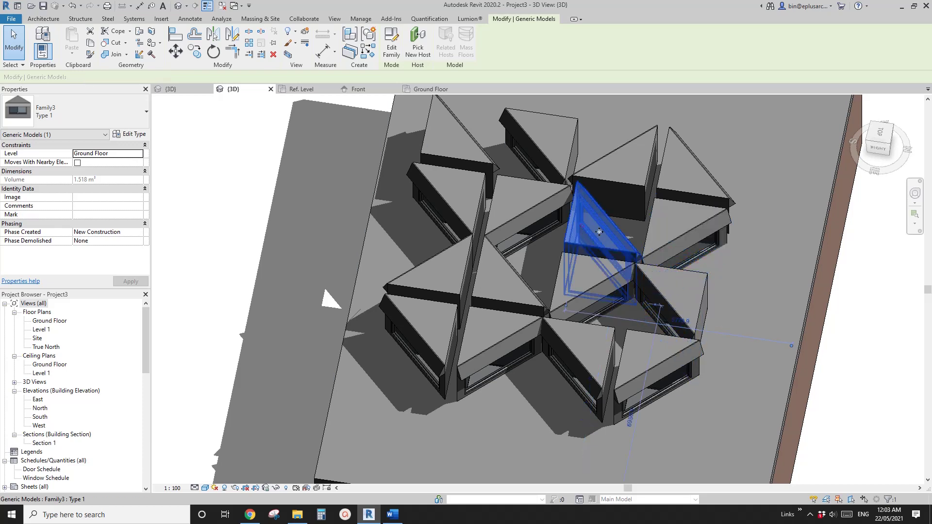
shift+middle_drag(617, 241, 629, 217)
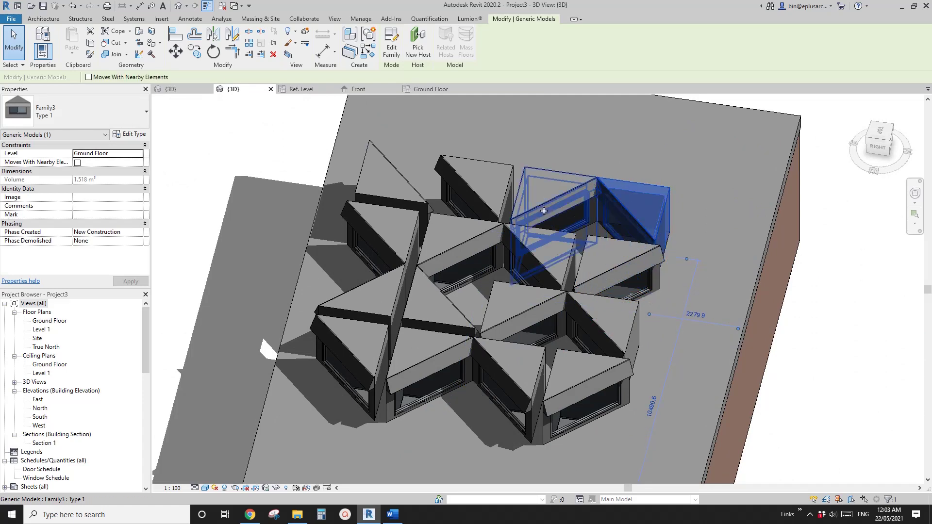
shift+middle_drag(544, 211, 500, 244)
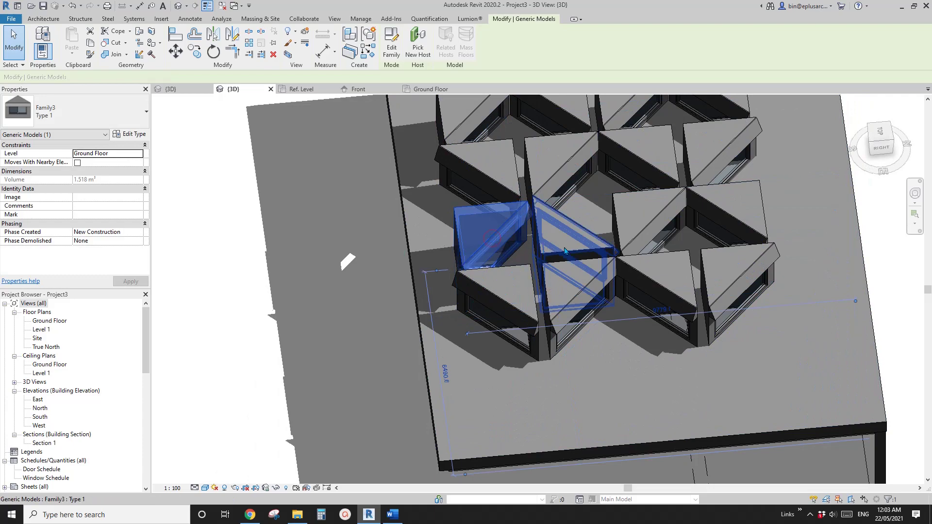
shift+middle_drag(629, 246, 730, 348)
key(Escape)
Select all the skylights on the roof and set their type's W dimension to 1200.
click(706, 203)
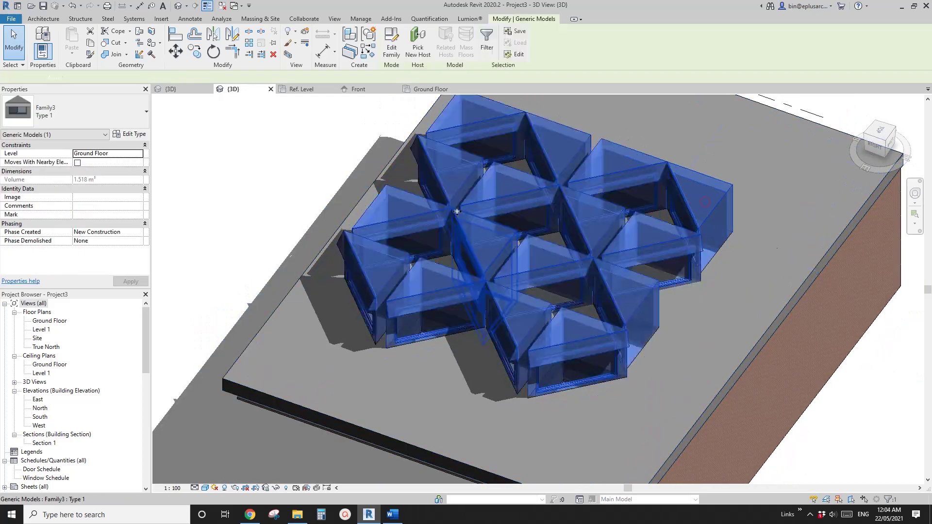
shift+middle_drag(542, 257, 464, 304)
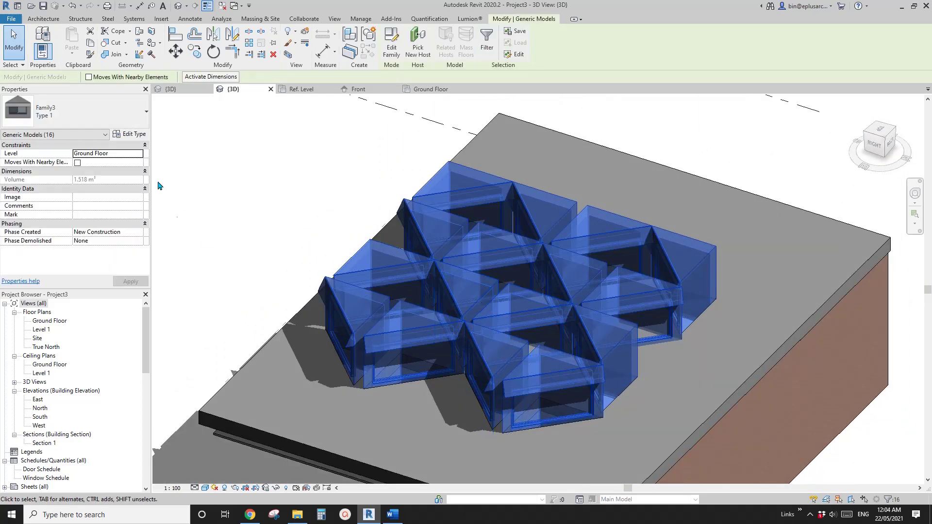
click(134, 135)
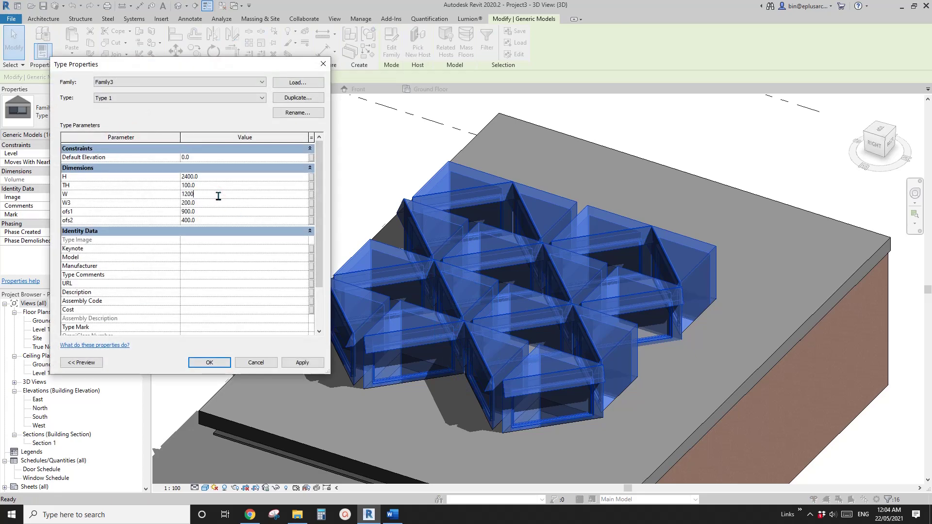
click(303, 363)
click(220, 361)
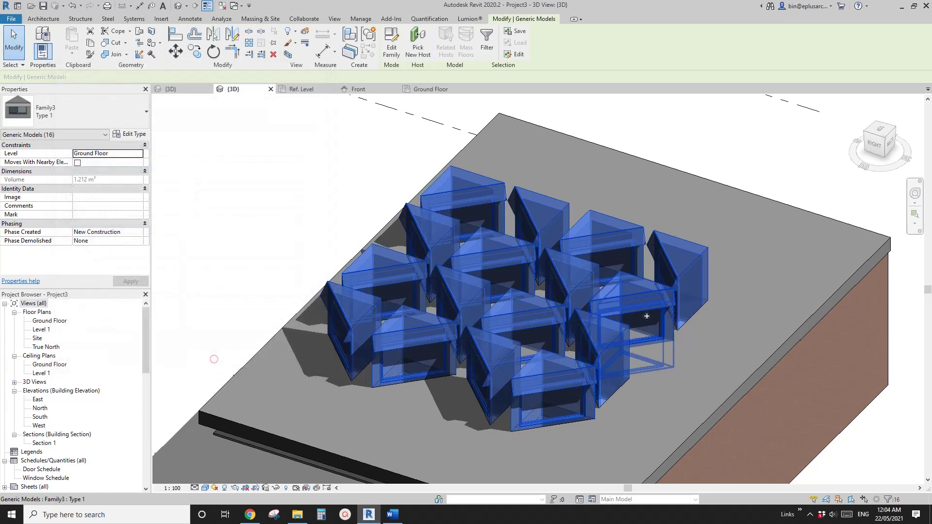
click(214, 360)
shift+middle_drag(214, 360, 772, 361)
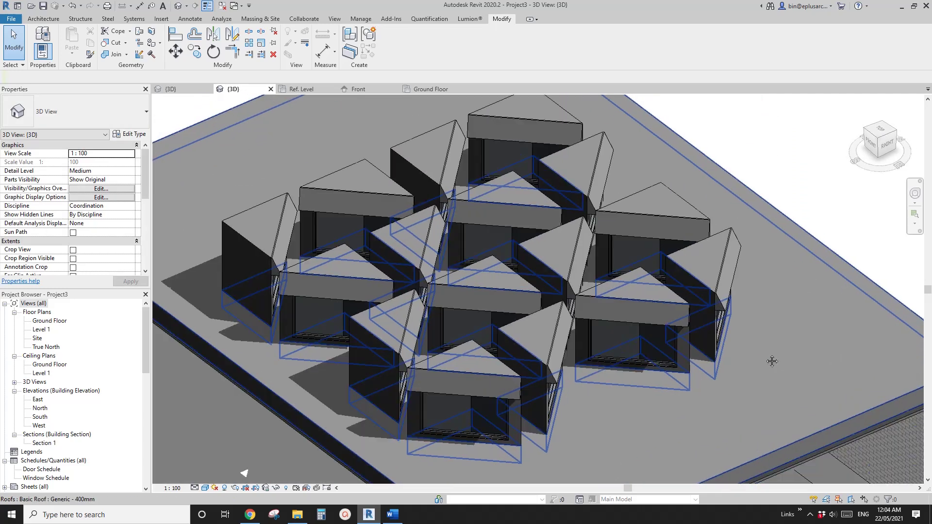